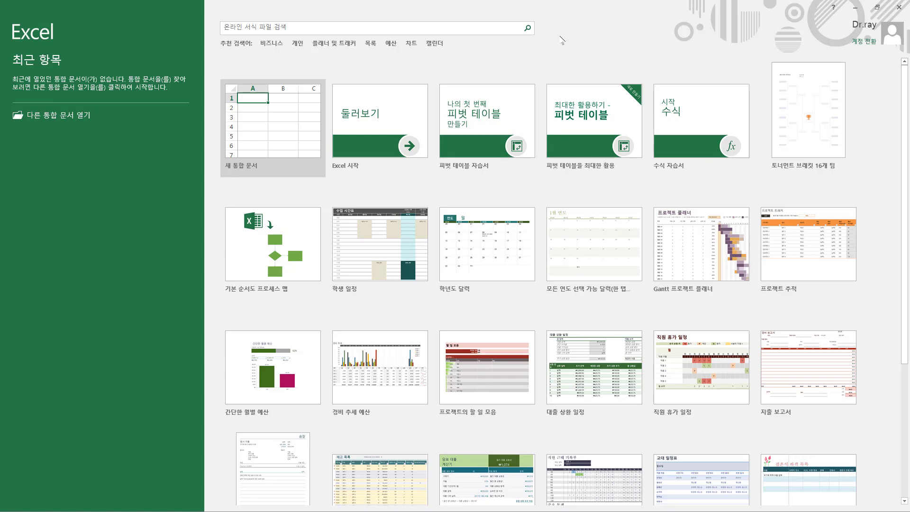
# Create a blank workbook and set the whole sheet's font to 돋움 with a black font color.
pyautogui.click(281, 124)
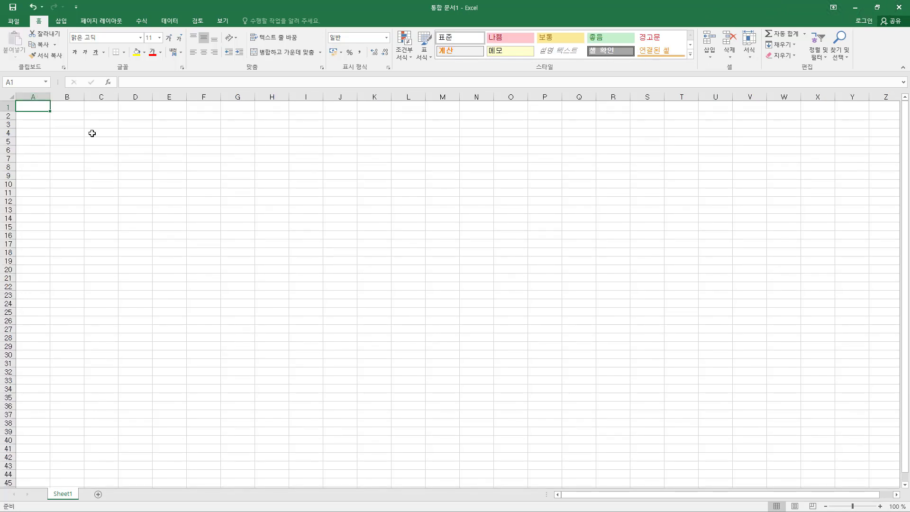
pyautogui.click(7, 96)
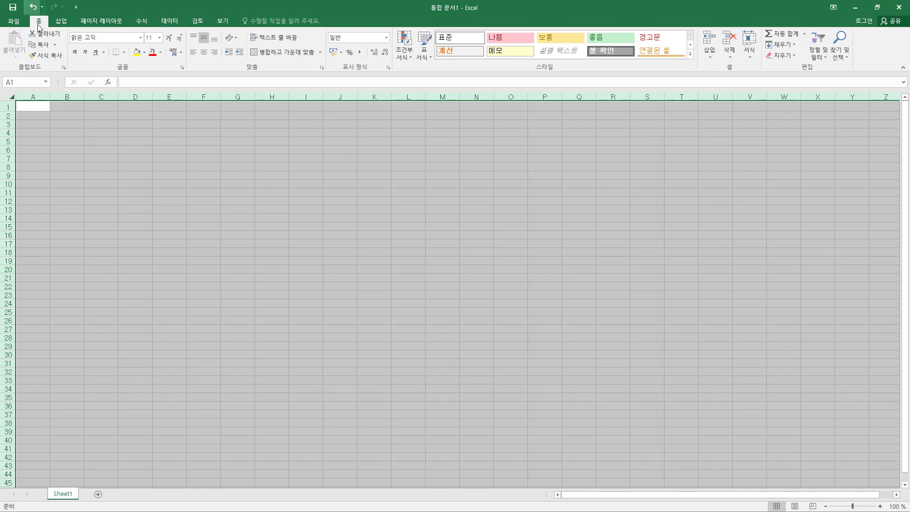
pyautogui.click(104, 37)
pyautogui.write('돋움')
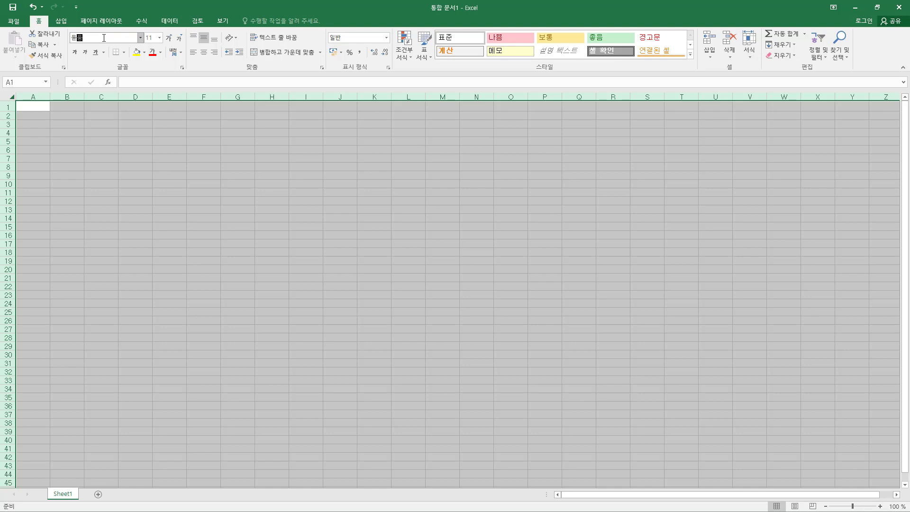
pyautogui.press('Return')
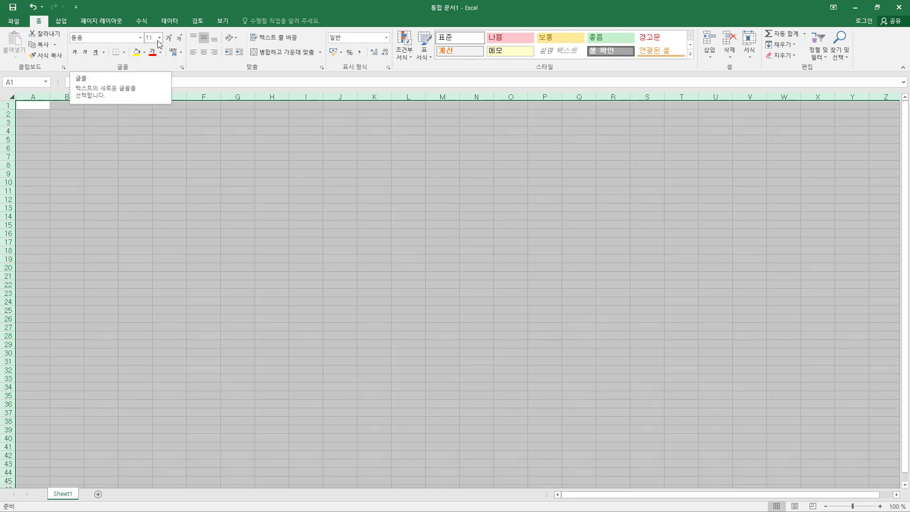
pyautogui.click(163, 57)
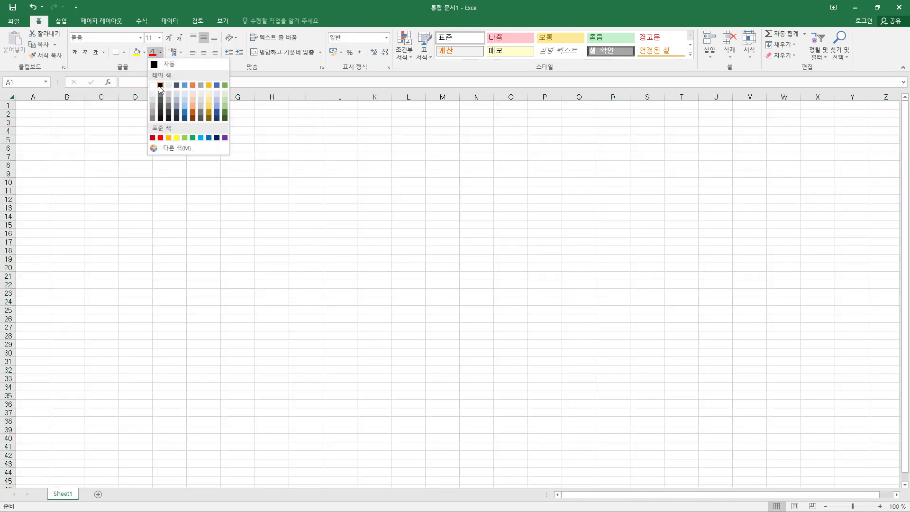
pyautogui.click(161, 86)
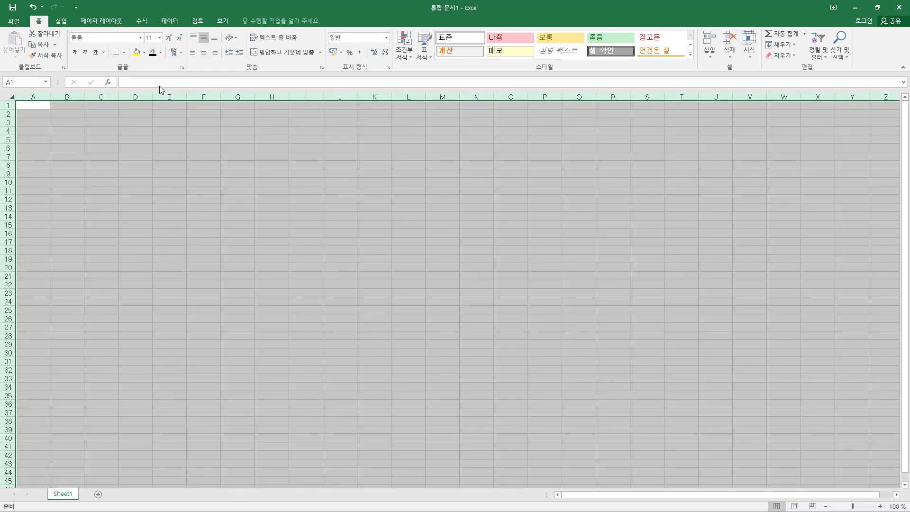
# Set the width of column A to 1.
pyautogui.click(37, 97)
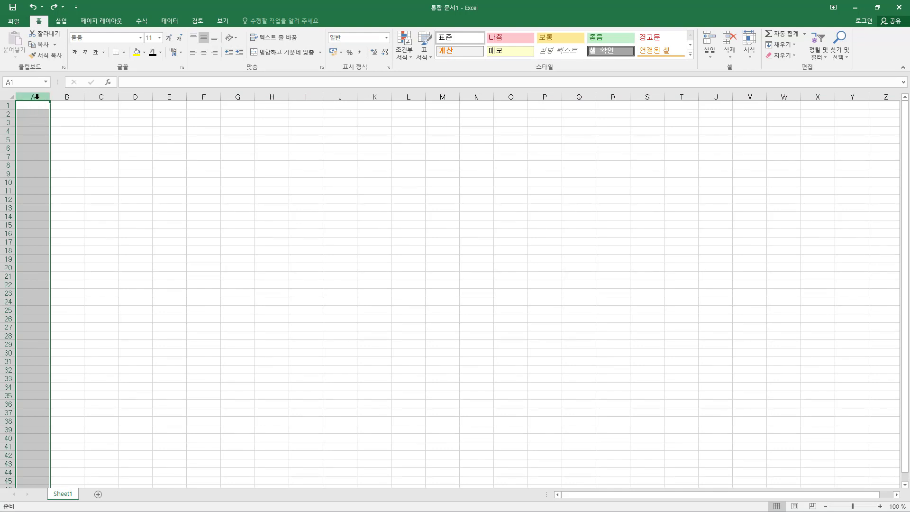
pyautogui.rightClick(37, 97)
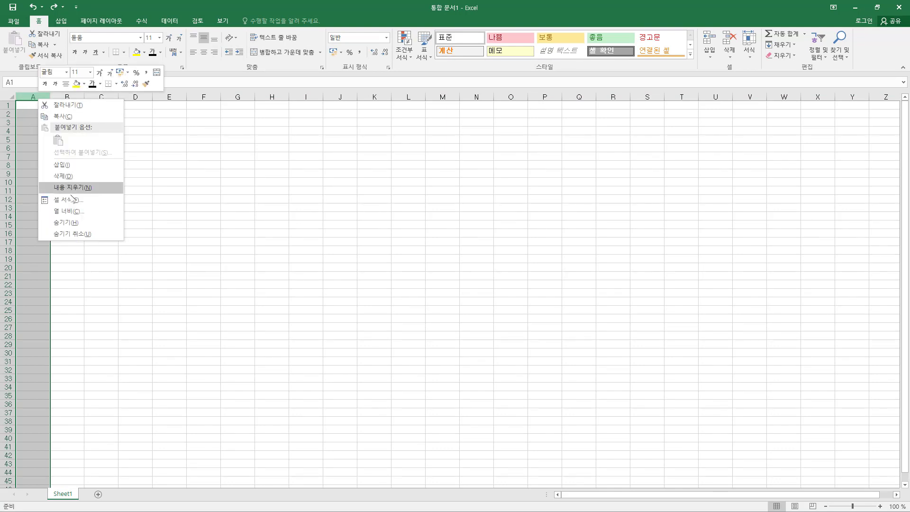
pyautogui.click(66, 209)
pyautogui.write('1')
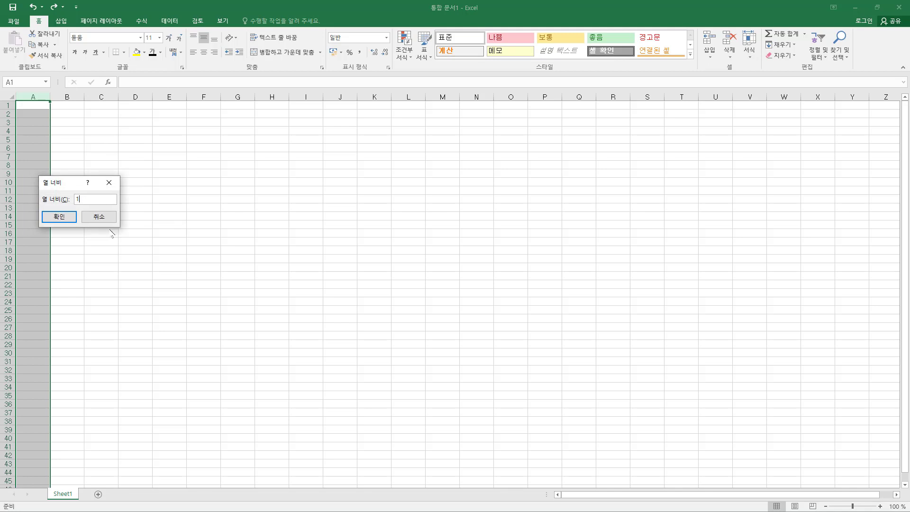
pyautogui.click(59, 218)
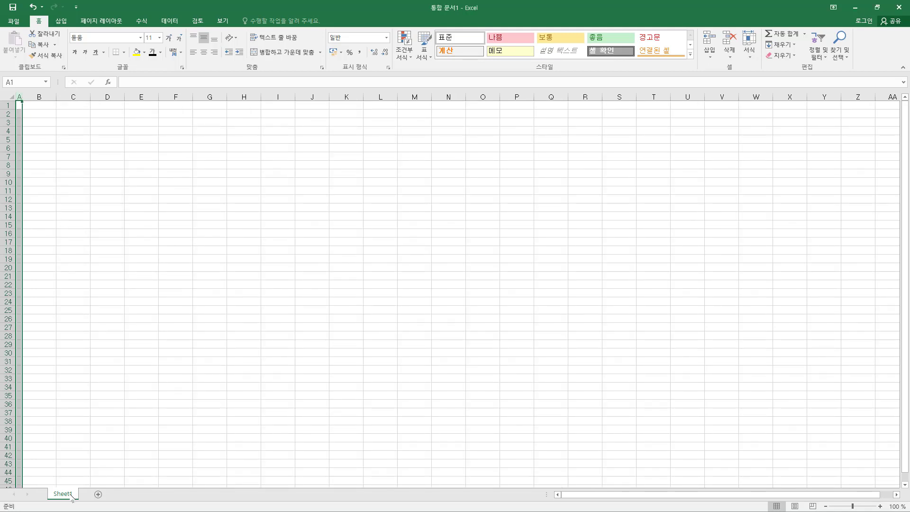
# Make two copies of Sheet1 and rename the original sheet 제1작업.
pyautogui.moveTo(72, 496); pyautogui.dragTo(138, 496)
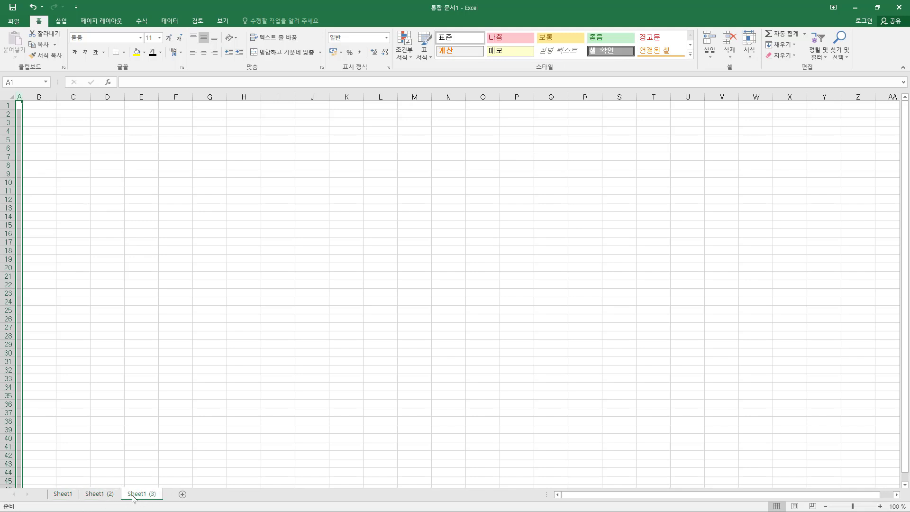
pyautogui.keyDown('shift'); pyautogui.click(69, 495); pyautogui.keyUp('shift')
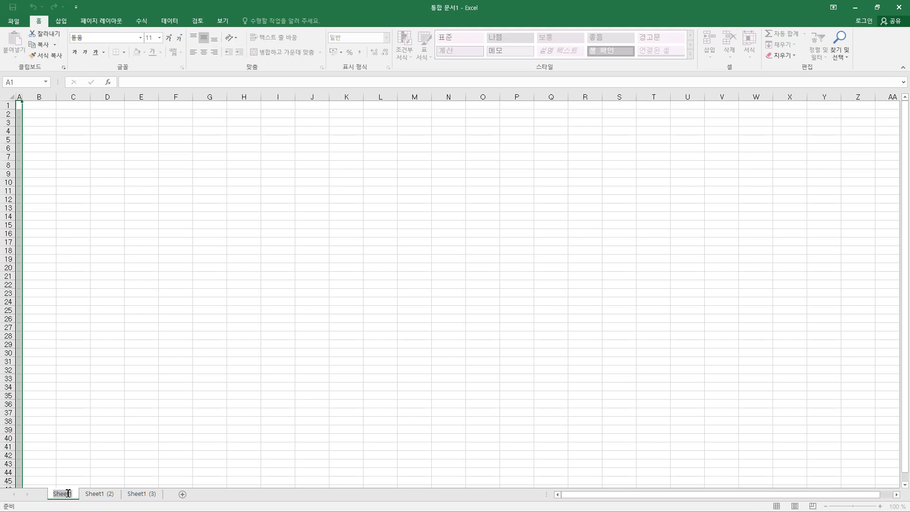
pyautogui.write('제1작업')
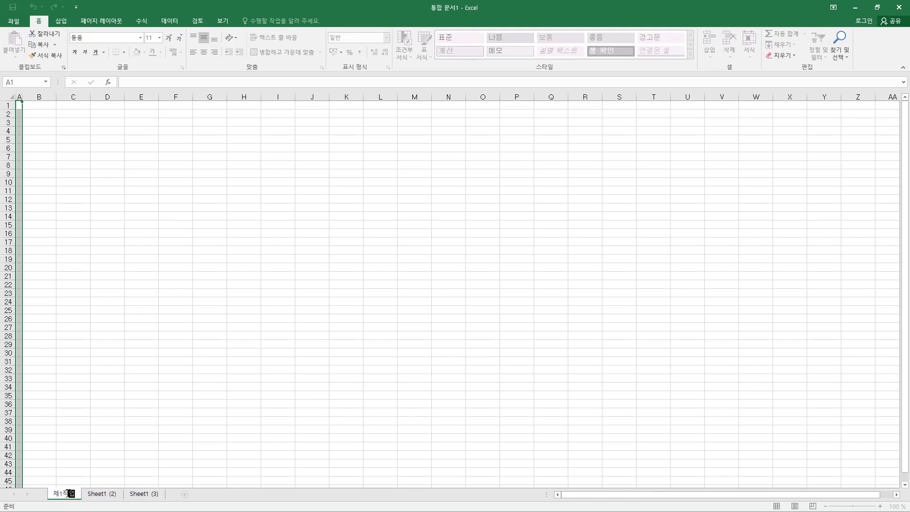
pyautogui.press('Return')
# Rename the two copied sheets 제2작업 and 제3작업, and return to the 제1작업 sheet.
pyautogui.doubleClick(110, 494)
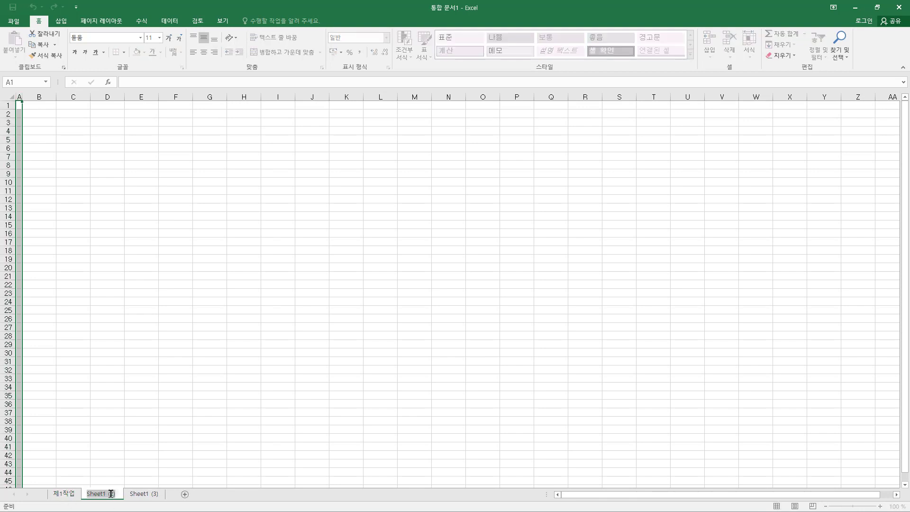
pyautogui.write('제2작업')
pyautogui.press('Return')
pyautogui.doubleClick(138, 494)
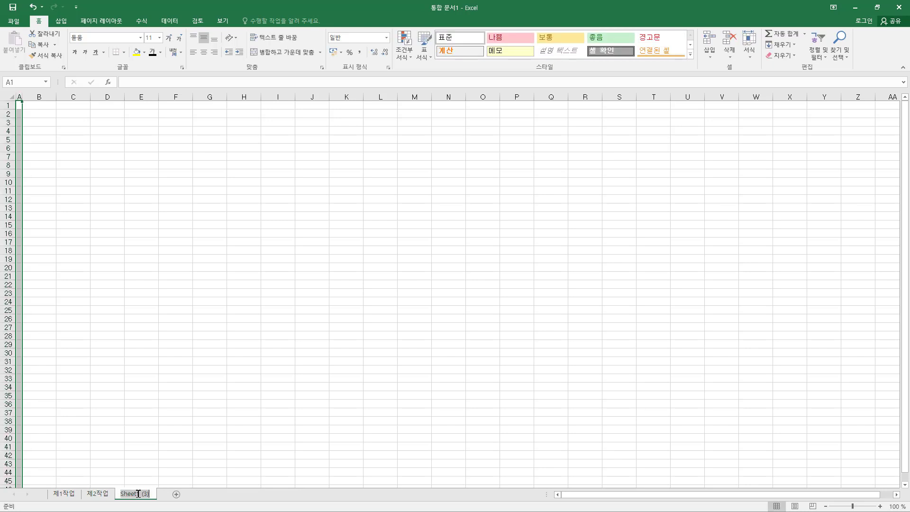
pyautogui.write('제3작')
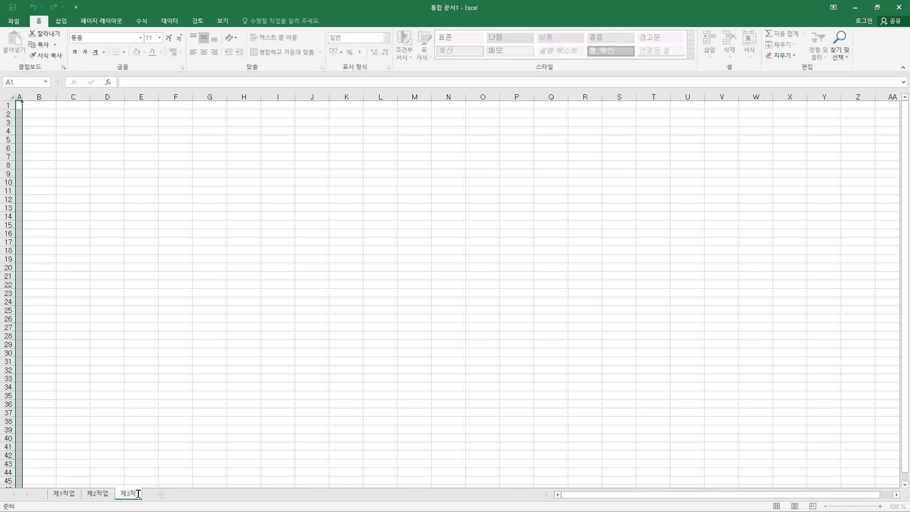
pyautogui.write('업')
pyautogui.press('Return')
pyautogui.click(67, 496)
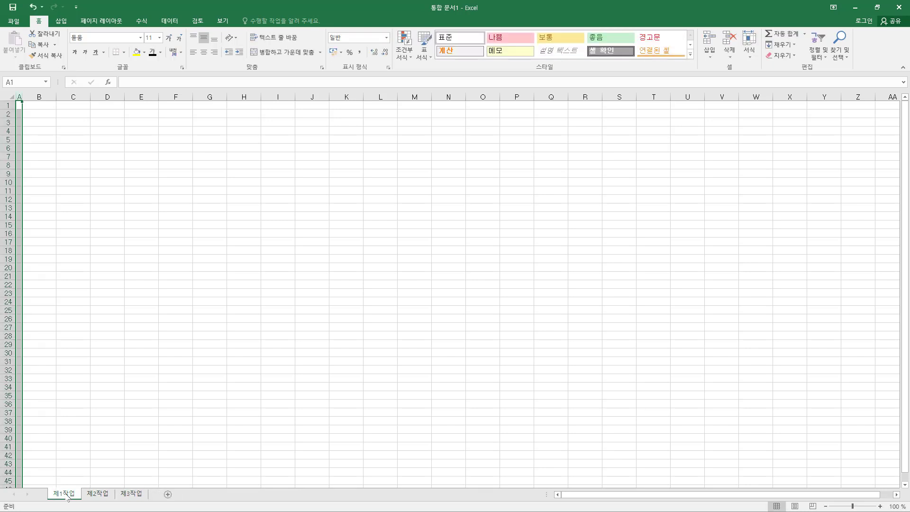
pyautogui.click(101, 495)
pyautogui.click(131, 495)
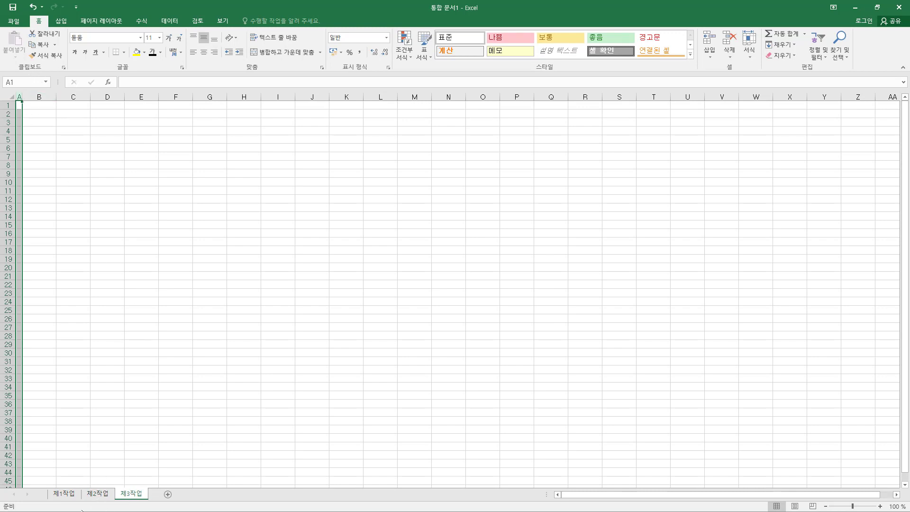
pyautogui.click(73, 496)
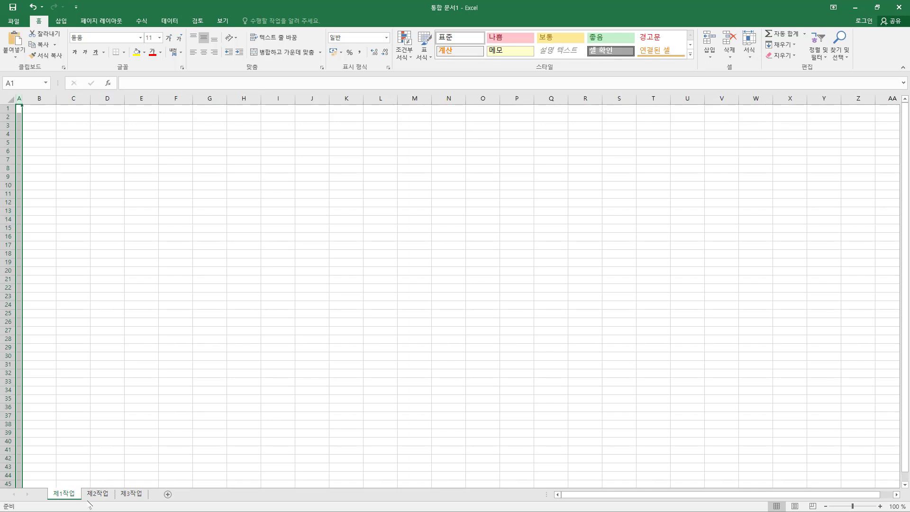
# Save the workbook in the ITQ folder under Documents, using the examinee number and full name as the file name.
pyautogui.click(12, 7)
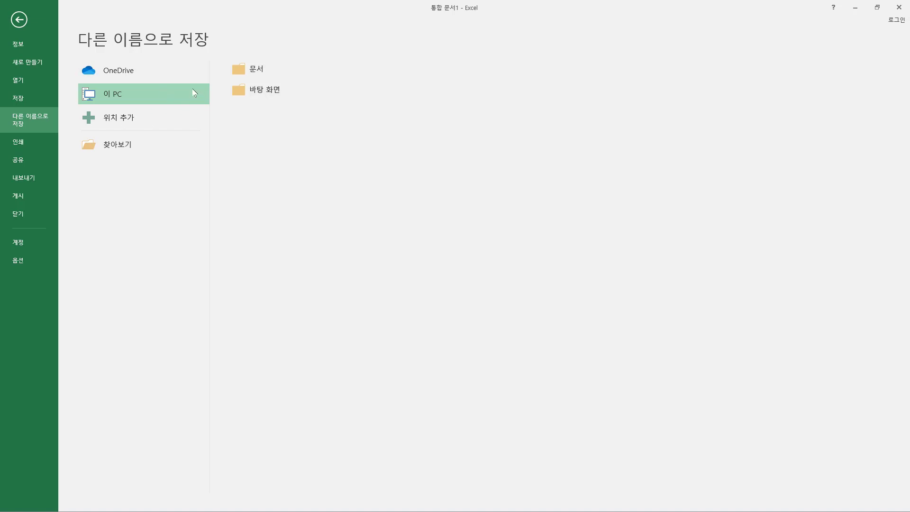
pyautogui.doubleClick(115, 94)
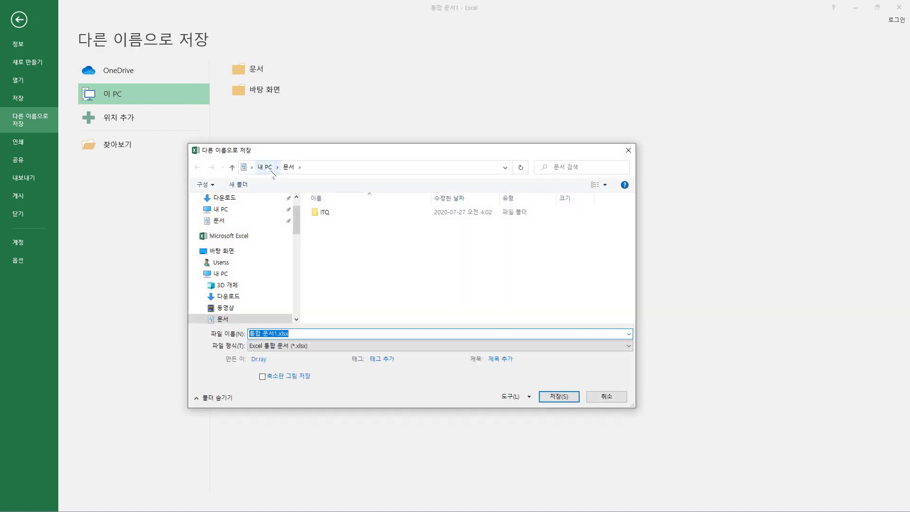
pyautogui.doubleClick(327, 213)
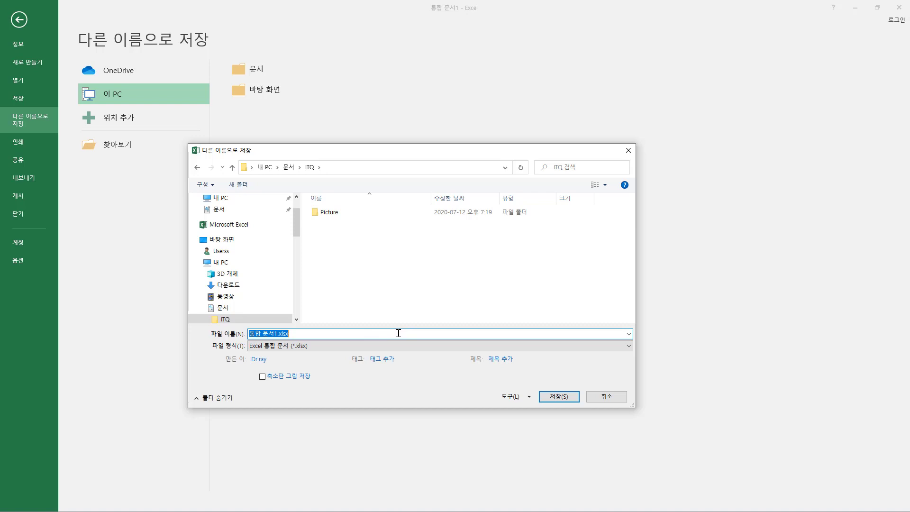
pyautogui.write('12345678-홍길동')
pyautogui.click(567, 401)
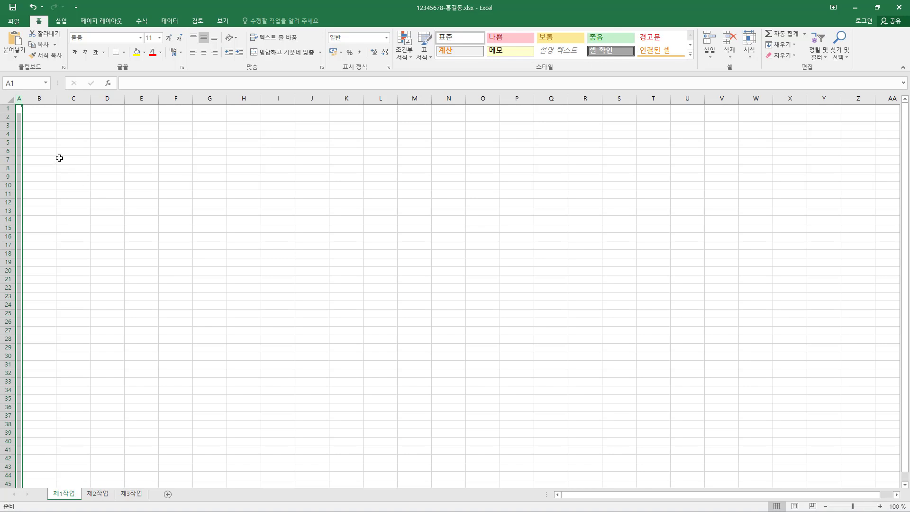
# Fill in the product table from cell B4 and widen columns B, C and E through H to fit its text.
pyautogui.click(39, 136)
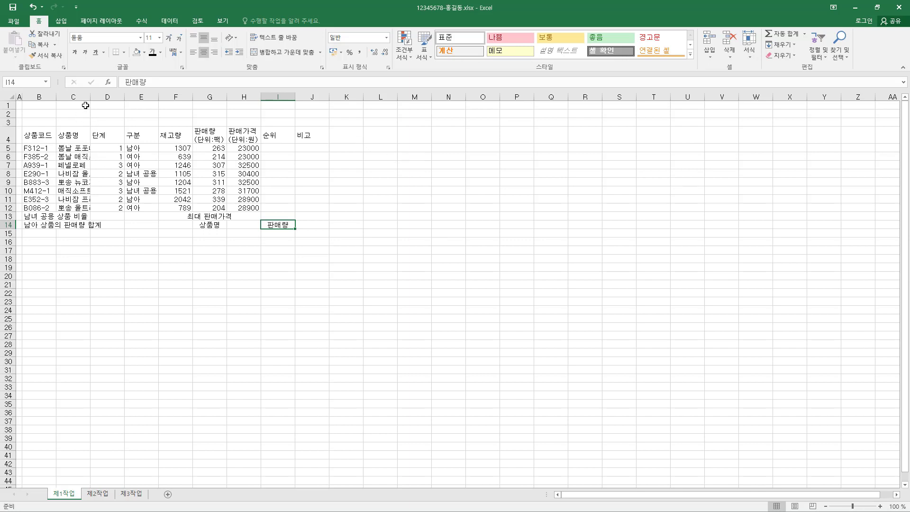
pyautogui.moveTo(57, 97); pyautogui.dragTo(123, 97)
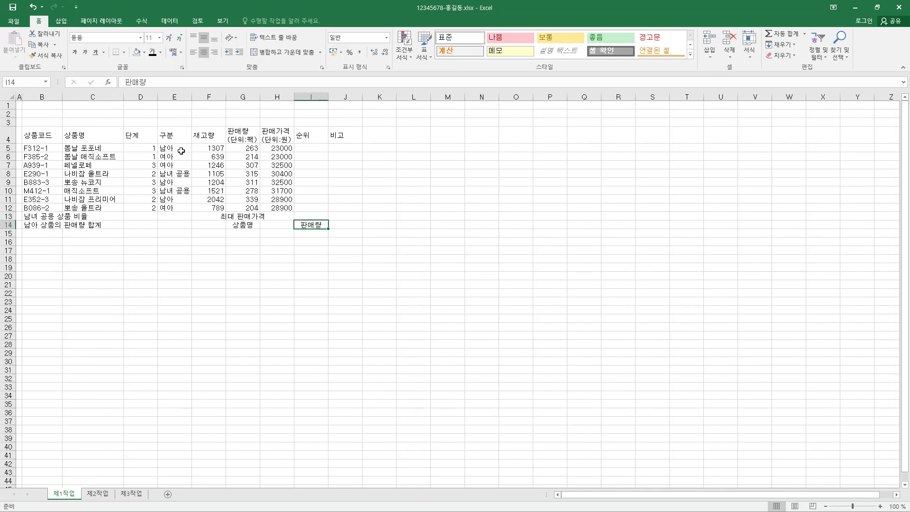
pyautogui.moveTo(193, 97); pyautogui.dragTo(281, 99)
pyautogui.moveTo(316, 98); pyautogui.dragTo(324, 102)
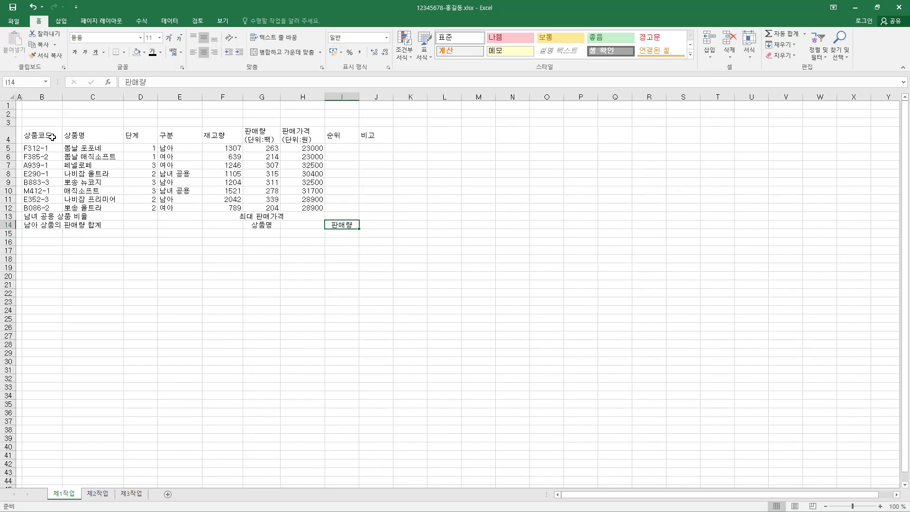
# Center the header row B4:J4 and the text cells B5:C12, E5:E12, B13:B14, G13:G14 and I14 horizontally.
pyautogui.moveTo(52, 137); pyautogui.dragTo(368, 136)
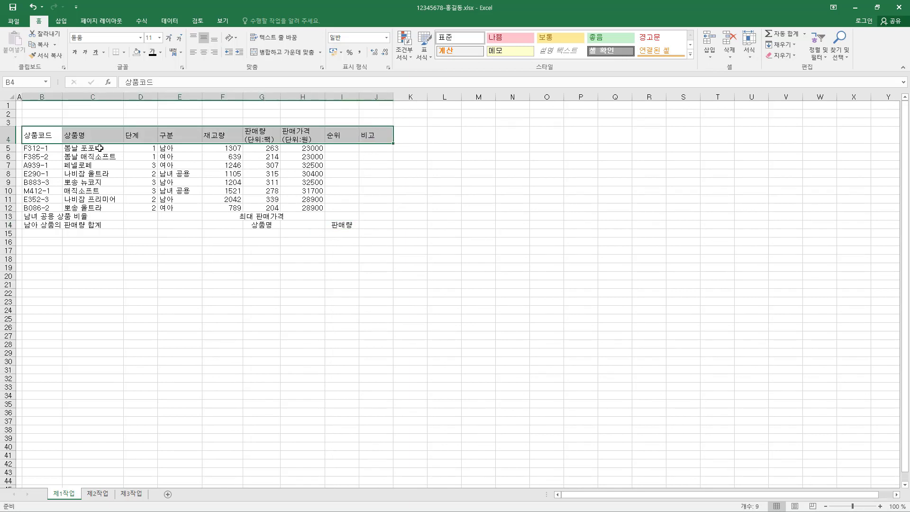
pyautogui.moveTo(43, 149); pyautogui.dragTo(116, 208)
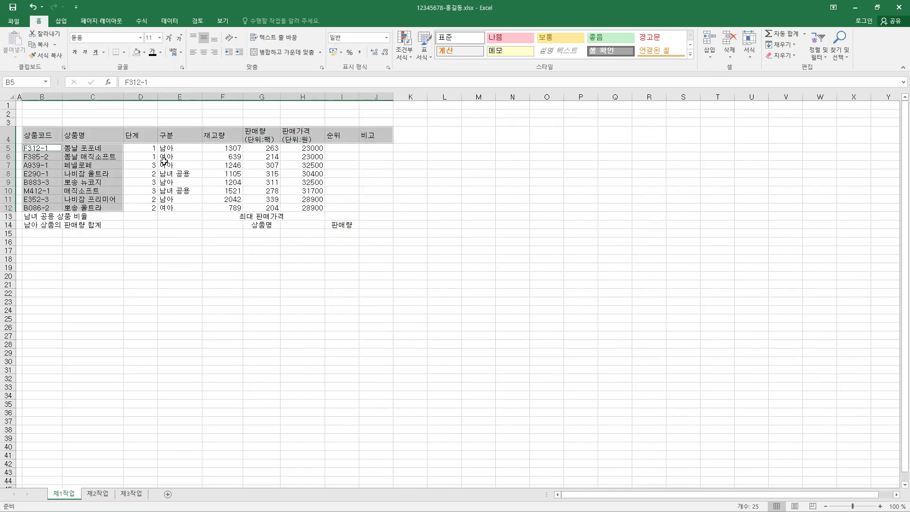
pyautogui.moveTo(176, 148); pyautogui.dragTo(179, 209)
pyautogui.keyDown('ctrl'); pyautogui.click(262, 225); pyautogui.keyUp('ctrl')
pyautogui.keyDown('ctrl'); pyautogui.click(342, 225); pyautogui.keyUp('ctrl')
pyautogui.moveTo(42, 216); pyautogui.dragTo(42, 225)
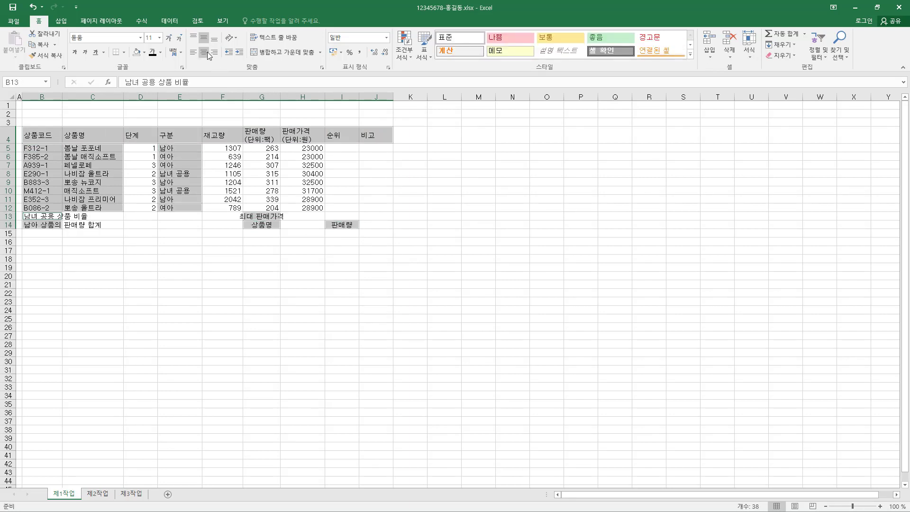
pyautogui.click(205, 52)
# Format D5:D12, F5:F12 and G5:G12 as Number with 0 decimal places and the thousands separator.
pyautogui.moveTo(147, 148); pyautogui.dragTo(147, 207)
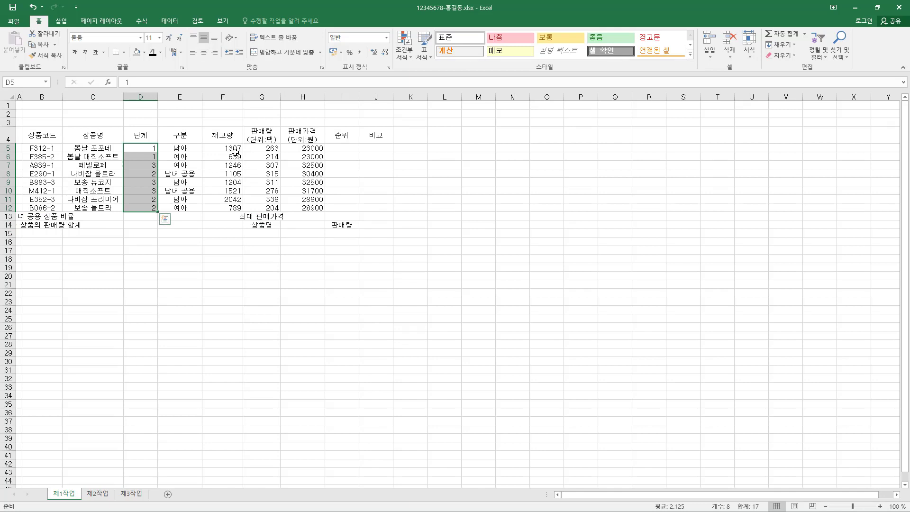
pyautogui.moveTo(235, 148); pyautogui.dragTo(233, 207)
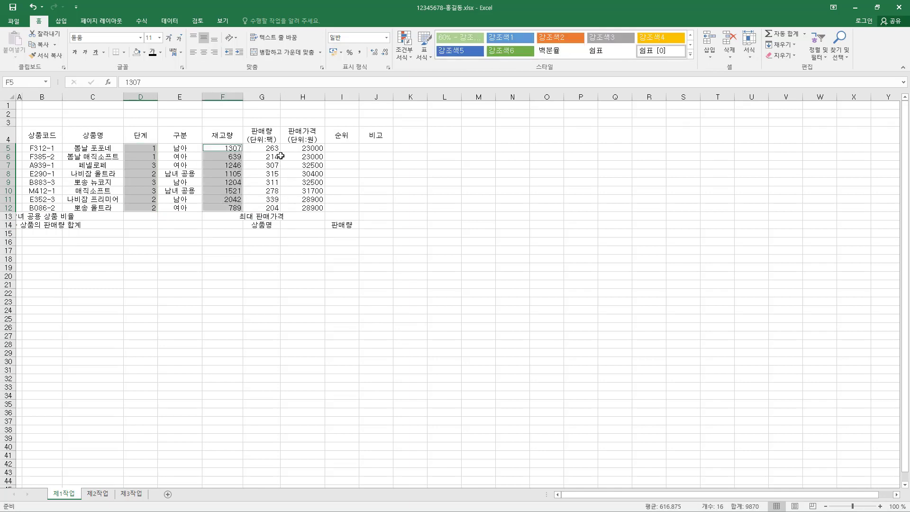
pyautogui.moveTo(273, 149); pyautogui.dragTo(275, 206)
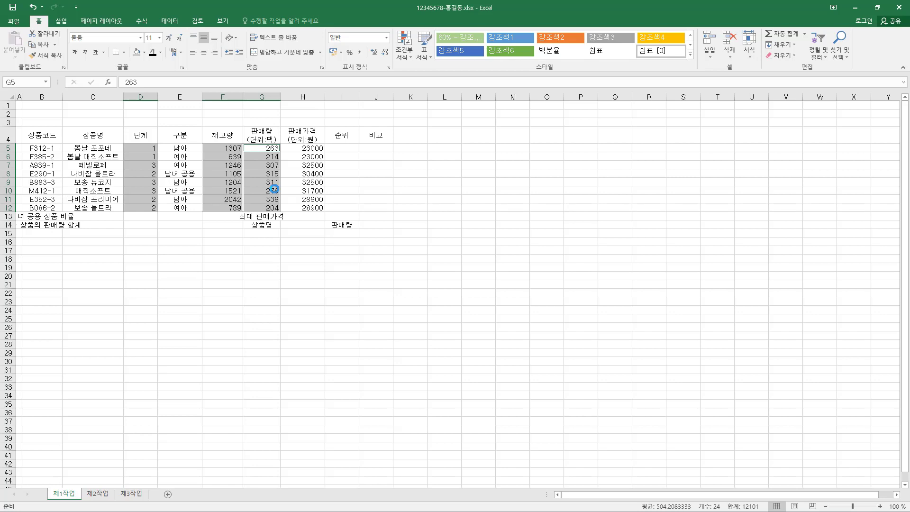
pyautogui.hotkey('ctrl', '1')
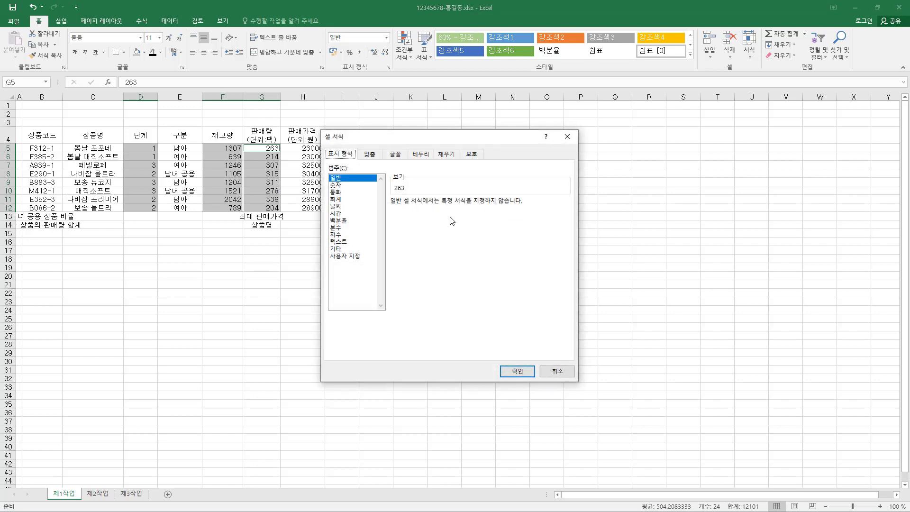
pyautogui.click(354, 185)
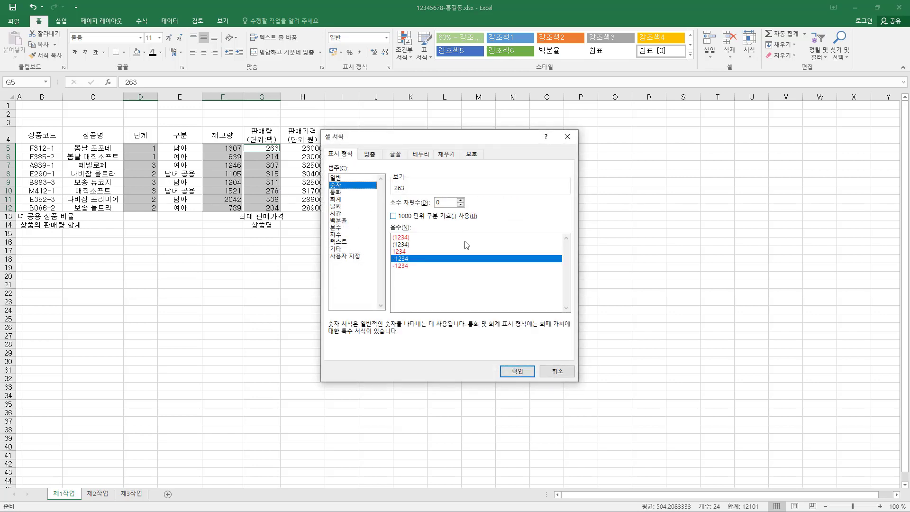
pyautogui.click(401, 217)
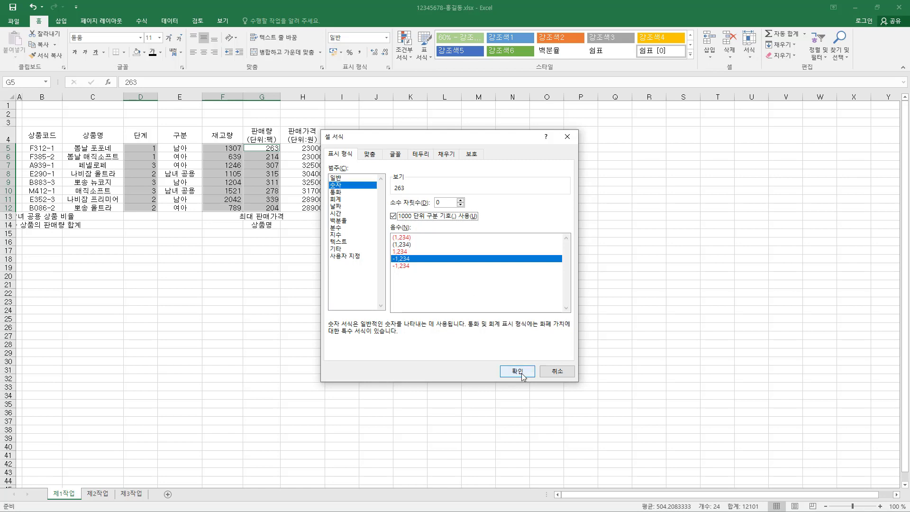
pyautogui.click(517, 371)
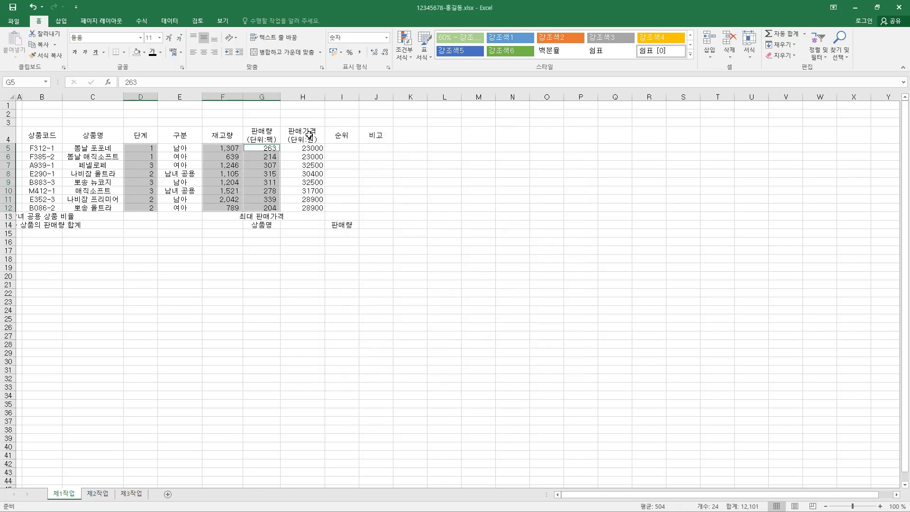
# Format the sales prices in H5:H12 as Accounting with 0 decimal places and no currency symbol.
pyautogui.moveTo(309, 147); pyautogui.dragTo(315, 206)
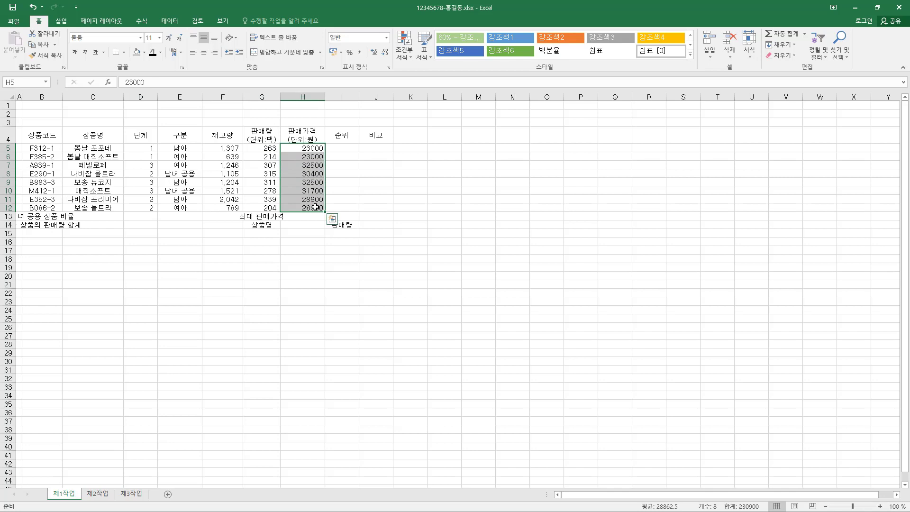
pyautogui.hotkey('ctrl', '1')
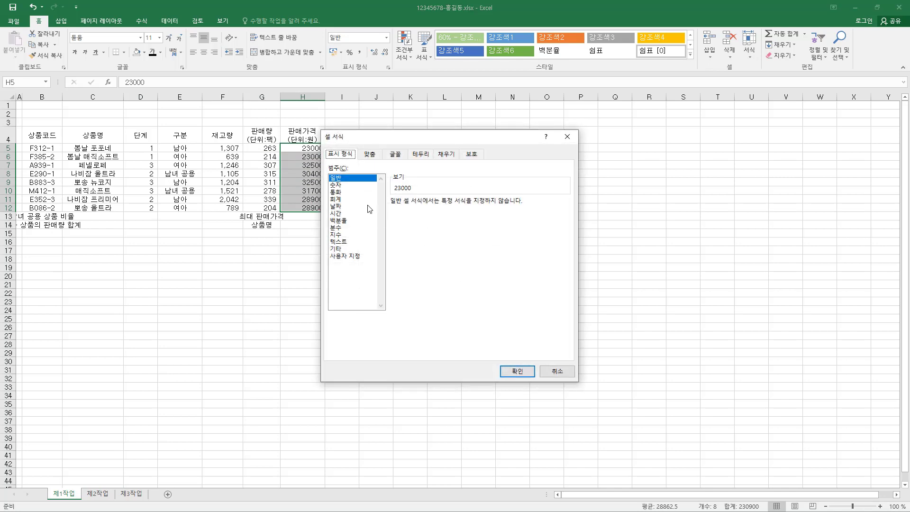
pyautogui.click(342, 199)
pyautogui.click(445, 218)
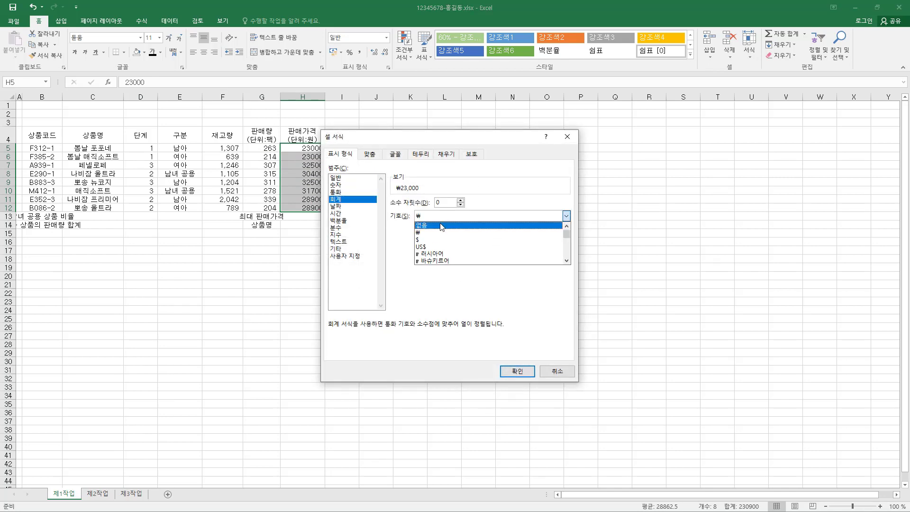
pyautogui.click(443, 224)
pyautogui.click(518, 372)
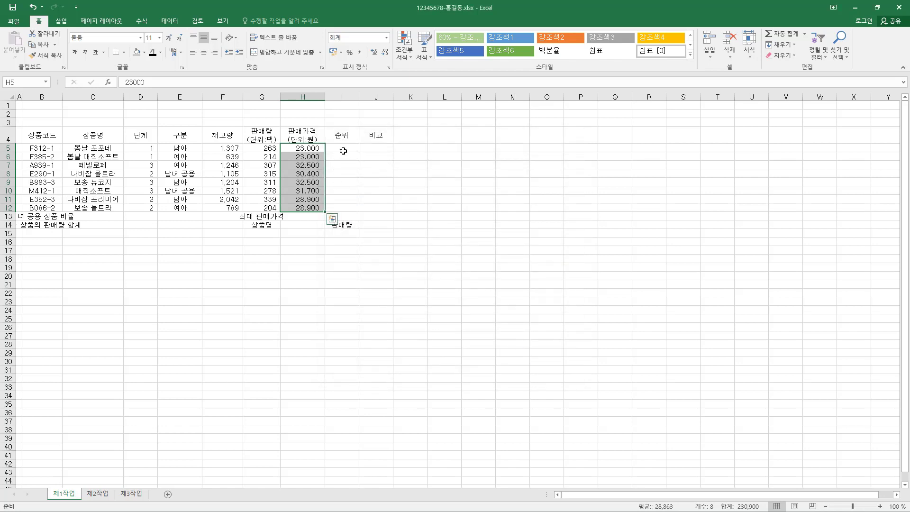
pyautogui.moveTo(342, 150); pyautogui.dragTo(341, 203)
pyautogui.moveTo(376, 148); pyautogui.dragTo(376, 207)
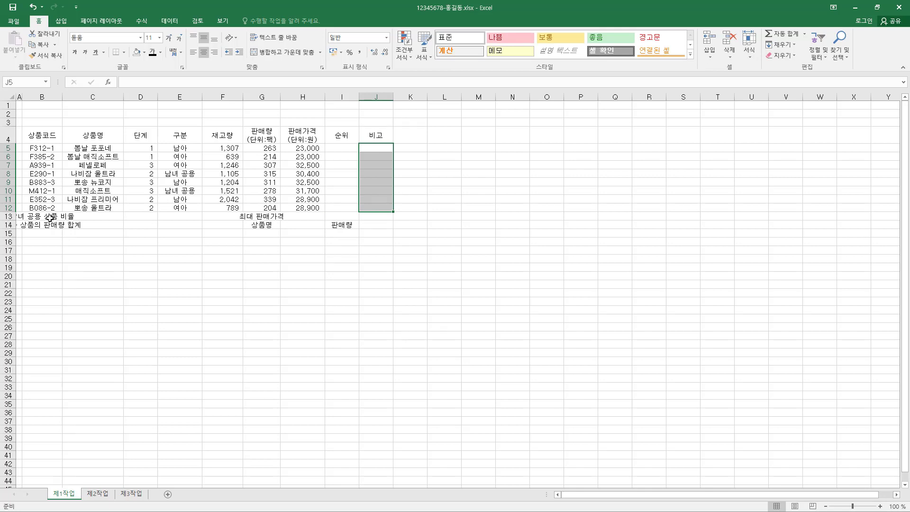
# Merge and center B13:D13, B14:D14, F13:F14 and G13:I13 as separate blocks.
pyautogui.moveTo(47, 216); pyautogui.dragTo(136, 217)
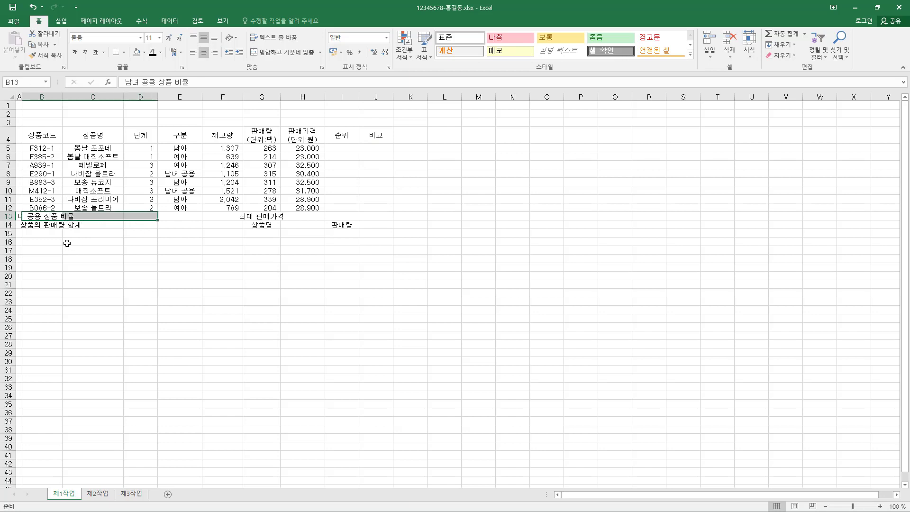
pyautogui.keyDown('ctrl'); pyautogui.moveTo(39, 225); pyautogui.dragTo(147, 226); pyautogui.keyUp('ctrl')
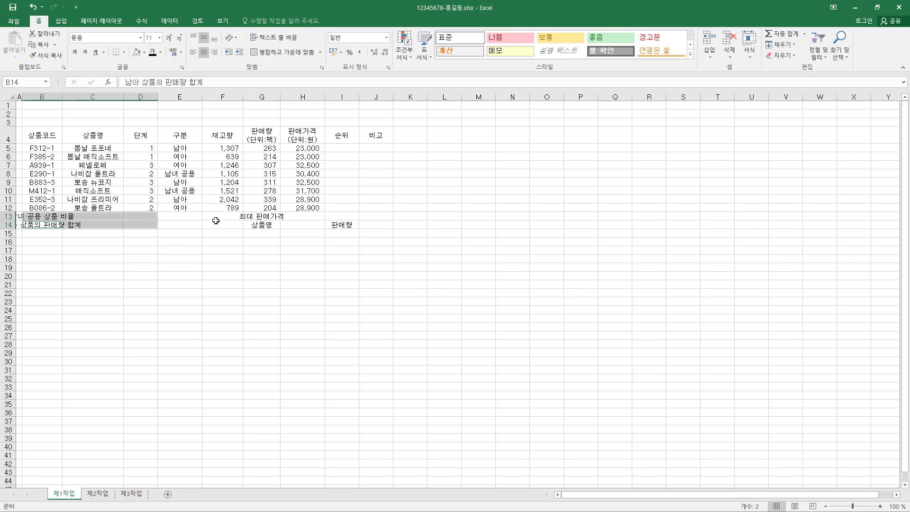
pyautogui.keyDown('ctrl'); pyautogui.moveTo(215, 216); pyautogui.dragTo(343, 217); pyautogui.keyUp('ctrl')
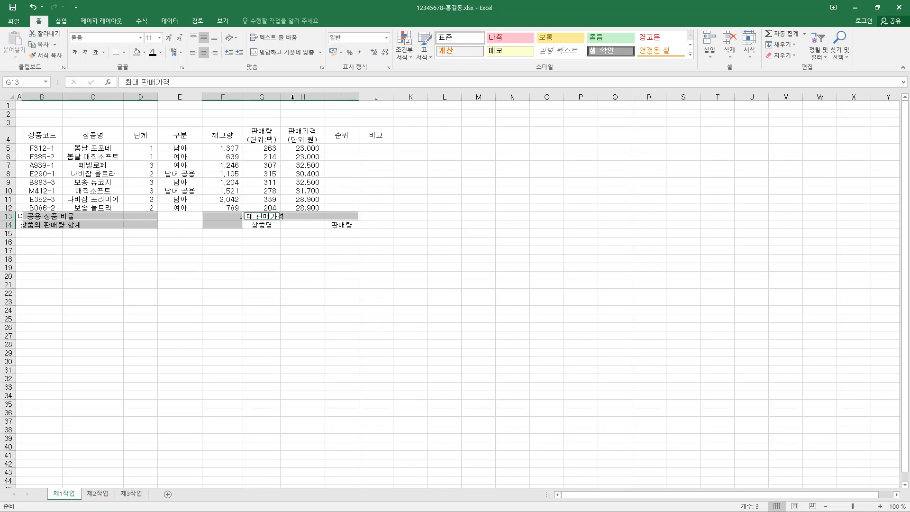
pyautogui.click(288, 55)
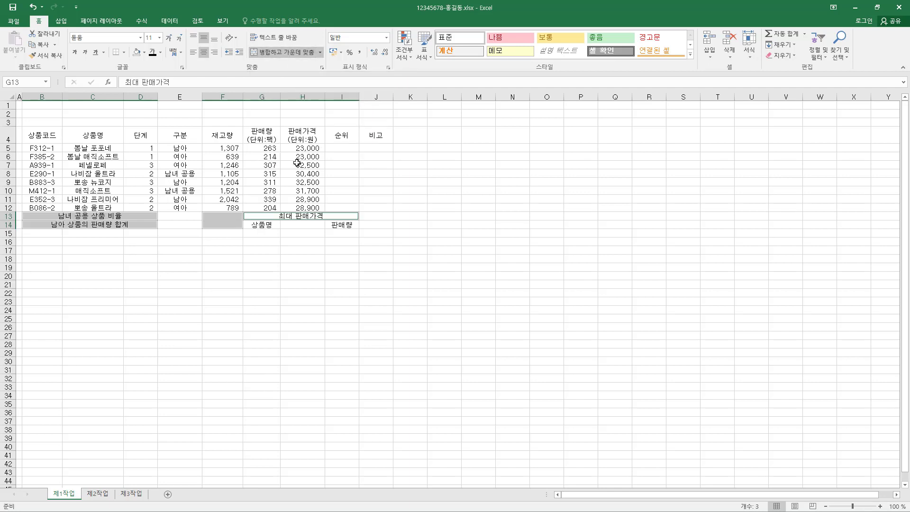
# Apply all borders to B4:J14, plus thick outside borders around the header row B4:J4 and around B13:J14.
pyautogui.moveTo(56, 141); pyautogui.dragTo(382, 226)
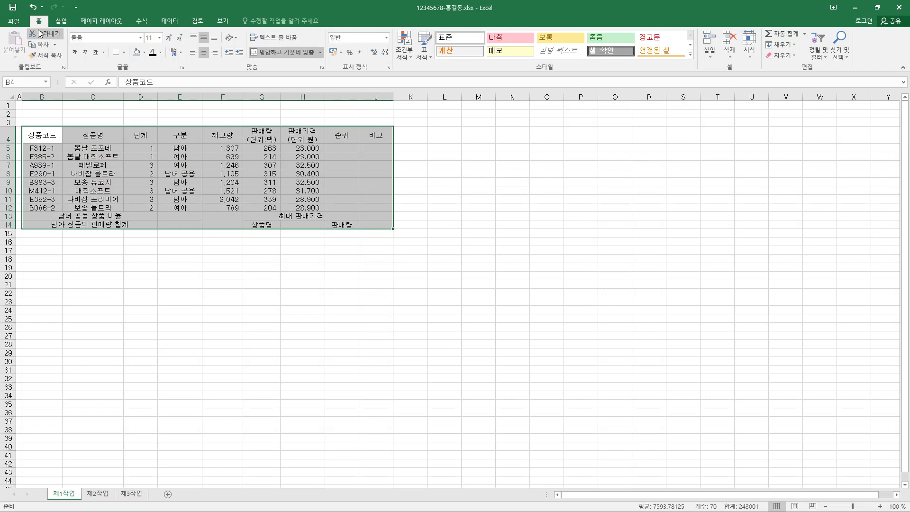
pyautogui.click(125, 53)
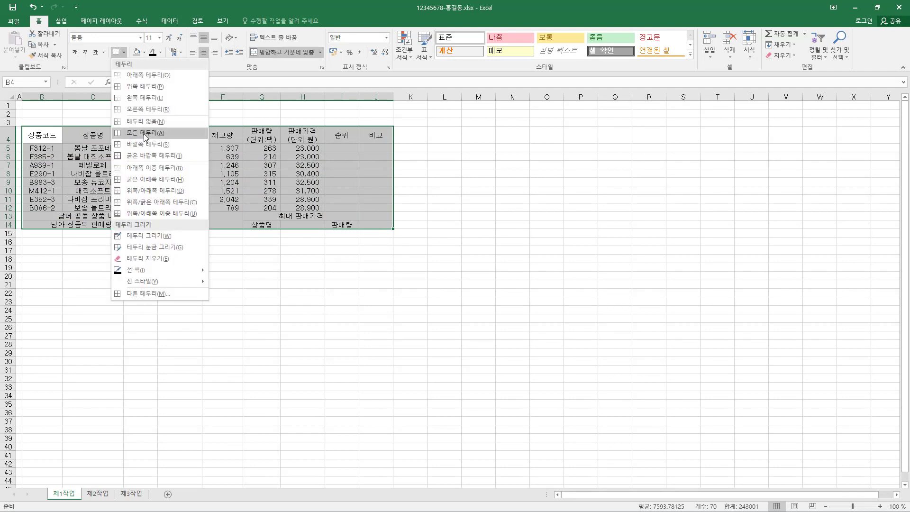
pyautogui.click(143, 133)
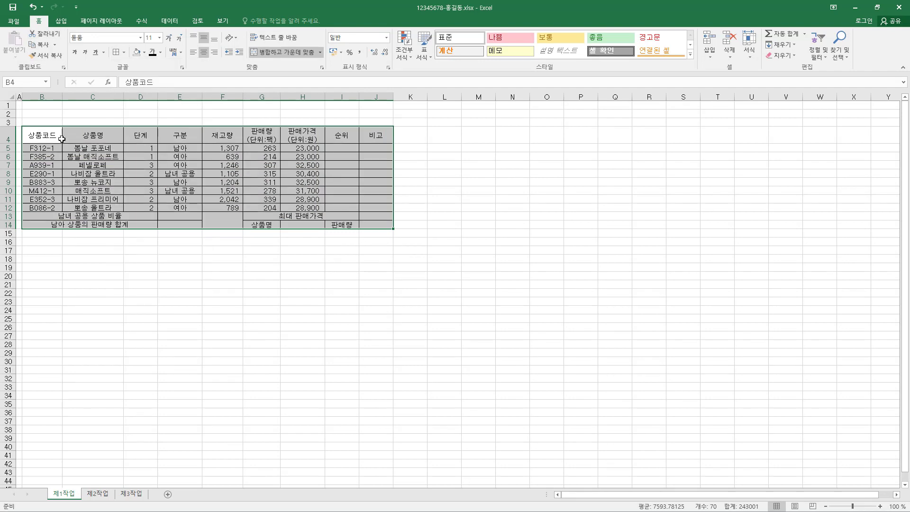
pyautogui.moveTo(61, 136); pyautogui.dragTo(372, 138)
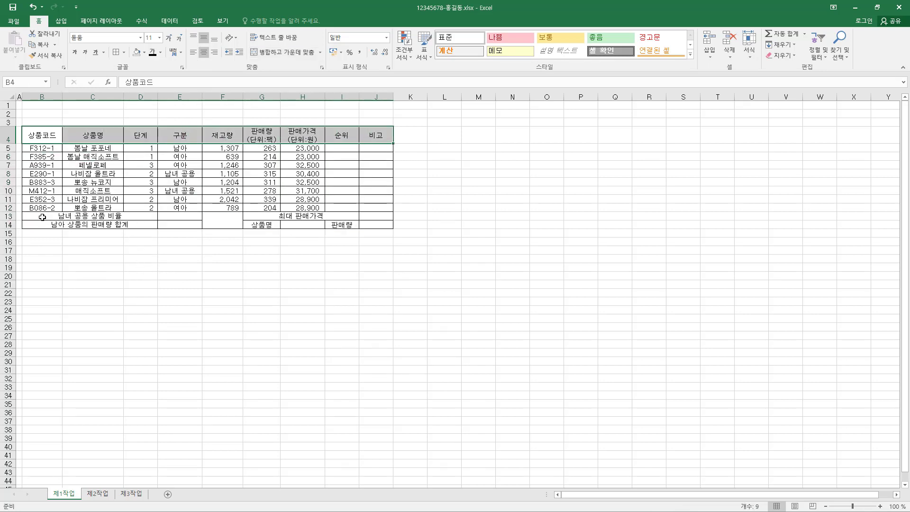
pyautogui.moveTo(43, 217); pyautogui.dragTo(370, 222)
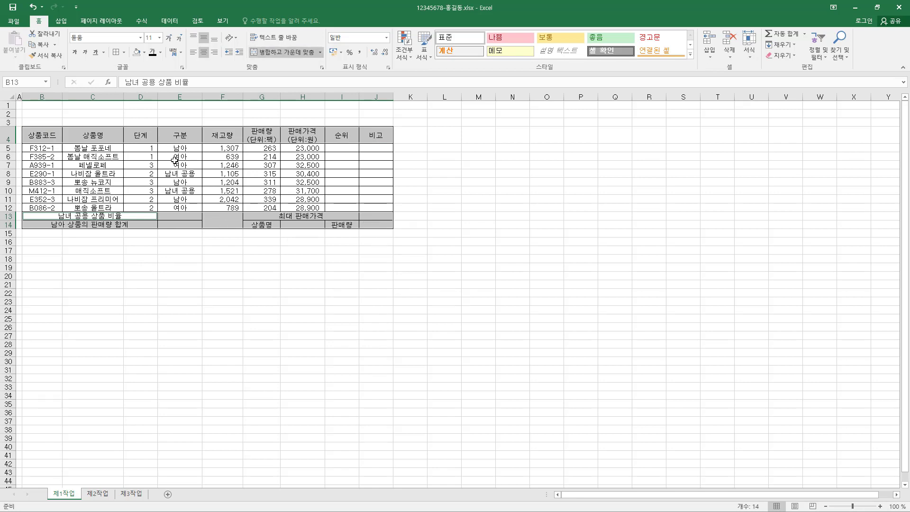
pyautogui.click(123, 53)
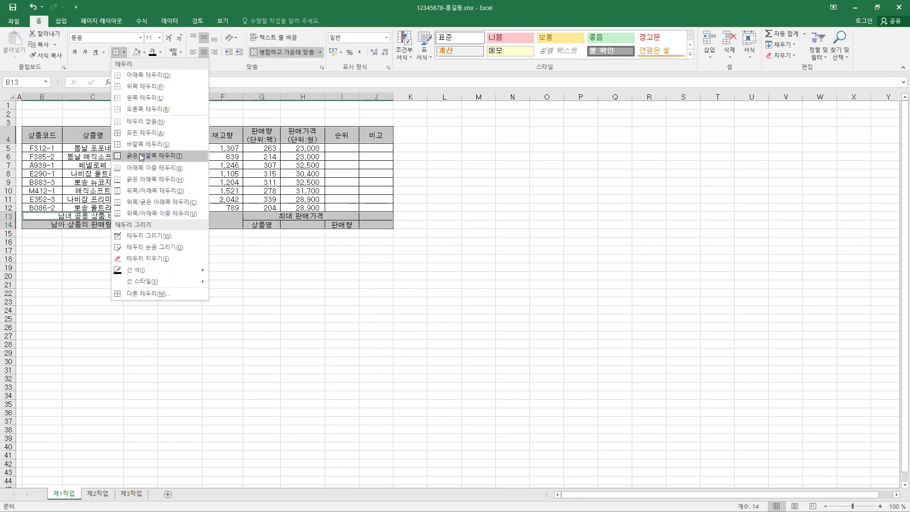
pyautogui.click(141, 157)
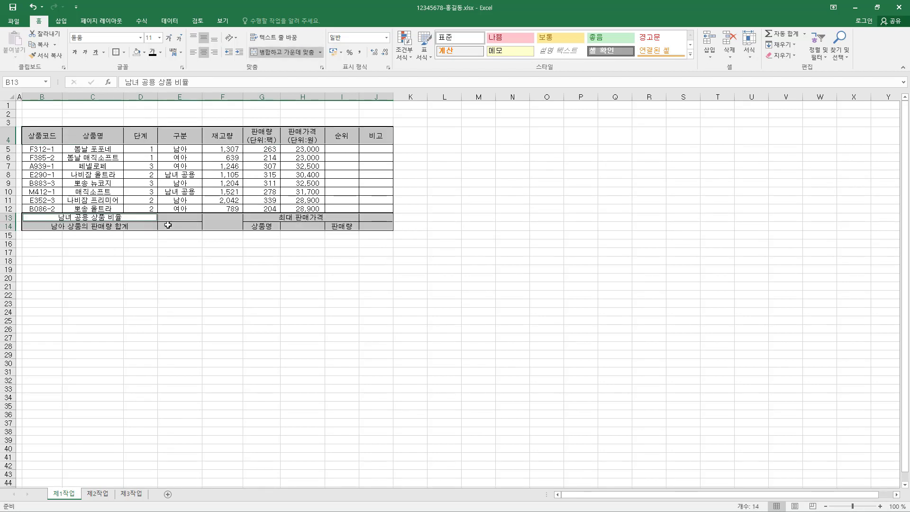
# Add both diagonal borders to the merged cell F13:F14 so they form an X.
pyautogui.click(221, 223)
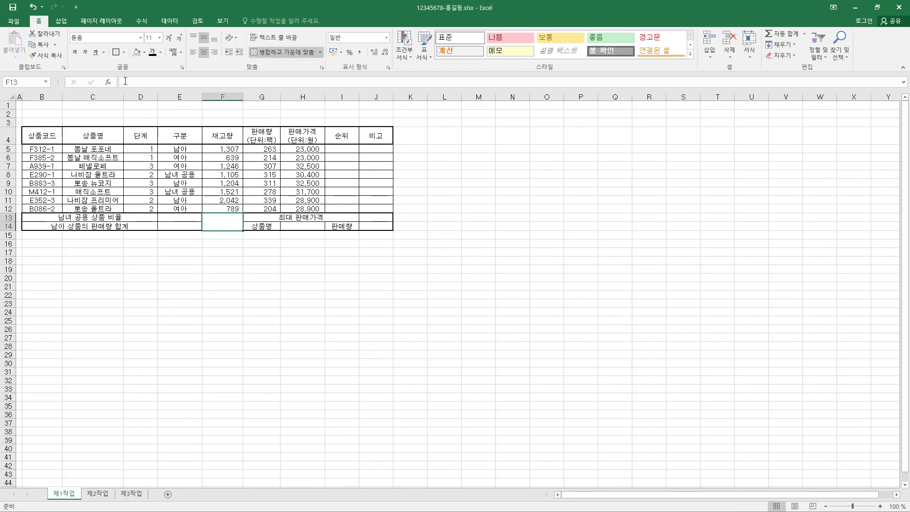
pyautogui.click(124, 55)
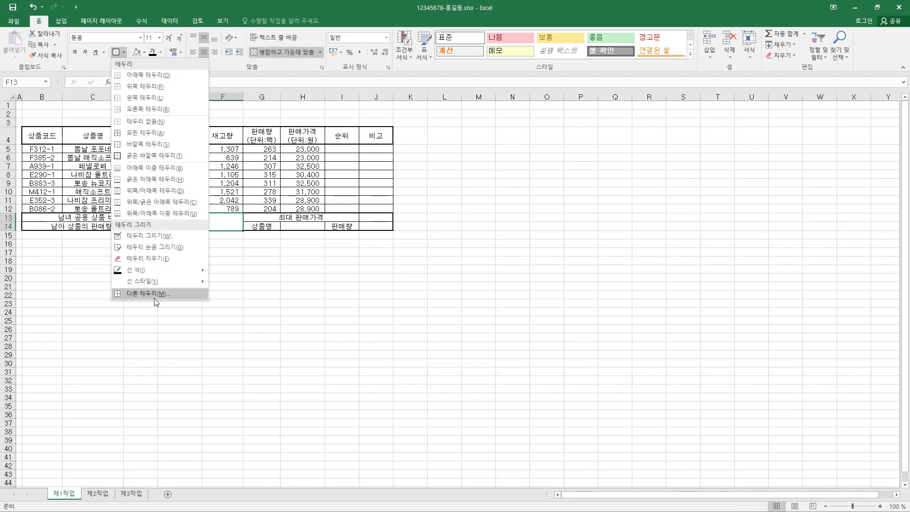
pyautogui.click(153, 296)
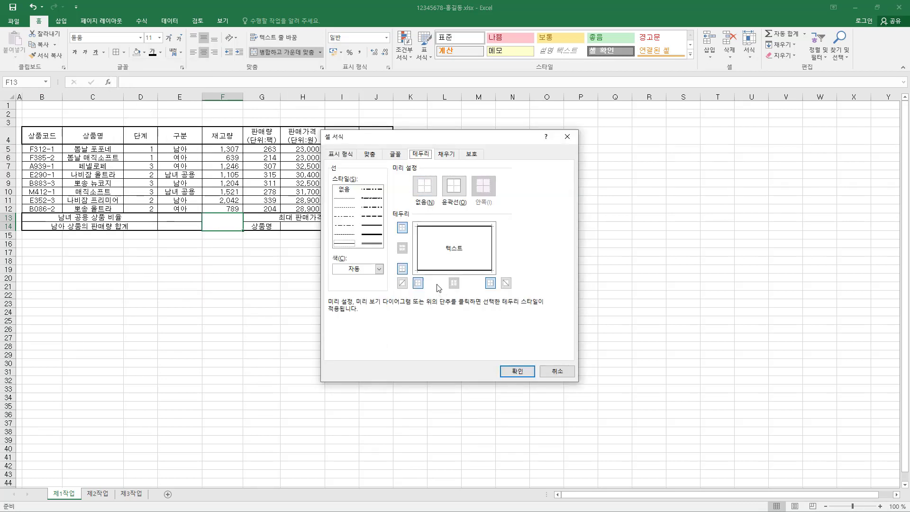
pyautogui.click(403, 283)
pyautogui.click(506, 283)
pyautogui.click(516, 372)
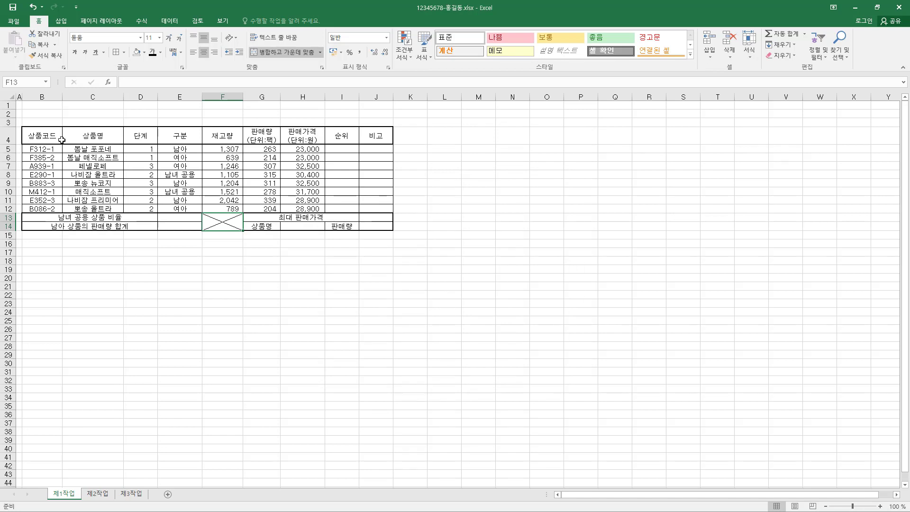
# Fill the header row B4:J4 and the label cells G14 and I14 with the standard orange color.
pyautogui.moveTo(42, 135); pyautogui.dragTo(370, 138)
pyautogui.keyDown('ctrl'); pyautogui.click(264, 227); pyautogui.keyUp('ctrl')
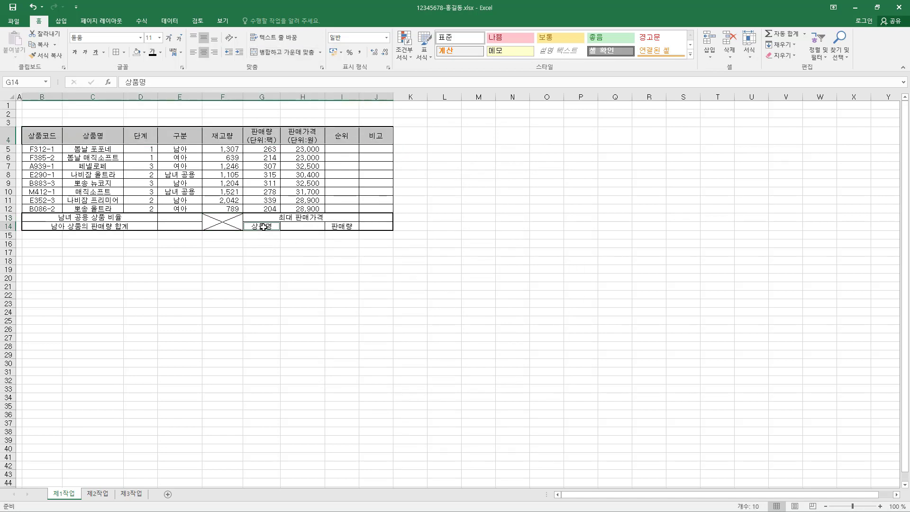
pyautogui.keyDown('ctrl'); pyautogui.click(352, 228); pyautogui.keyUp('ctrl')
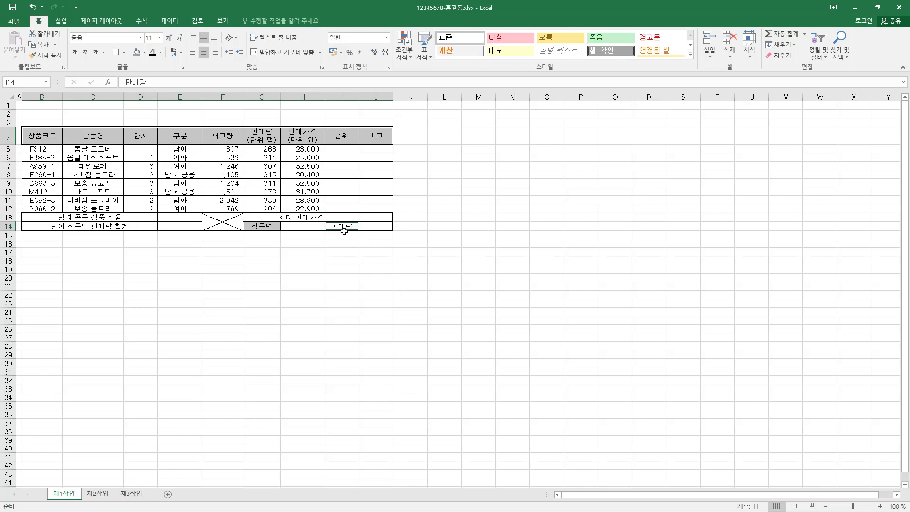
pyautogui.click(144, 53)
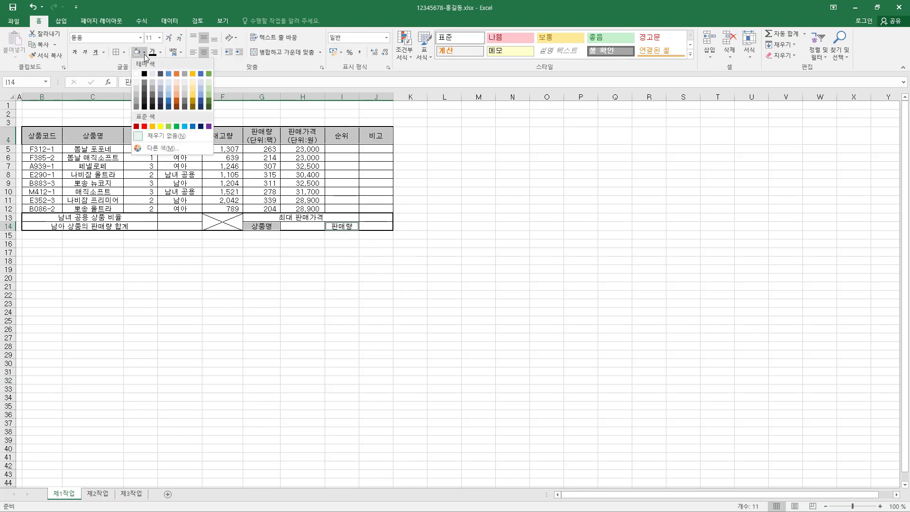
pyautogui.click(151, 126)
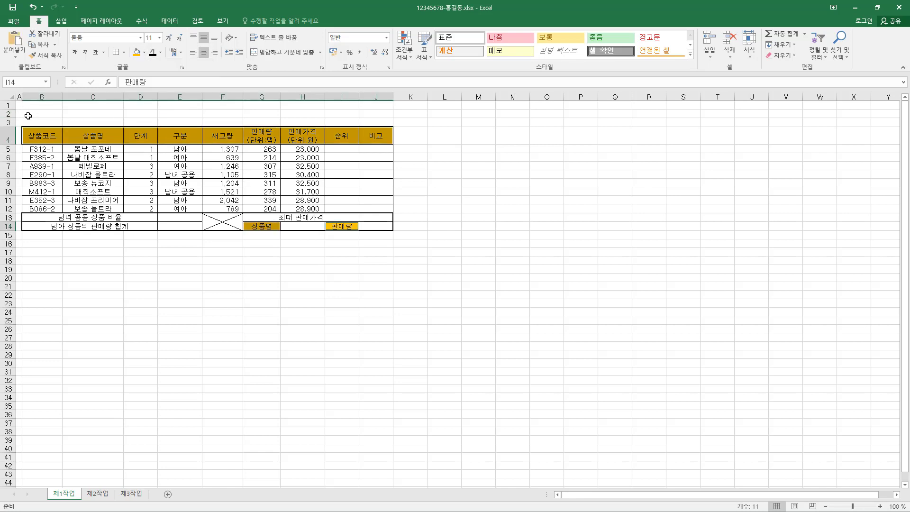
# Increase the height of rows 1 to 3 and draw a rounded rectangle about 13.68 cm by 1.67 cm across B1:G3 above the table.
pyautogui.moveTo(8, 105); pyautogui.dragTo(8, 124)
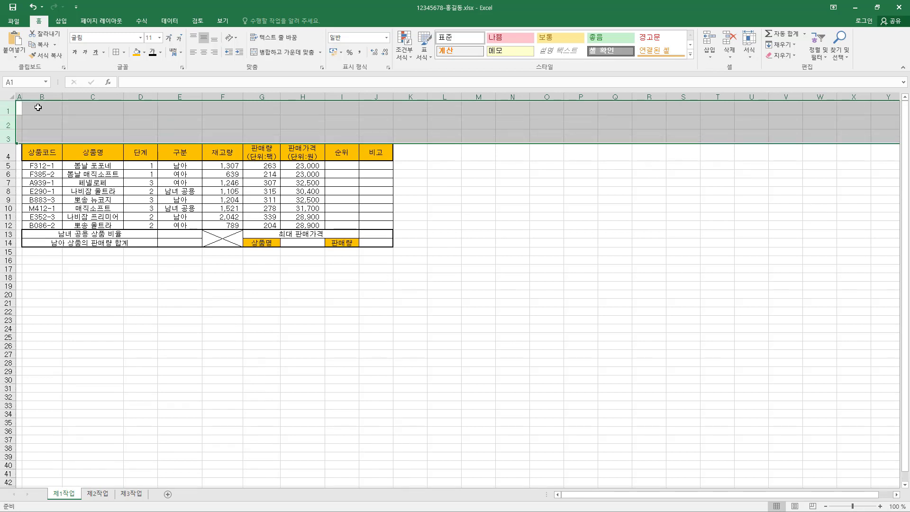
pyautogui.click(48, 108)
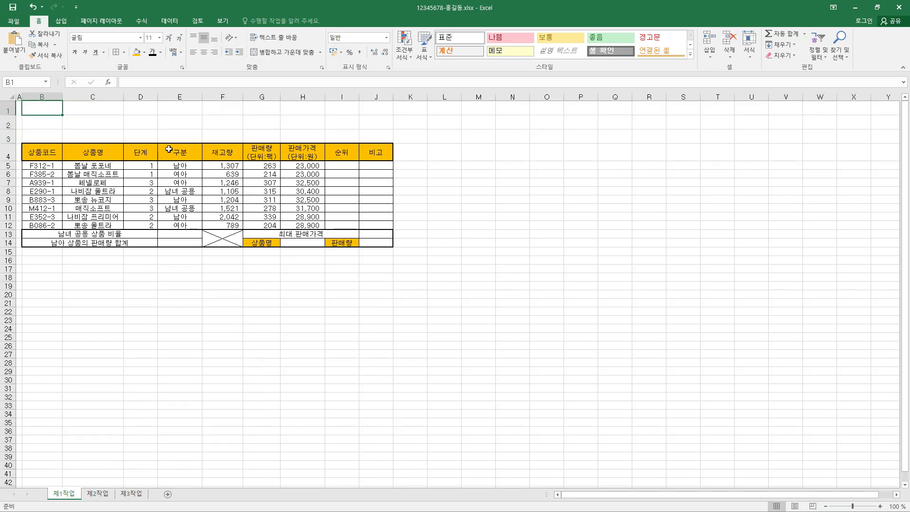
pyautogui.click(62, 22)
pyautogui.click(132, 56)
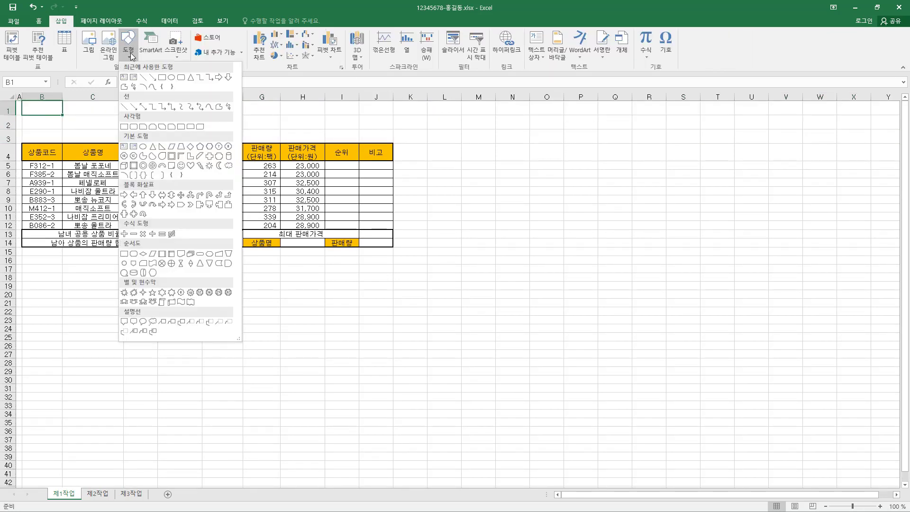
pyautogui.click(137, 127)
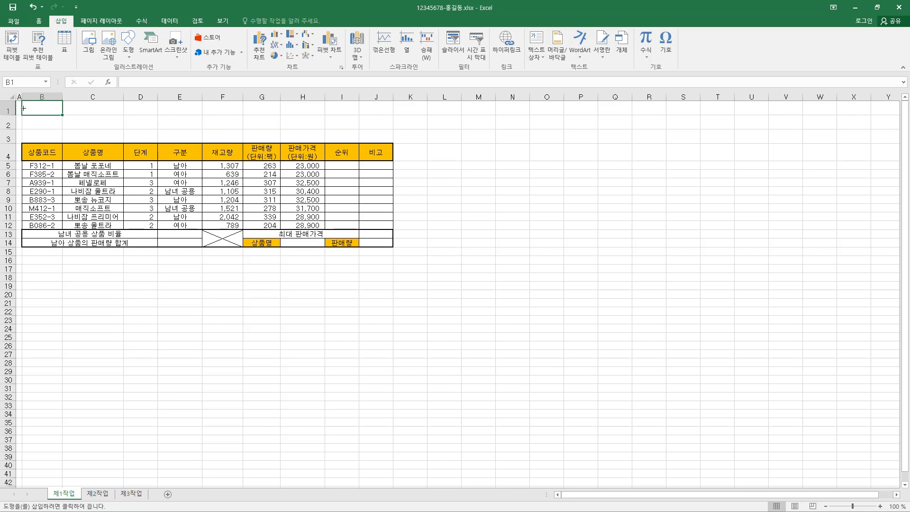
pyautogui.moveTo(23, 108); pyautogui.dragTo(269, 138)
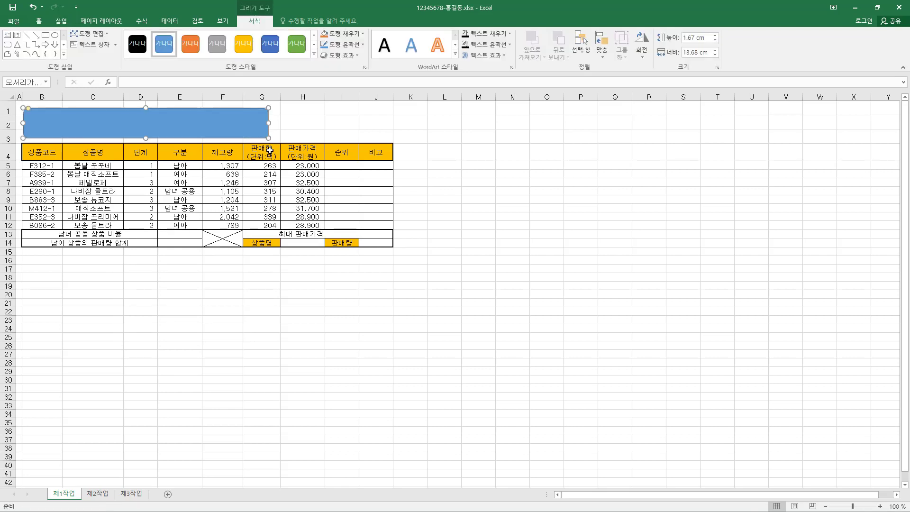
# Set the rounded rectangle's text font to 돋움 at size 24.
pyautogui.click(39, 21)
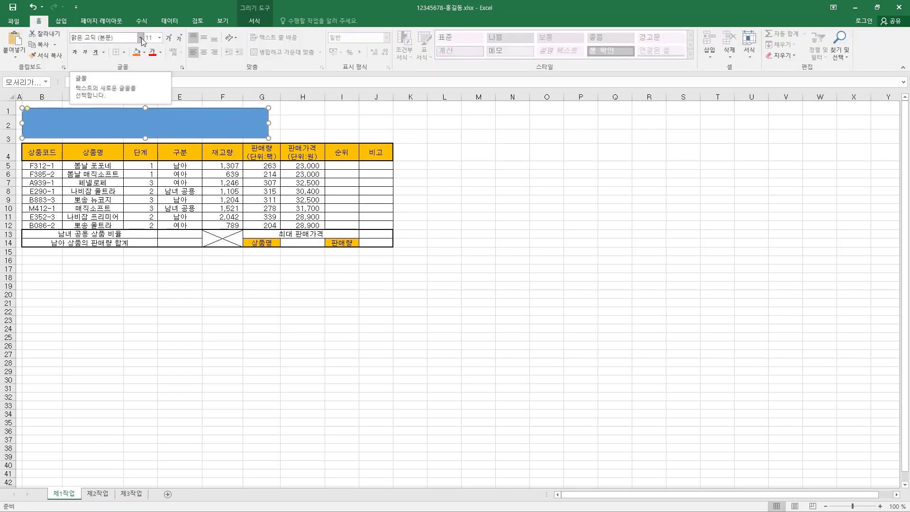
pyautogui.click(118, 39)
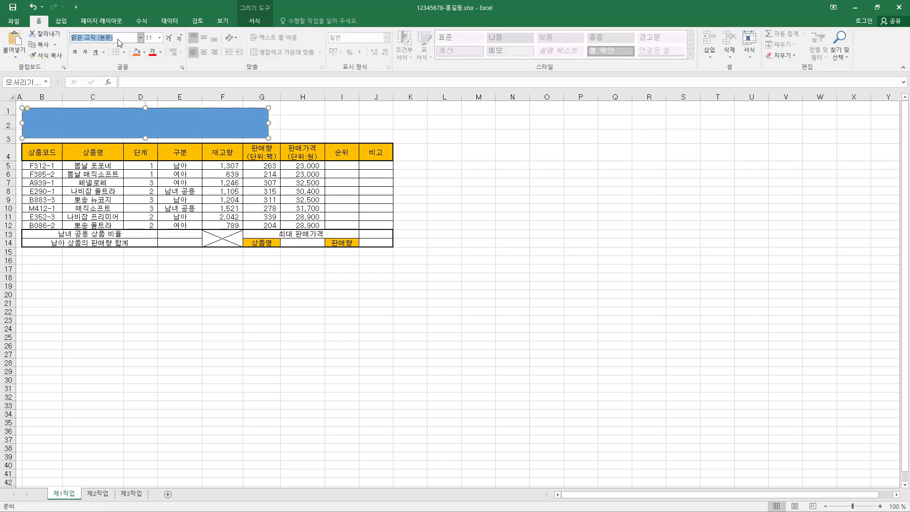
pyautogui.write('궁림돋움')
pyautogui.press('Return')
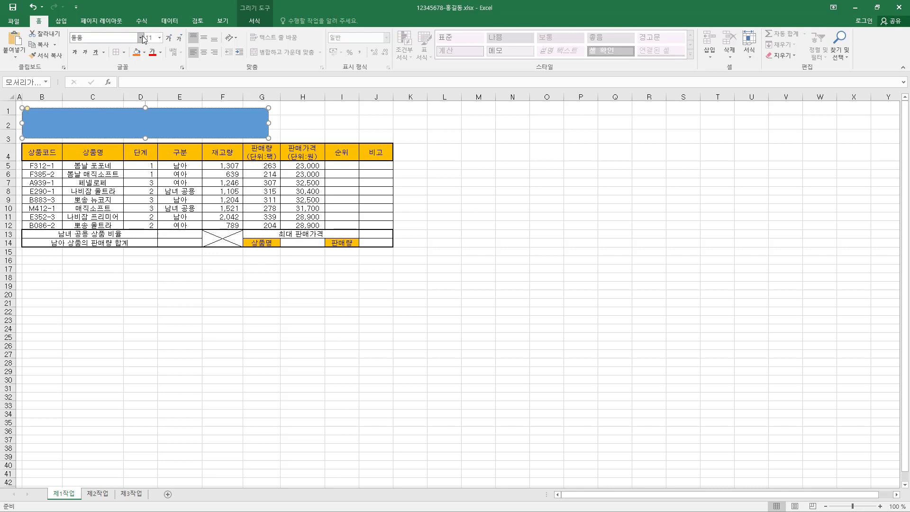
pyautogui.click(141, 37)
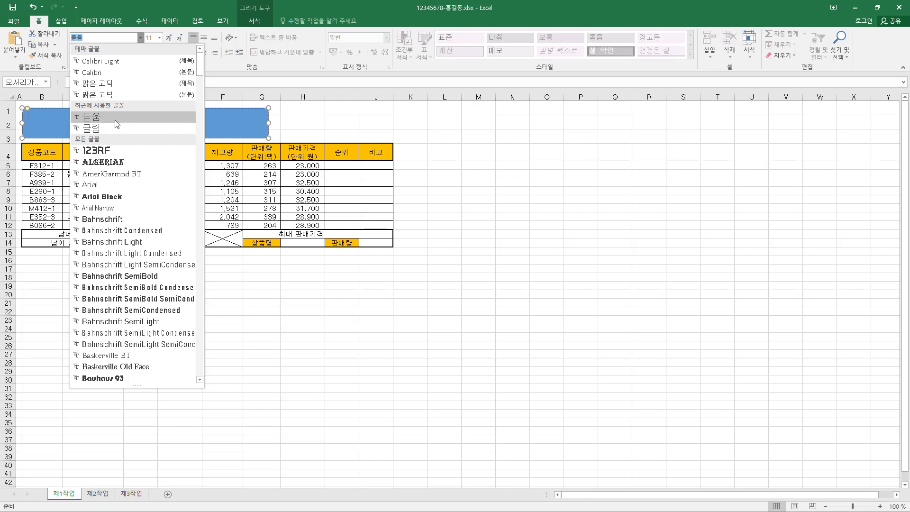
pyautogui.click(117, 125)
pyautogui.click(159, 37)
pyautogui.click(160, 140)
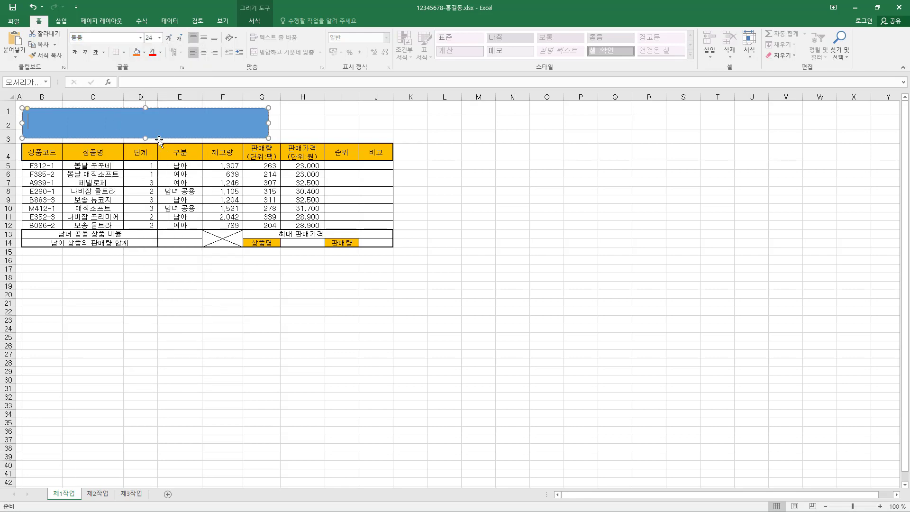
# Make the rounded rectangle's text bold and set its font color to black.
pyautogui.click(74, 53)
pyautogui.click(161, 53)
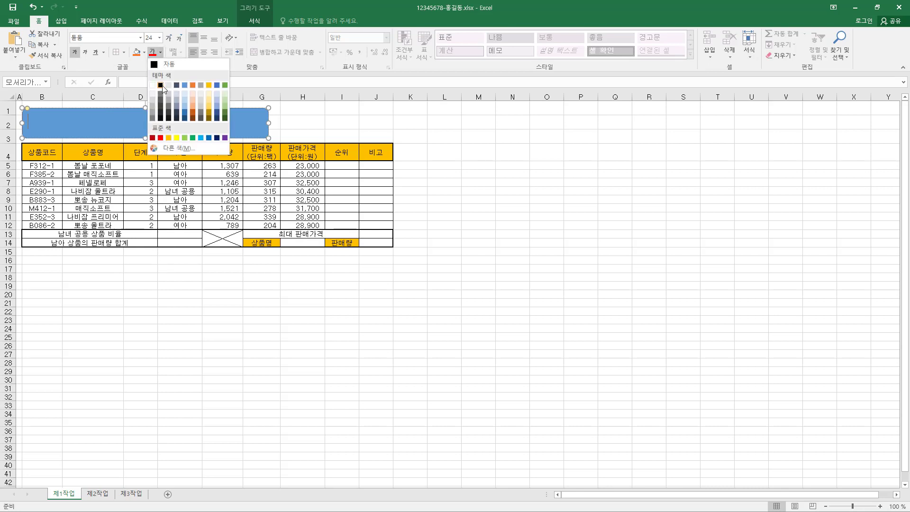
pyautogui.click(161, 85)
pyautogui.click(161, 52)
pyautogui.click(160, 86)
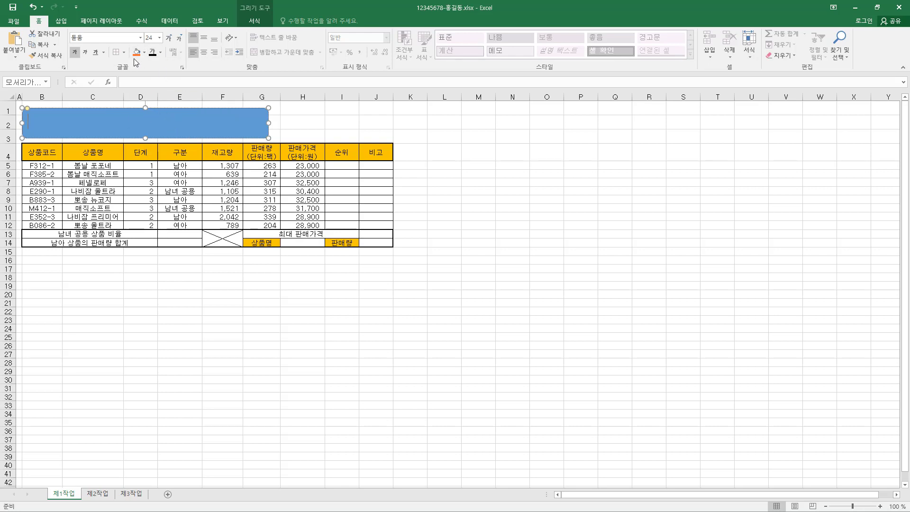
# Fill the rounded rectangle with standard yellow and give it a black outline with a chosen line weight.
pyautogui.click(263, 24)
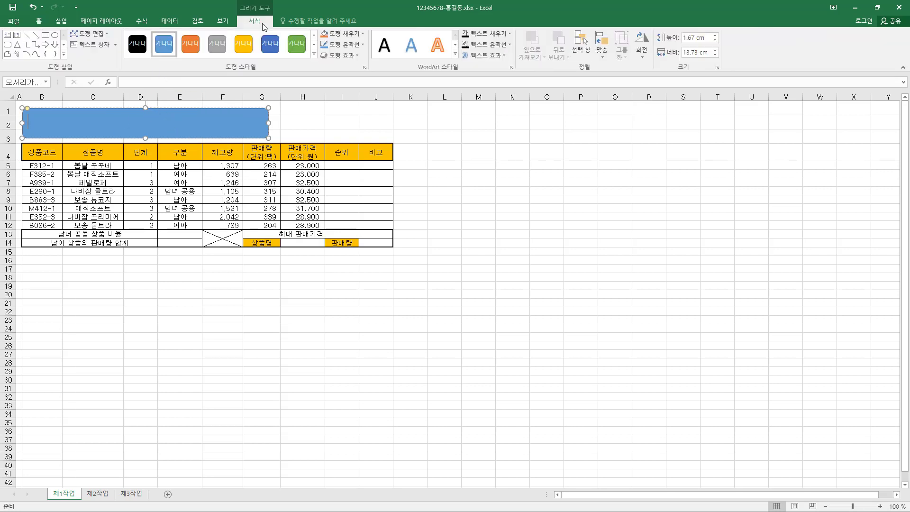
pyautogui.click(353, 33)
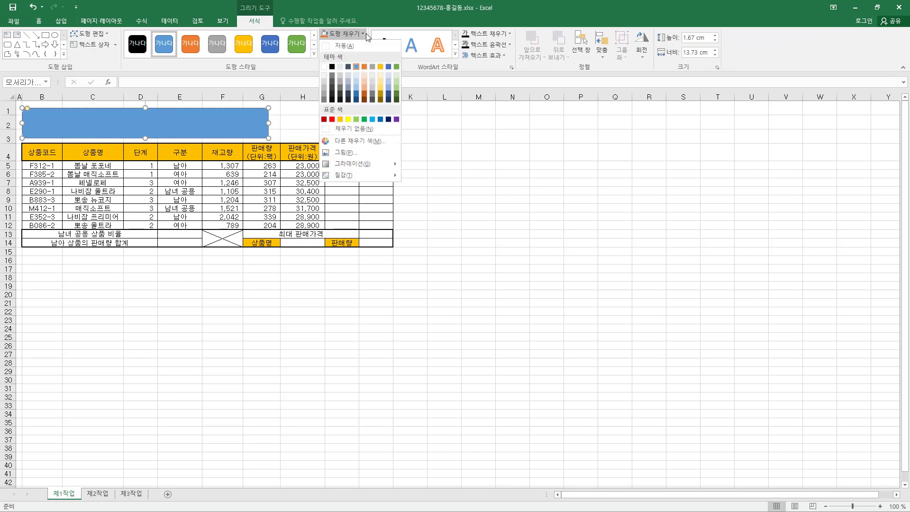
pyautogui.click(350, 119)
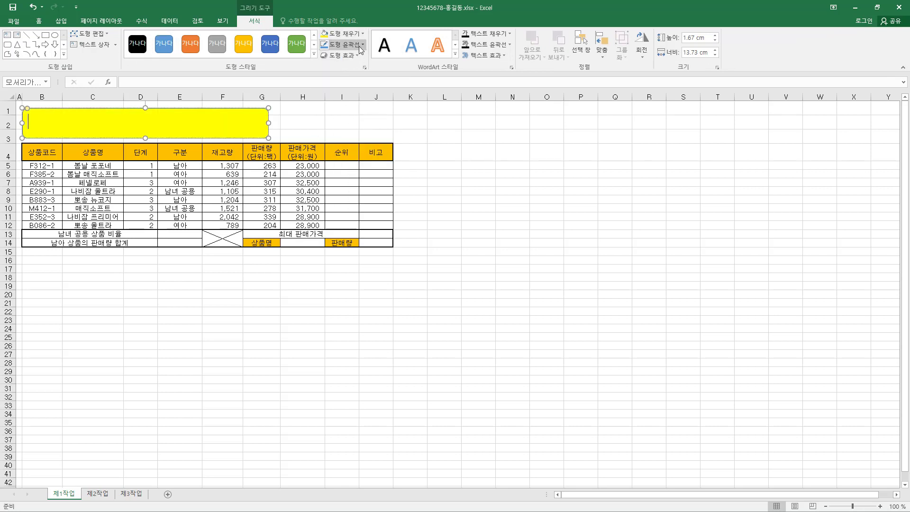
pyautogui.click(360, 46)
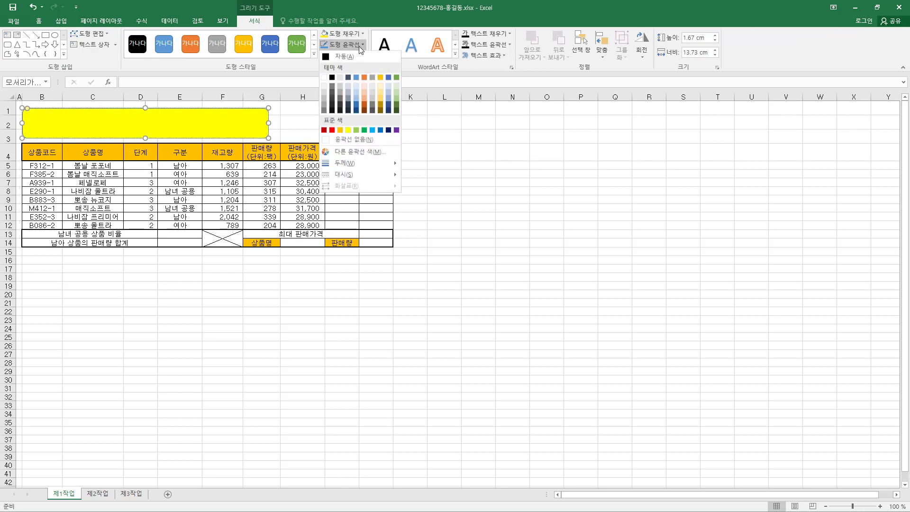
pyautogui.click(332, 78)
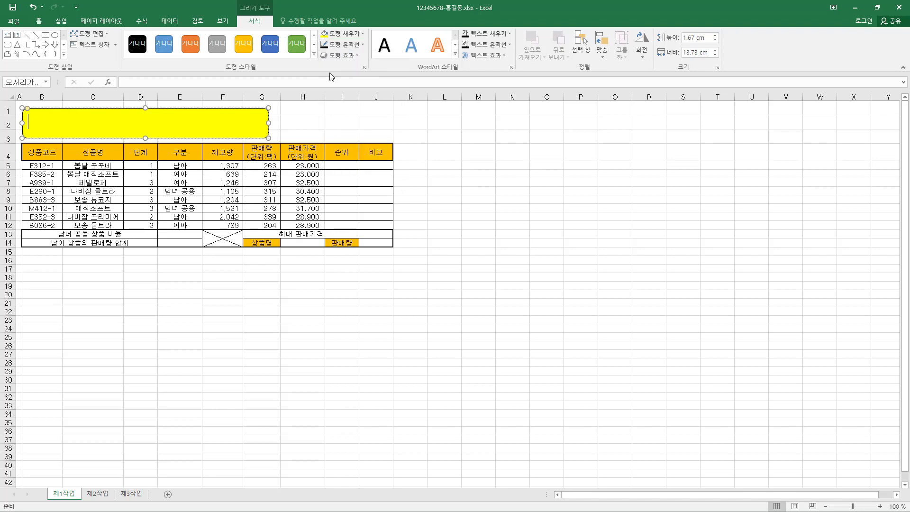
pyautogui.click(355, 46)
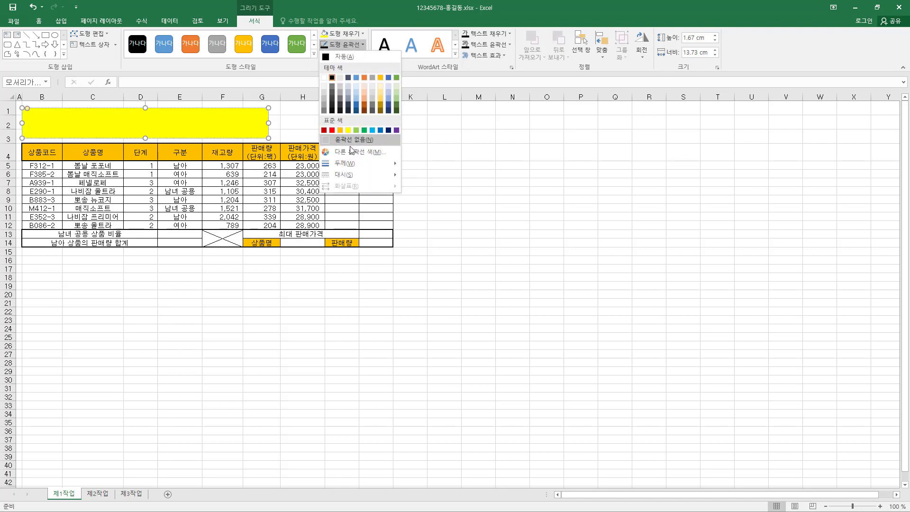
pyautogui.moveTo(351, 161)
pyautogui.click(445, 185)
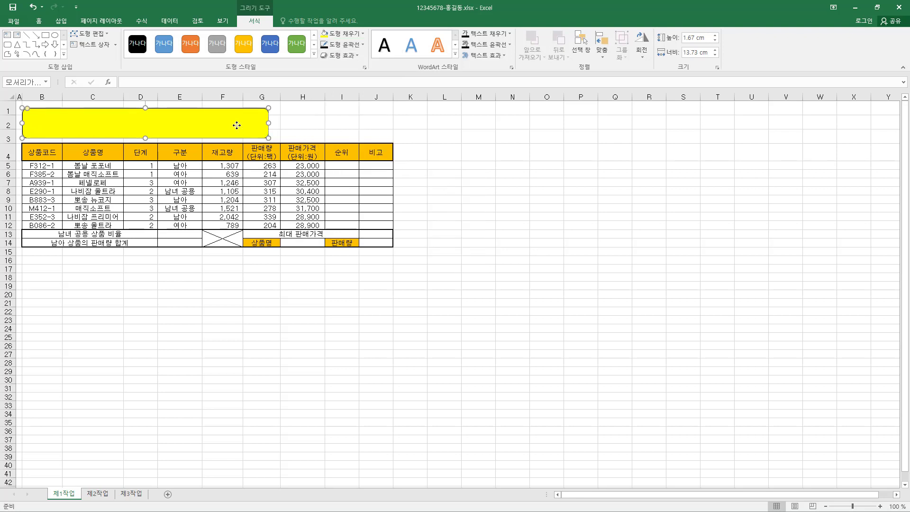
# Enter the title 유기농기저귀 온라인 판매 현황 in the shape and center it both vertically and horizontally.
pyautogui.write('유기농기저귀 온라인 판매 현황')
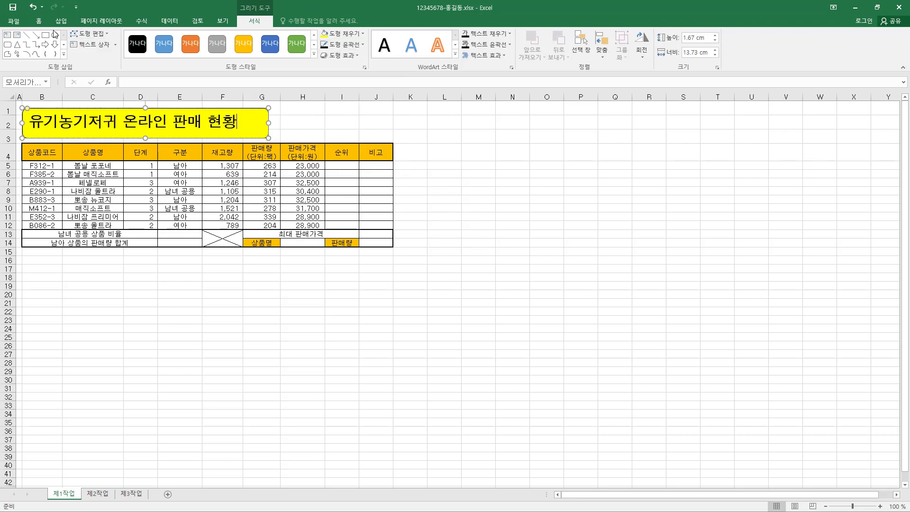
pyautogui.click(40, 21)
pyautogui.click(218, 138)
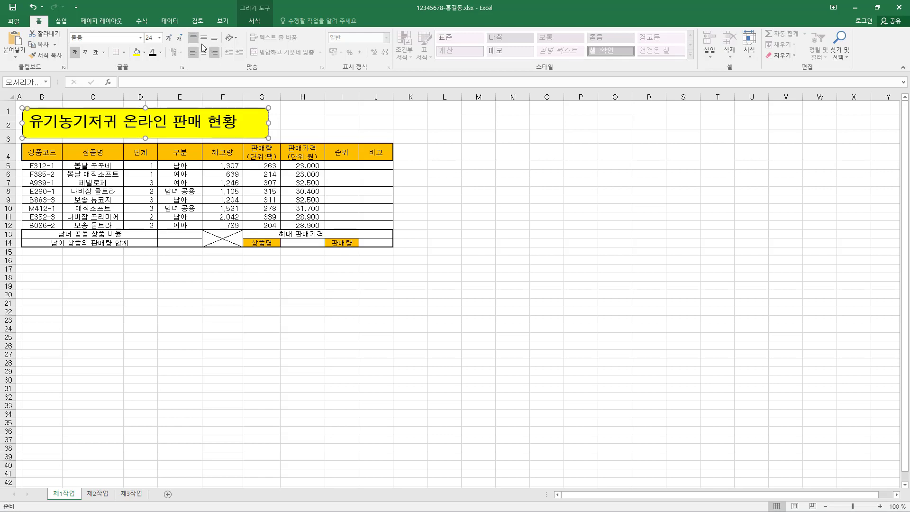
pyautogui.click(203, 38)
pyautogui.click(203, 53)
pyautogui.click(205, 56)
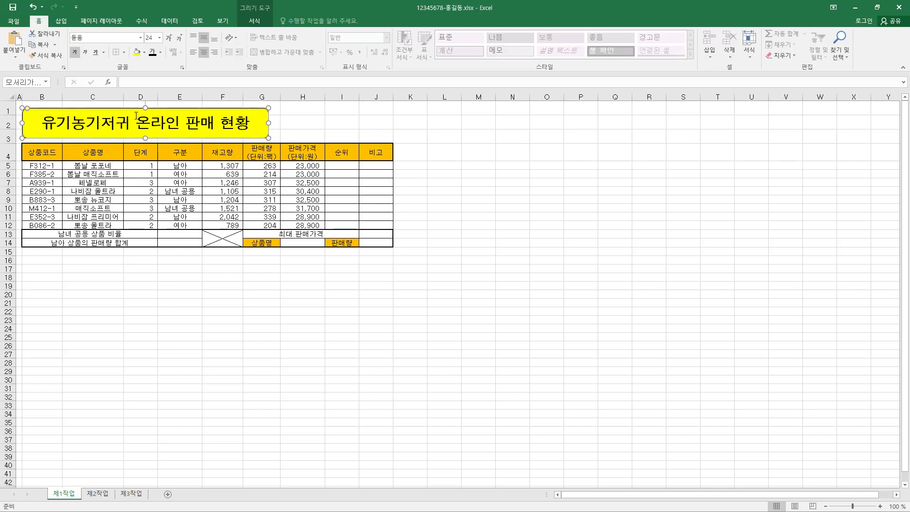
# Apply an outer shadow effect to the title shape and deselect it.
pyautogui.click(262, 23)
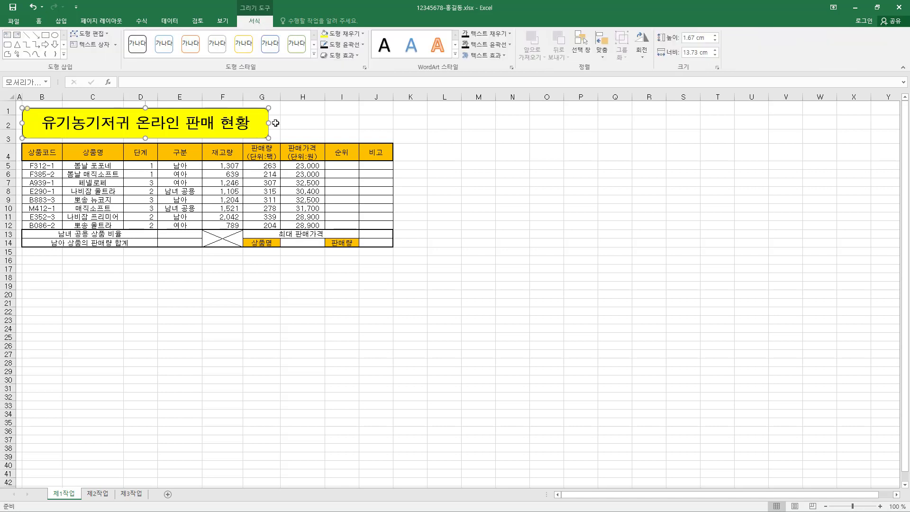
pyautogui.click(356, 56)
pyautogui.moveTo(363, 96)
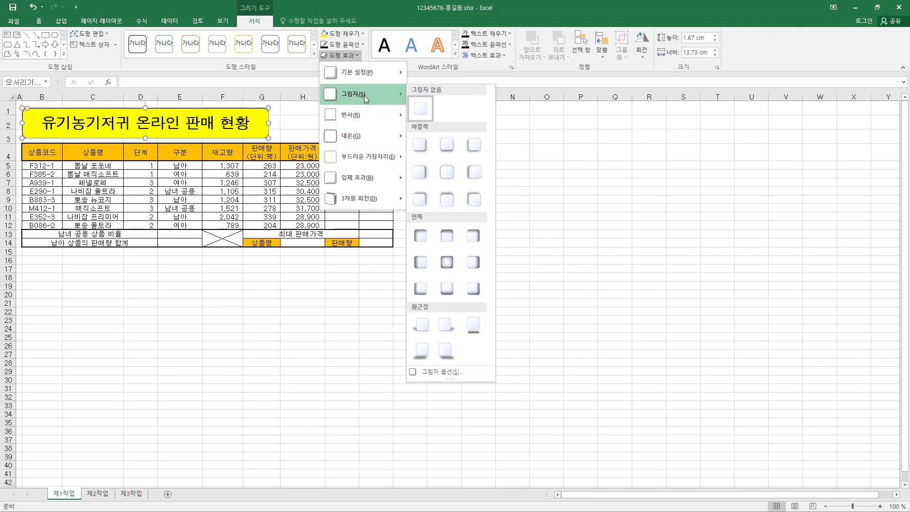
pyautogui.click(446, 148)
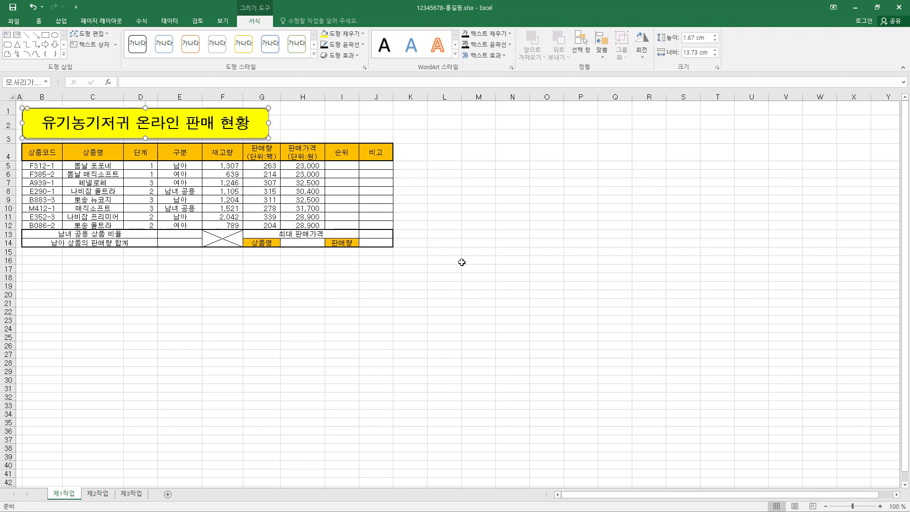
pyautogui.click(486, 294)
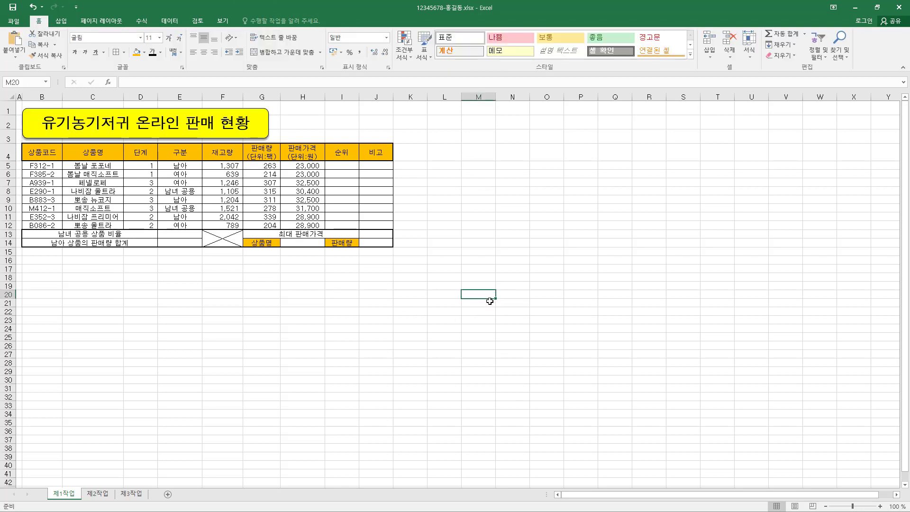
# Merge and center M20:M21, enter 결재 there and set the text orientation to vertical.
pyautogui.moveTo(482, 296); pyautogui.dragTo(482, 304)
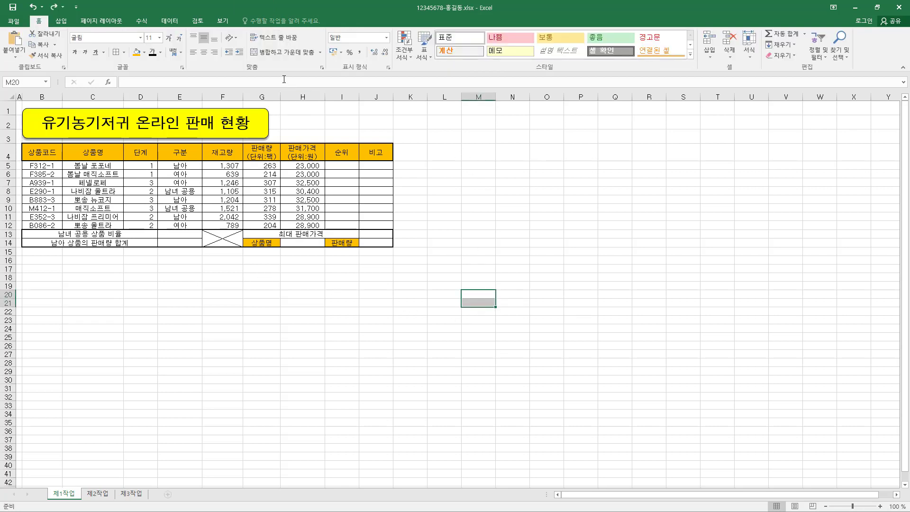
pyautogui.click(305, 54)
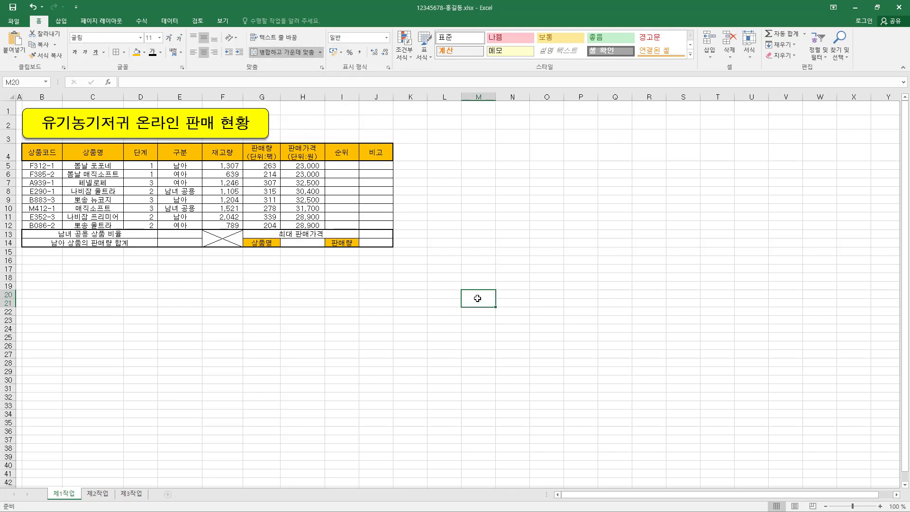
pyautogui.write('결재')
pyautogui.hotkey('ctrl', '1')
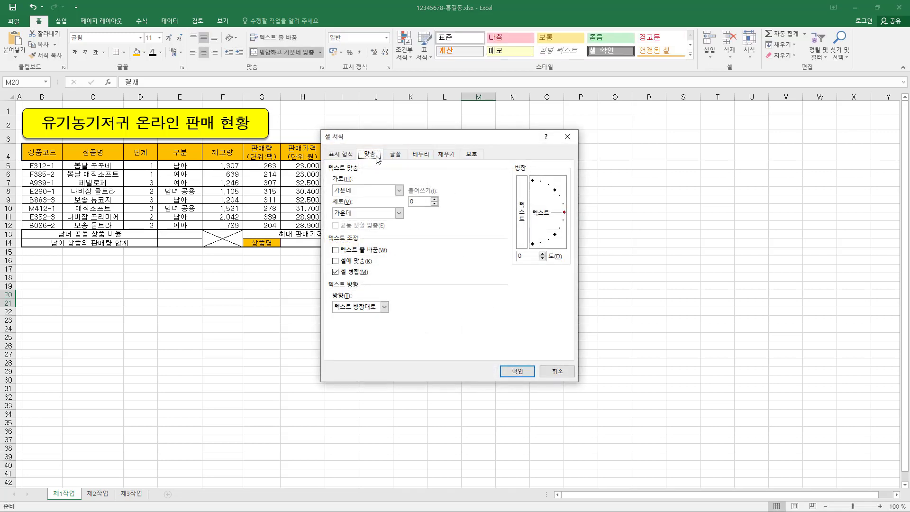
pyautogui.click(523, 212)
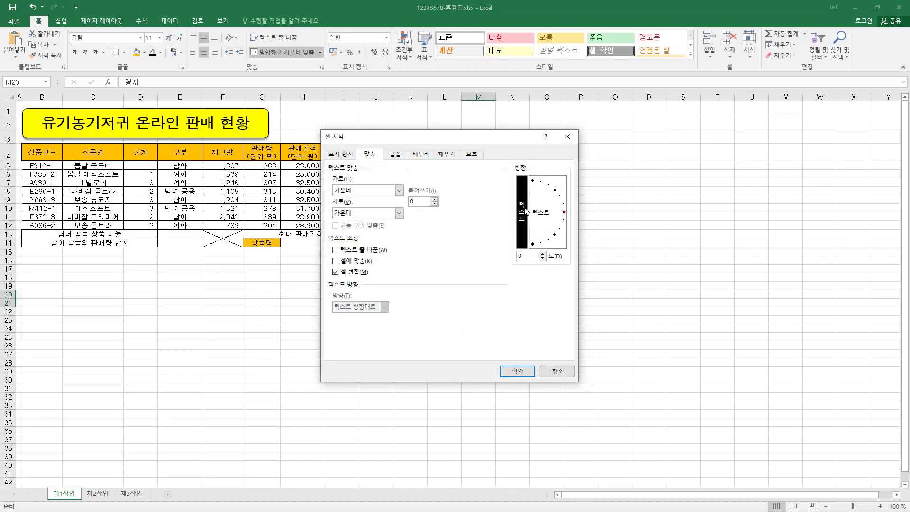
pyautogui.click(514, 372)
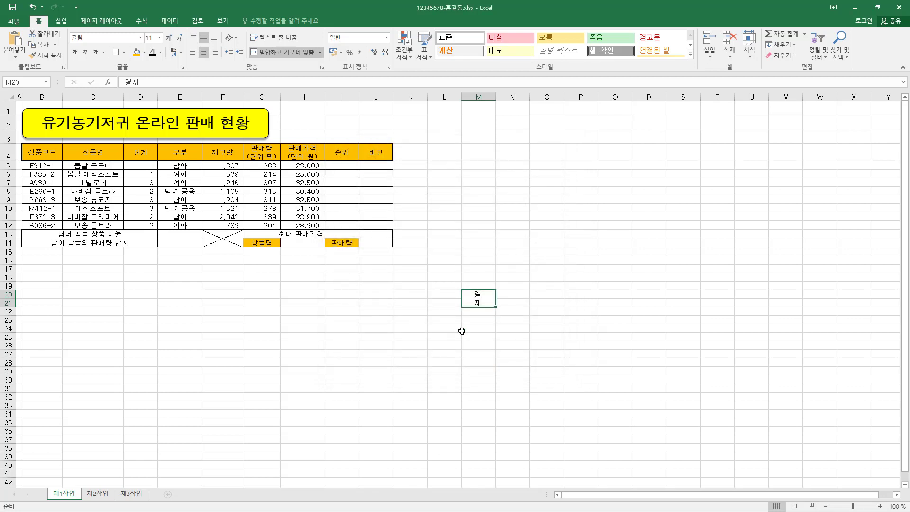
# Enter 담당, 팀장 and 부장 in N20:P20 and center them horizontally.
pyautogui.moveTo(510, 294); pyautogui.dragTo(571, 295)
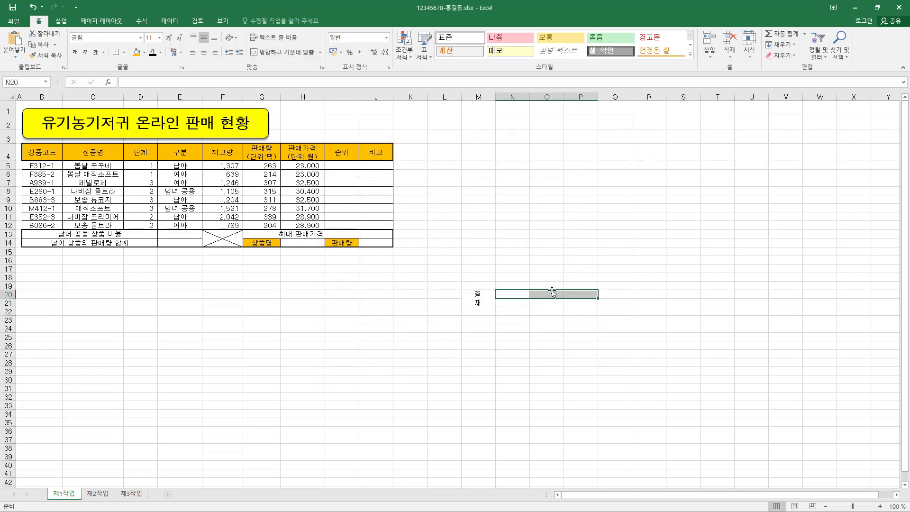
pyautogui.write('담당')
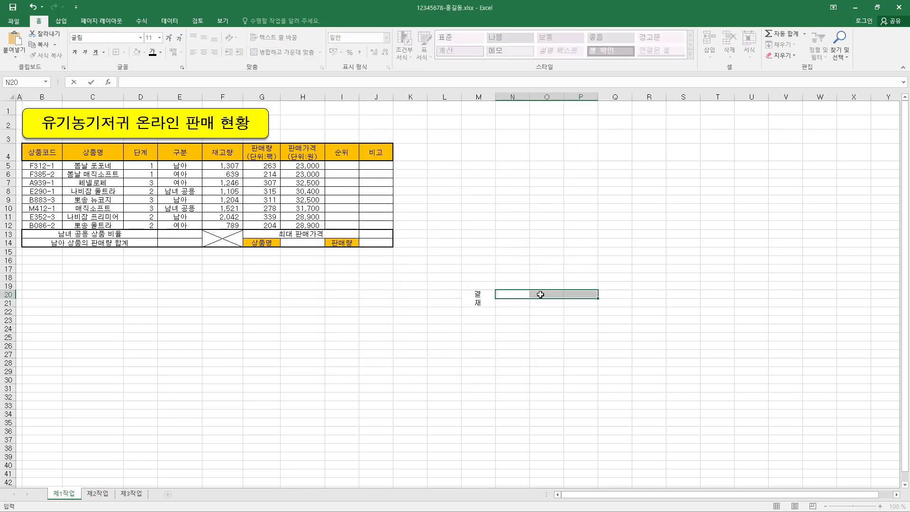
pyautogui.press('Tab')
pyautogui.write('팀장')
pyautogui.press('Tab')
pyautogui.write('부장')
pyautogui.press('Tab')
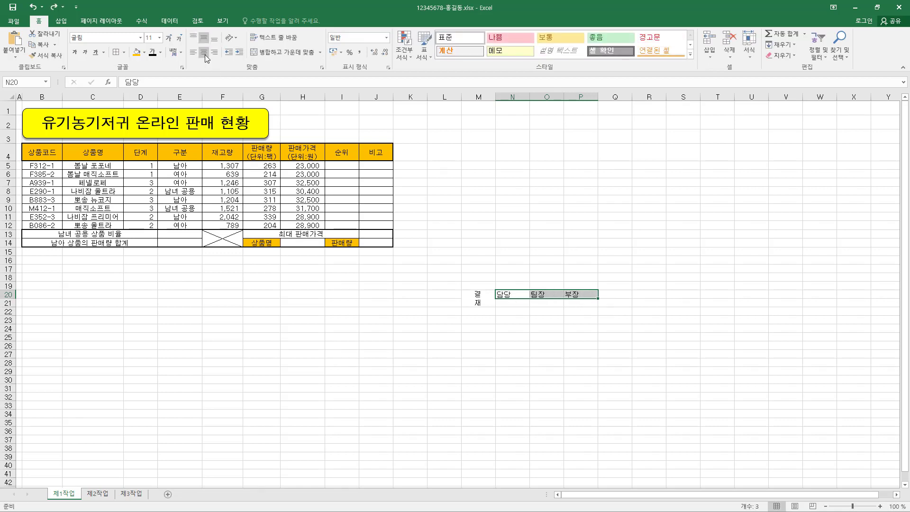
pyautogui.click(204, 54)
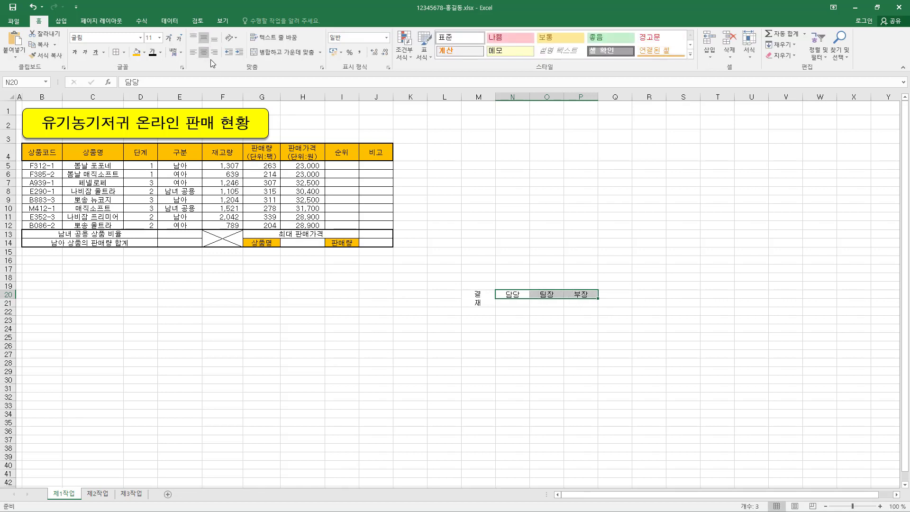
# Increase the height of row 21 and apply all borders to the approval box cells M20:P21.
pyautogui.click(490, 303)
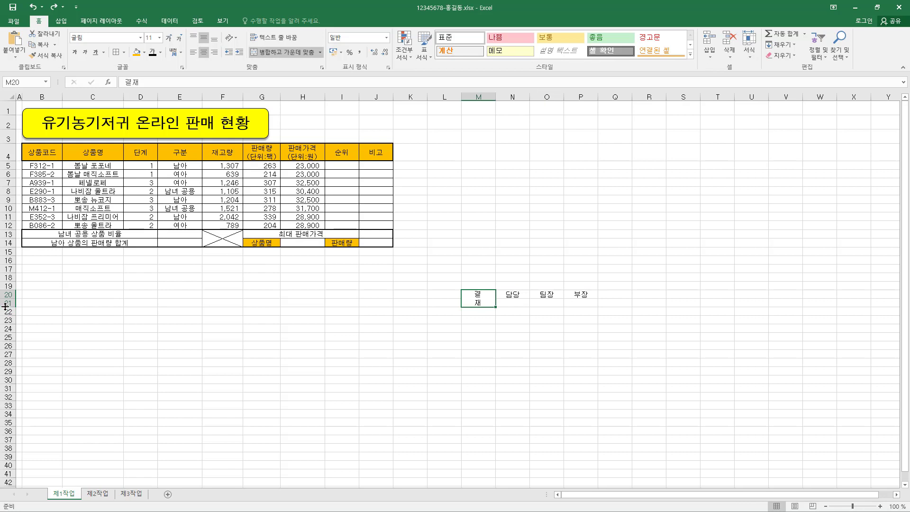
pyautogui.moveTo(5, 307); pyautogui.dragTo(6, 315)
pyautogui.moveTo(479, 300); pyautogui.dragTo(579, 294)
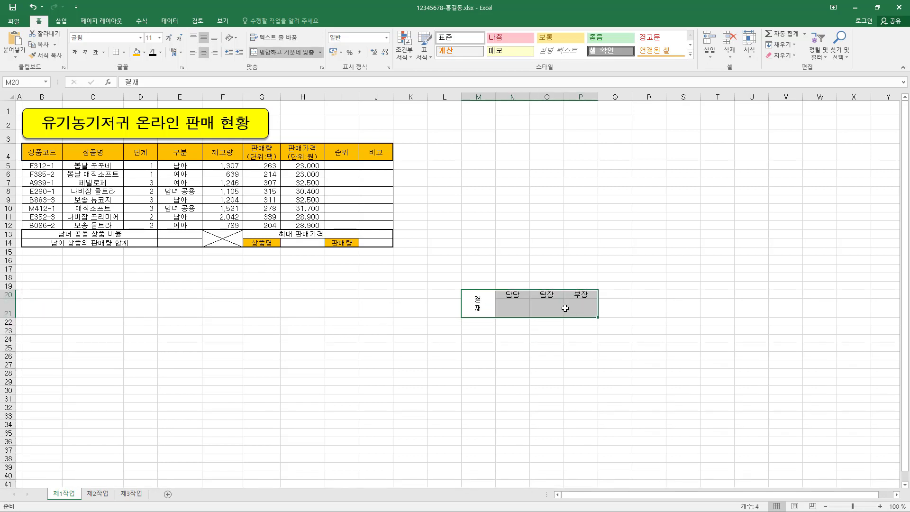
pyautogui.click(123, 52)
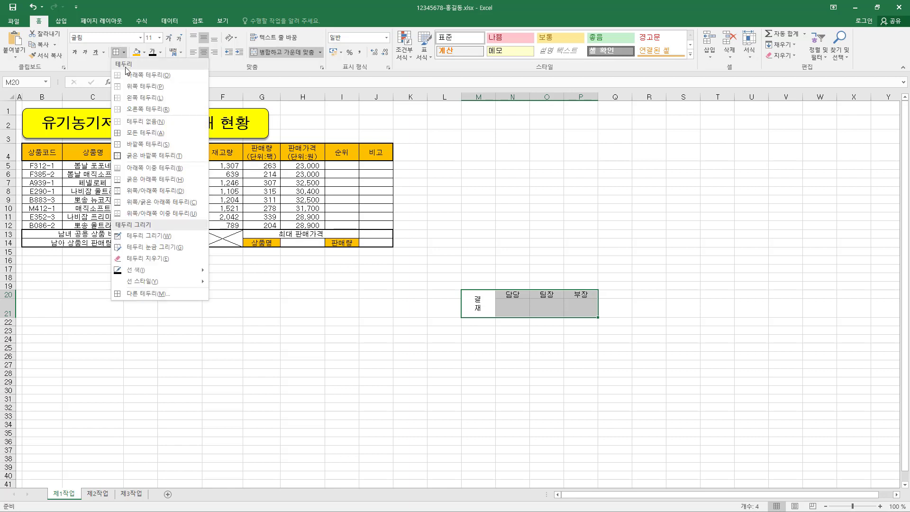
pyautogui.click(147, 135)
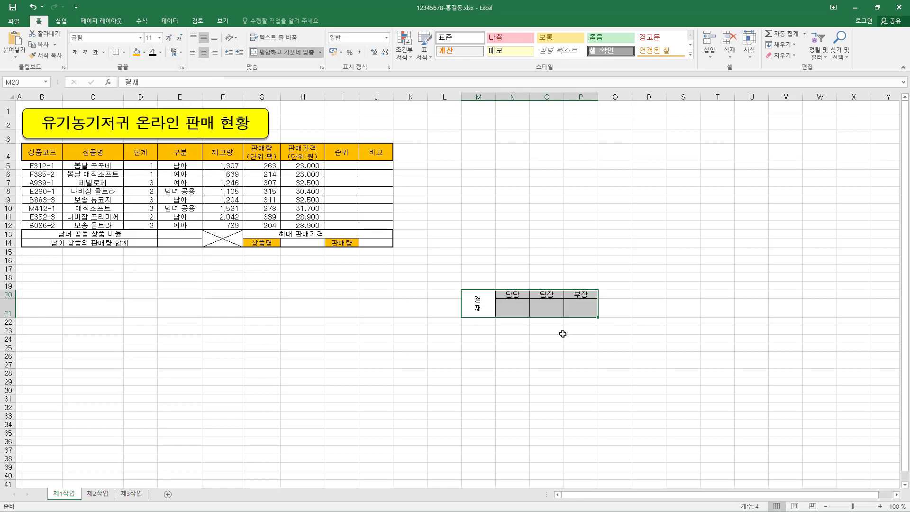
# Copy M20:P21 as a picture as shown on screen, paste it and fit it over H1:J3 beside the title.
pyautogui.click(55, 46)
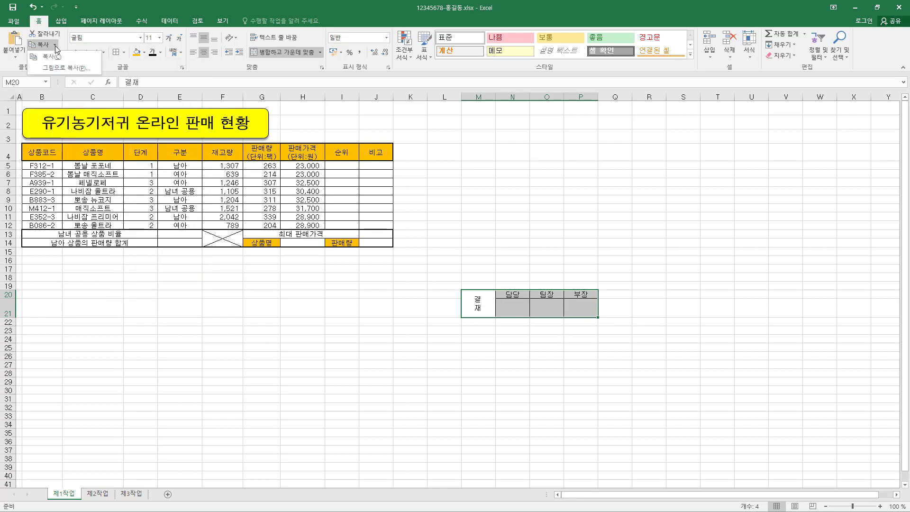
pyautogui.click(59, 70)
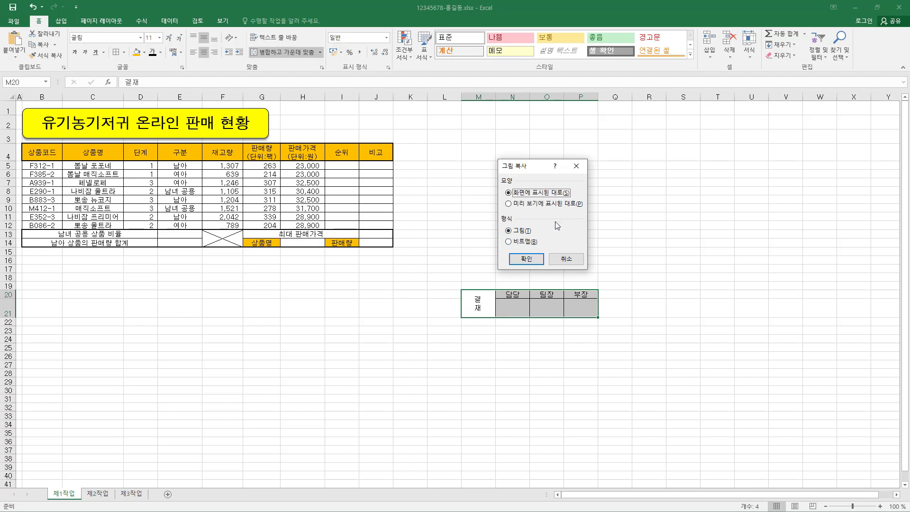
pyautogui.click(527, 242)
pyautogui.click(510, 231)
pyautogui.click(526, 258)
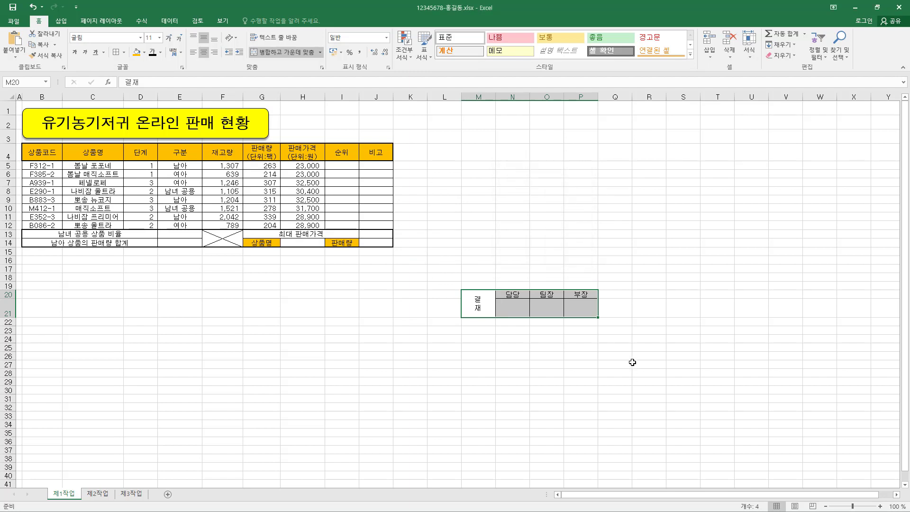
pyautogui.hotkey('ctrl', 'v')
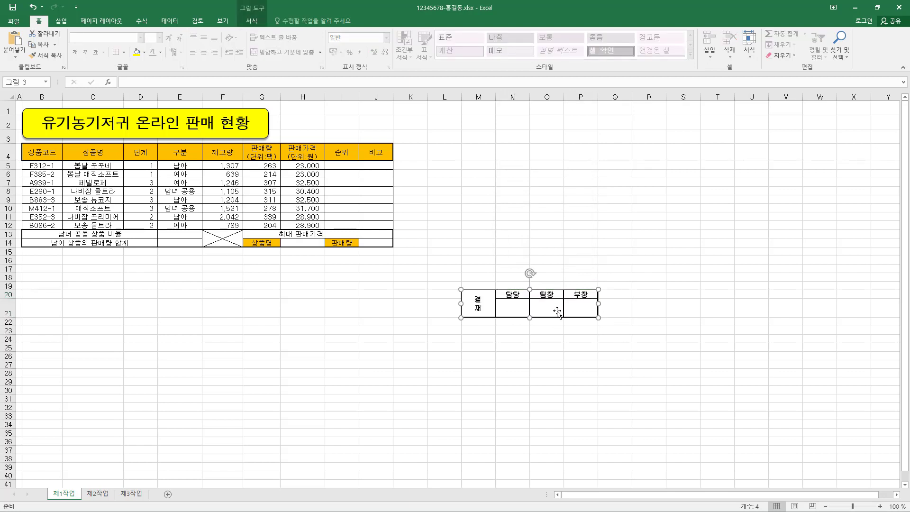
pyautogui.moveTo(555, 310); pyautogui.dragTo(394, 122)
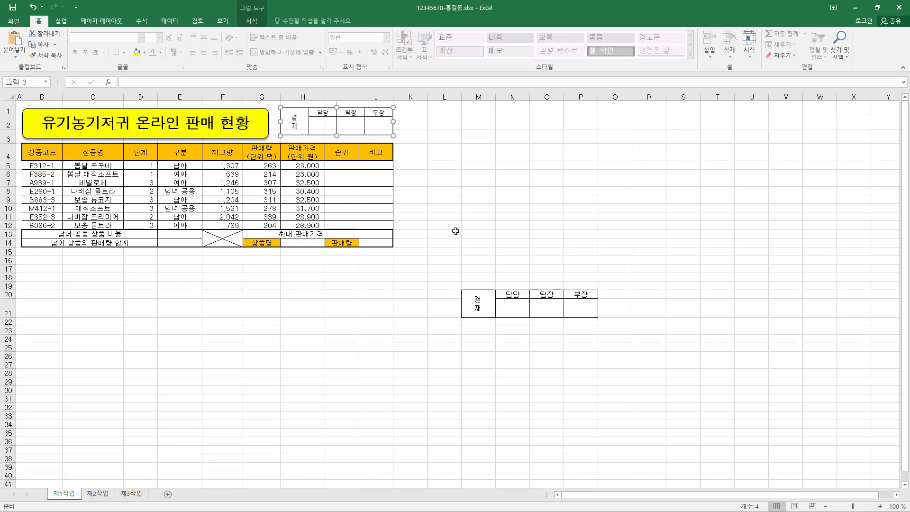
# Delete rows 20 to 23, which hold the original approval box cells.
pyautogui.hotkey('ctrl', 'z')
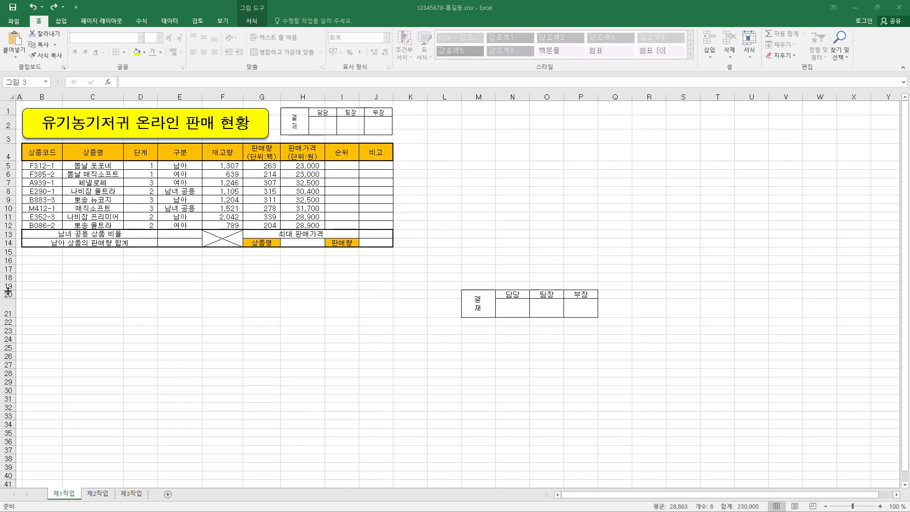
pyautogui.moveTo(8, 294); pyautogui.dragTo(8, 331)
pyautogui.rightClick(8, 312)
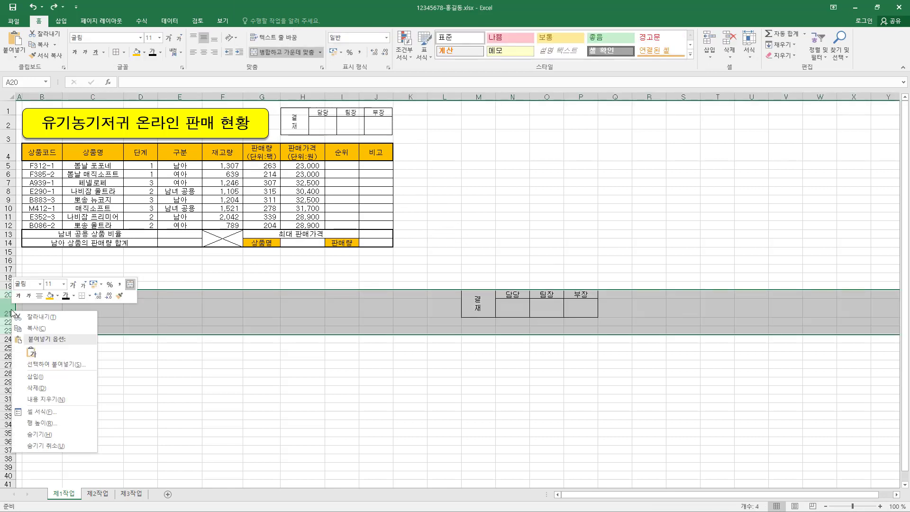
pyautogui.click(46, 389)
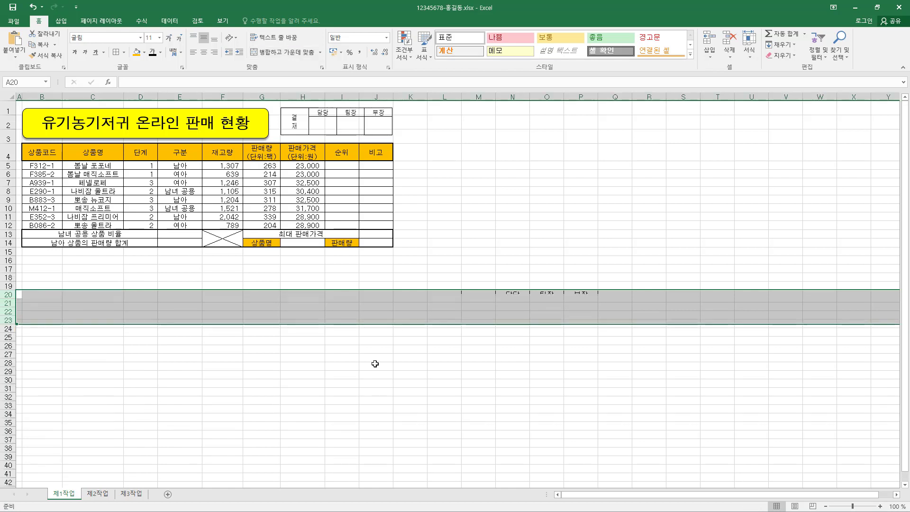
pyautogui.click(387, 252)
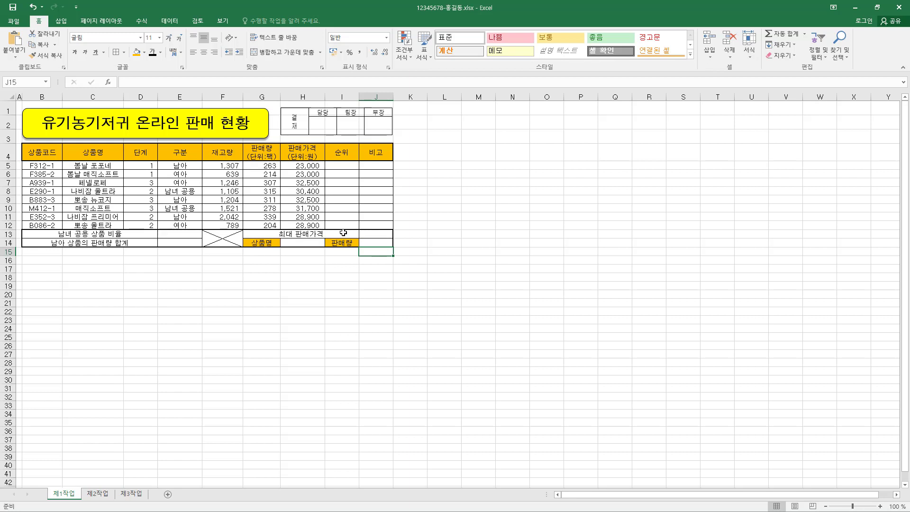
# Add list (목록) data validation to H14 with the product names =$C$5:$C$12 as source and check its drop-down list.
pyautogui.click(309, 243)
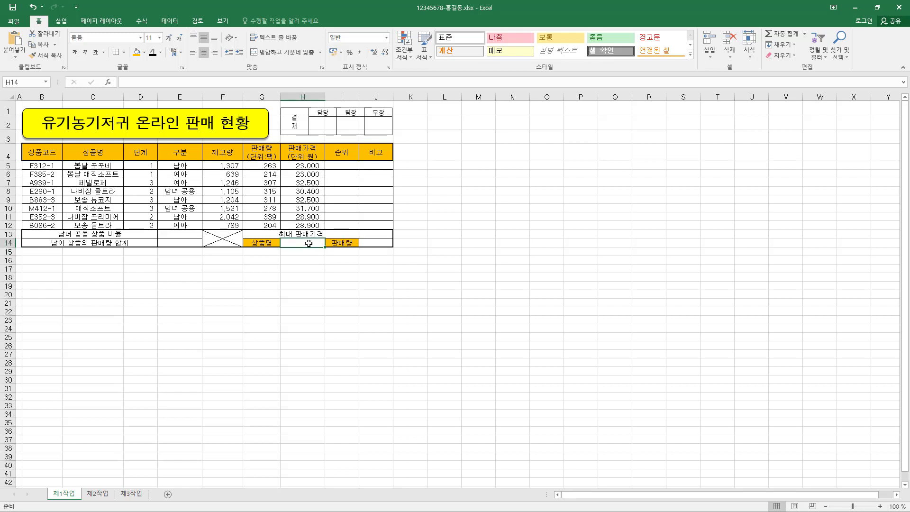
pyautogui.click(175, 25)
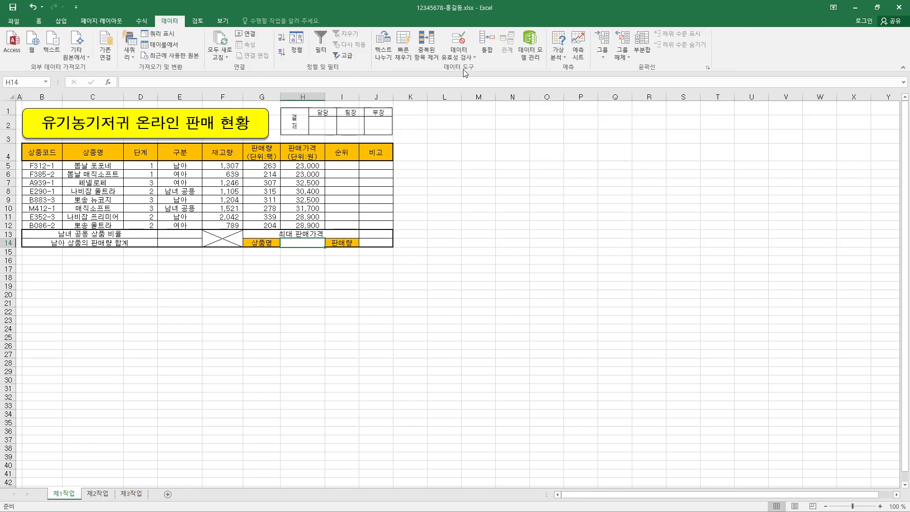
pyautogui.click(471, 42)
pyautogui.moveTo(553, 128); pyautogui.dragTo(496, 129)
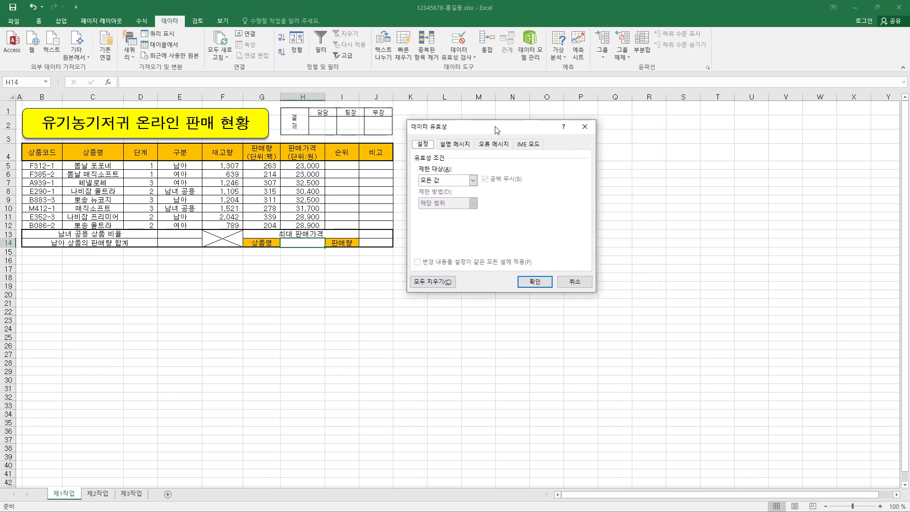
pyautogui.click(473, 181)
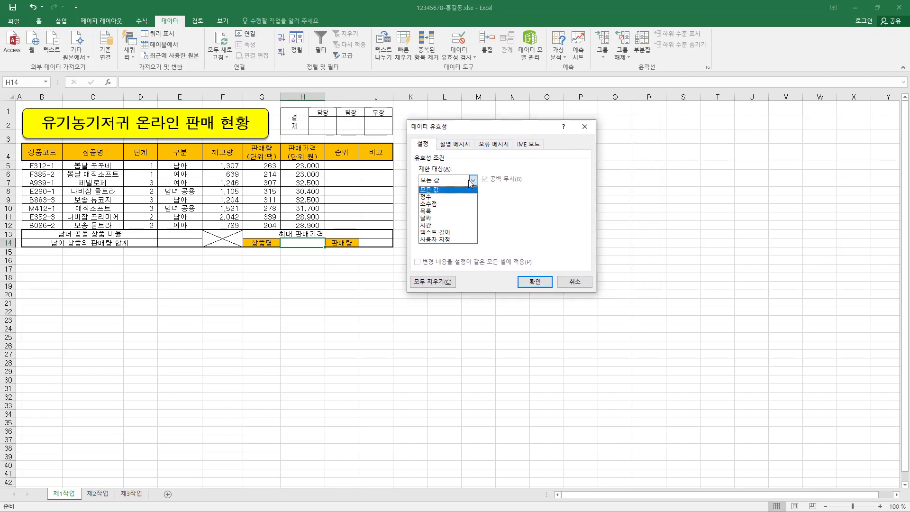
pyautogui.click(469, 210)
pyautogui.click(437, 225)
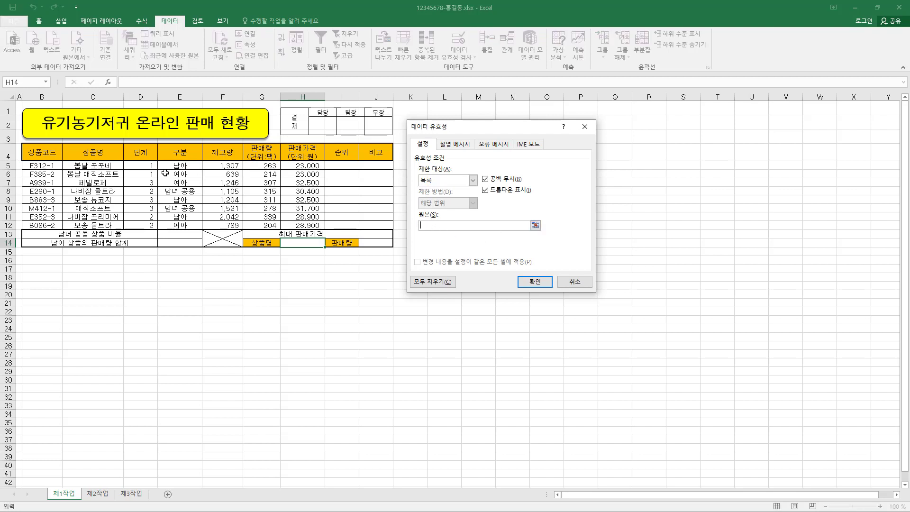
pyautogui.moveTo(112, 166); pyautogui.dragTo(117, 226)
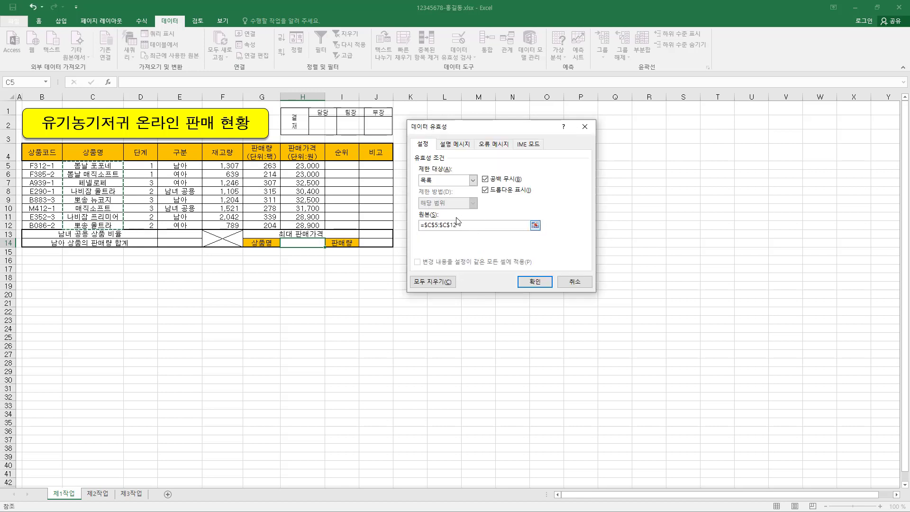
pyautogui.click(533, 281)
pyautogui.click(329, 243)
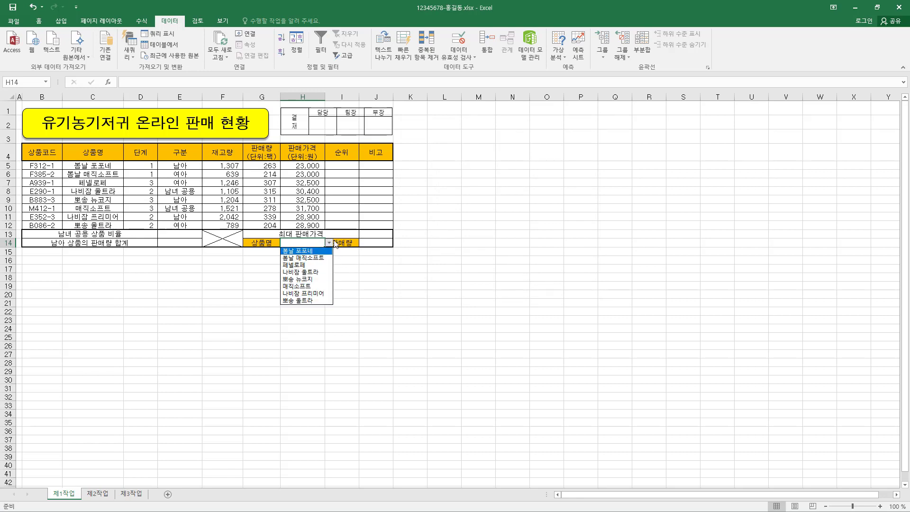
pyautogui.press('Escape')
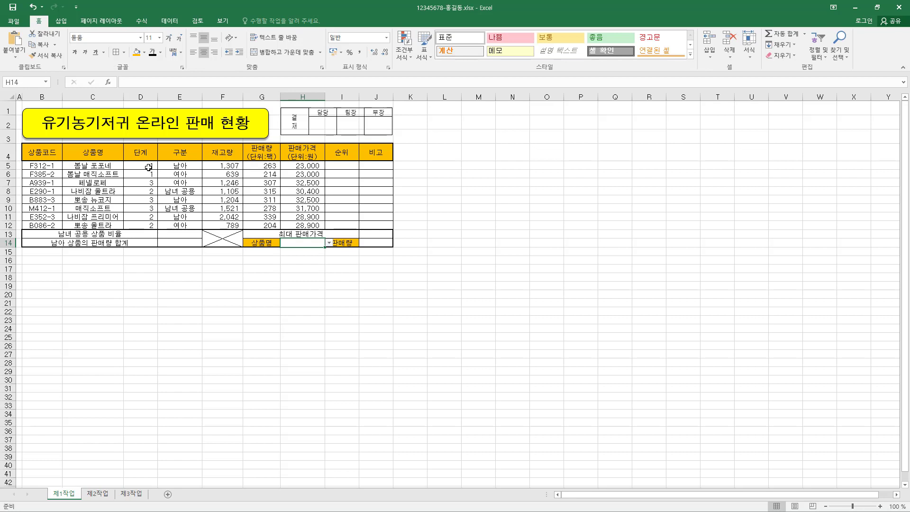
# Apply the custom number format G/표준"단계" to the 단계 values in D5:D12.
pyautogui.moveTo(148, 166); pyautogui.dragTo(150, 225)
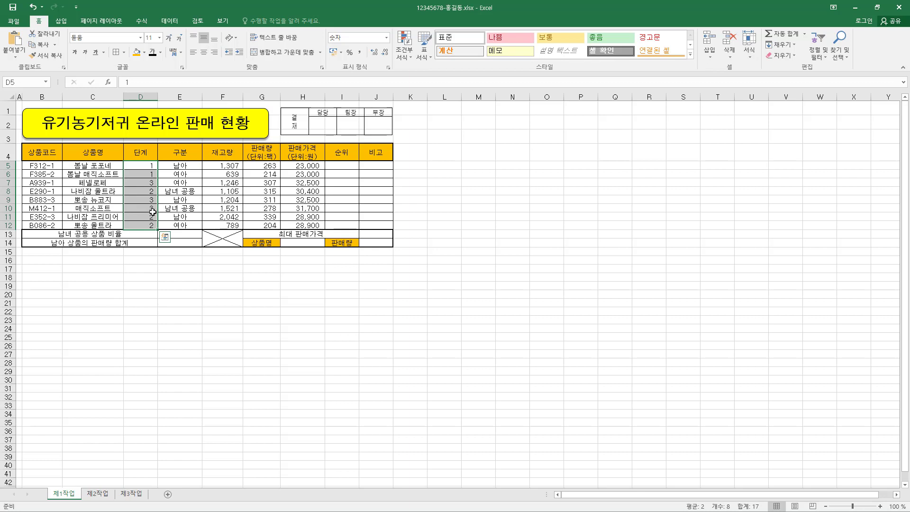
pyautogui.hotkey('ctrl', '1')
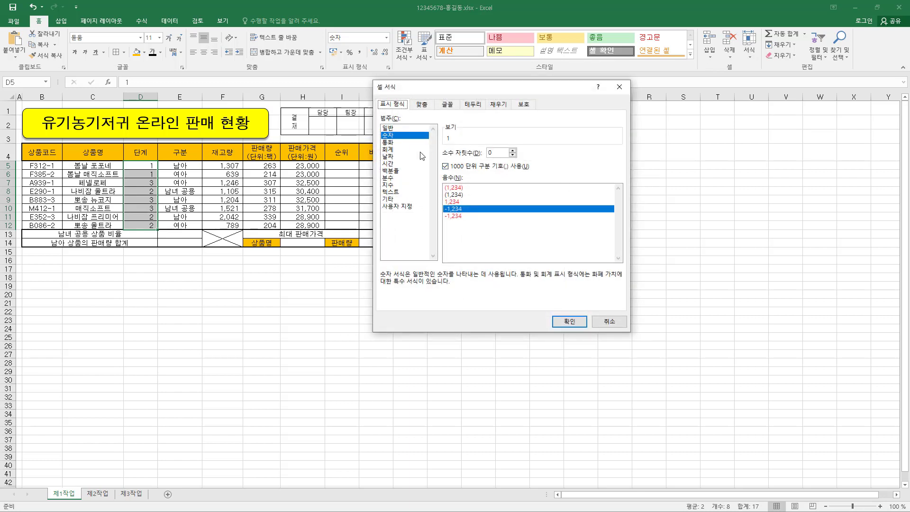
pyautogui.click(409, 207)
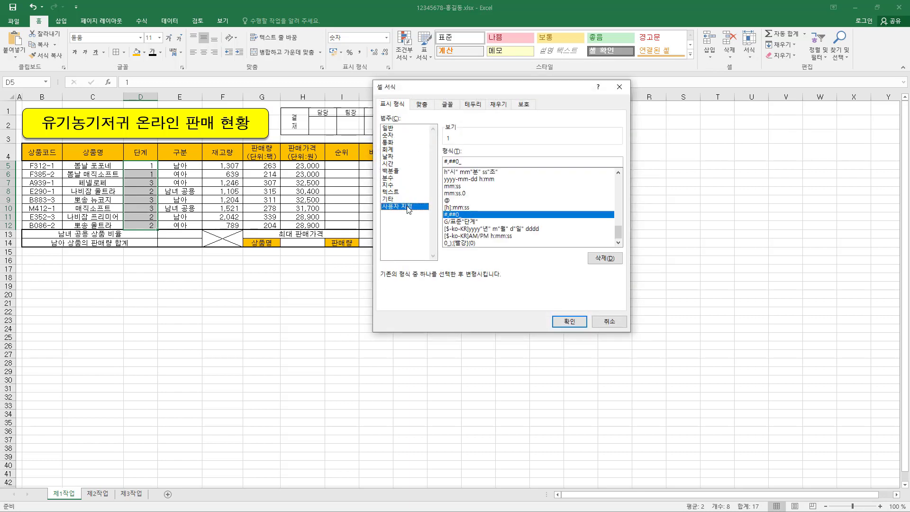
pyautogui.moveTo(619, 233); pyautogui.dragTo(625, 183)
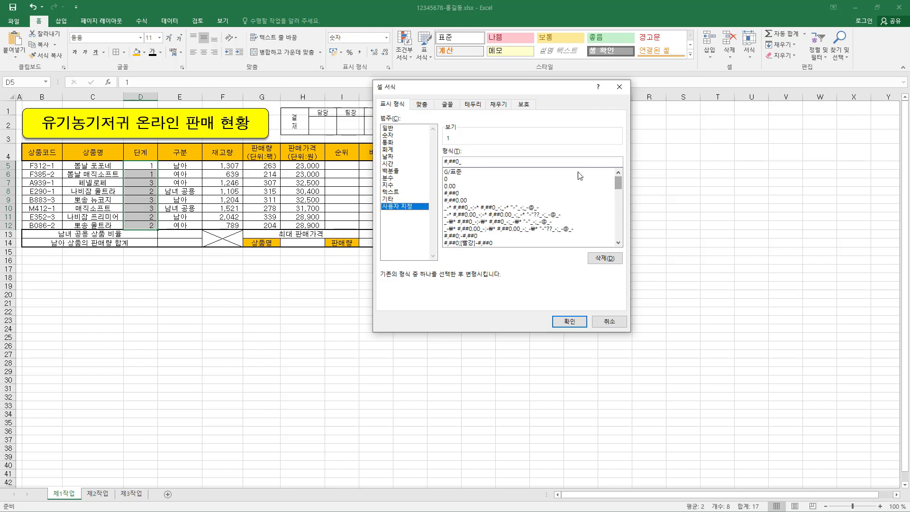
pyautogui.click(459, 173)
pyautogui.click(469, 161)
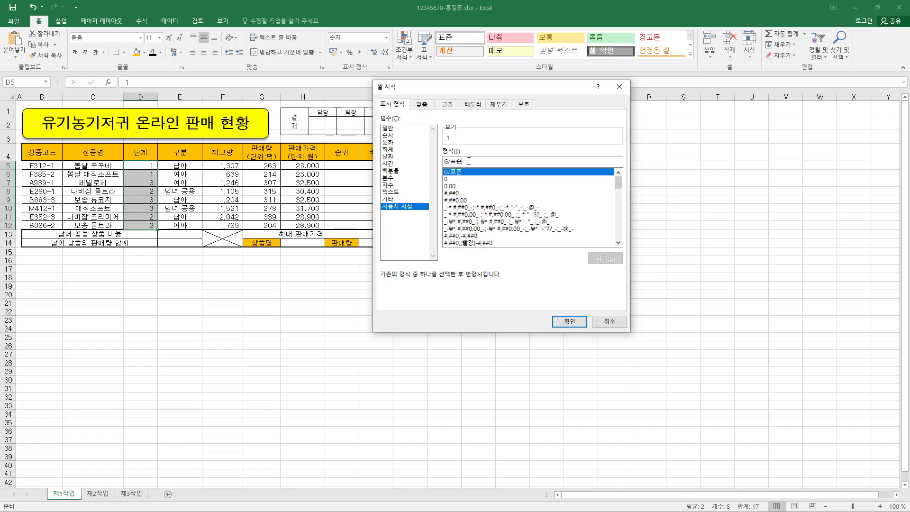
pyautogui.write('"단계"')
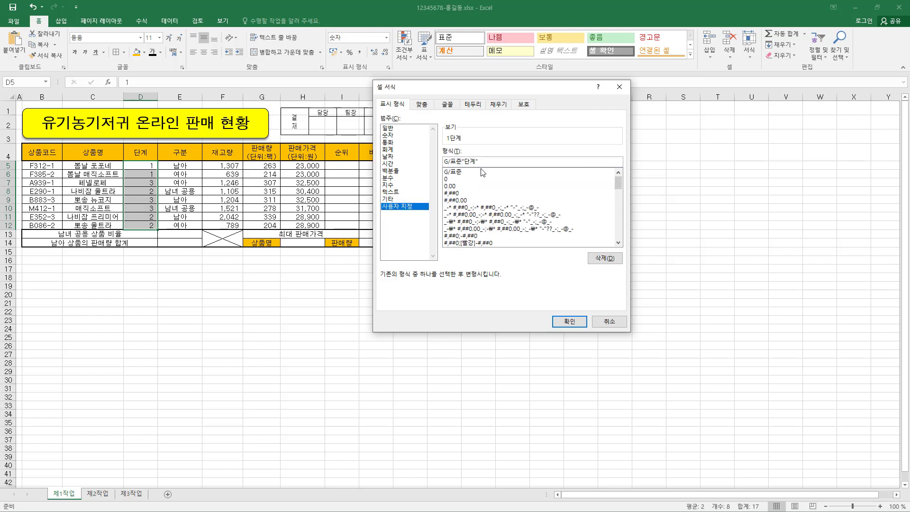
pyautogui.click(571, 323)
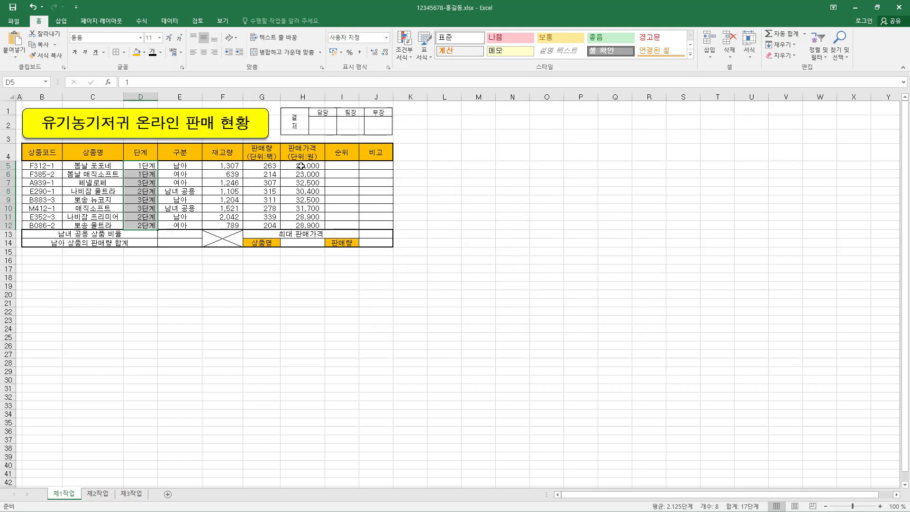
# Define the name 판매가격 for the price range H5:H12.
pyautogui.moveTo(302, 166); pyautogui.dragTo(305, 226)
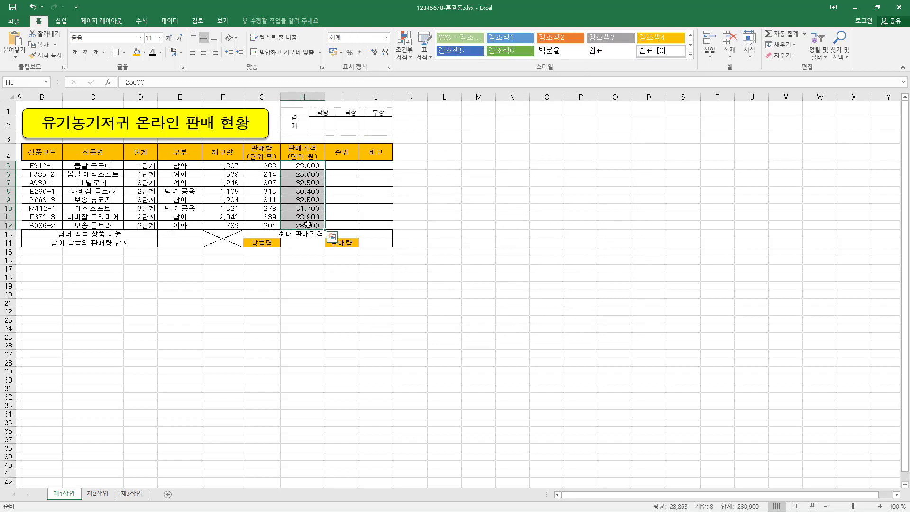
pyautogui.rightClick(307, 213)
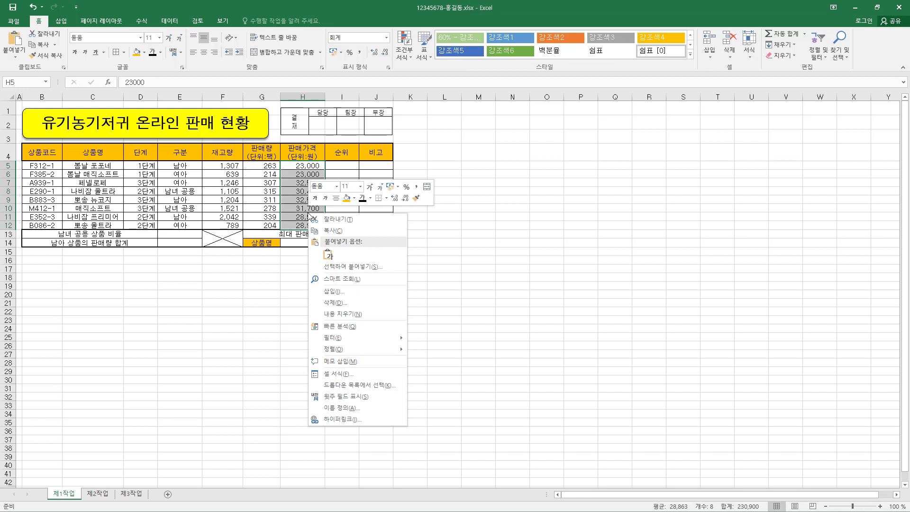
pyautogui.click(378, 408)
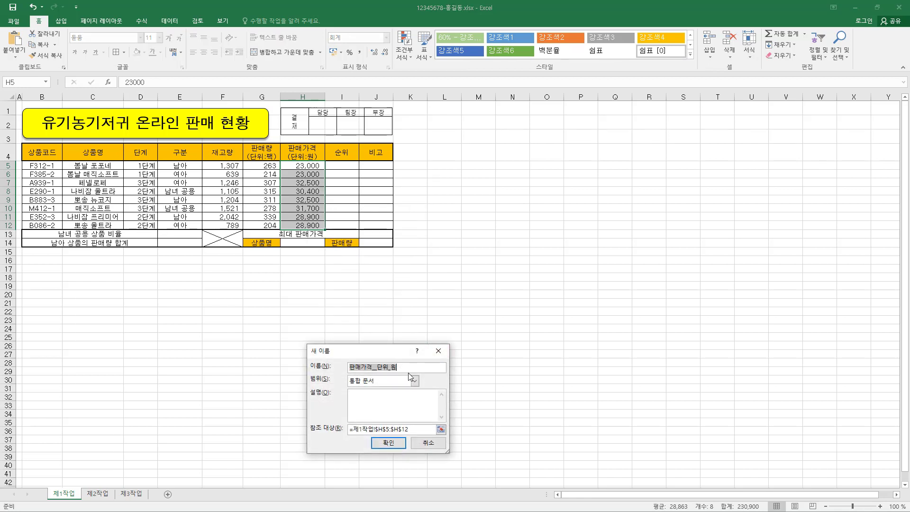
pyautogui.write('판매가격')
pyautogui.click(389, 443)
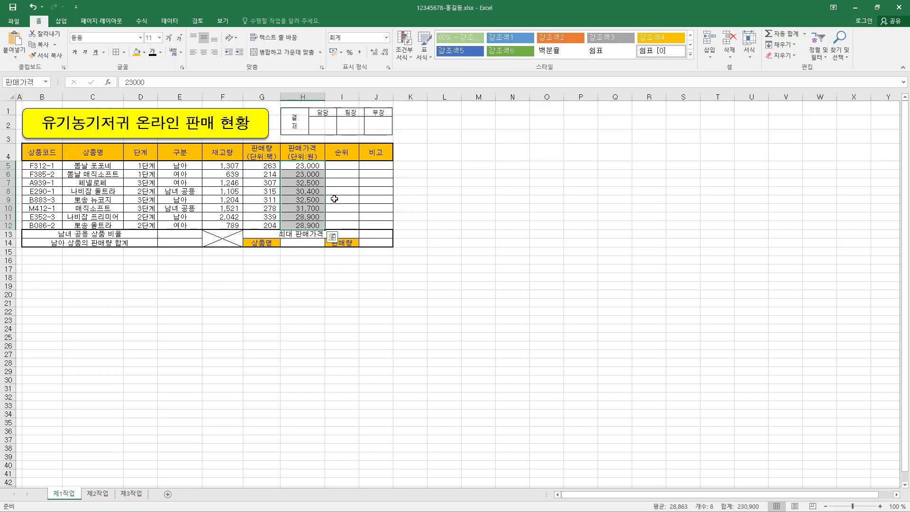
pyautogui.click(142, 21)
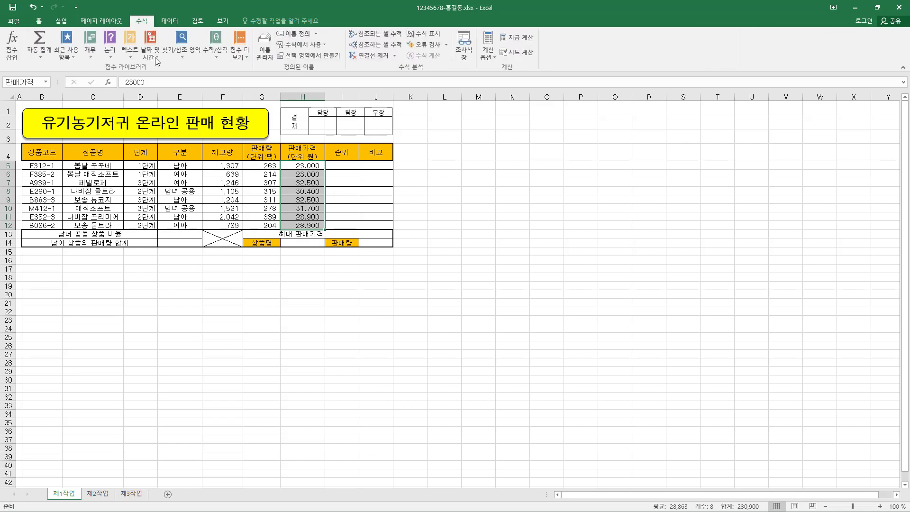
pyautogui.click(39, 21)
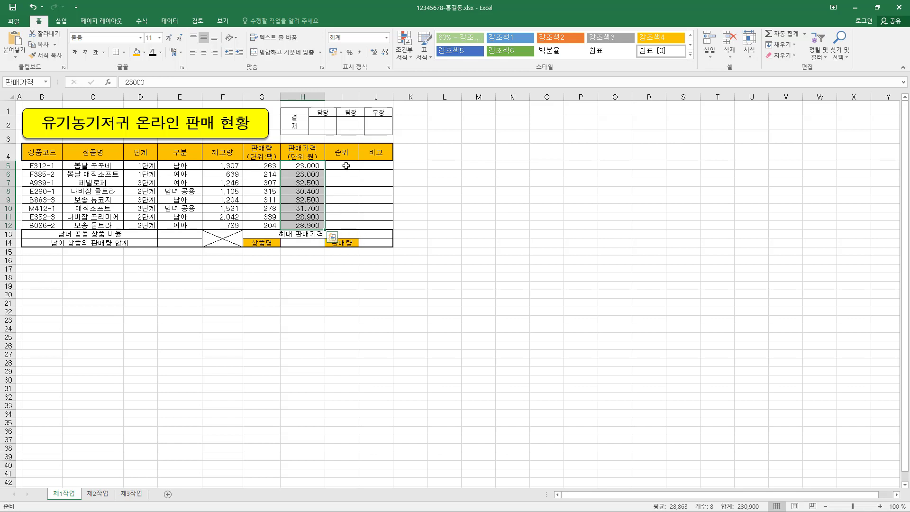
# Fill the 순위 cells I5:I12 with the formula =RANK.EQ(G5,$G$5:$G$12).
pyautogui.moveTo(346, 166); pyautogui.dragTo(350, 227)
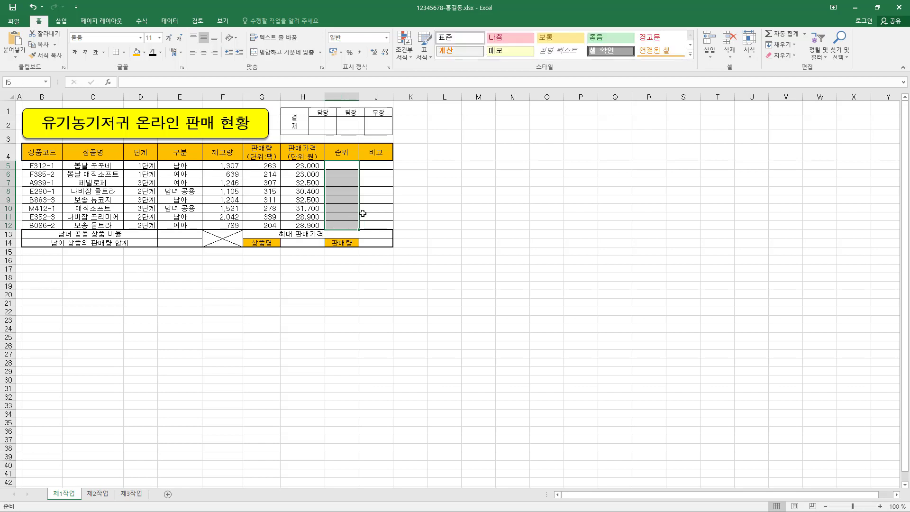
pyautogui.write('=RANK.EQ(G5,$G$5:$G$12')
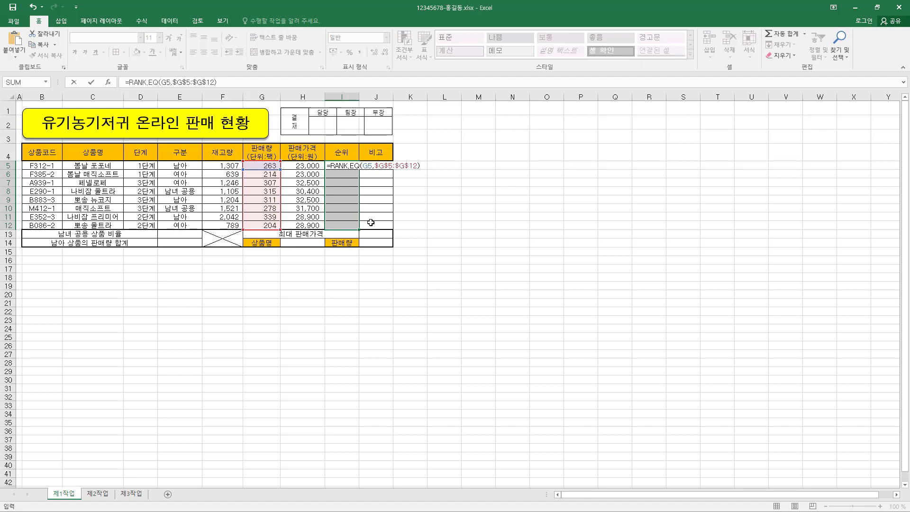
pyautogui.hotkey('ctrl', 'Return')
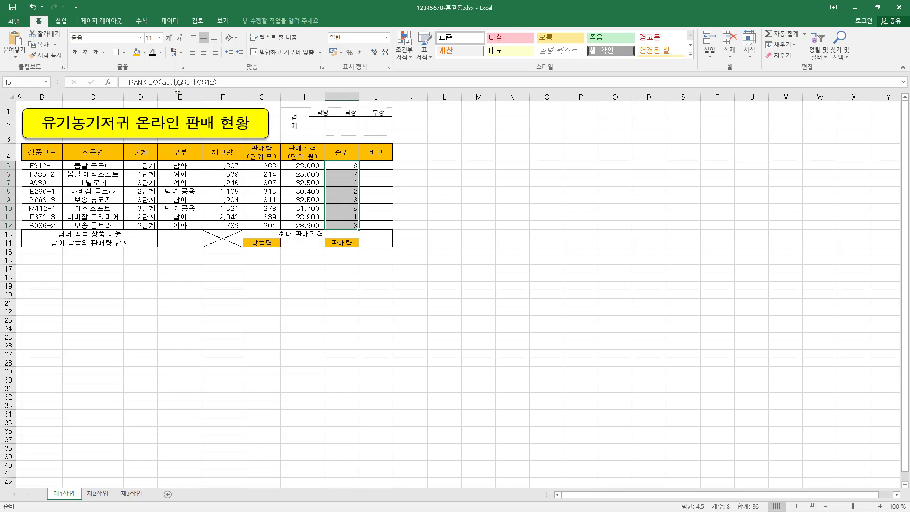
# Look up the help page for RANK.EQ and view the function's arguments for the 순위 formula.
pyautogui.click(145, 83)
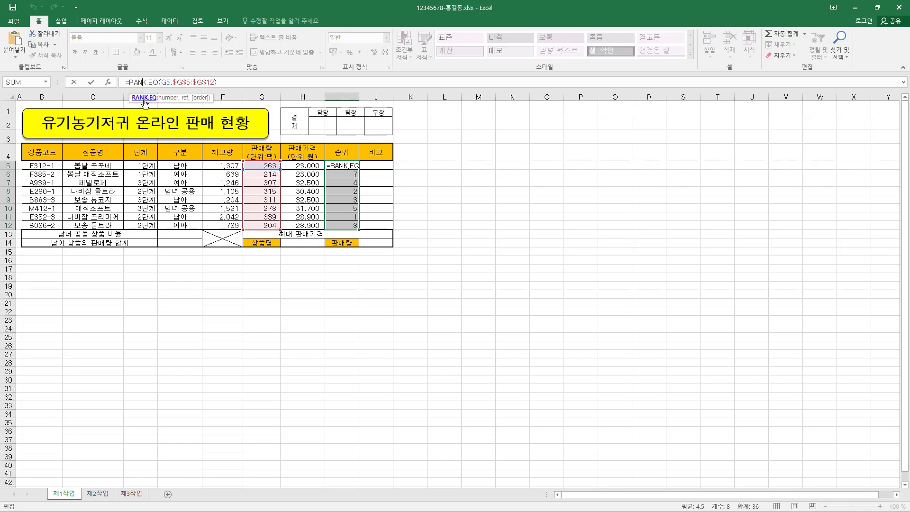
pyautogui.click(145, 99)
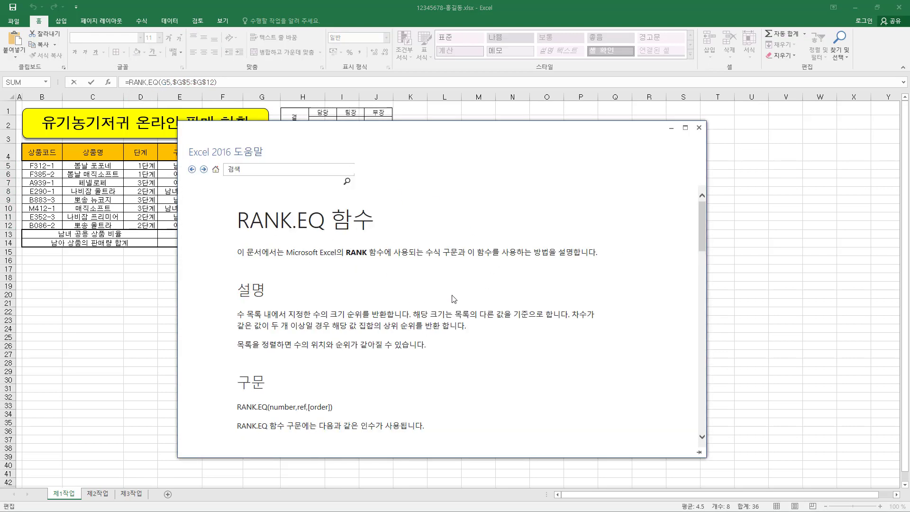
pyautogui.click(289, 11)
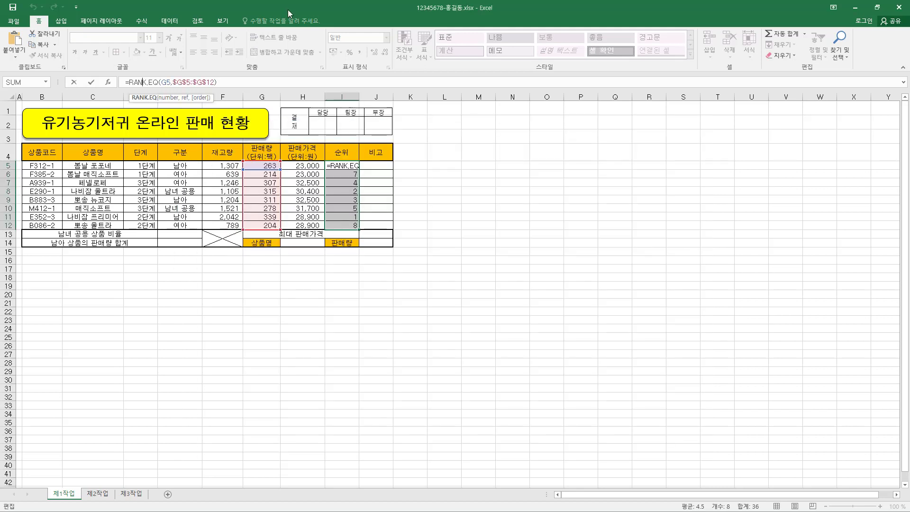
pyautogui.click(109, 83)
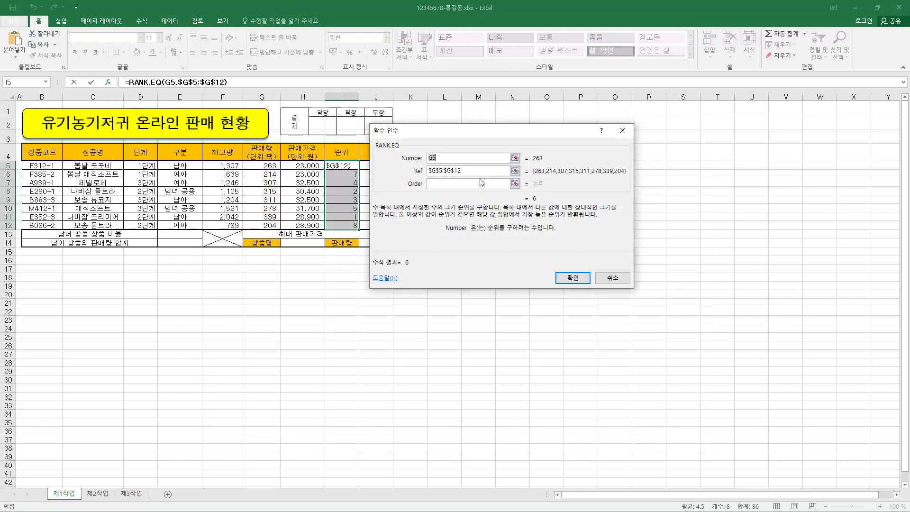
pyautogui.click(611, 280)
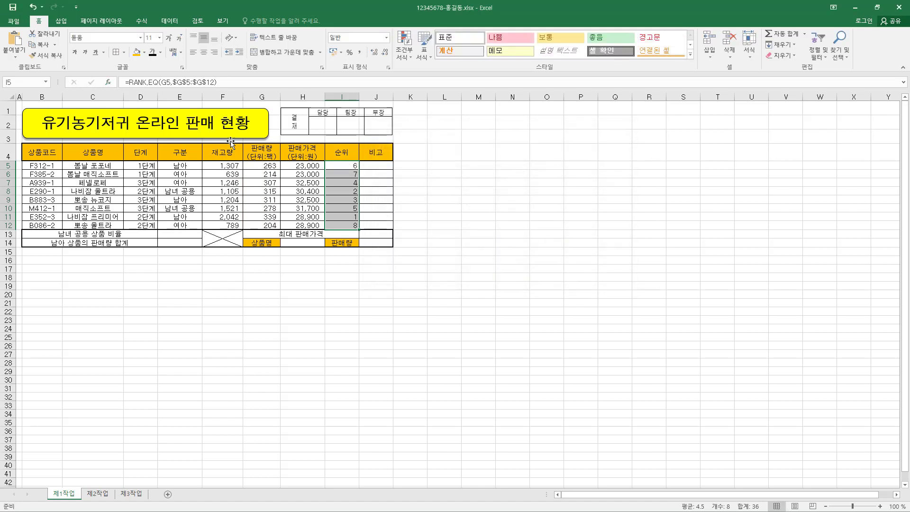
# Examine the Number, Ref and Order argument descriptions of the RANK.EQ formula in I5.
pyautogui.click(172, 82)
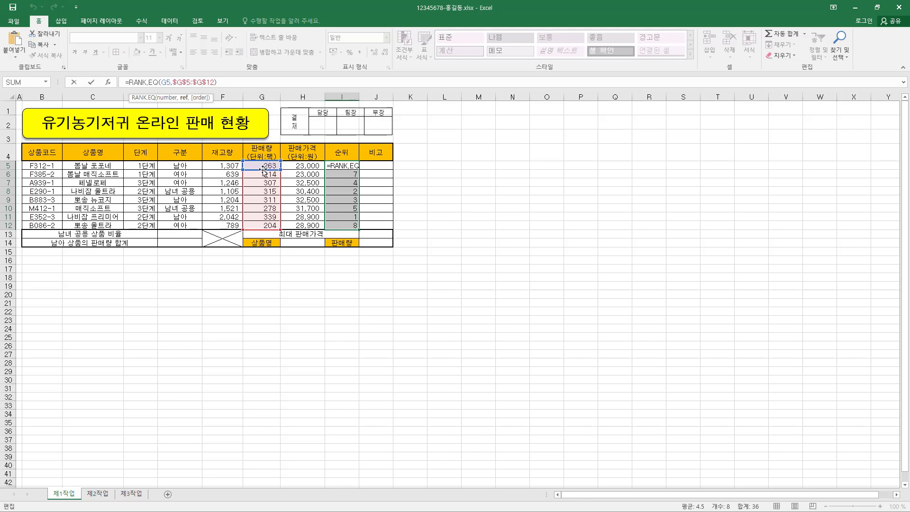
pyautogui.click(147, 85)
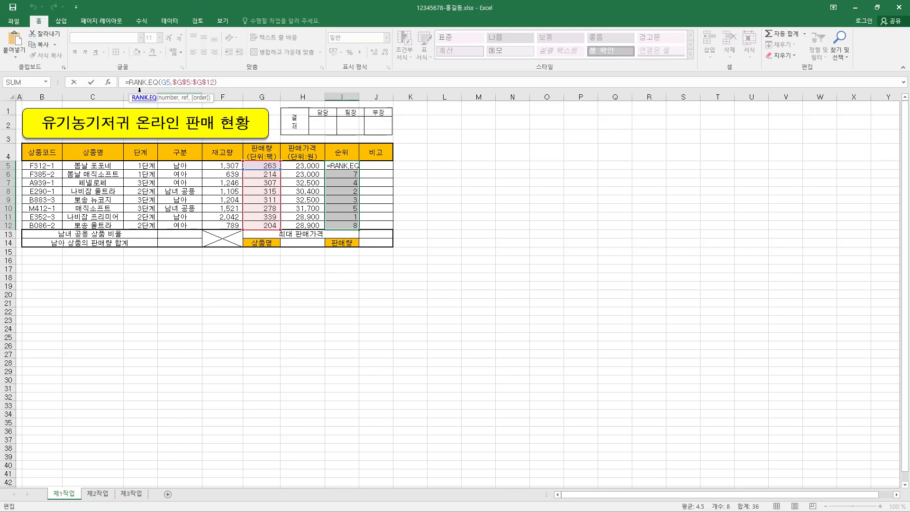
pyautogui.click(108, 83)
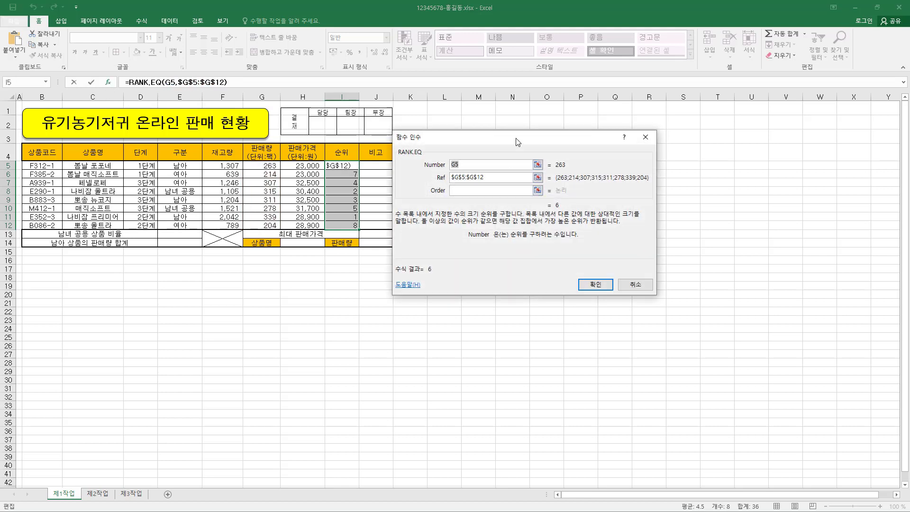
pyautogui.moveTo(518, 142); pyautogui.dragTo(529, 135)
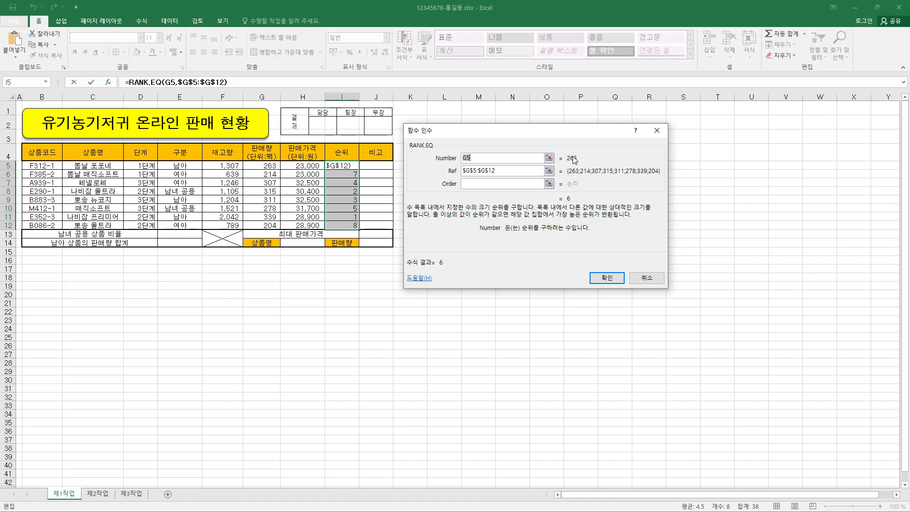
pyautogui.click(530, 171)
pyautogui.click(491, 186)
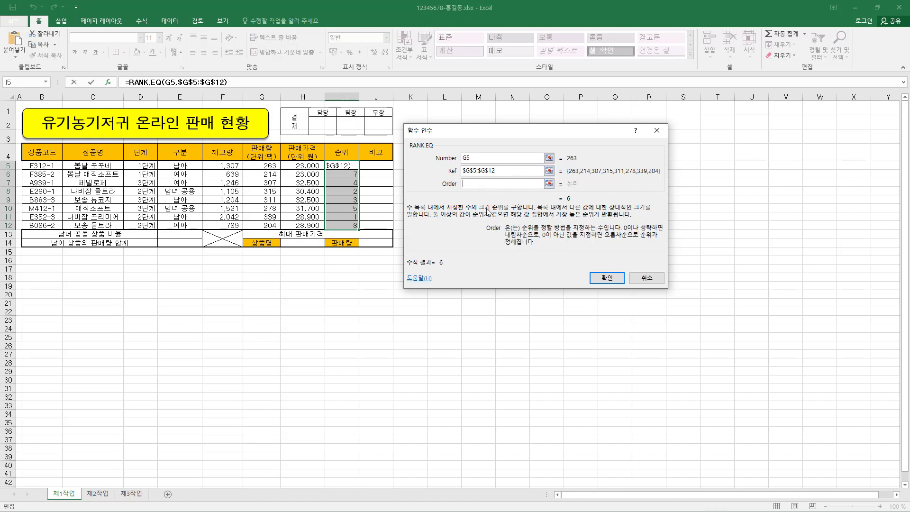
pyautogui.click(534, 159)
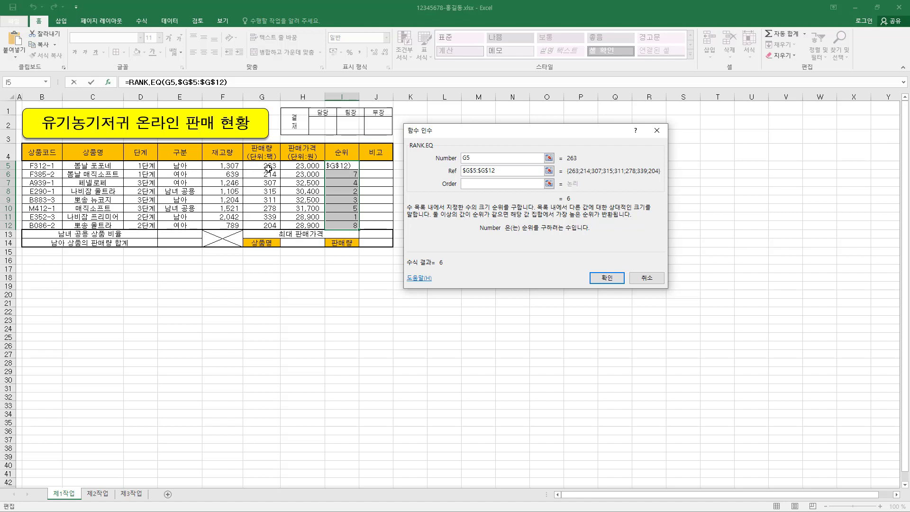
pyautogui.click(515, 186)
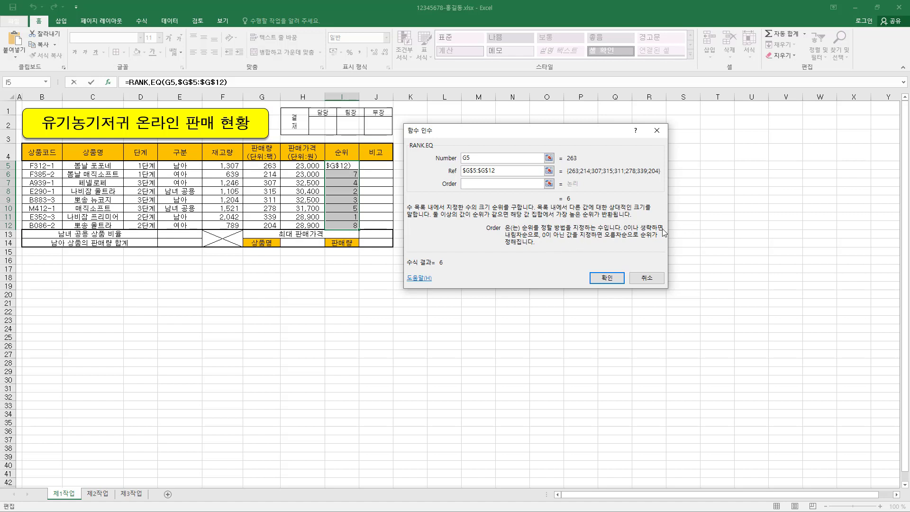
pyautogui.click(614, 279)
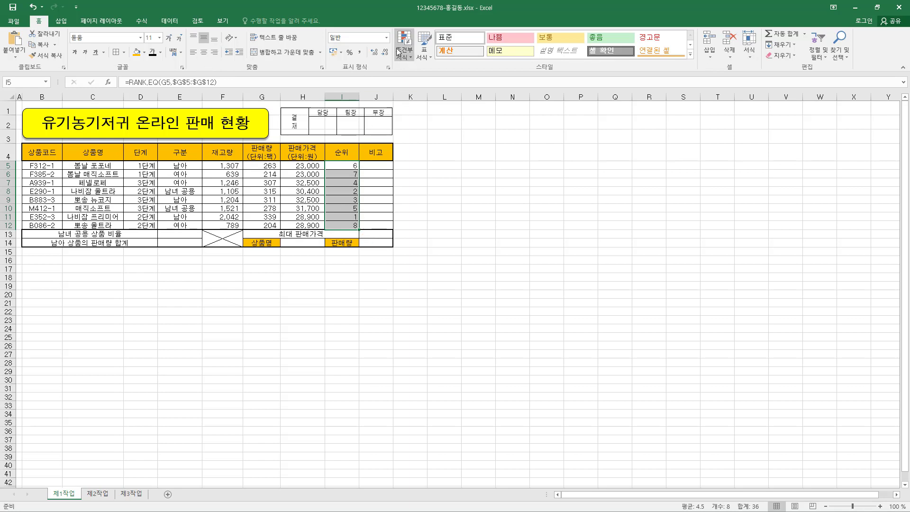
# Apply the 숫자 number format to the ranks in I5:I12.
pyautogui.click(387, 38)
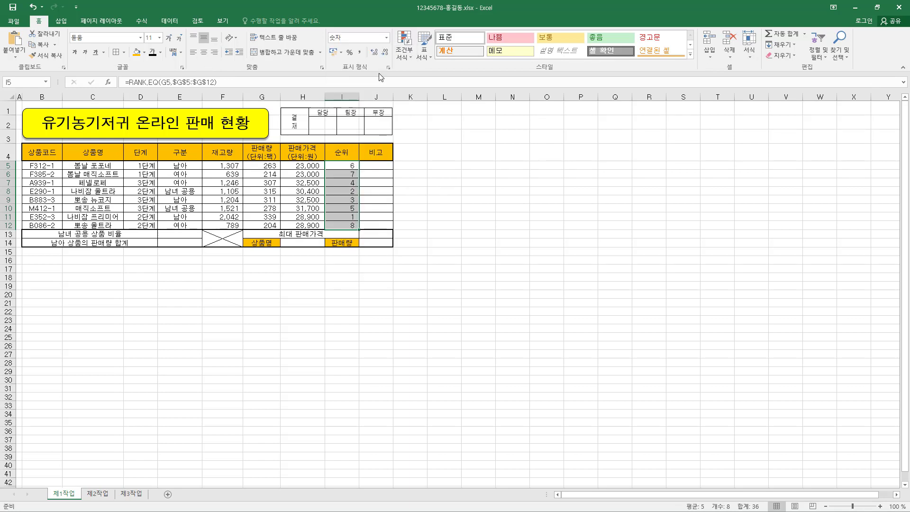
pyautogui.click(380, 74)
# Fill J5:J12 with =CHOOSE(RIGHT(B5,1),"신상품","이월상품","기획상품") and centre the 비고 entries.
pyautogui.moveTo(388, 165); pyautogui.dragTo(379, 225)
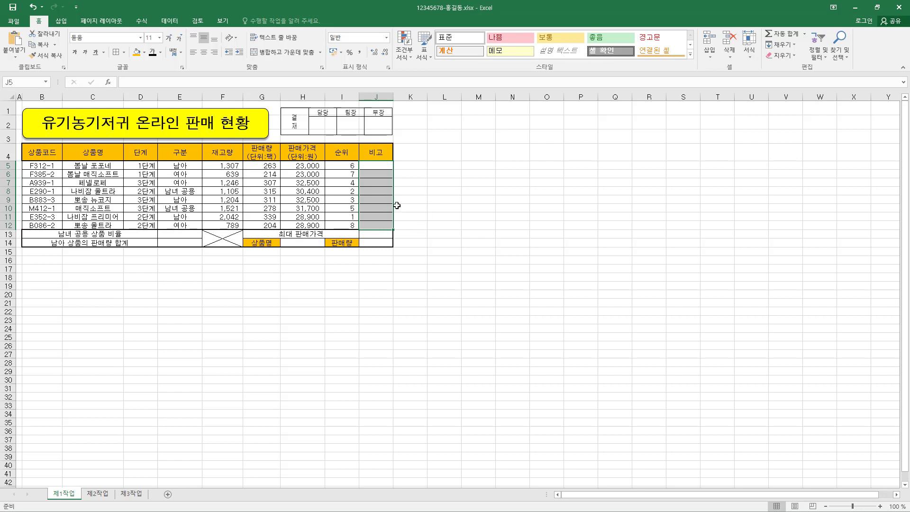
pyautogui.write('=')
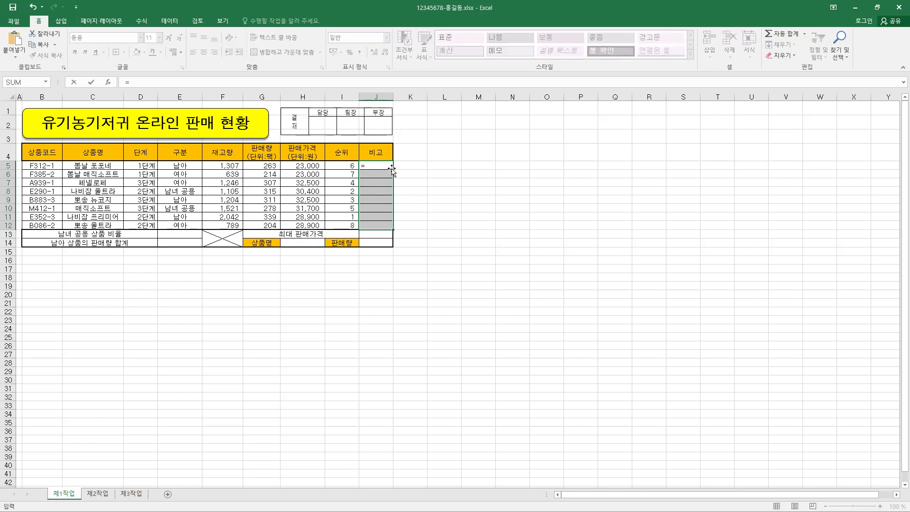
pyautogui.write('CHOOSE(RIGHT(B5,1),"신상품","이월상품","기획상품")')
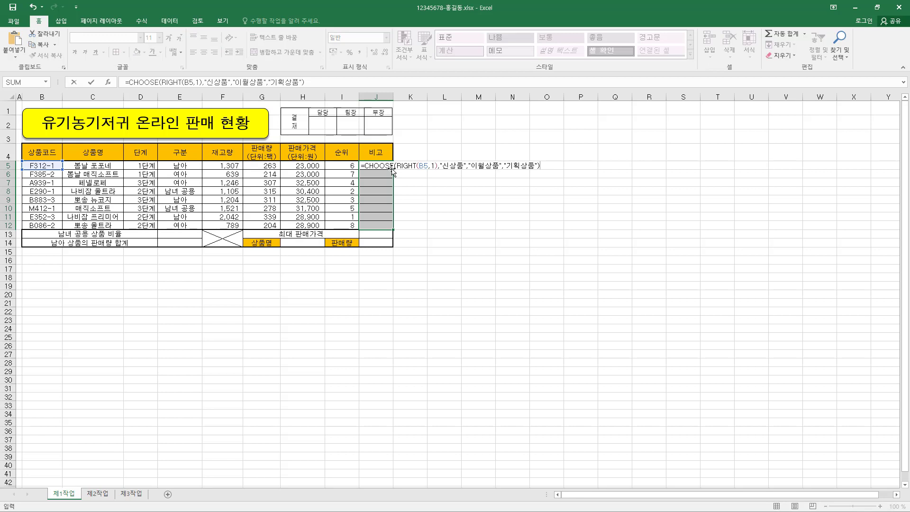
pyautogui.hotkey('ctrl', 'Return')
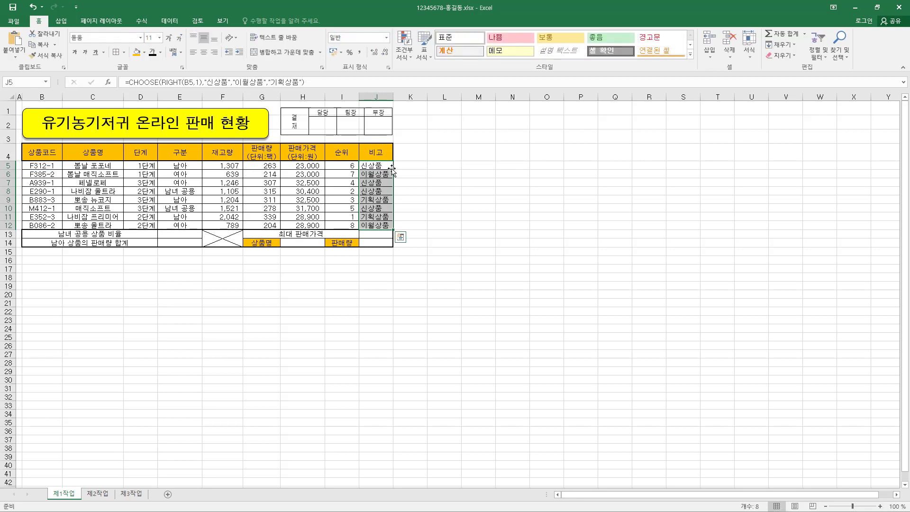
pyautogui.click(204, 54)
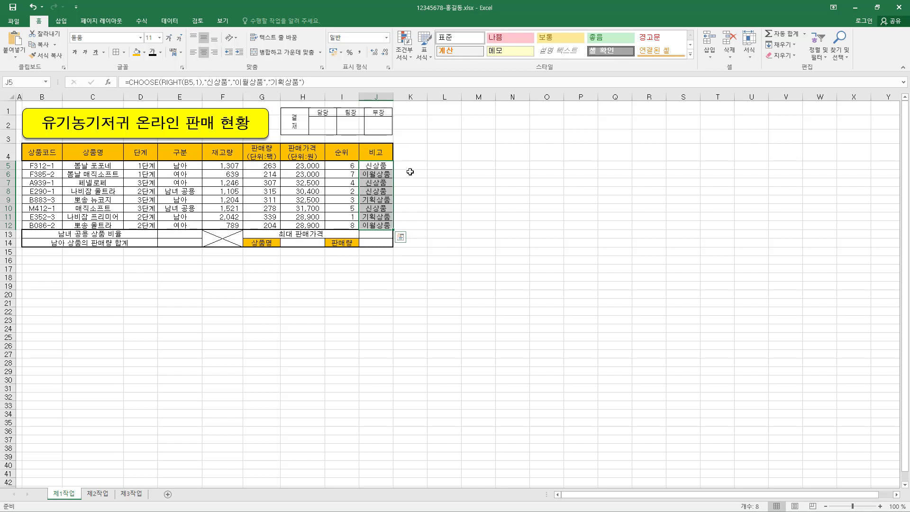
# Review the CHOOSE formula in J5, including how the nested RIGHT(B5,1) supplies its index number.
pyautogui.click(164, 83)
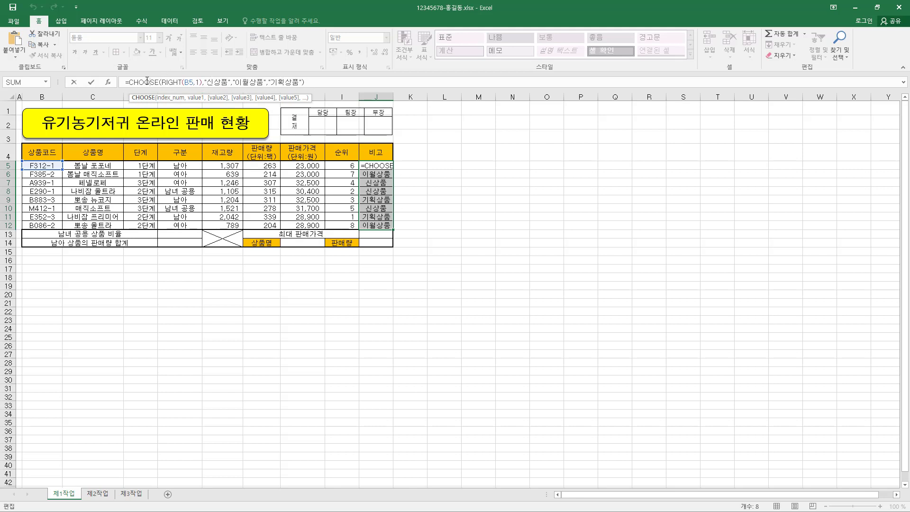
pyautogui.click(178, 82)
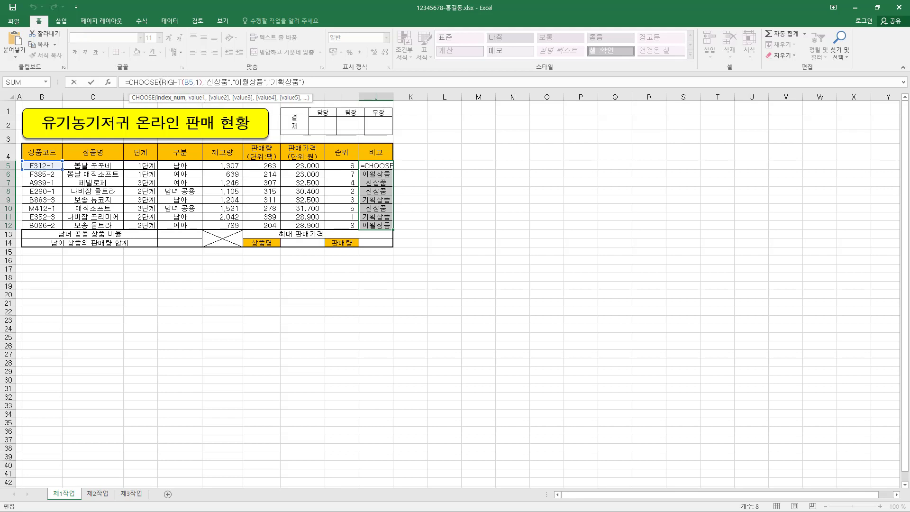
pyautogui.moveTo(161, 82); pyautogui.dragTo(203, 82)
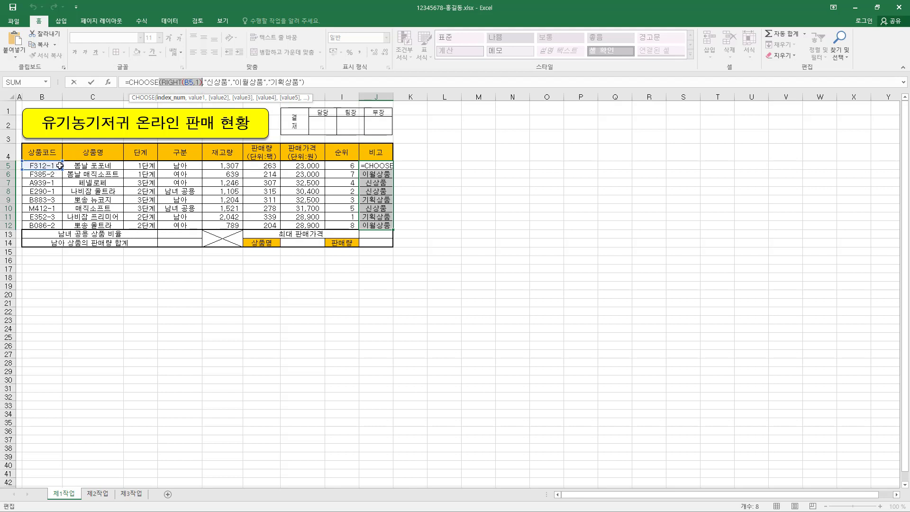
pyautogui.click(184, 83)
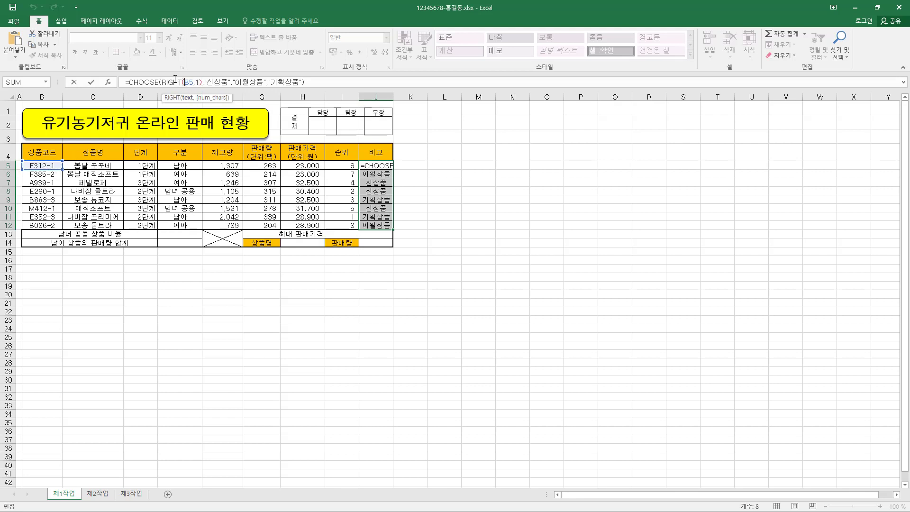
pyautogui.click(147, 82)
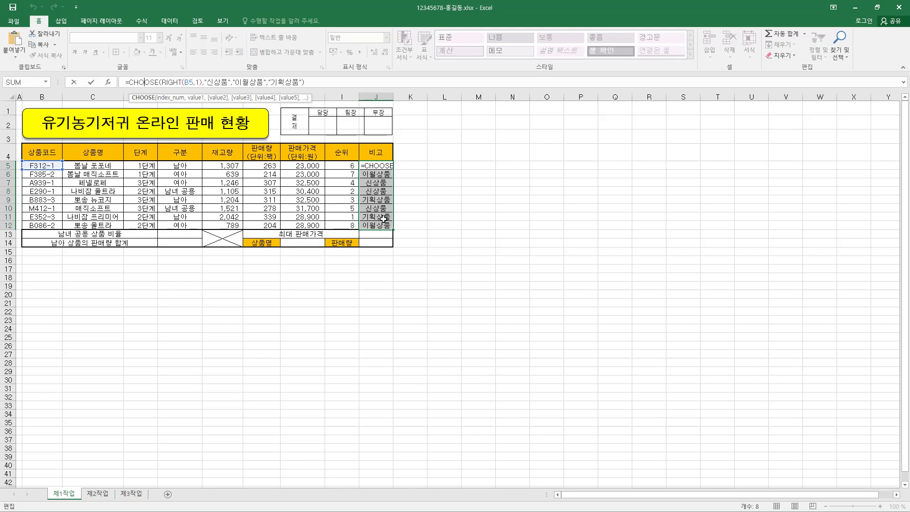
pyautogui.click(186, 82)
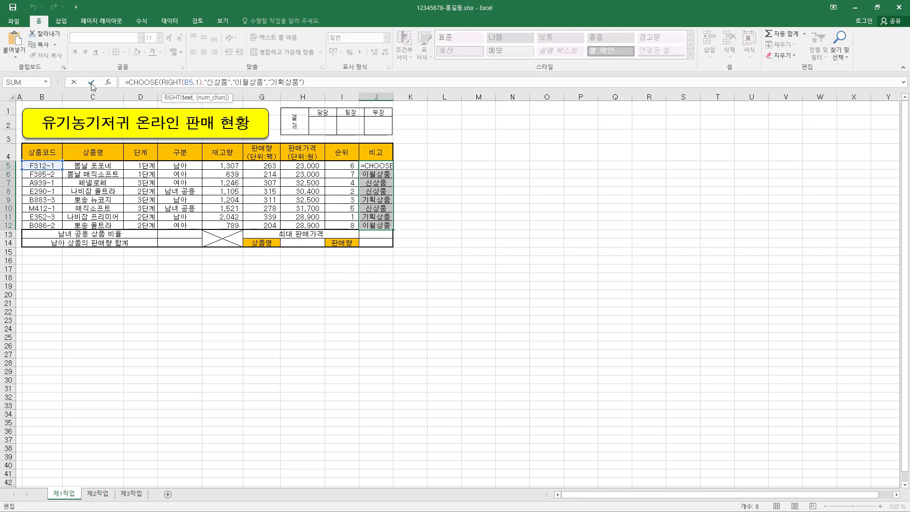
pyautogui.press('Return')
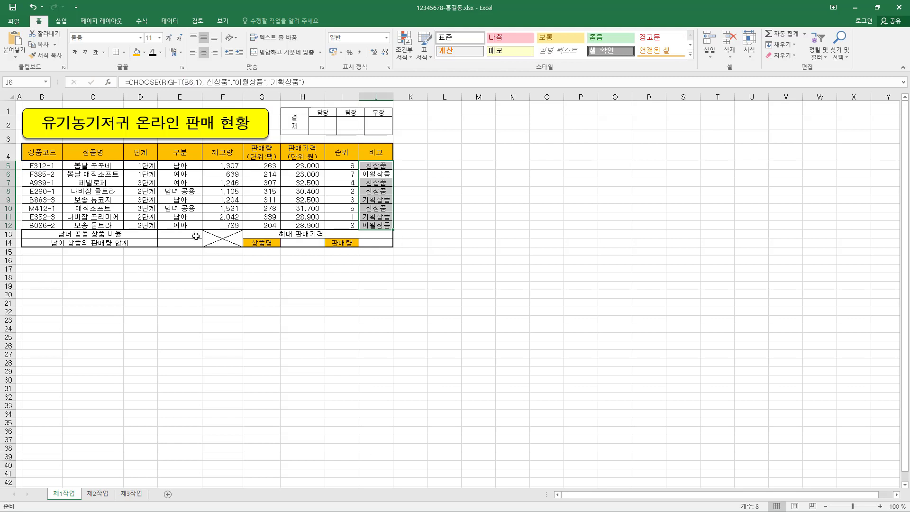
# Enter =COUNTIF(E5:E12,"남녀 공용")/COUNTA(E5:E12) in E13 and format the ratio as 백분율.
pyautogui.click(193, 236)
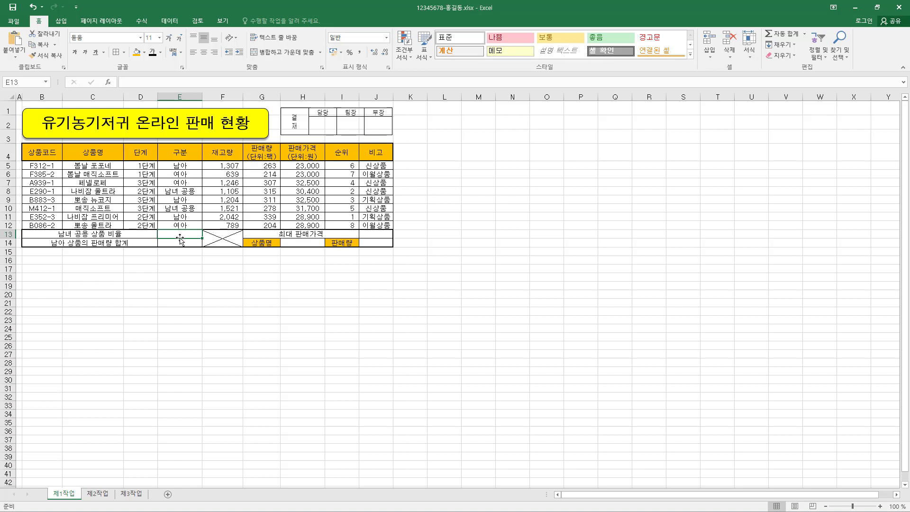
pyautogui.write('=')
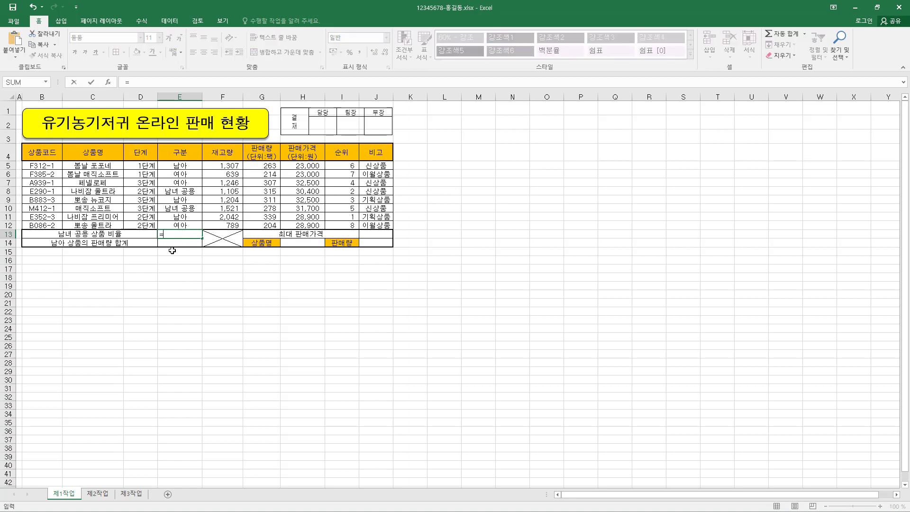
pyautogui.write('COUNTIF(E5:E12,"남녀 공용")/COUNTA(E5:E12)')
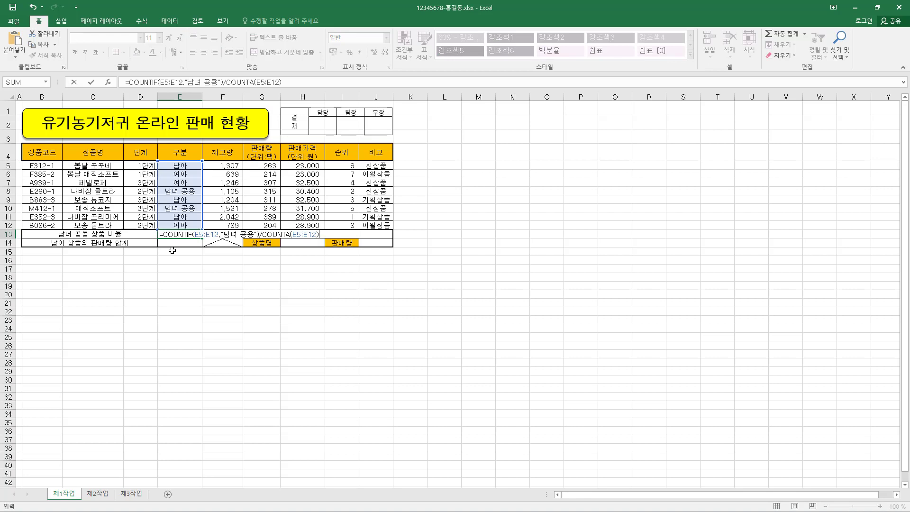
pyautogui.press('Return')
pyautogui.click(196, 236)
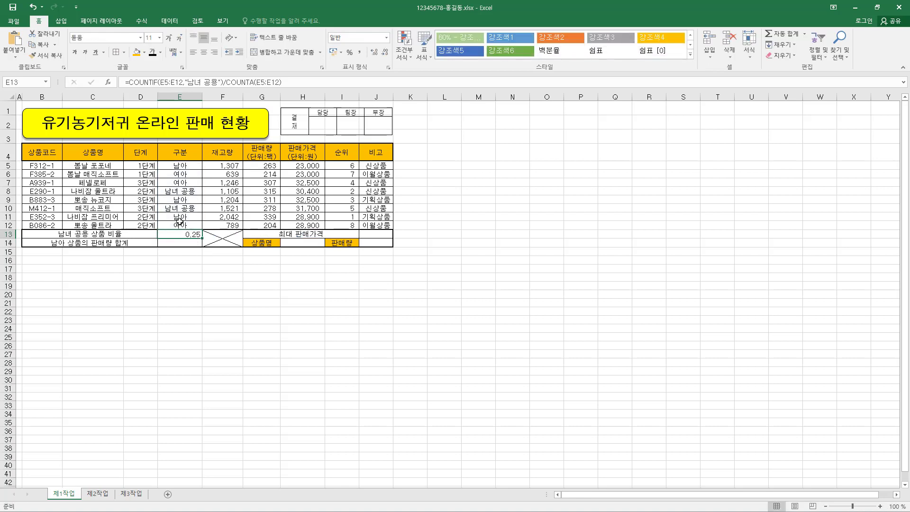
pyautogui.click(387, 39)
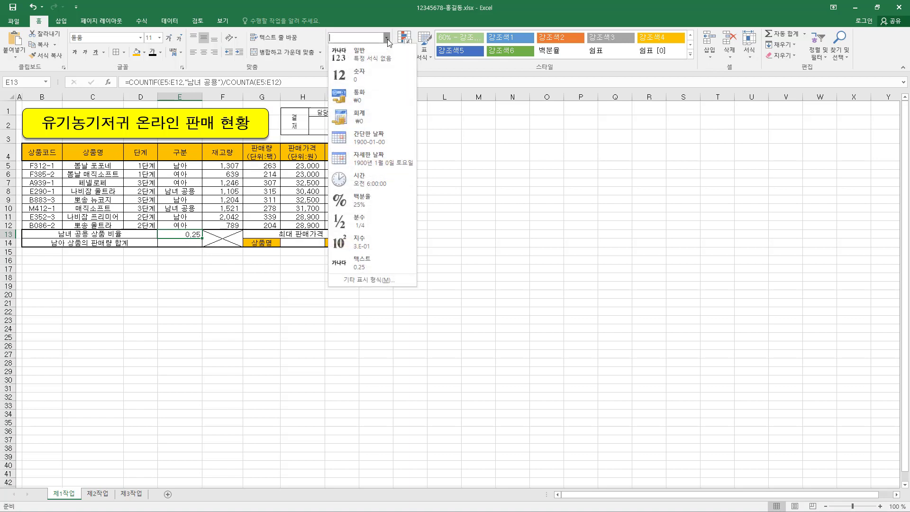
pyautogui.click(366, 197)
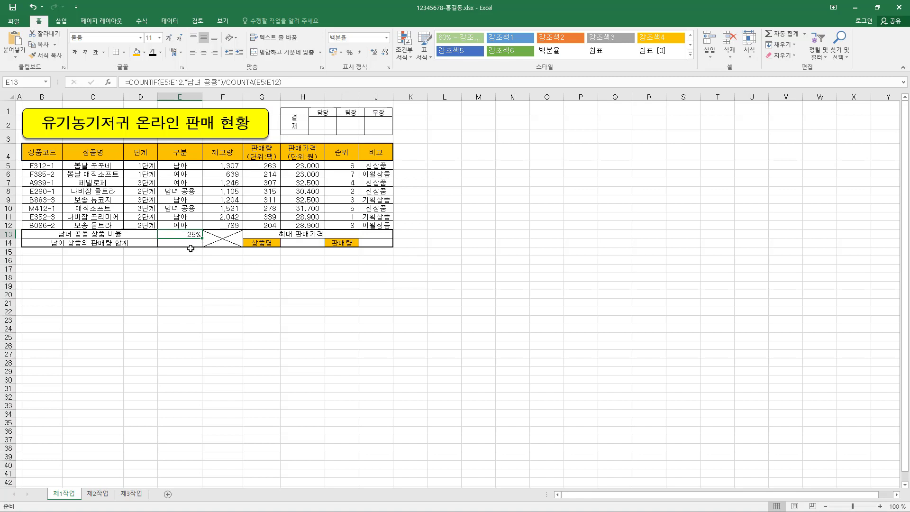
# Centre the 남녀 공용 상품 비율 percentage in E13.
pyautogui.click(208, 56)
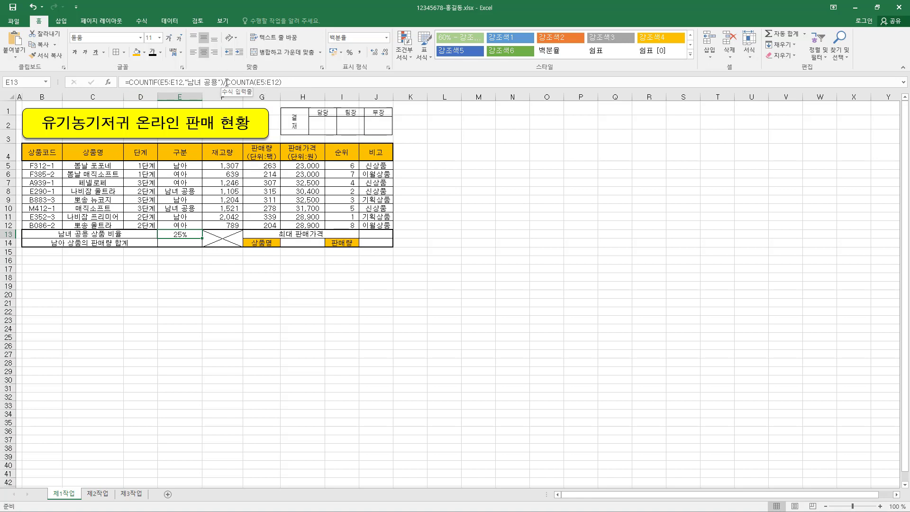
# Review the ratio formula in E13, examining the COUNTIF range and criteria arguments and the COUNTA divisor.
pyautogui.moveTo(226, 82); pyautogui.dragTo(282, 82)
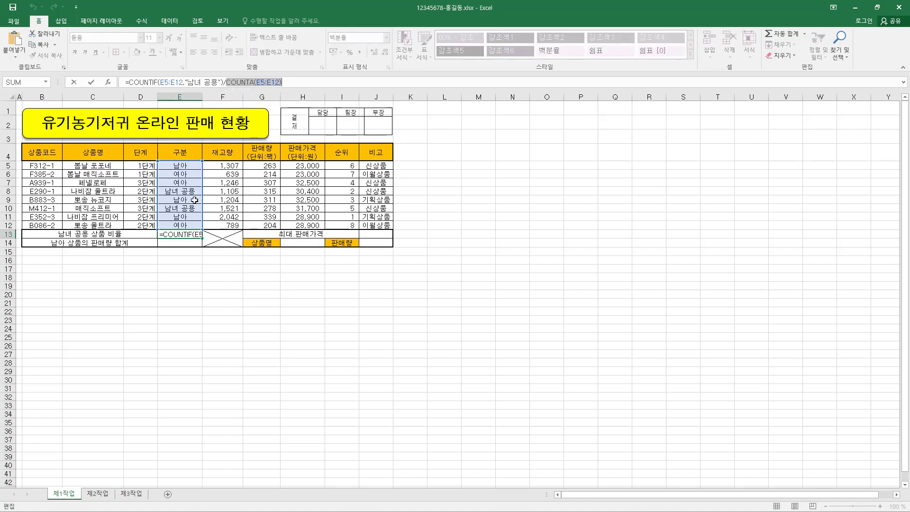
pyautogui.click(199, 82)
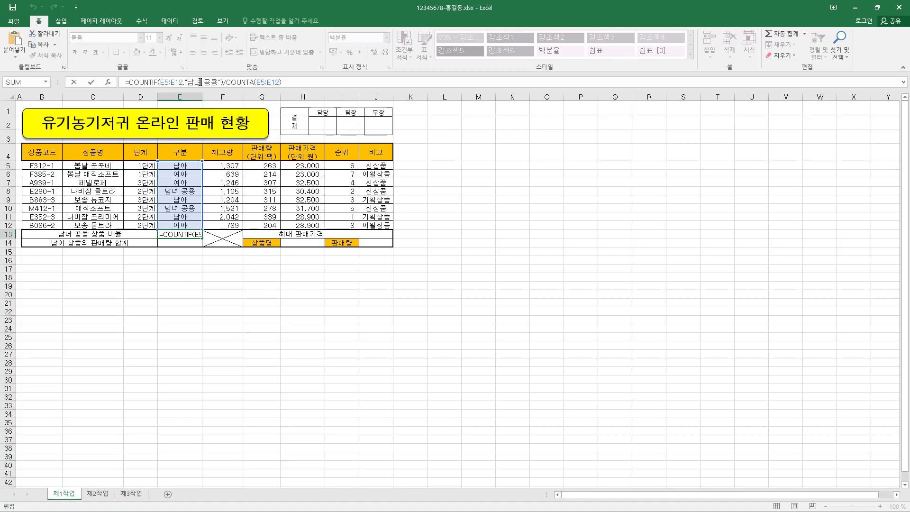
pyautogui.click(174, 82)
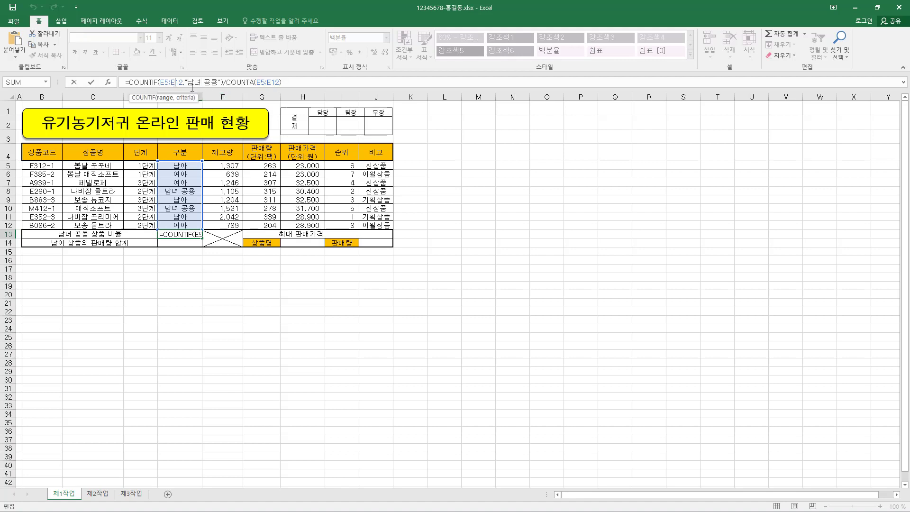
pyautogui.click(109, 82)
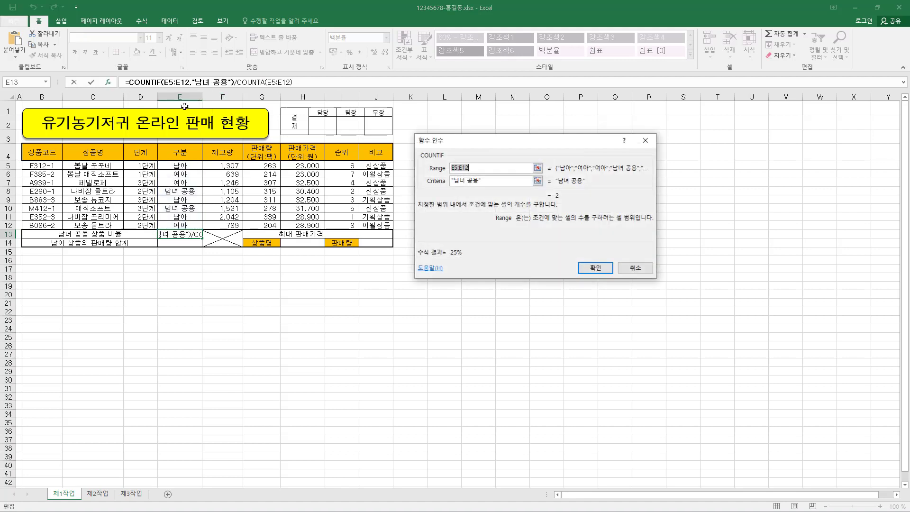
pyautogui.moveTo(523, 150); pyautogui.dragTo(515, 131)
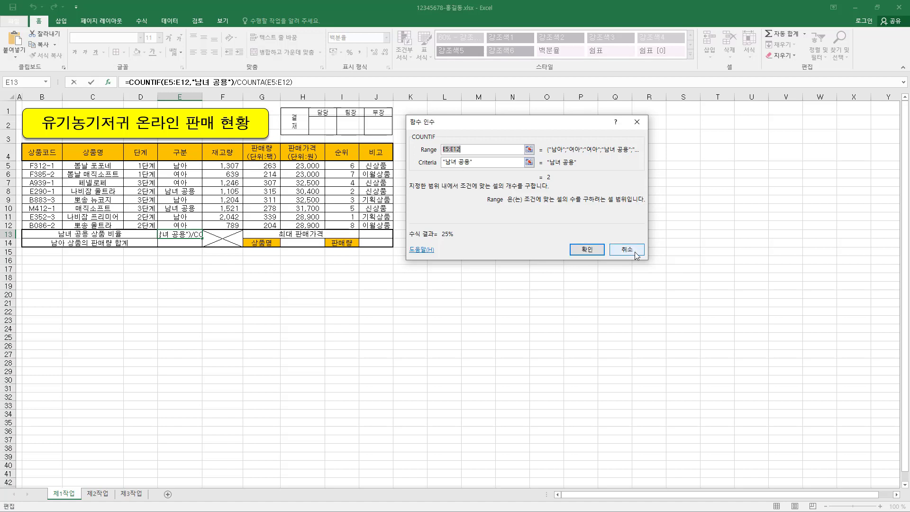
pyautogui.click(587, 250)
pyautogui.click(183, 83)
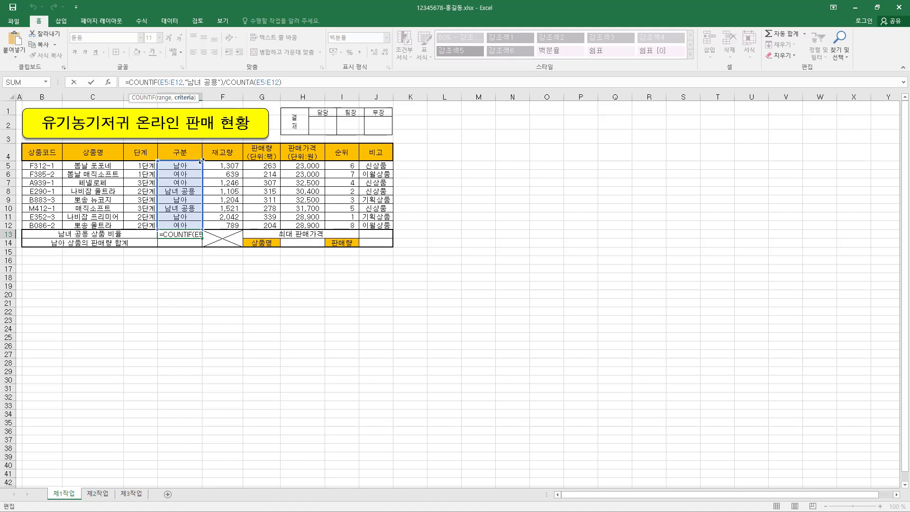
pyautogui.click(203, 82)
pyautogui.click(242, 82)
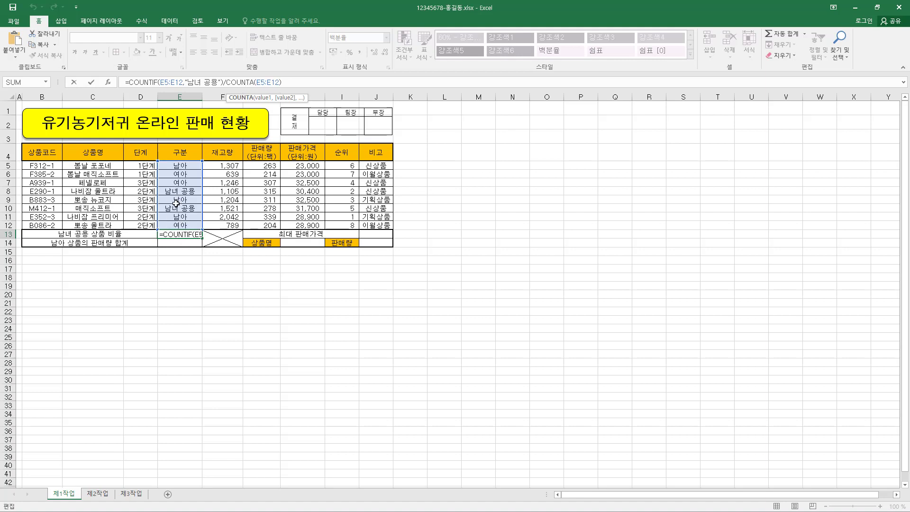
pyautogui.hotkey('ctrl', 'Return')
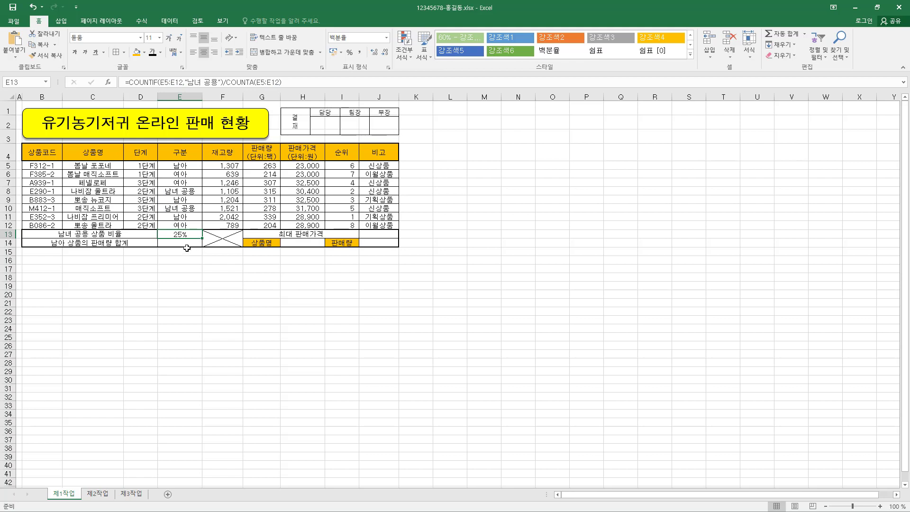
# Enter =DSUM(B4:H12,6,E4:E5) in E14, remove its centring and apply the 숫자 number format.
pyautogui.click(187, 244)
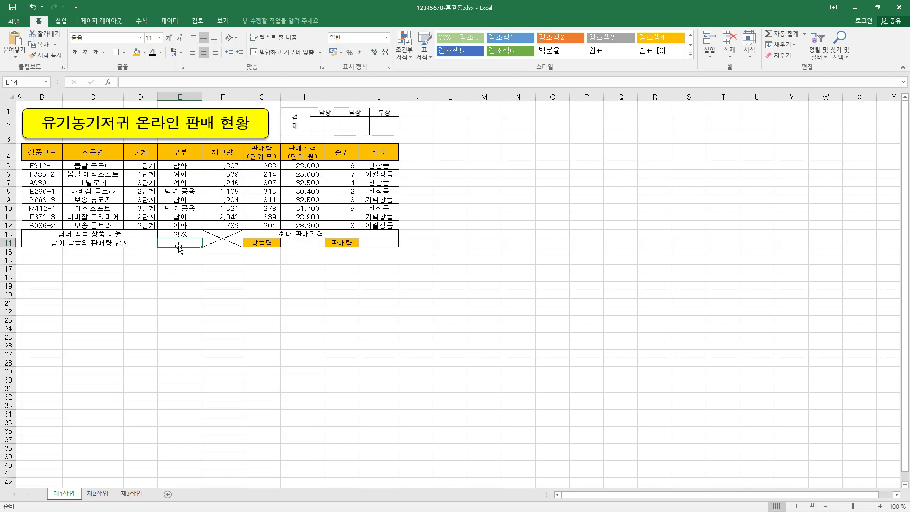
pyautogui.write('=')
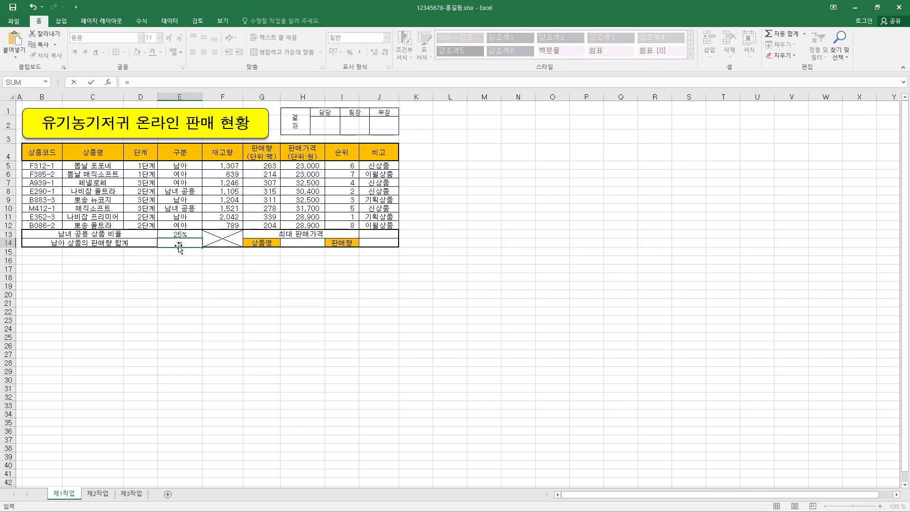
pyautogui.write('DSUM(B4:H12,6,E4:E5)')
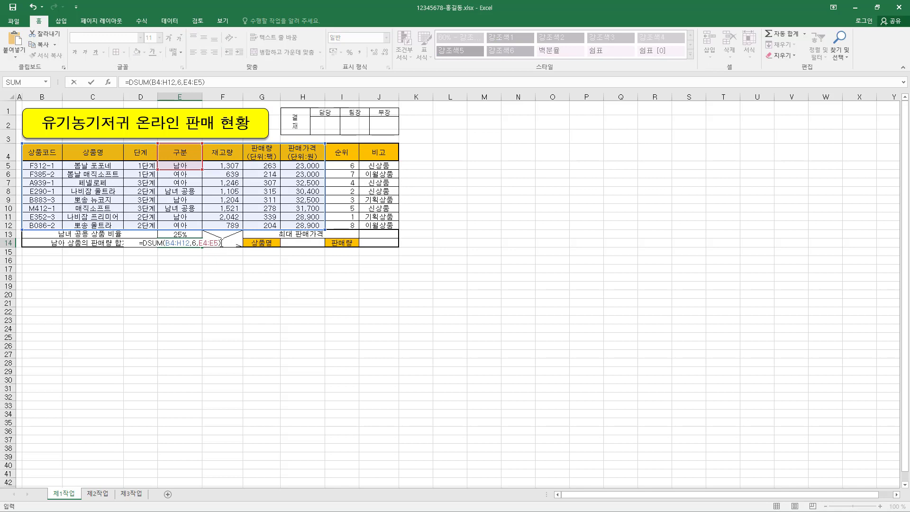
pyautogui.hotkey('ctrl', 'Return')
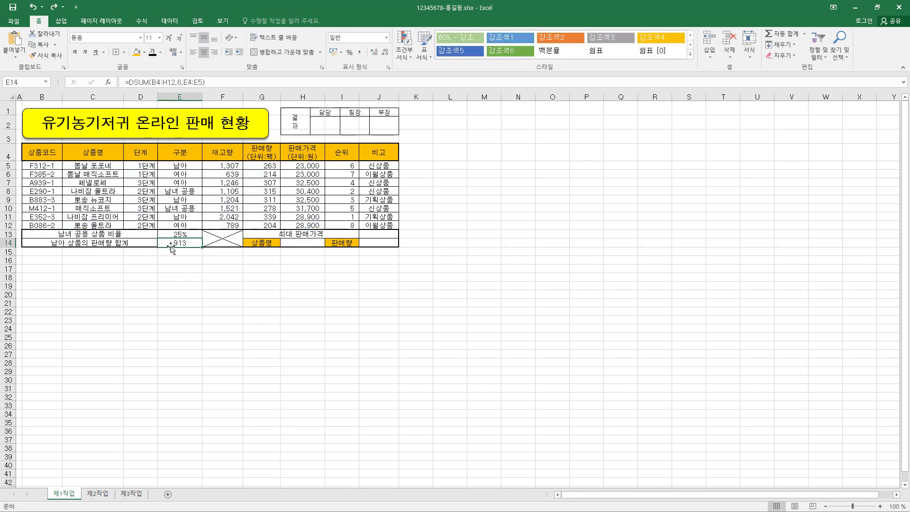
pyautogui.click(208, 55)
pyautogui.click(386, 38)
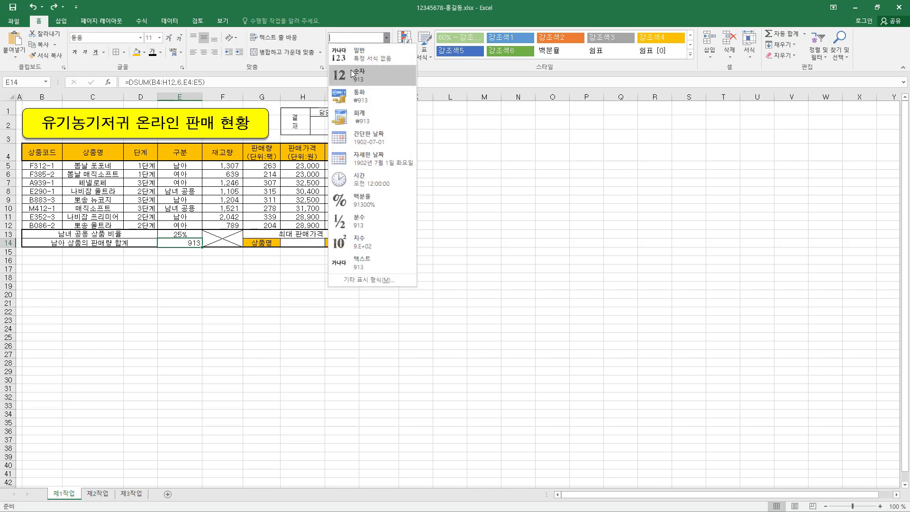
pyautogui.click(340, 79)
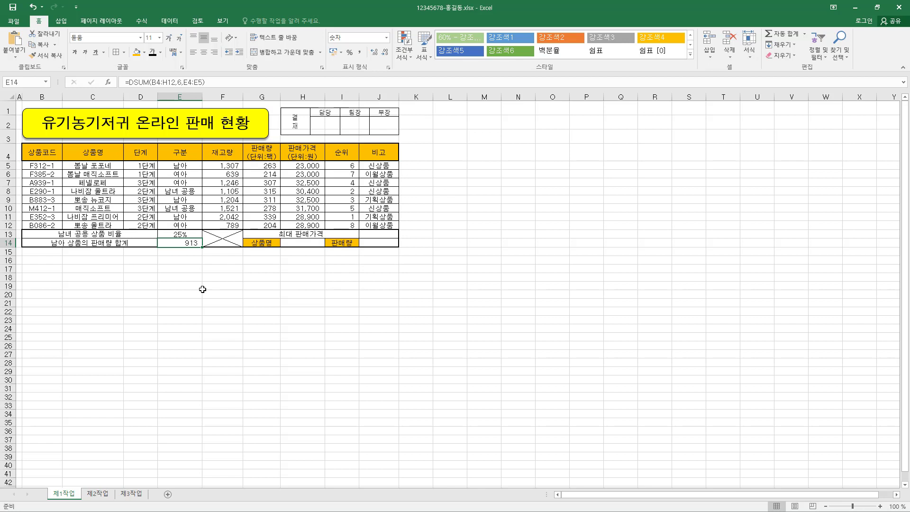
# Review the DSUM arguments in E14 and the matching 남아 entries in E5, E9 and E11.
pyautogui.click(167, 82)
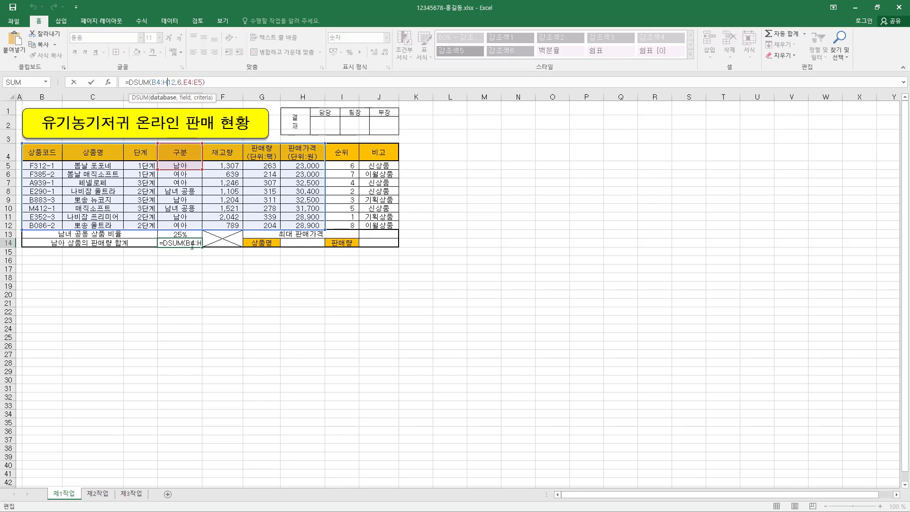
pyautogui.hotkey('ctrl', 'Return')
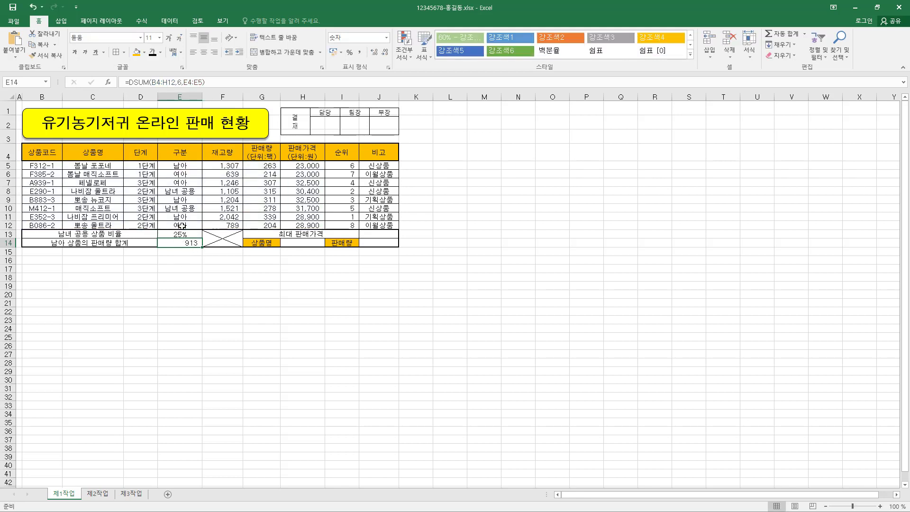
pyautogui.click(190, 168)
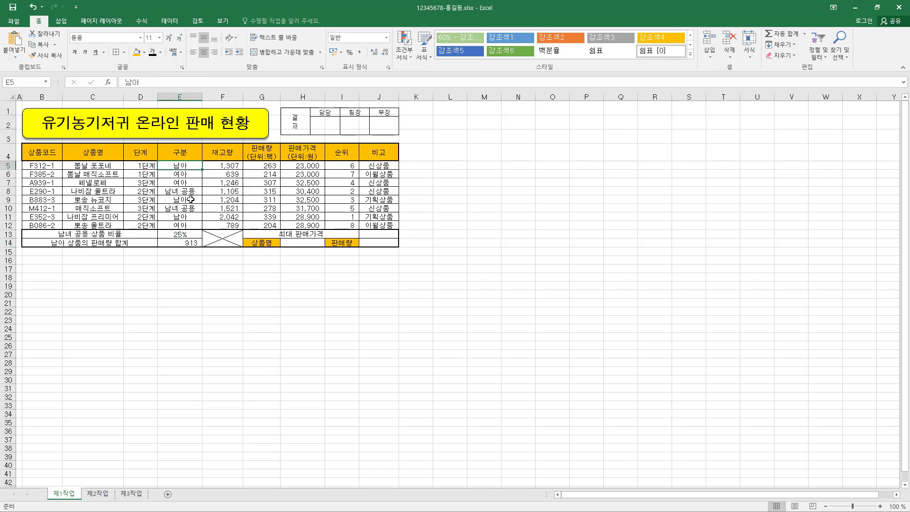
pyautogui.keyDown('ctrl'); pyautogui.click(190, 199); pyautogui.keyUp('ctrl')
pyautogui.keyDown('ctrl'); pyautogui.click(191, 218); pyautogui.keyUp('ctrl')
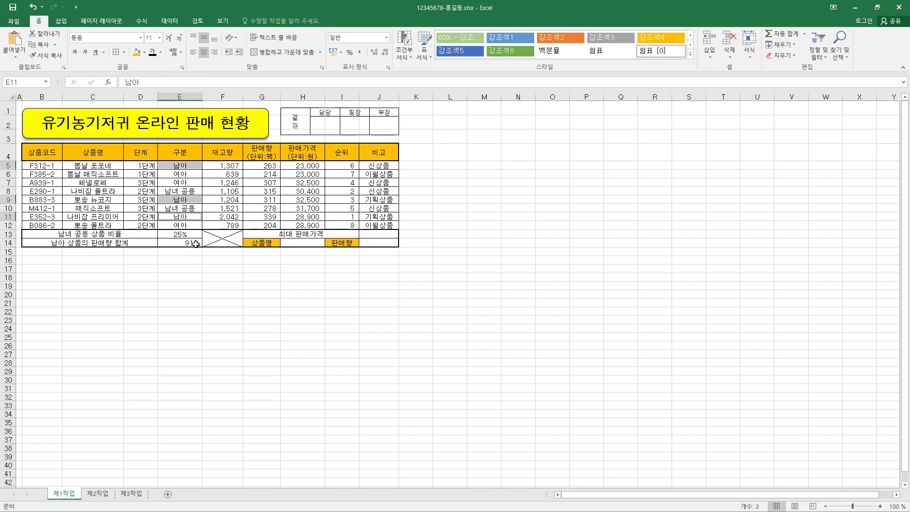
# Enter =MAX(판매가격) in J13 as the 최대 판매가격.
pyautogui.click(384, 234)
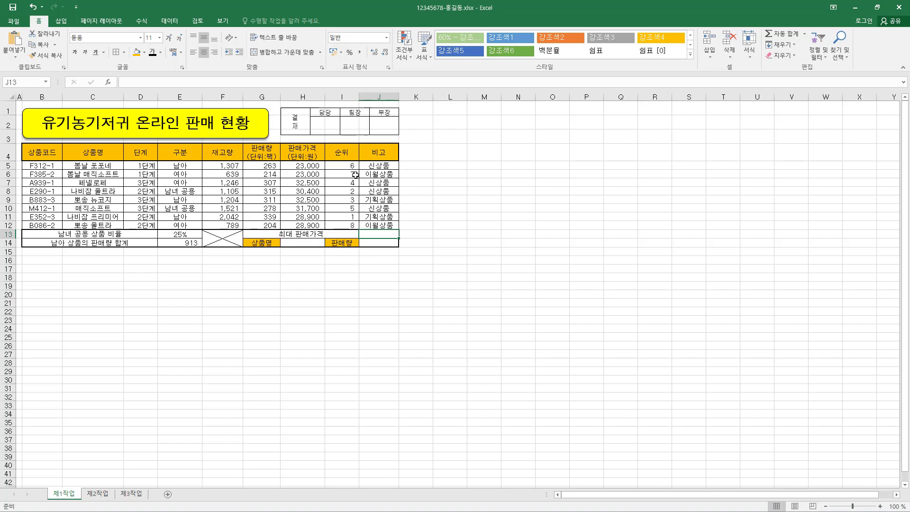
pyautogui.write('=MAX(판매가격)')
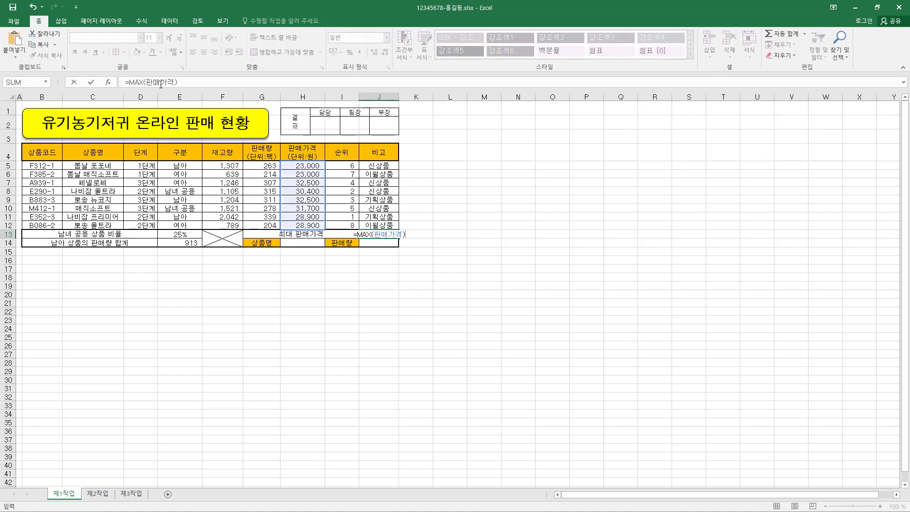
pyautogui.press('Return')
# Apply the 회계 number format to the maximum sales price in J13.
pyautogui.click(379, 235)
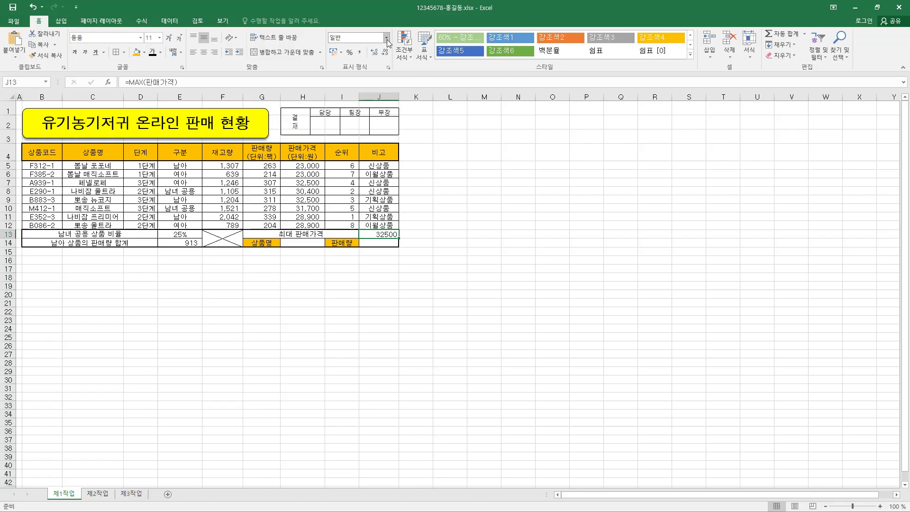
pyautogui.click(387, 37)
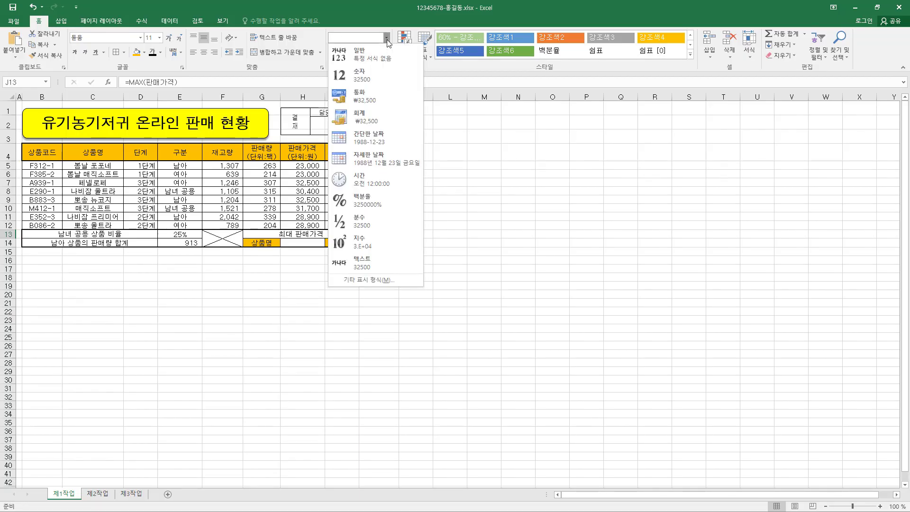
pyautogui.click(390, 39)
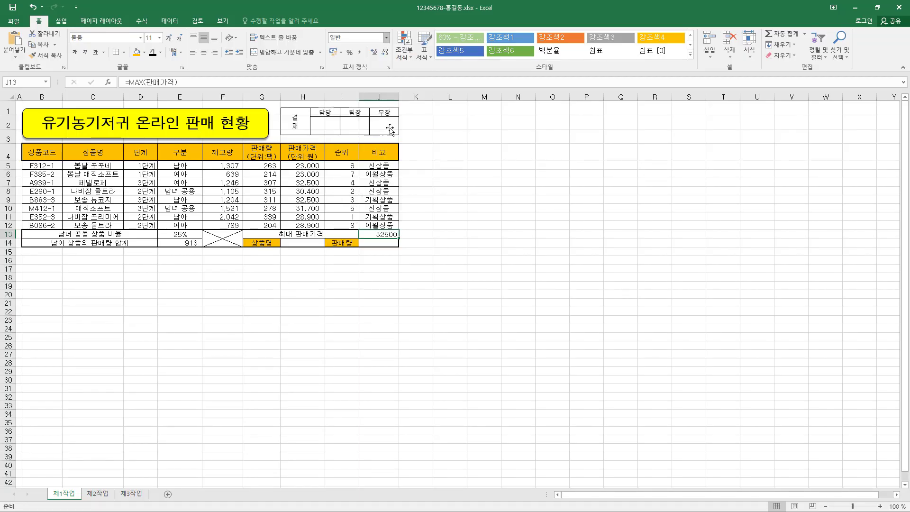
pyautogui.click(387, 38)
pyautogui.click(385, 119)
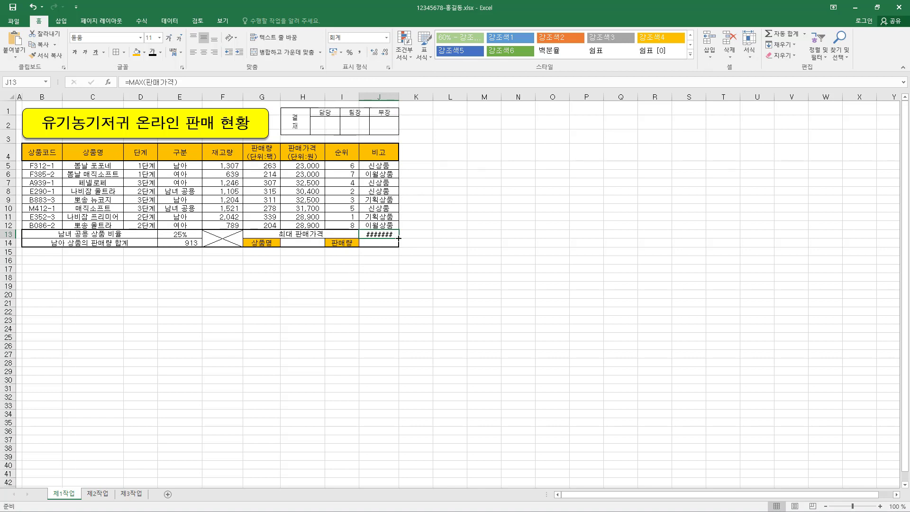
# Set the 회계 currency symbol of J13 to 없음 and adjust column J's width to fit the value.
pyautogui.moveTo(399, 97); pyautogui.dragTo(405, 99)
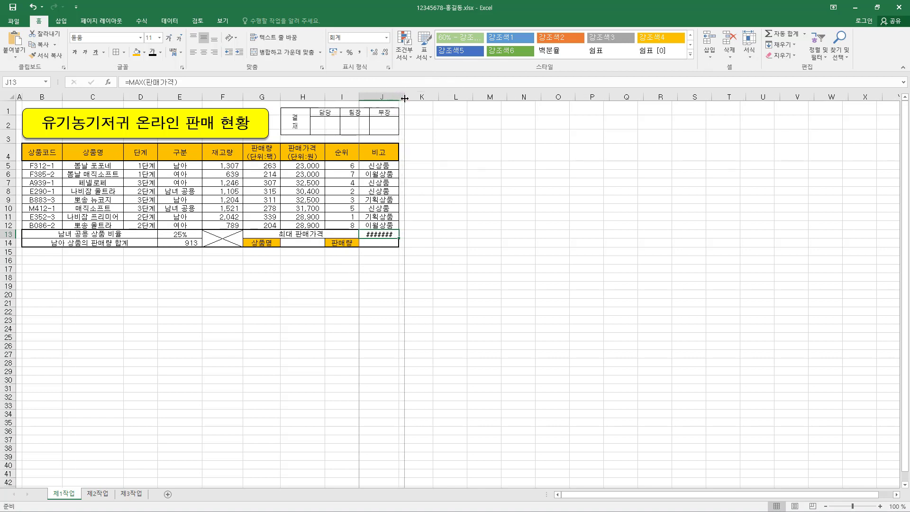
pyautogui.click(388, 68)
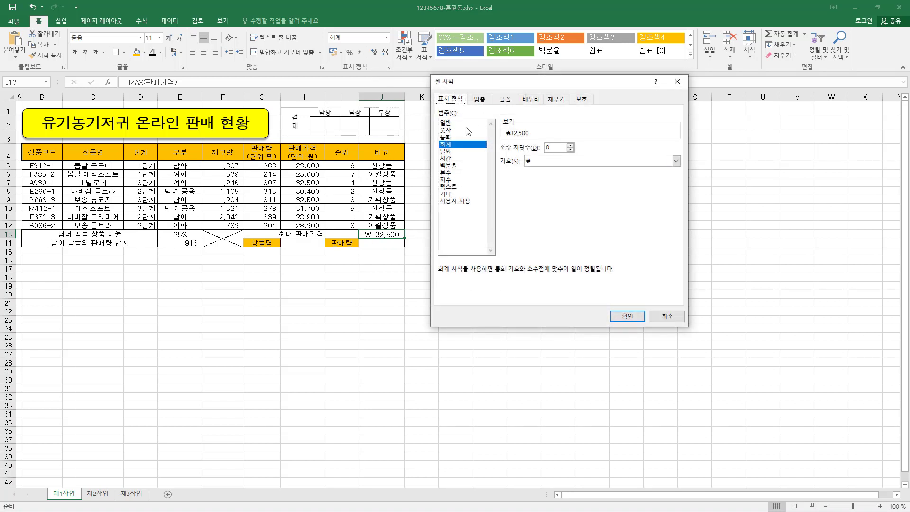
pyautogui.click(559, 162)
pyautogui.click(559, 170)
pyautogui.click(628, 317)
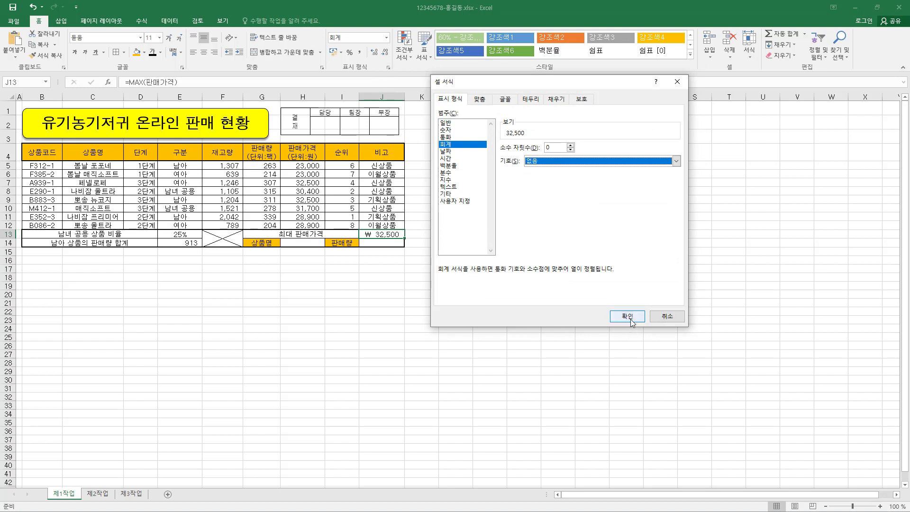
pyautogui.moveTo(405, 97); pyautogui.dragTo(400, 98)
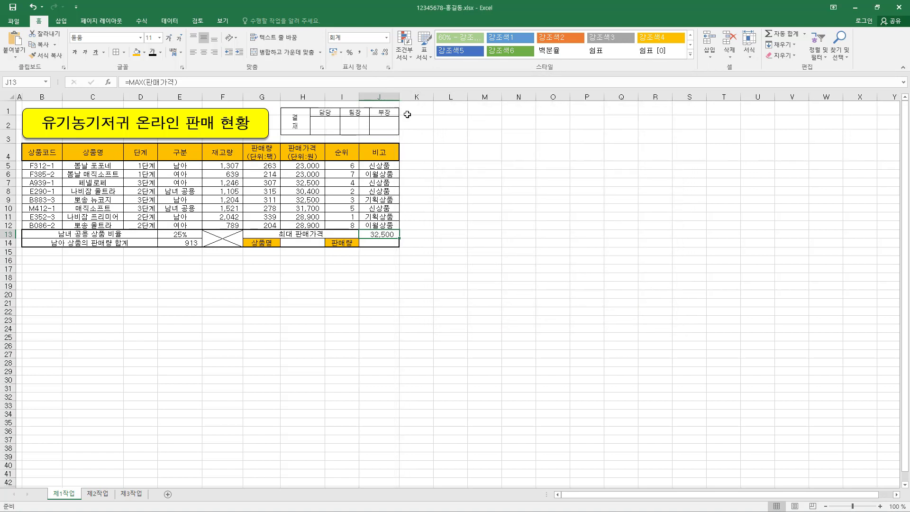
# Enter =VLOOKUP(H14,C5:H12,5,0) in J14 to look up the 판매량 of the product named in H14.
pyautogui.click(387, 243)
pyautogui.hotkey('ctrl', 'z')
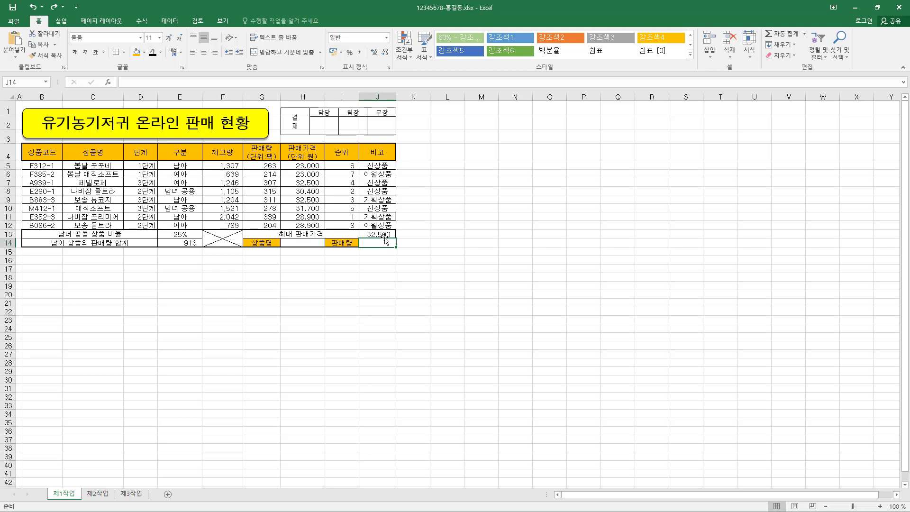
pyautogui.write('=VLOOKUP(H14,C5:H12,5,0)')
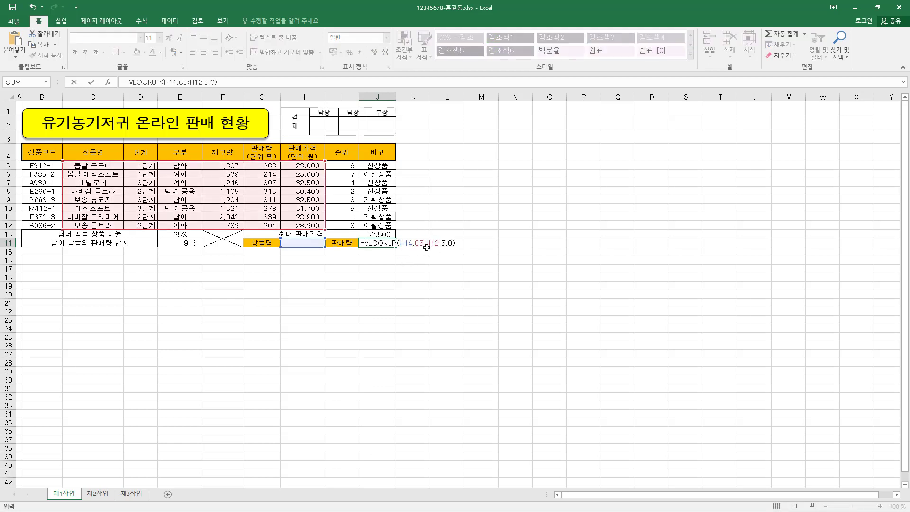
pyautogui.press('Return')
pyautogui.click(382, 243)
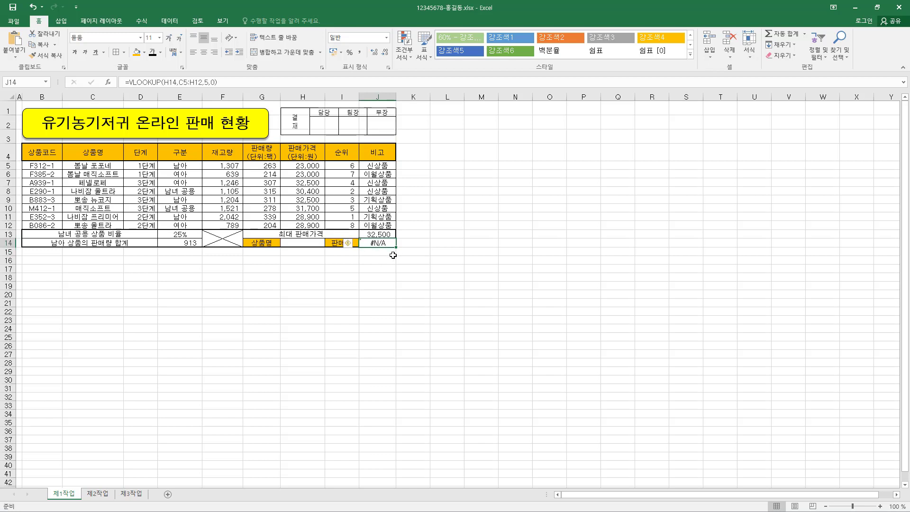
# Choose 봄날 포포네 as the 상품명 in H14 for the sales lookup.
pyautogui.click(306, 244)
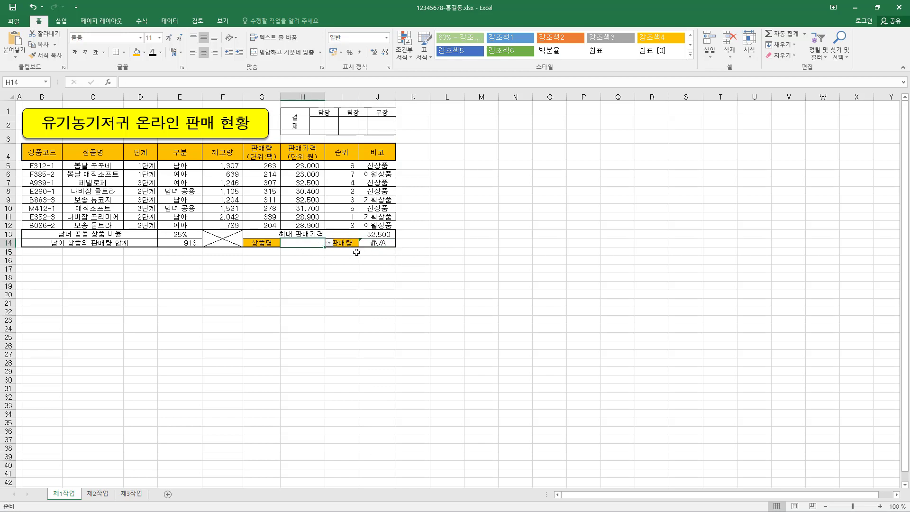
pyautogui.click(329, 243)
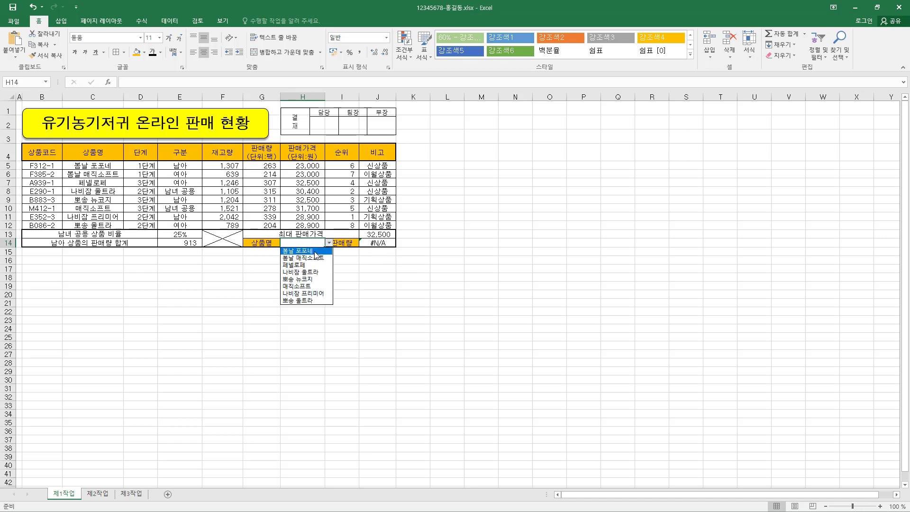
pyautogui.click(315, 251)
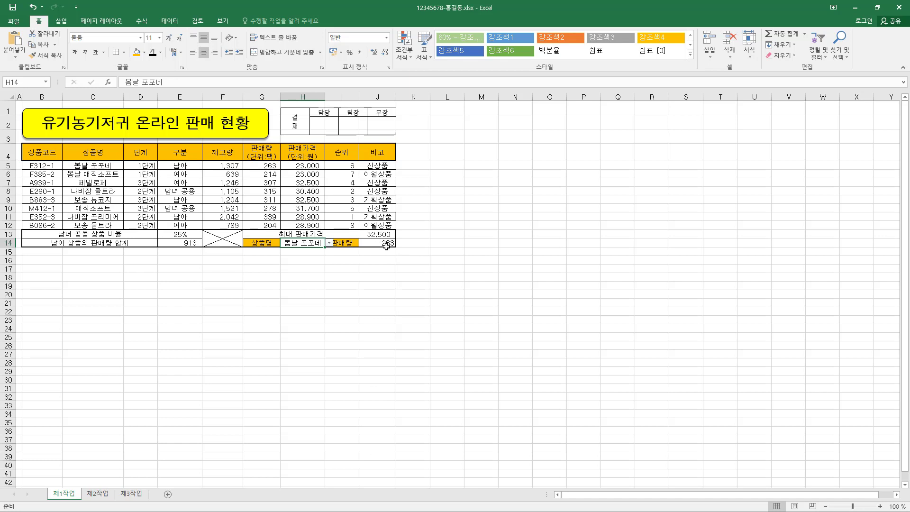
# Test the J14 lookup by switching the 상품명 in H14 to 뽀송 울트라 and back to 봄날 포포네.
pyautogui.click(329, 242)
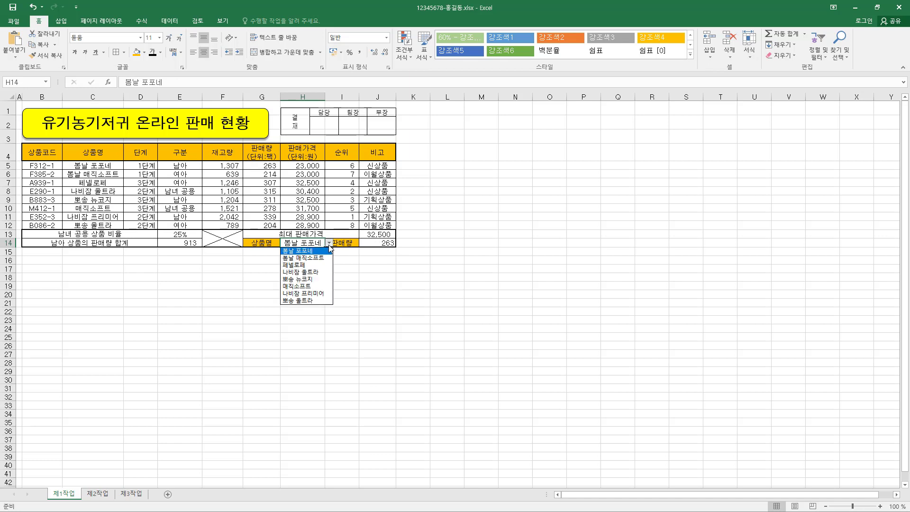
pyautogui.click(317, 301)
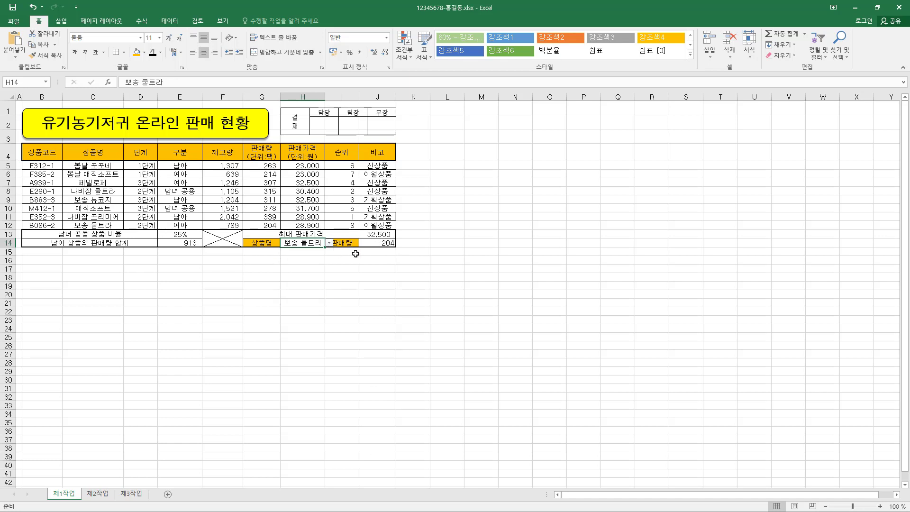
pyautogui.click(329, 244)
pyautogui.click(315, 251)
# Open the help article for the VLOOKUP function used in J14 and read its description.
pyautogui.click(385, 244)
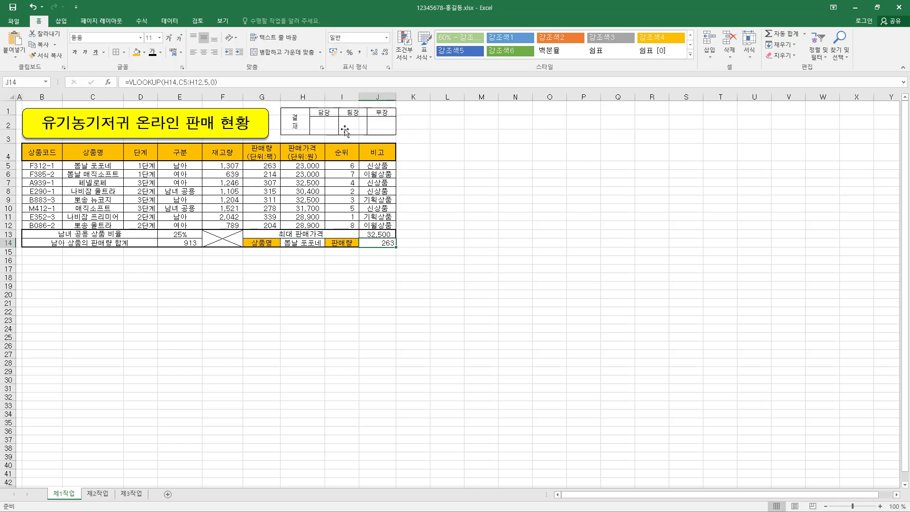
pyautogui.click(169, 82)
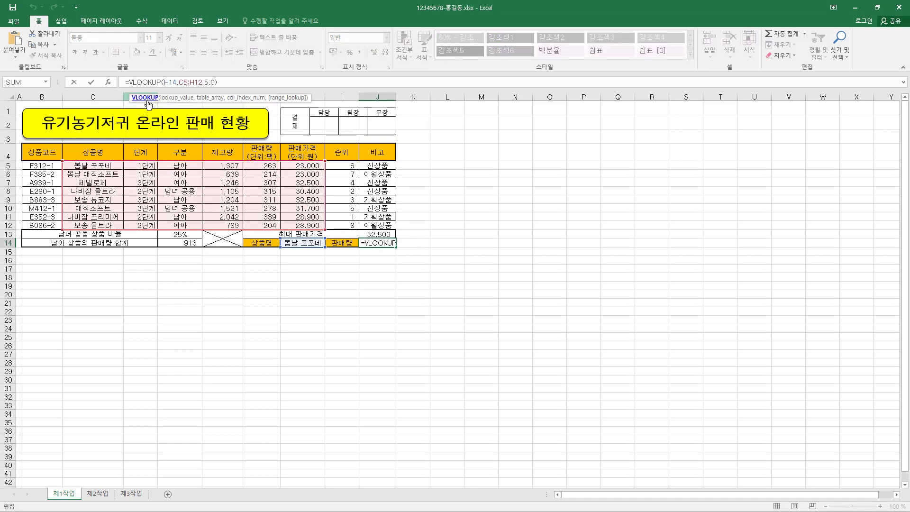
pyautogui.click(146, 98)
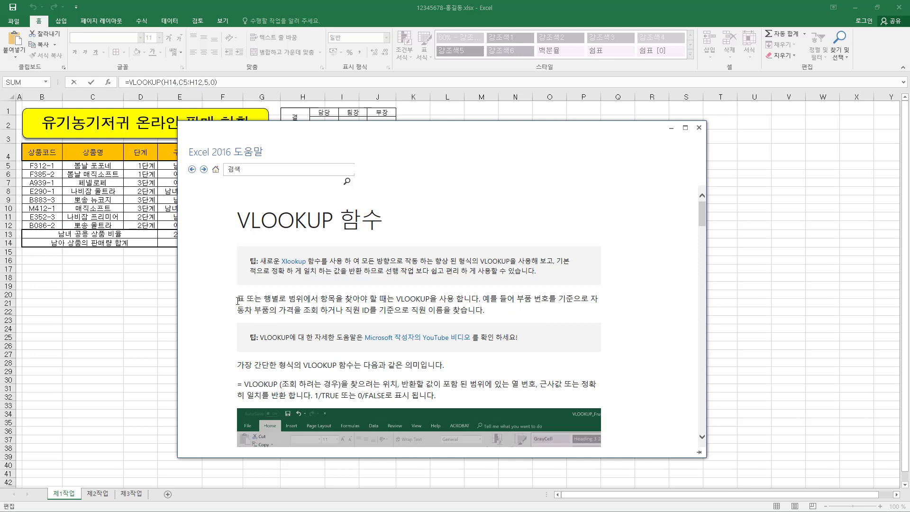
pyautogui.moveTo(239, 300); pyautogui.dragTo(557, 312)
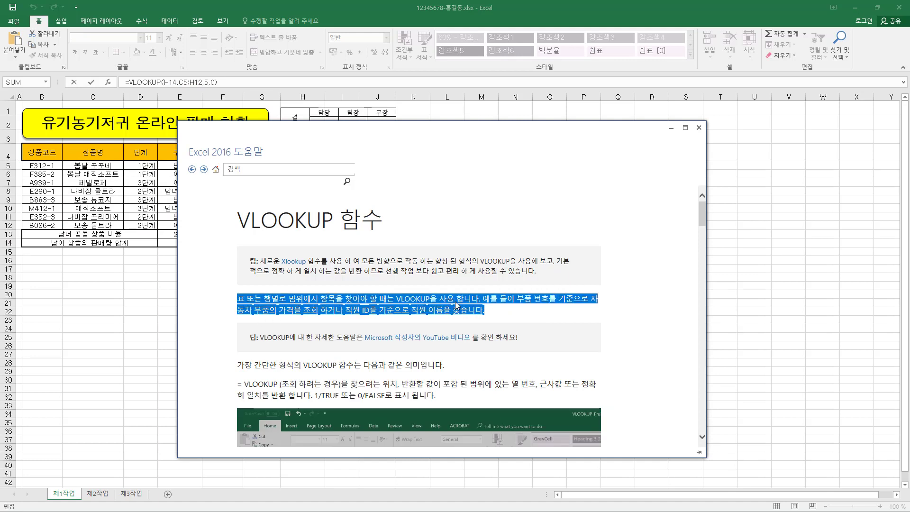
pyautogui.click(438, 308)
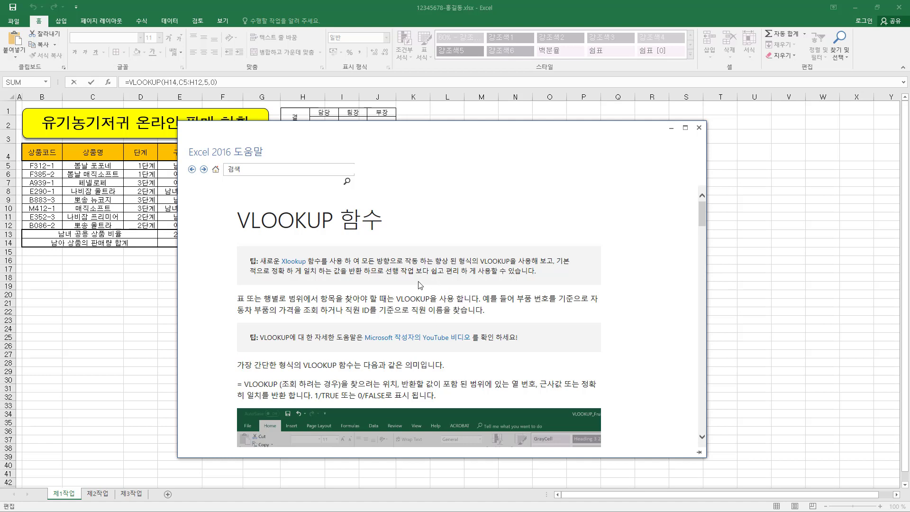
# Review the VLOOKUP arguments of J14 in the function arguments dialog, including Range_lookup, and keep the formula as entered.
pyautogui.click(142, 83)
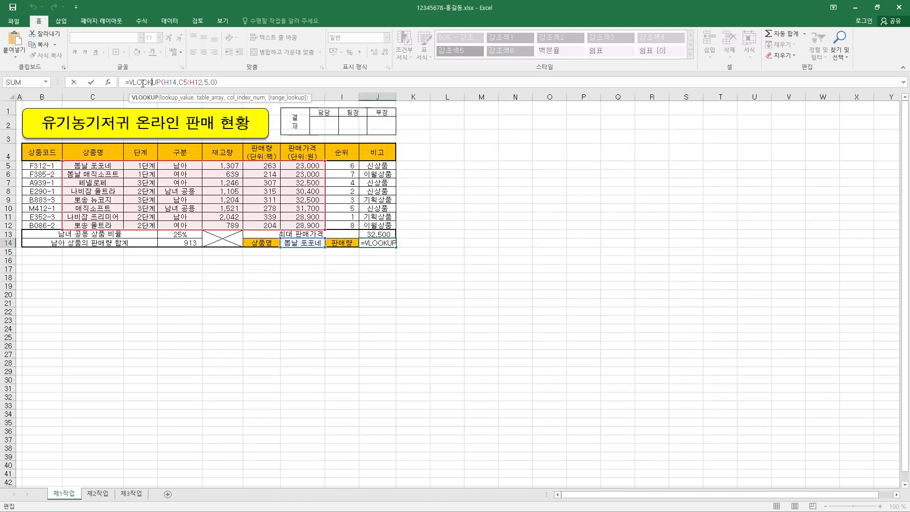
pyautogui.click(108, 82)
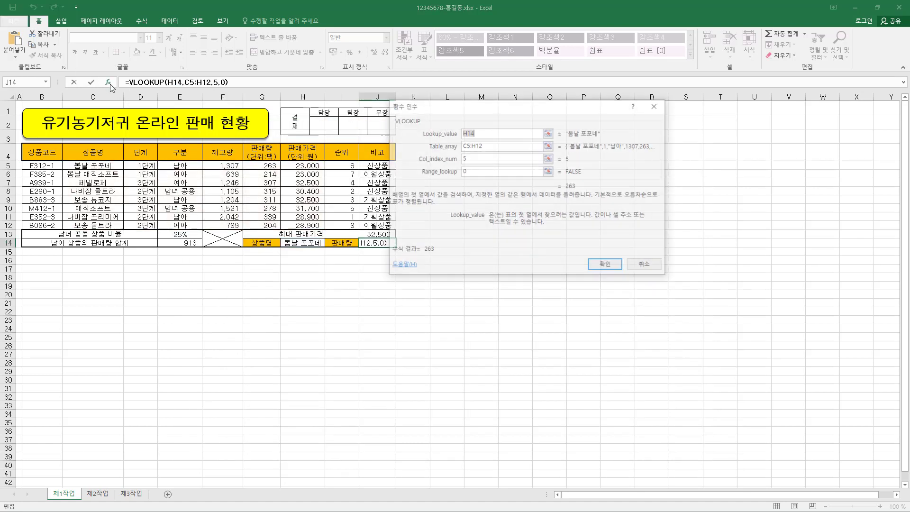
pyautogui.moveTo(488, 111); pyautogui.dragTo(522, 127)
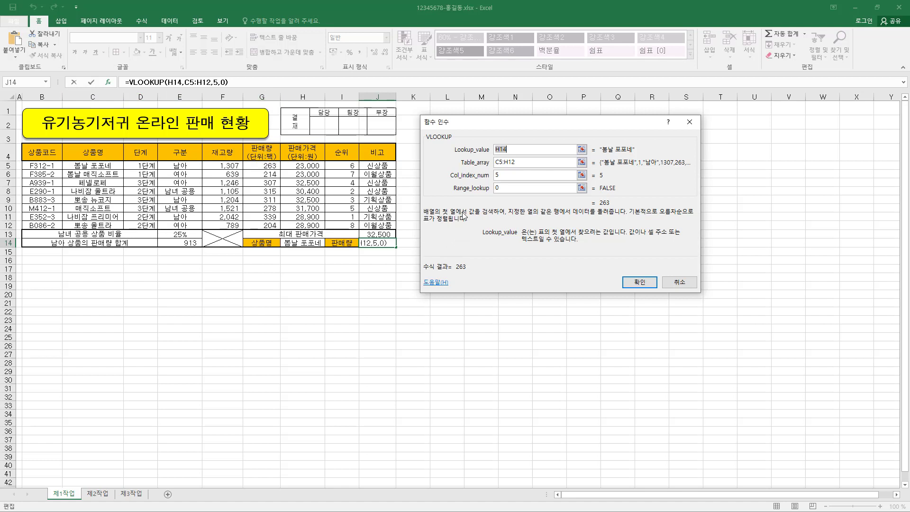
pyautogui.click(513, 189)
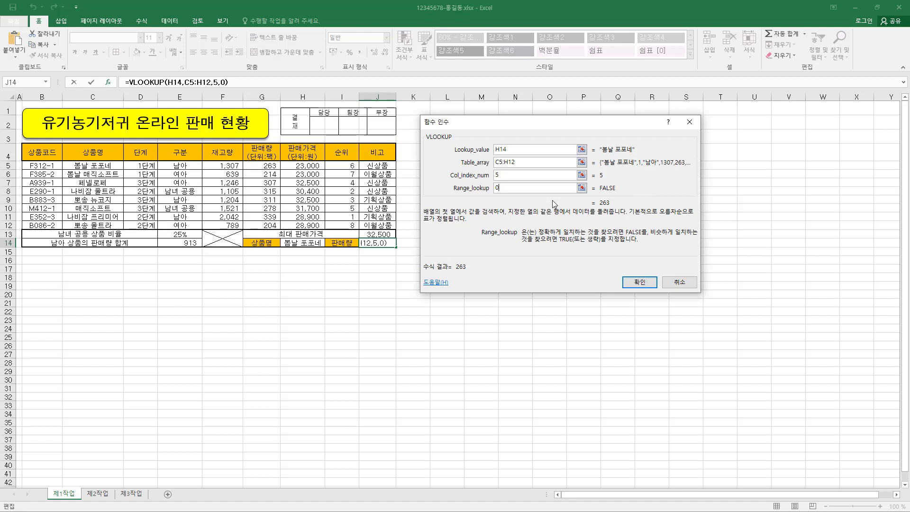
pyautogui.click(640, 282)
pyautogui.click(180, 82)
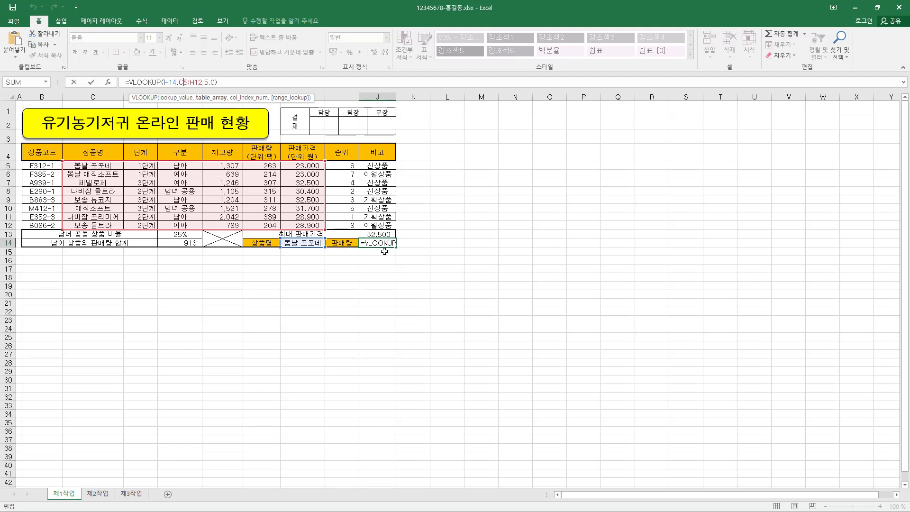
pyautogui.hotkey('ctrl', 'Return')
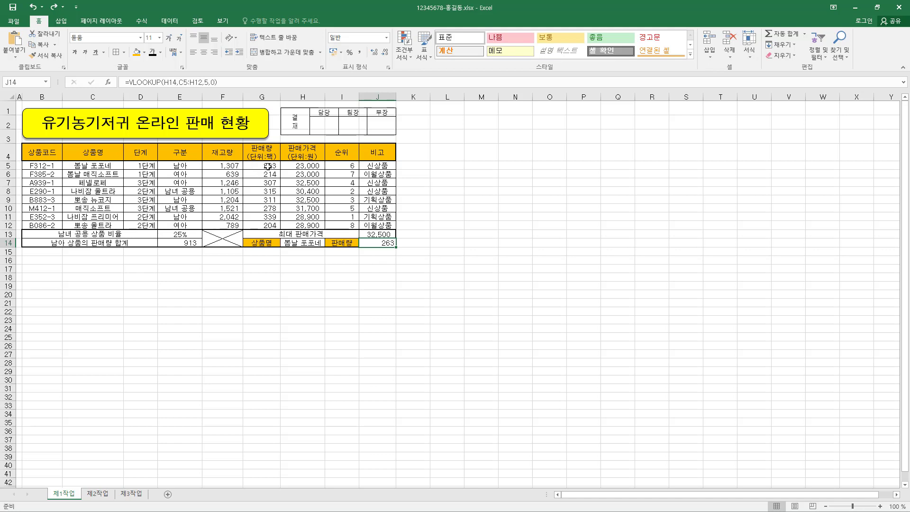
# Start a custom data bar conditional formatting rule for the 판매량 values in G5:G12.
pyautogui.moveTo(268, 166); pyautogui.dragTo(271, 226)
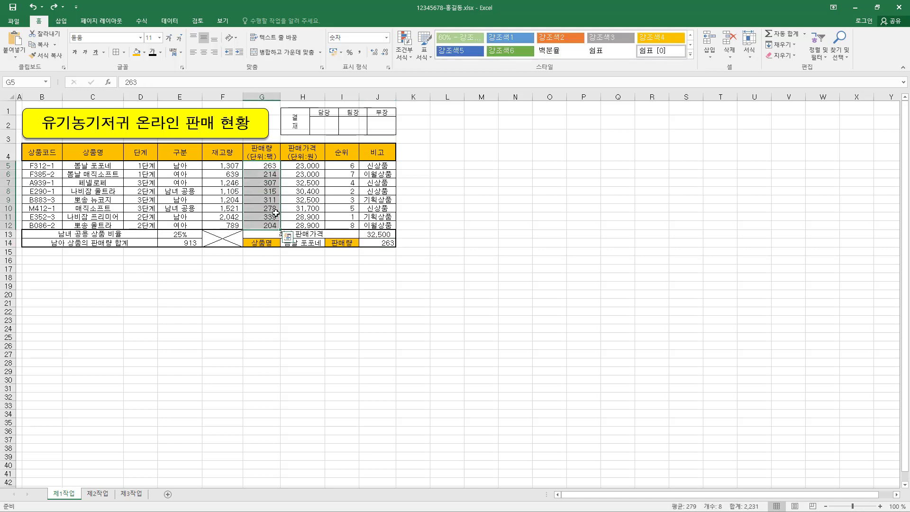
pyautogui.click(409, 49)
pyautogui.moveTo(429, 115)
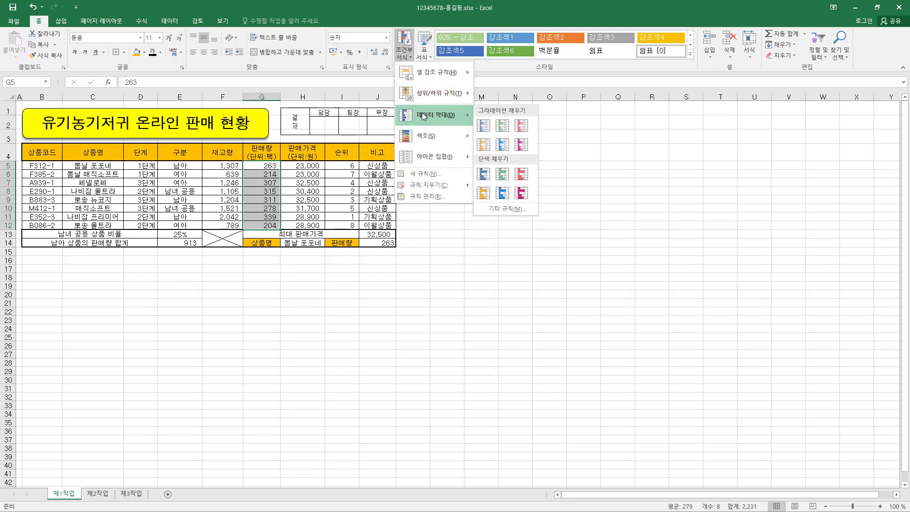
pyautogui.click(513, 206)
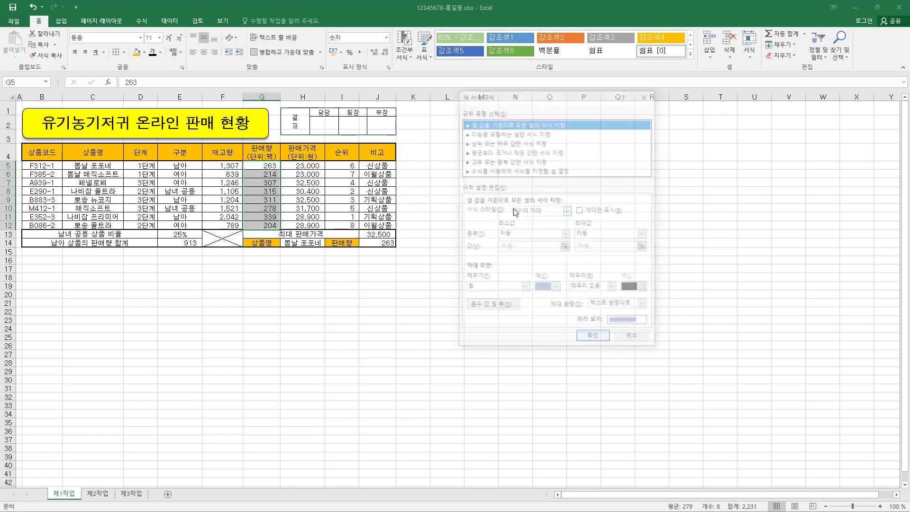
pyautogui.moveTo(538, 95); pyautogui.dragTo(506, 94)
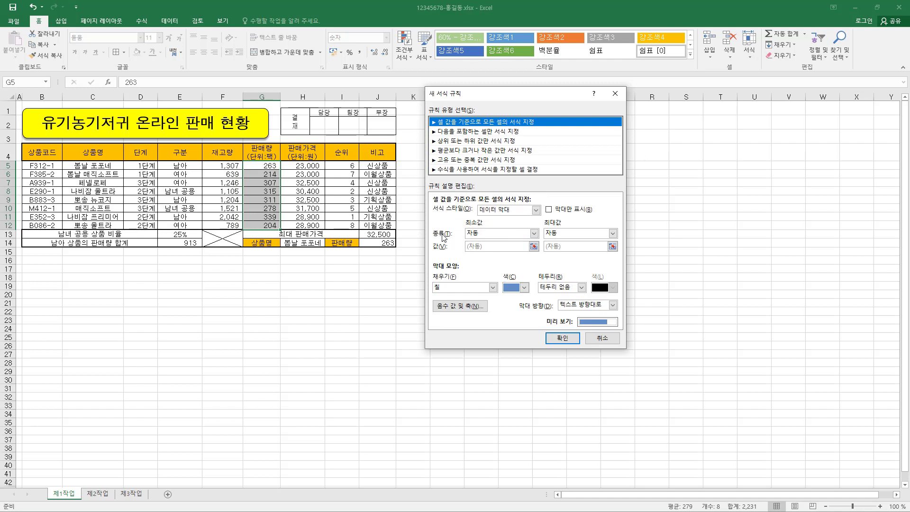
# Set the data bar rule's minimum type to 최소값 and its maximum type to 최대값.
pyautogui.click(509, 236)
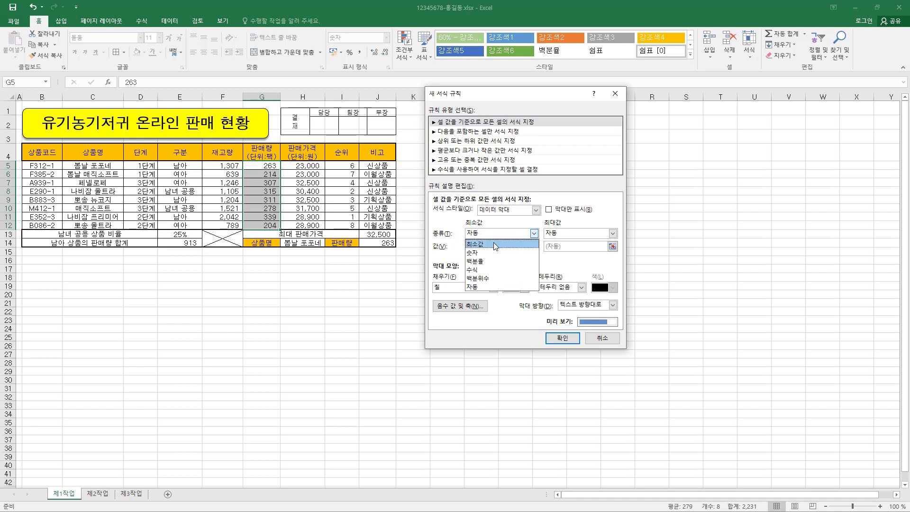
pyautogui.click(496, 251)
pyautogui.click(564, 234)
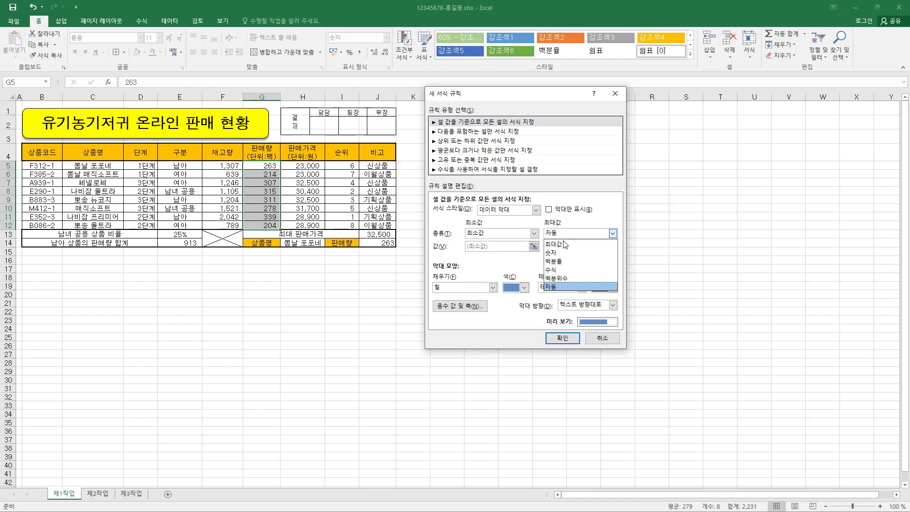
pyautogui.click(564, 246)
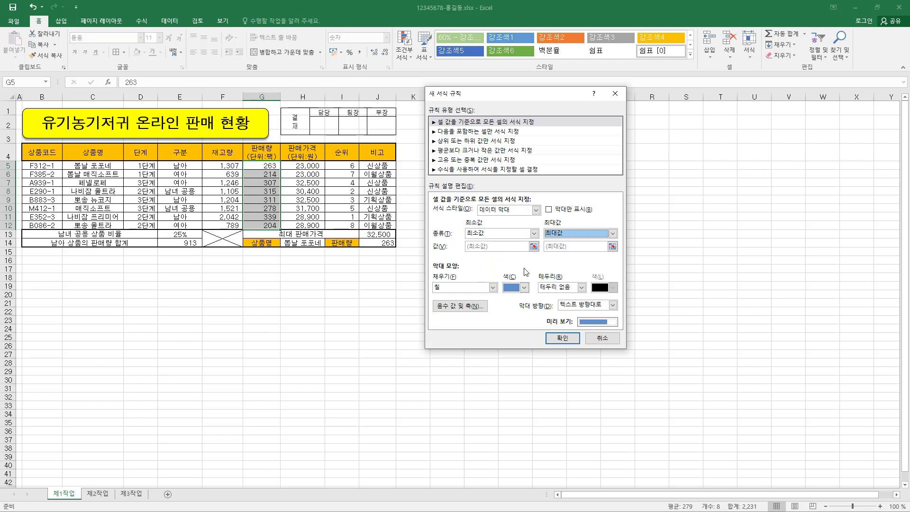
# Choose the fill style for the bar appearance in the data bar rule.
pyautogui.click(460, 288)
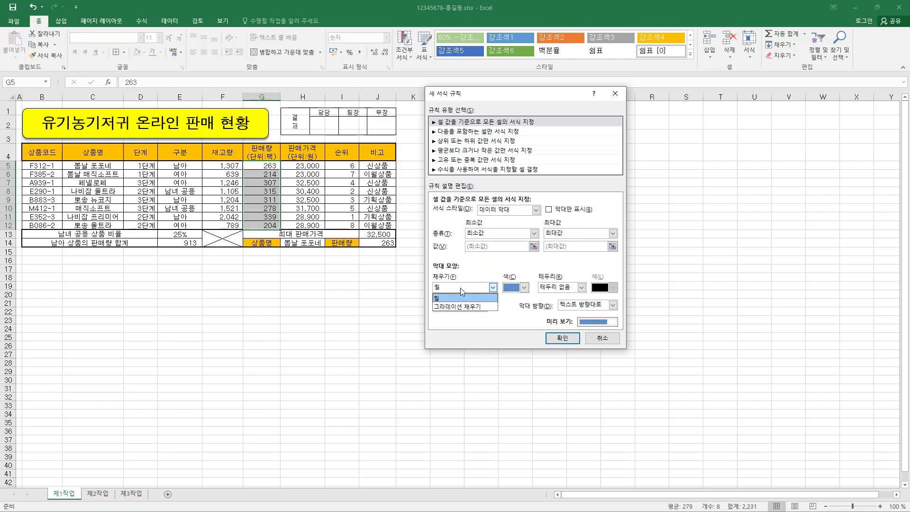
pyautogui.click(460, 298)
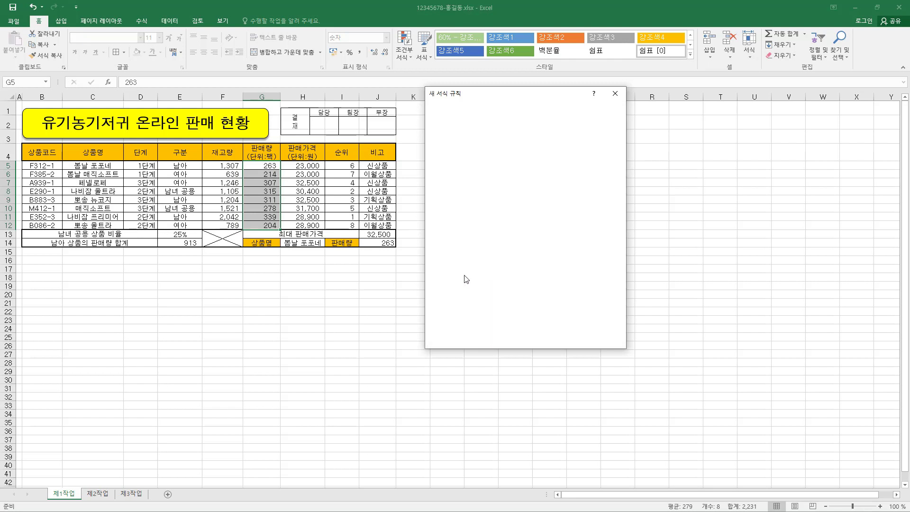
pyautogui.click(473, 289)
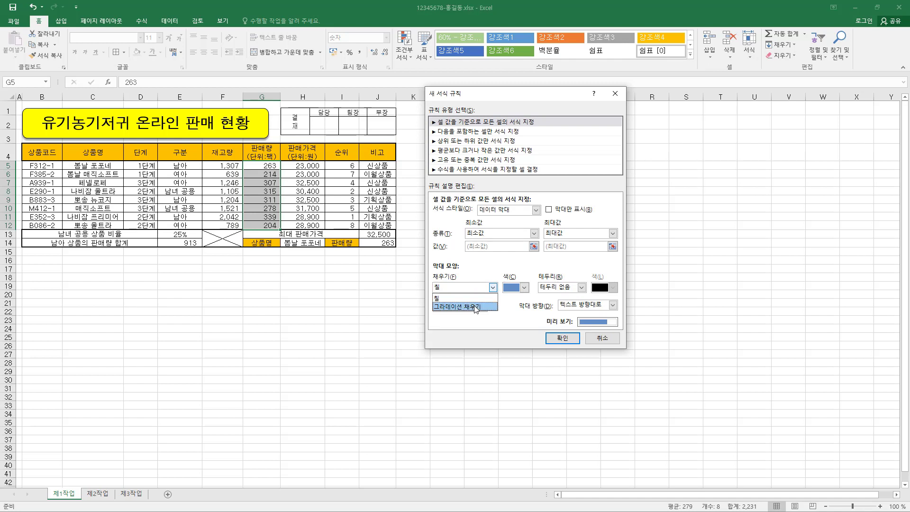
# Set the data bars for G5:G12 to gradient fill in standard red with no border, and apply the formatting rule.
pyautogui.click(476, 307)
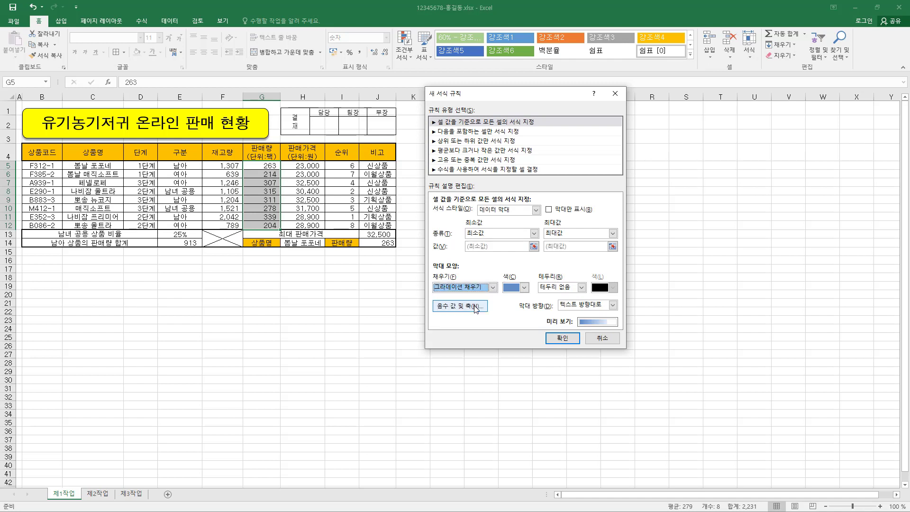
pyautogui.click(525, 287)
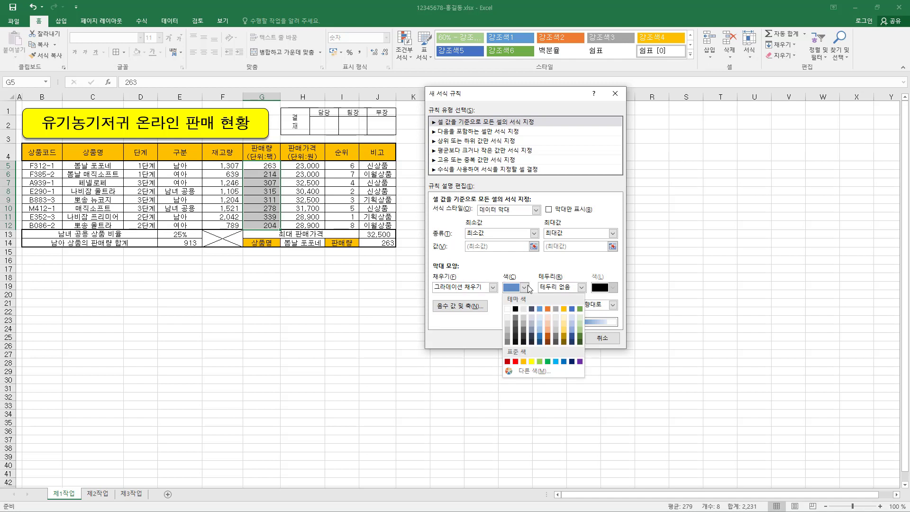
pyautogui.click(516, 362)
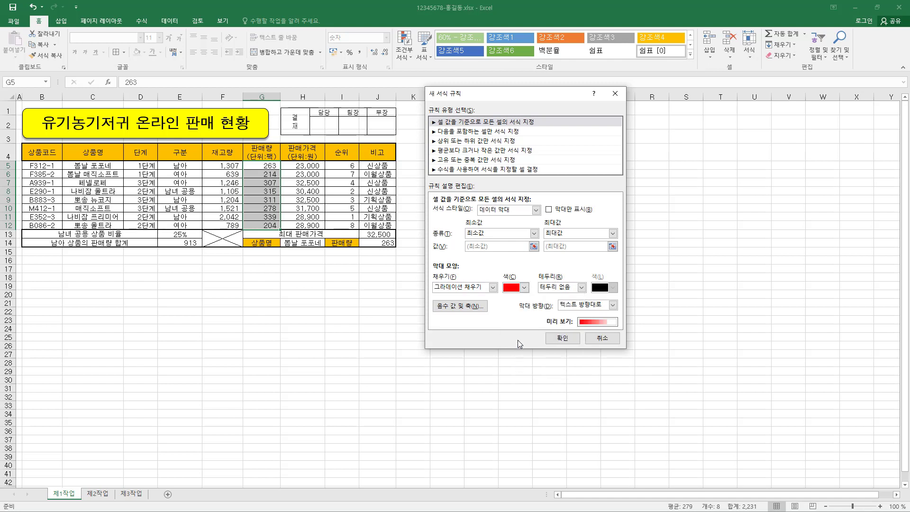
pyautogui.click(569, 291)
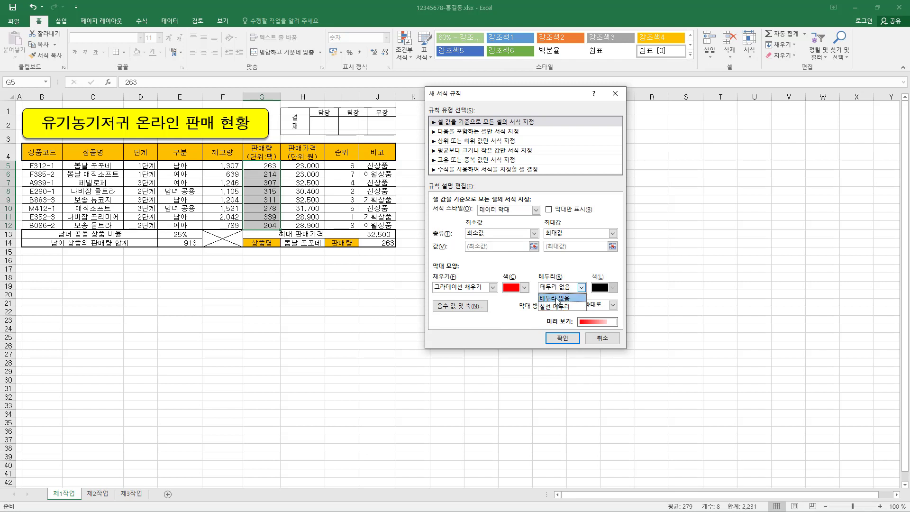
pyautogui.click(557, 299)
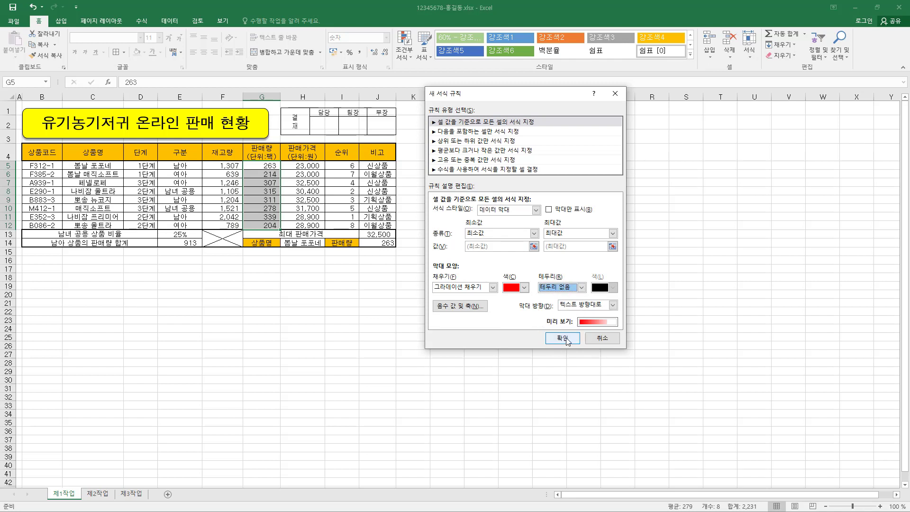
pyautogui.click(565, 338)
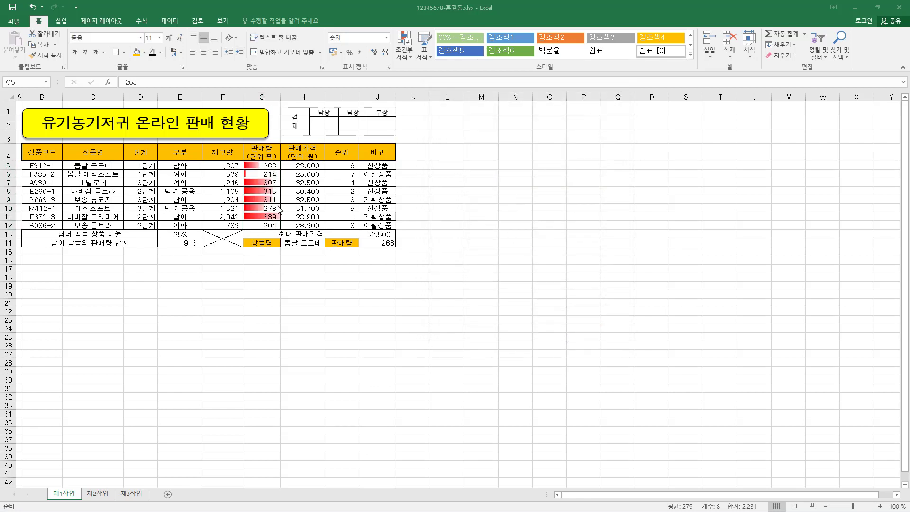
pyautogui.click(304, 267)
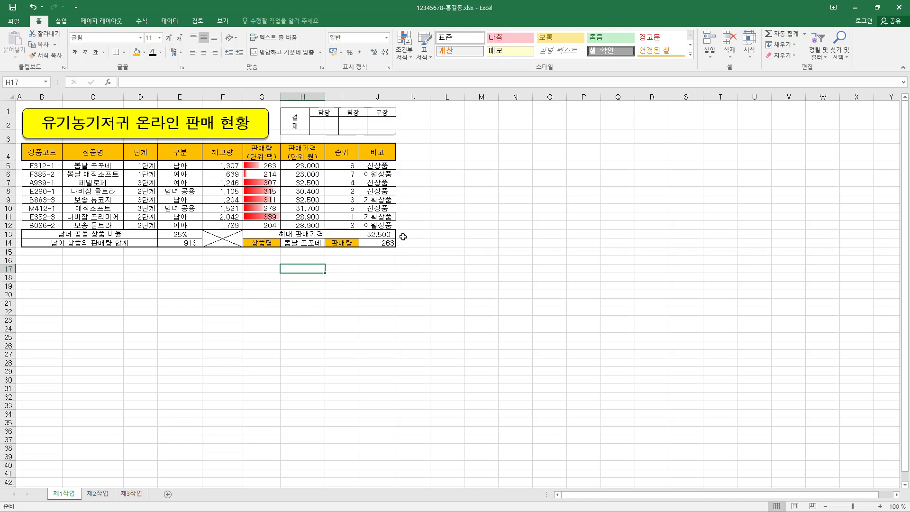
# Copy the table range B4:H12 from sheet 제1작업 and paste it at B2 of sheet 제2작업.
pyautogui.moveTo(50, 149)
pyautogui.mouseDown()
pyautogui.moveTo(304, 185)
pyautogui.moveTo(354, 237)
pyautogui.moveTo(304, 226)
pyautogui.mouseUp()
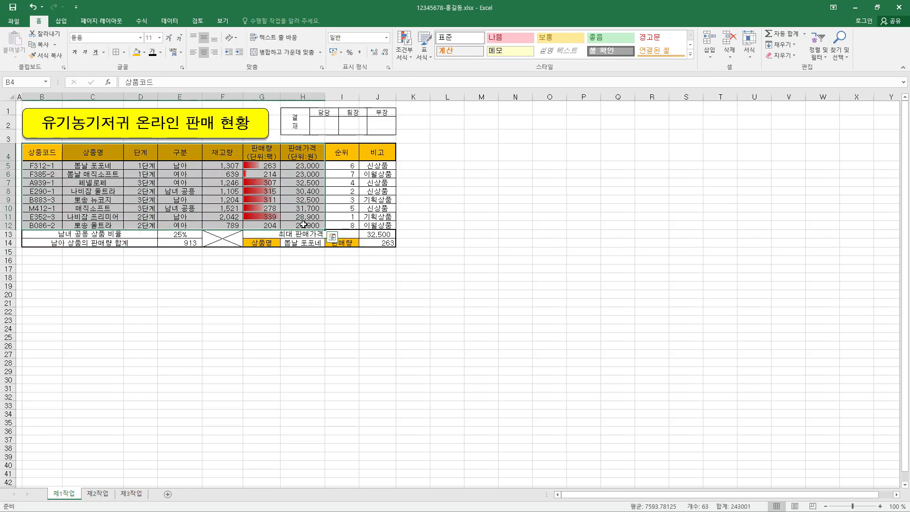
pyautogui.hotkey('ctrl', 'c')
pyautogui.hotkey('ctrl', 'q')
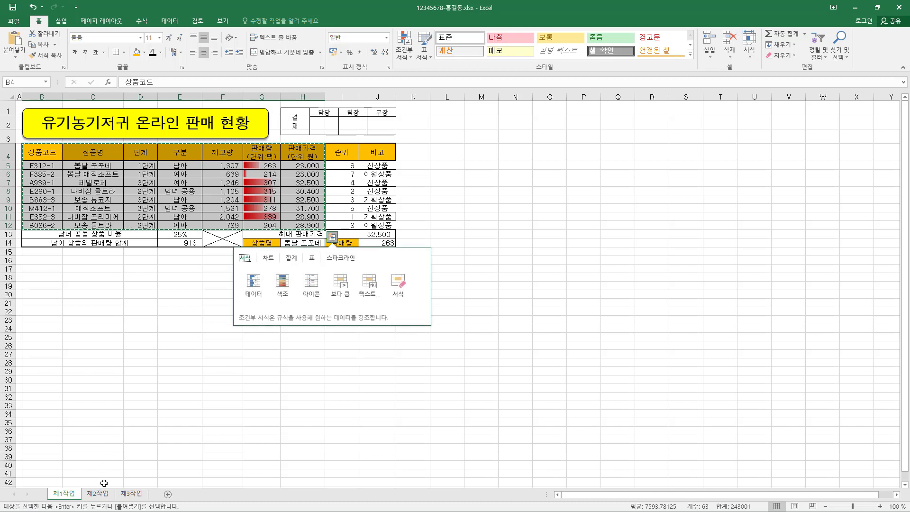
pyautogui.click(97, 494)
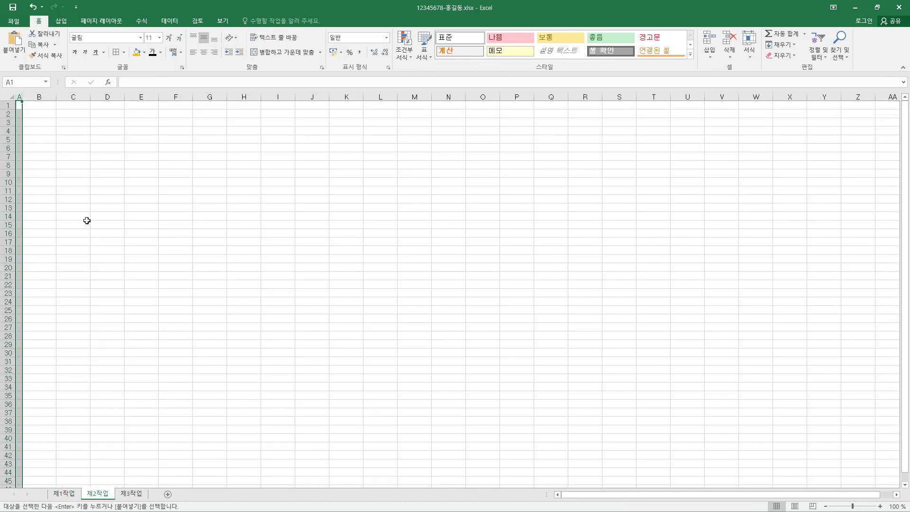
pyautogui.click(39, 115)
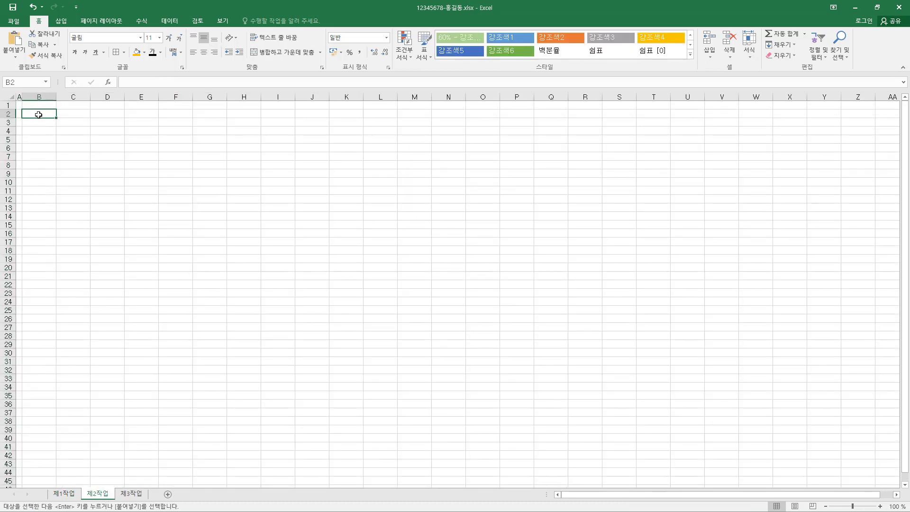
pyautogui.hotkey('ctrl', 'v')
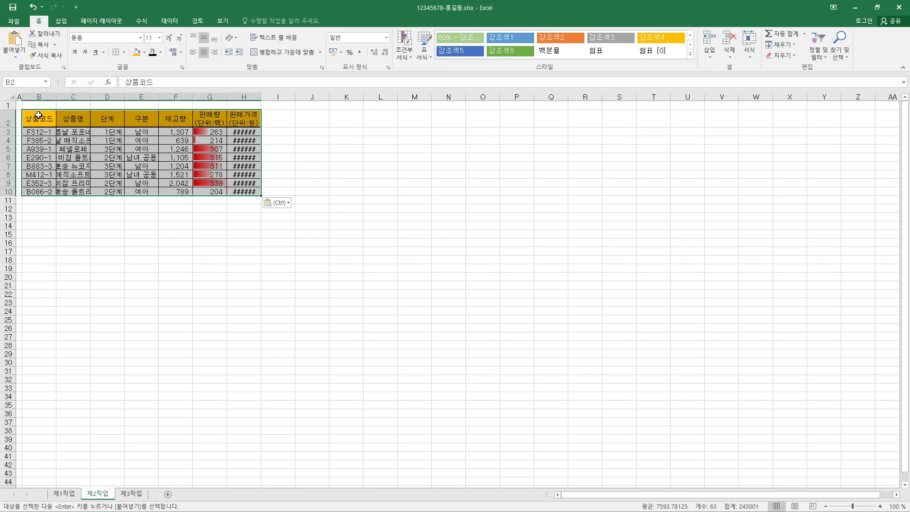
# Paste the source table's column widths onto the copied table using Paste Special.
pyautogui.click(16, 57)
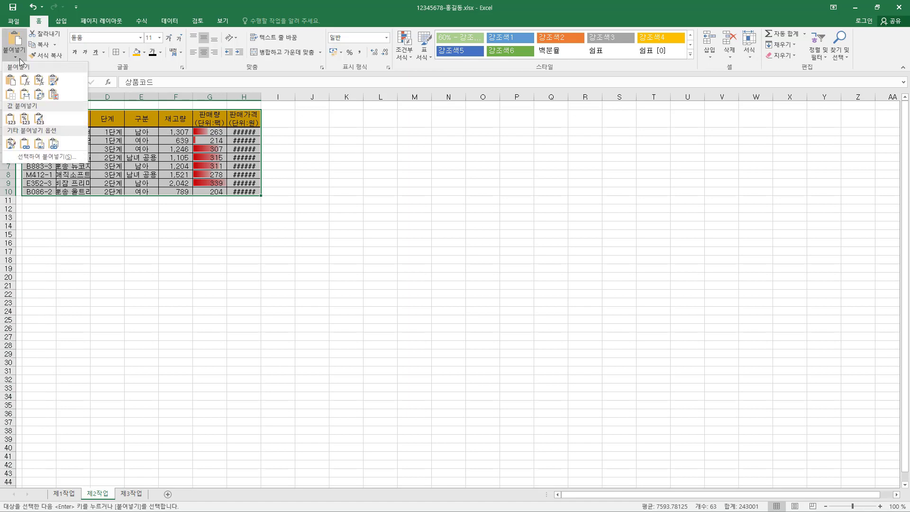
pyautogui.click(46, 157)
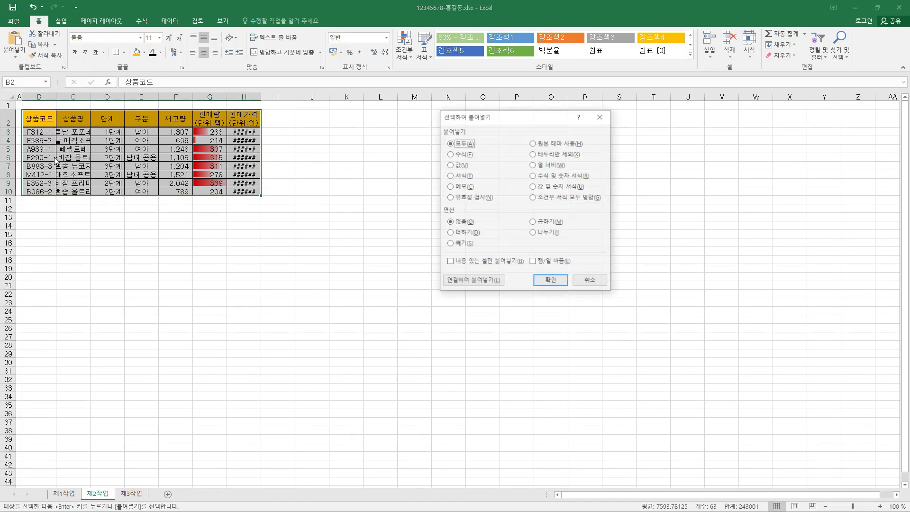
pyautogui.click(553, 166)
pyautogui.click(552, 281)
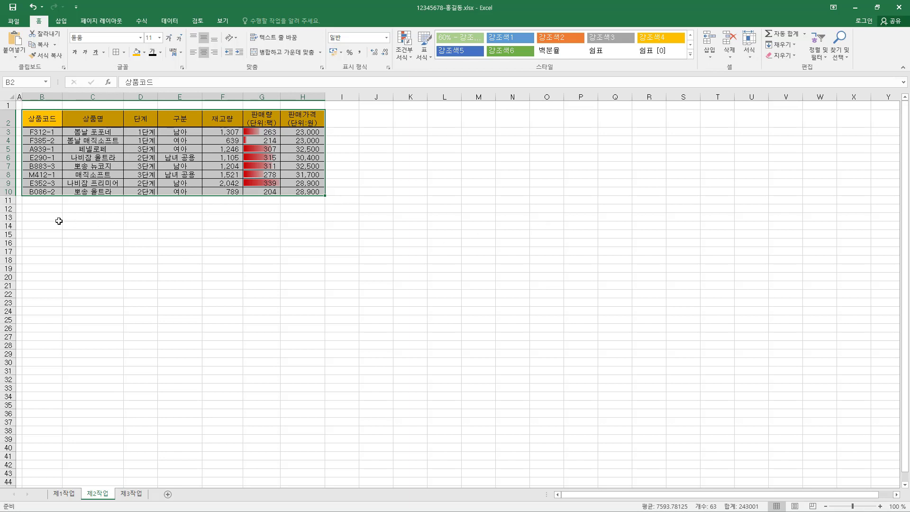
# Merge and center B11:G11 below the table and enter the label 판매량의 평균.
pyautogui.moveTo(42, 202); pyautogui.dragTo(252, 201)
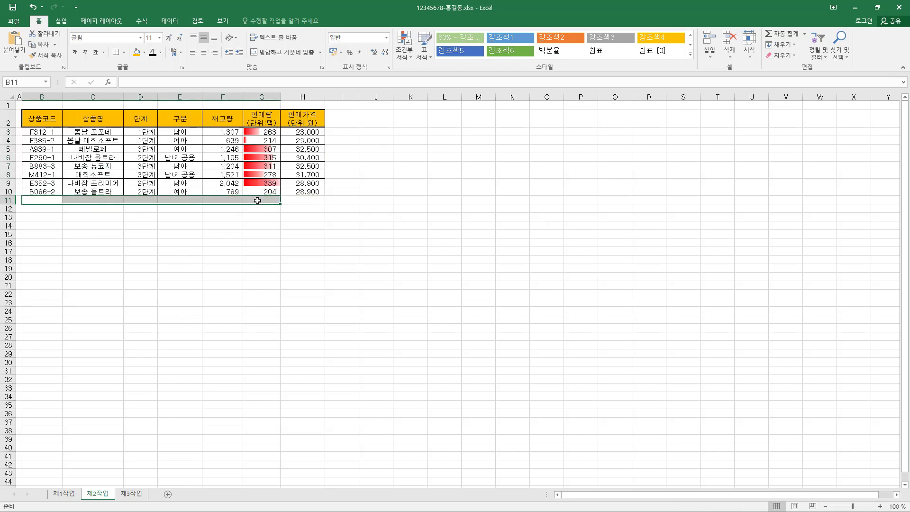
pyautogui.click(285, 55)
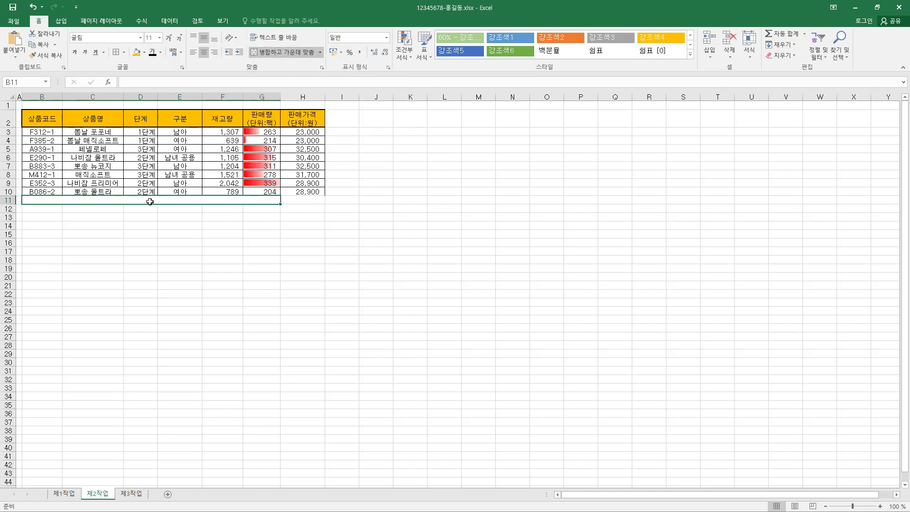
pyautogui.write('판매량의 평균')
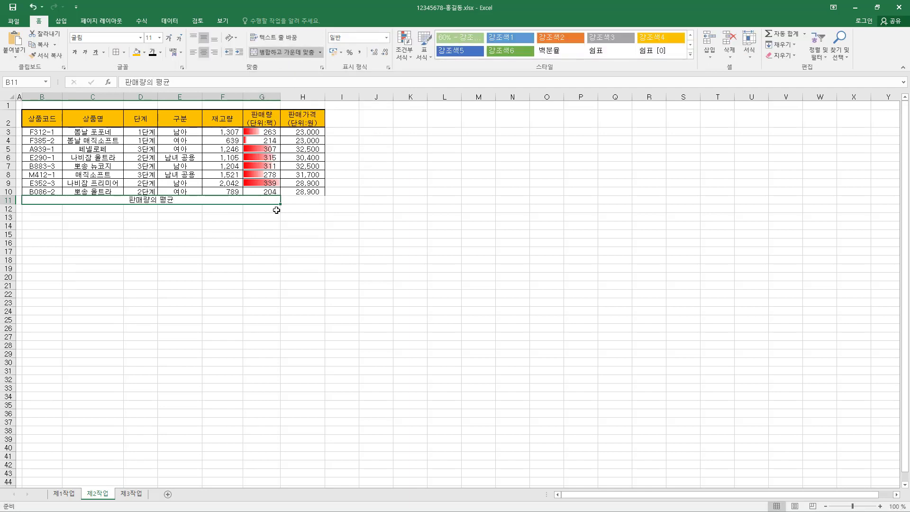
# Enter the formula =AVERAGE(G3:G10) in H11 and check its referenced range.
pyautogui.click(313, 202)
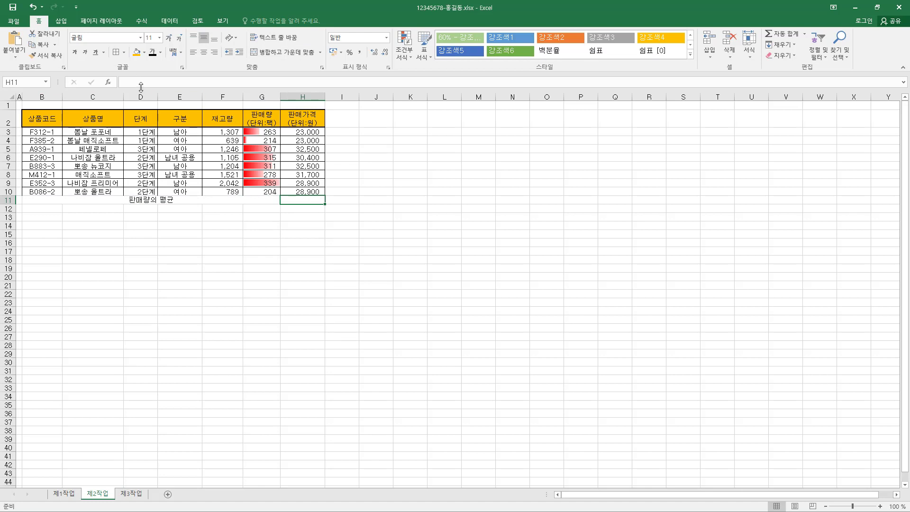
pyautogui.write('=')
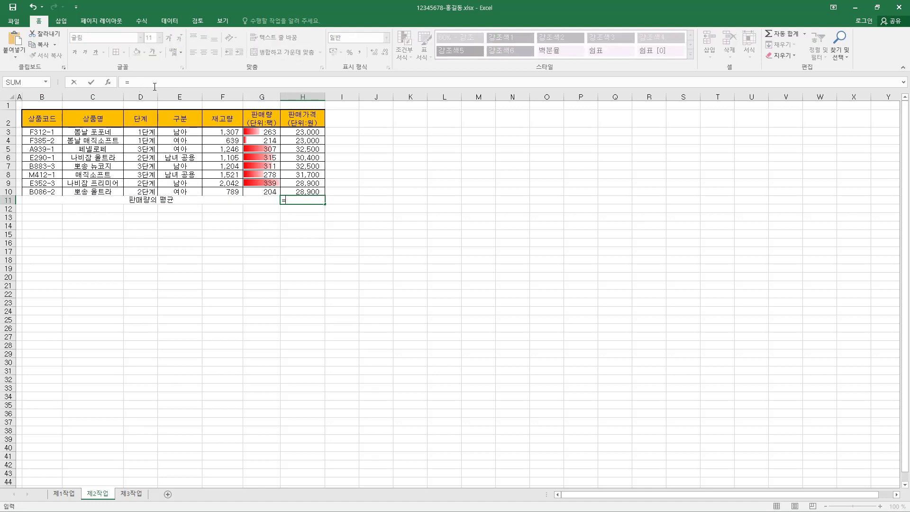
pyautogui.write('AVERAGE(G3:G10)')
pyautogui.moveTo(166, 82); pyautogui.dragTo(231, 84)
pyautogui.press('BackSpace')
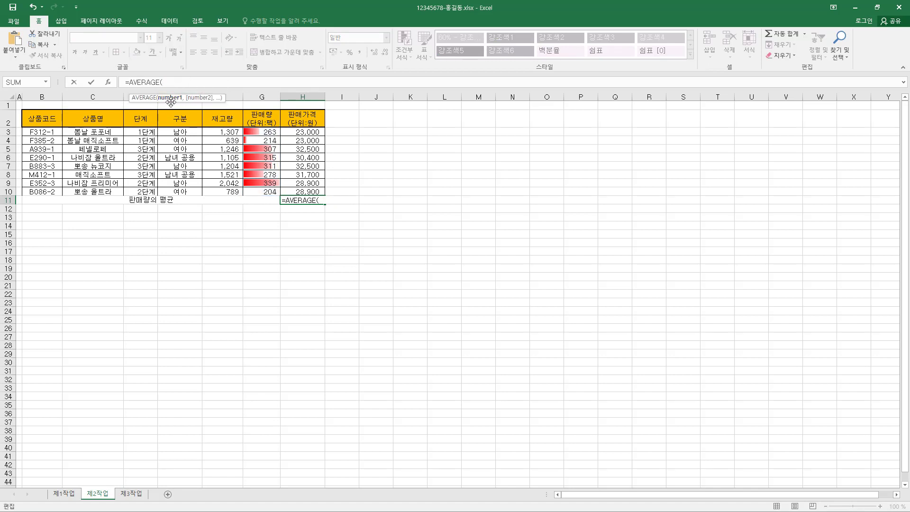
pyautogui.click(109, 82)
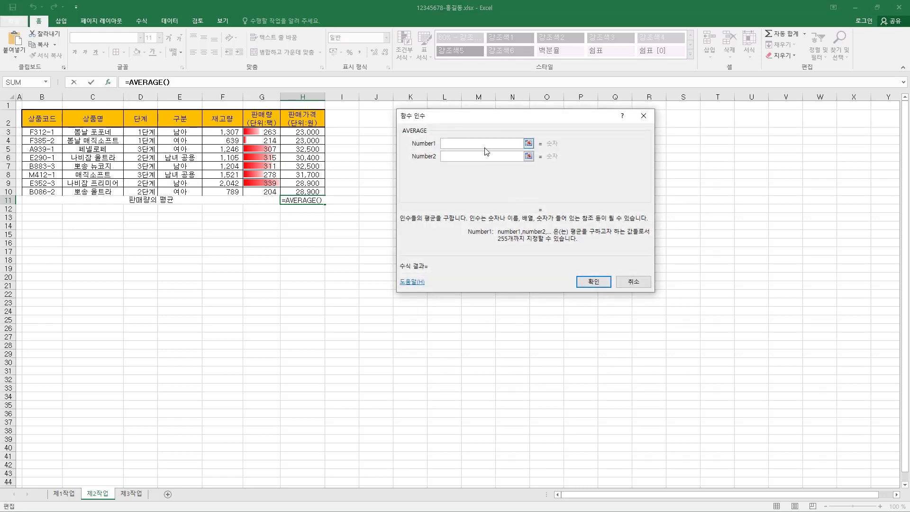
pyautogui.press('Escape')
pyautogui.write('=AVERAGE(G3:G10)')
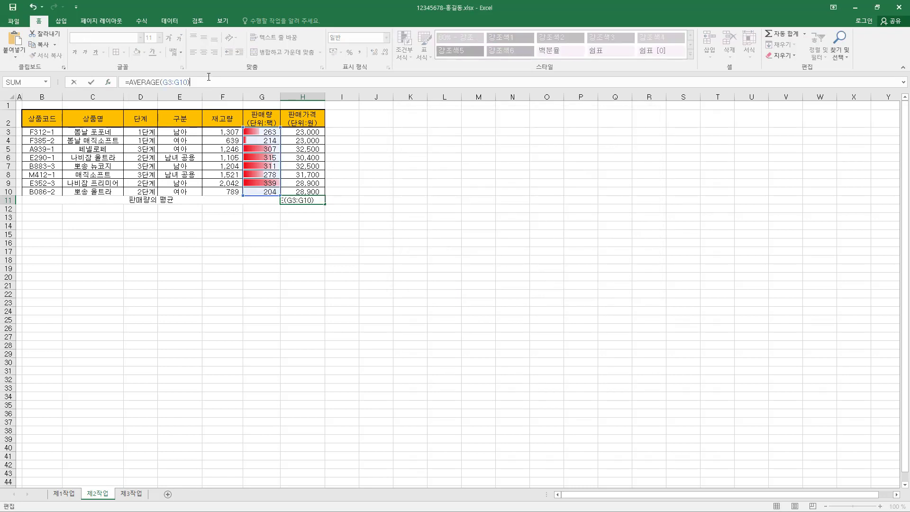
pyautogui.press('Return')
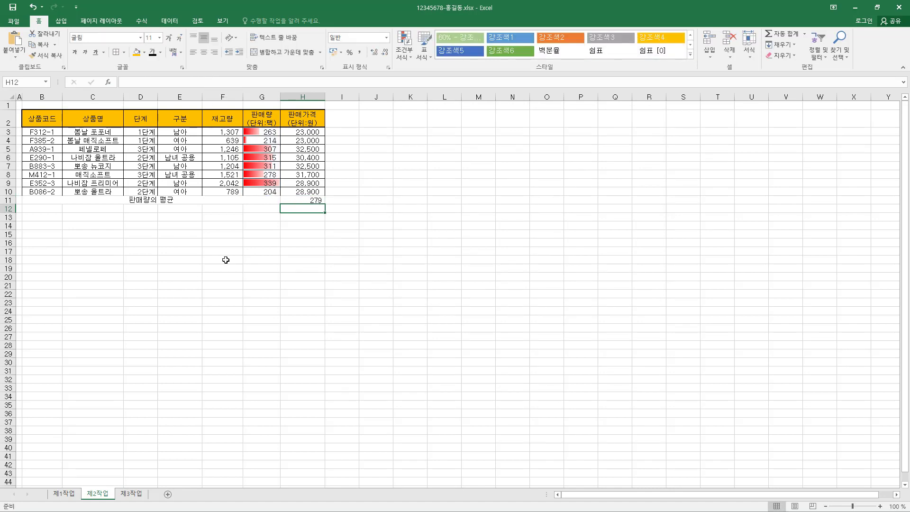
pyautogui.click(304, 202)
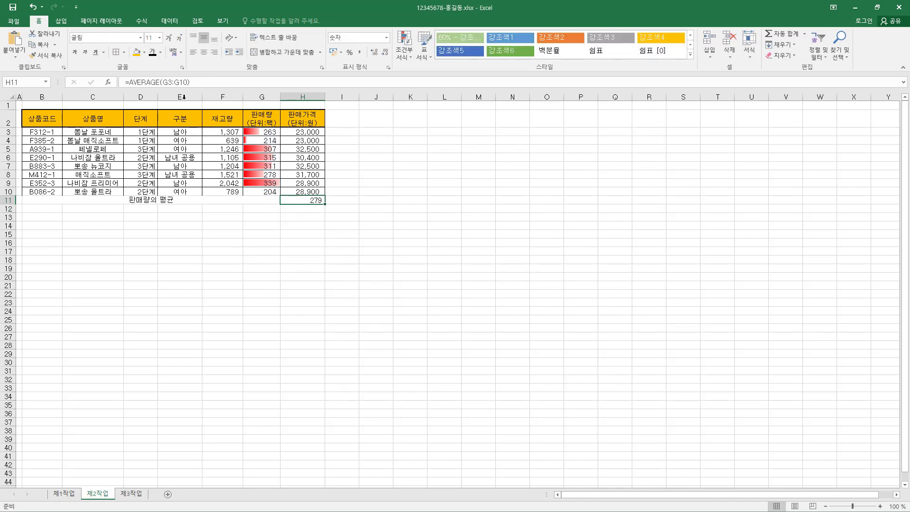
pyautogui.click(169, 84)
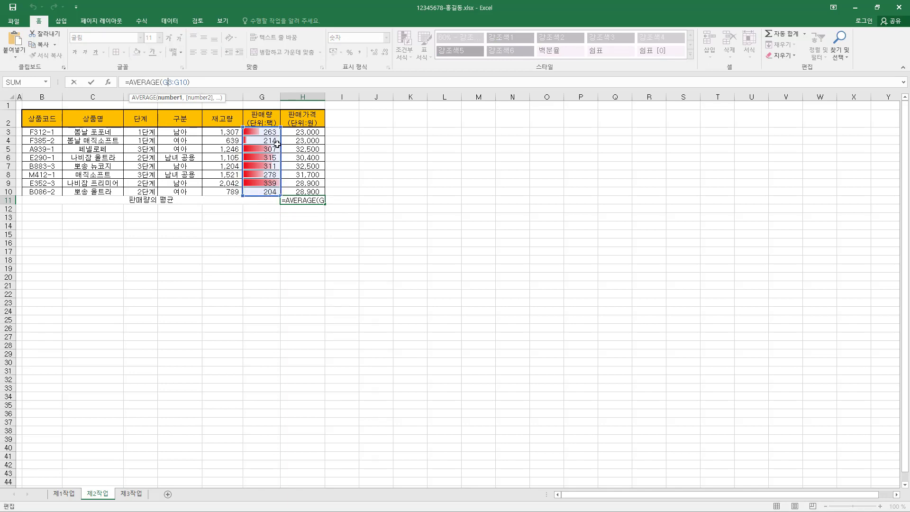
pyautogui.click(91, 83)
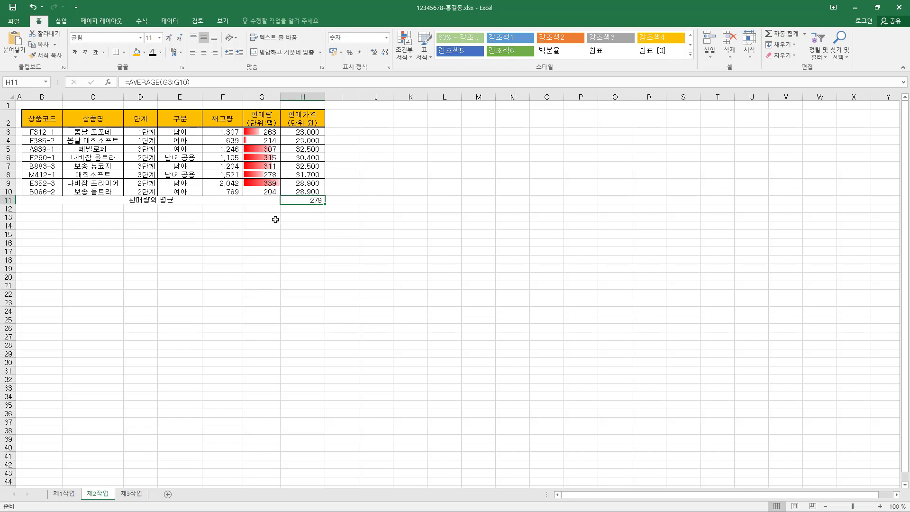
# Apply a solid outline border around the average row B11:H11 through the cell format settings.
pyautogui.moveTo(46, 200); pyautogui.dragTo(294, 203)
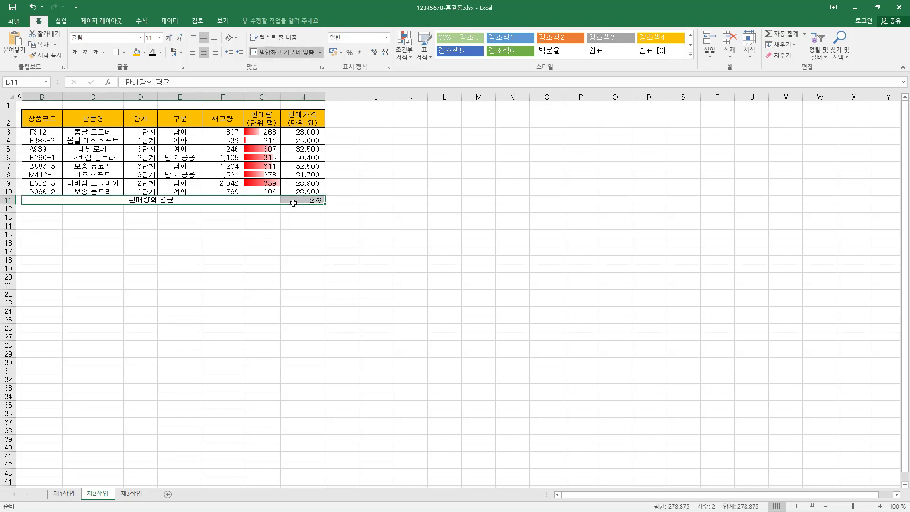
pyautogui.hotkey('ctrl', '1')
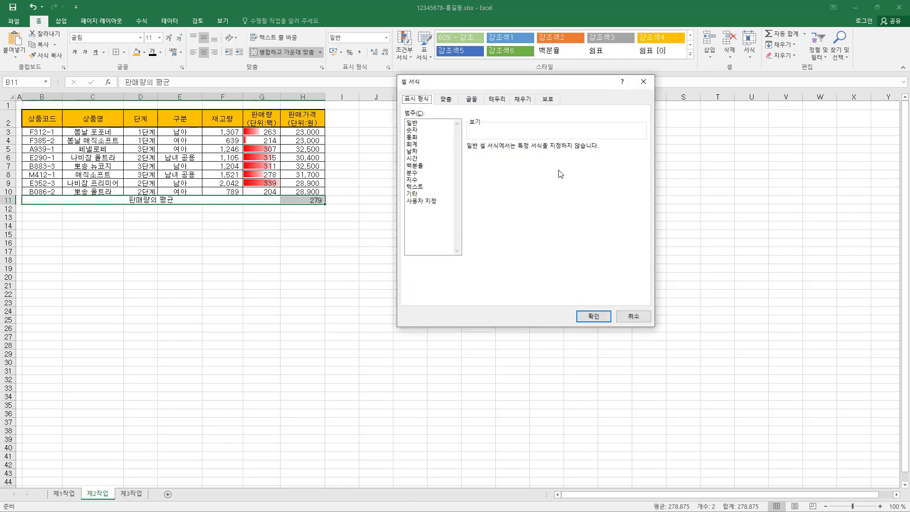
pyautogui.click(503, 103)
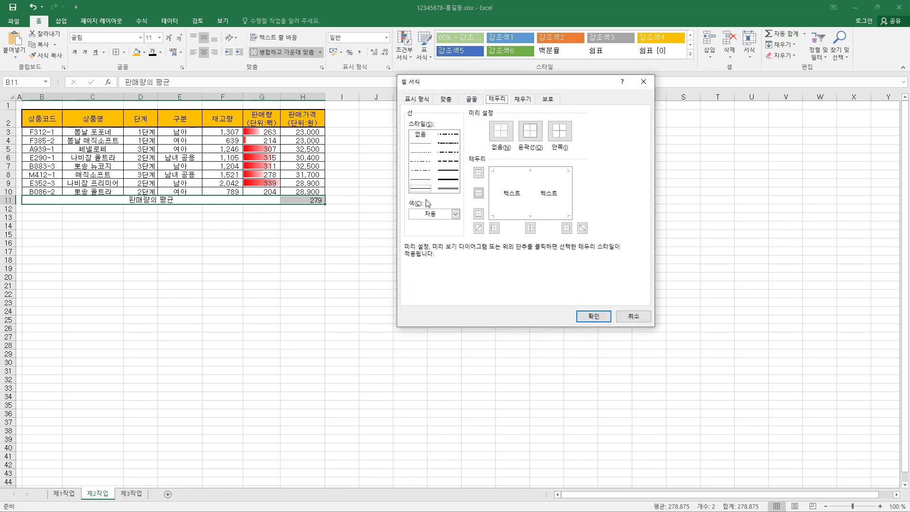
pyautogui.click(478, 173)
pyautogui.click(495, 228)
pyautogui.click(531, 131)
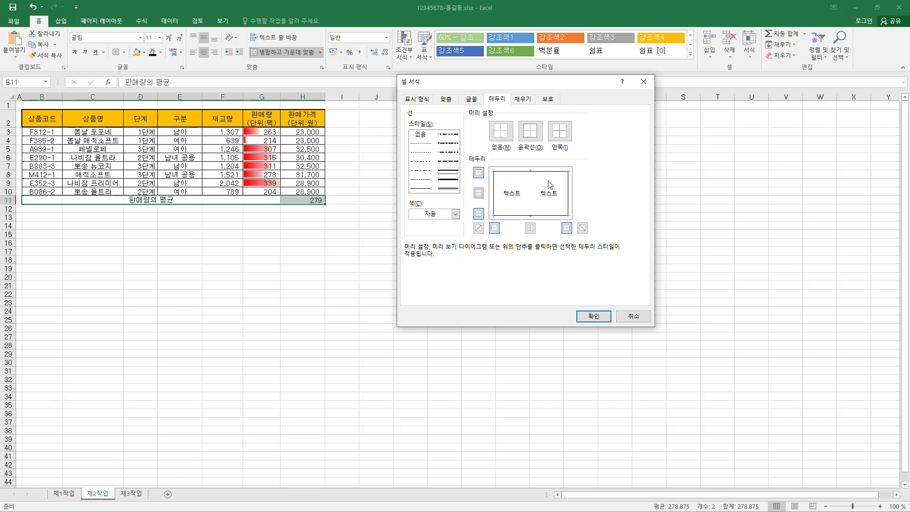
pyautogui.click(495, 174)
pyautogui.click(602, 317)
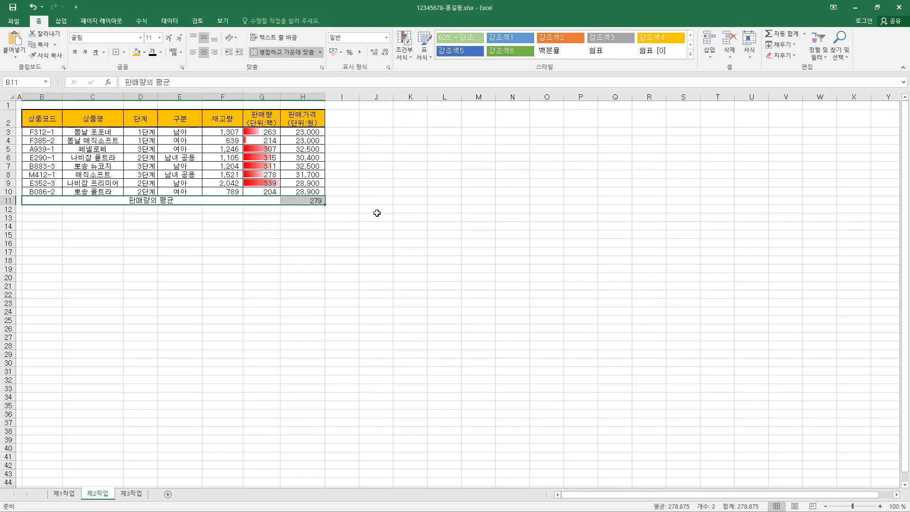
pyautogui.click(319, 210)
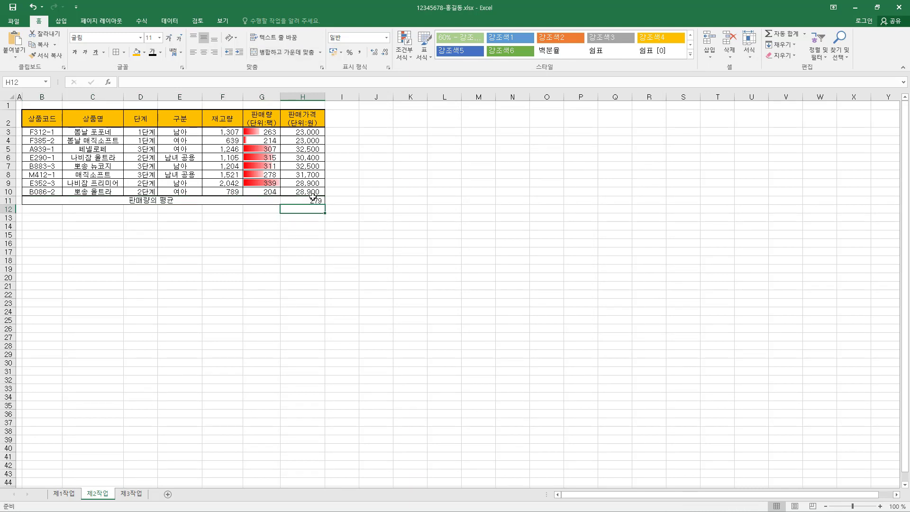
# Apply all borders to the average row B11:H11 below the table.
pyautogui.moveTo(118, 200); pyautogui.dragTo(307, 203)
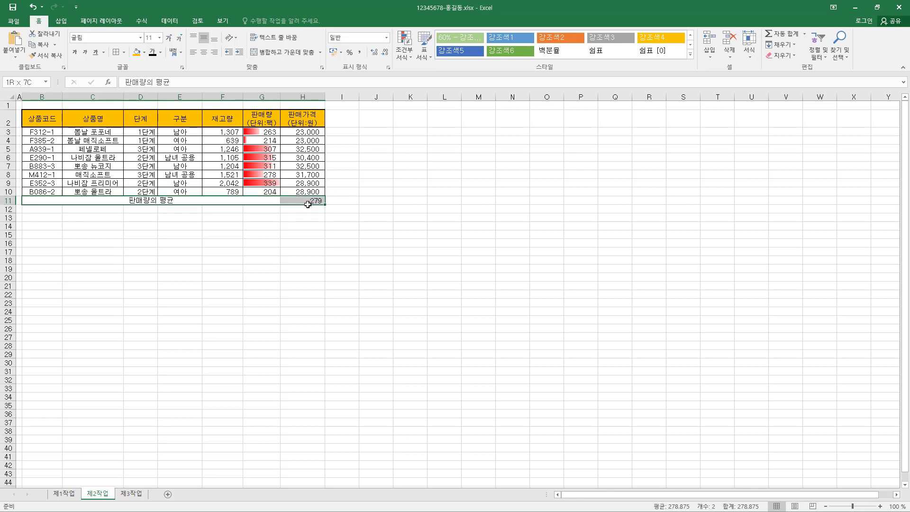
pyautogui.click(123, 52)
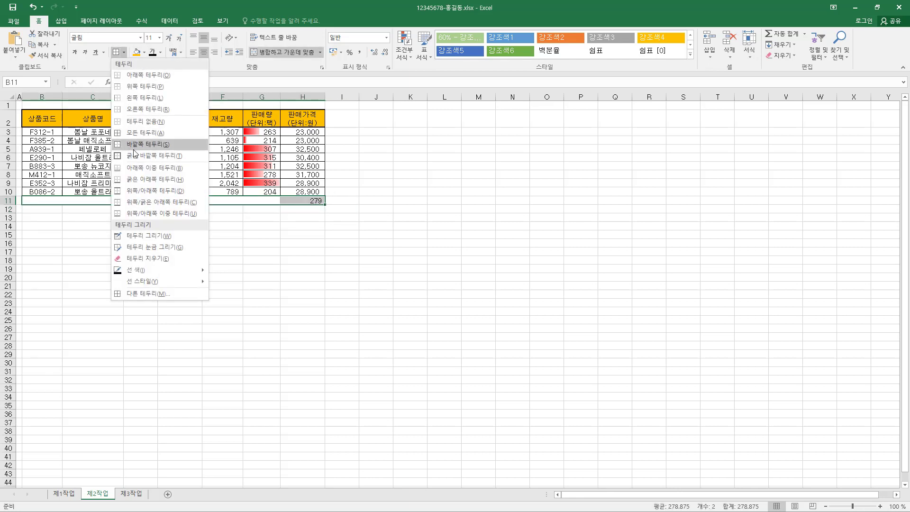
pyautogui.click(145, 134)
pyautogui.click(299, 211)
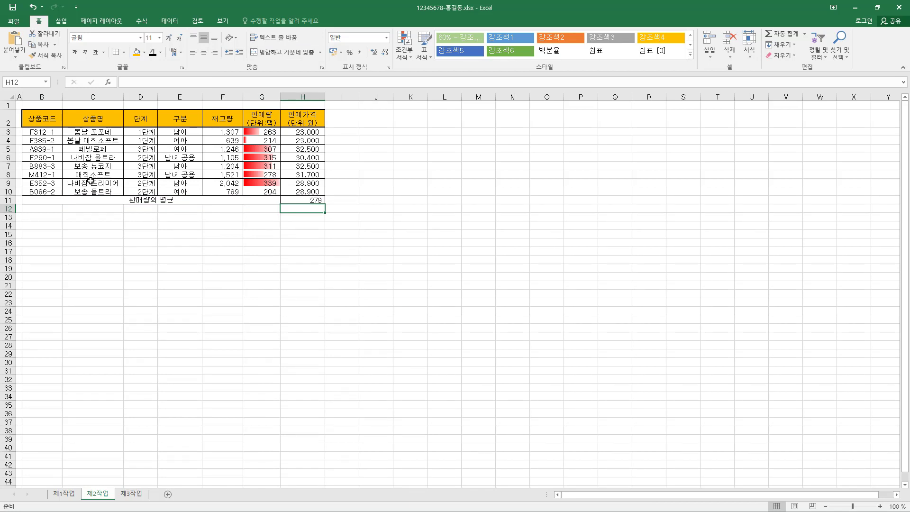
# Run Goal Seek so the average in H11 reaches 300 by changing the sales quantity in G10.
pyautogui.click(101, 193)
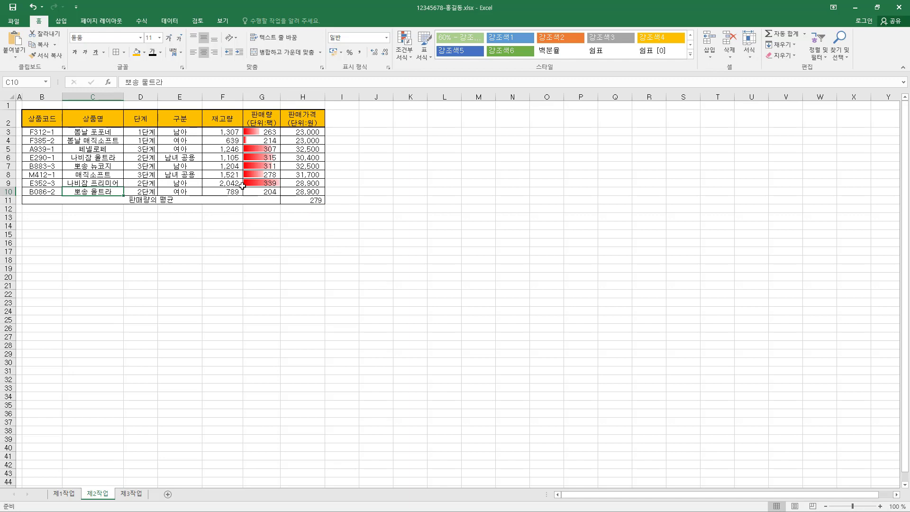
pyautogui.click(273, 192)
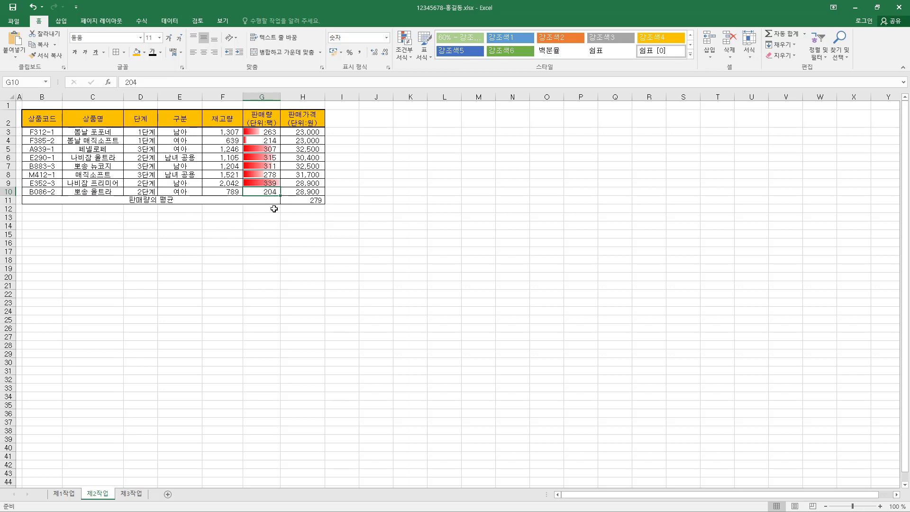
pyautogui.click(317, 201)
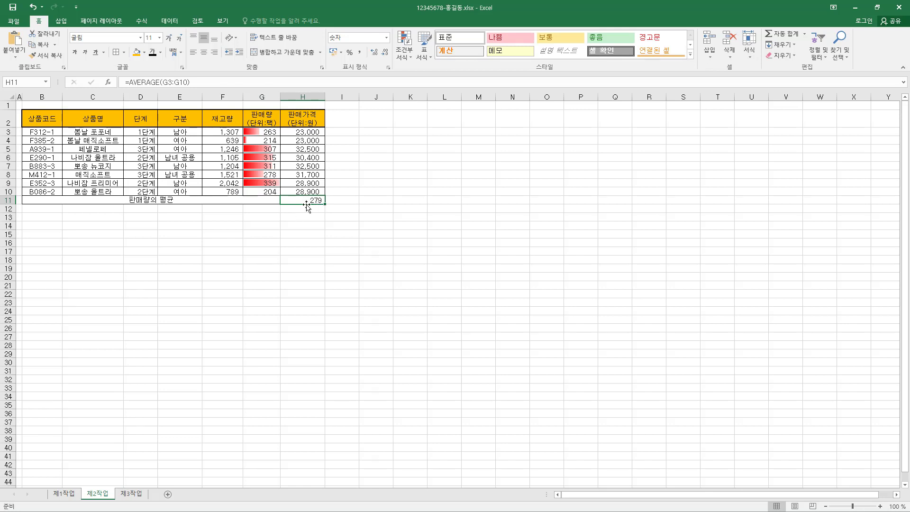
pyautogui.click(175, 24)
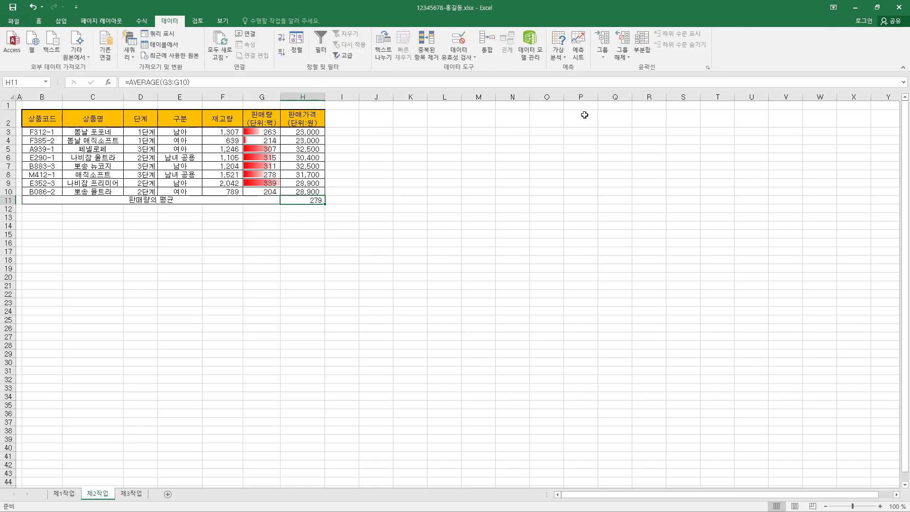
pyautogui.click(559, 60)
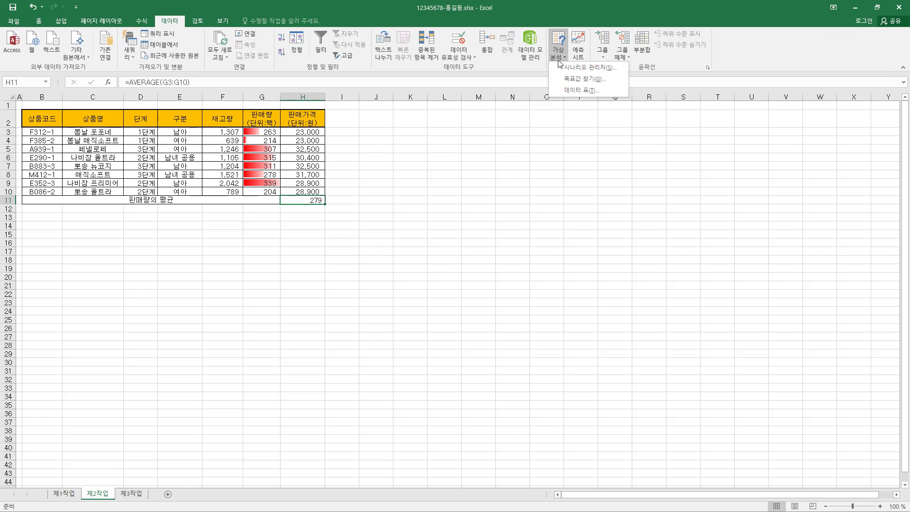
pyautogui.click(582, 79)
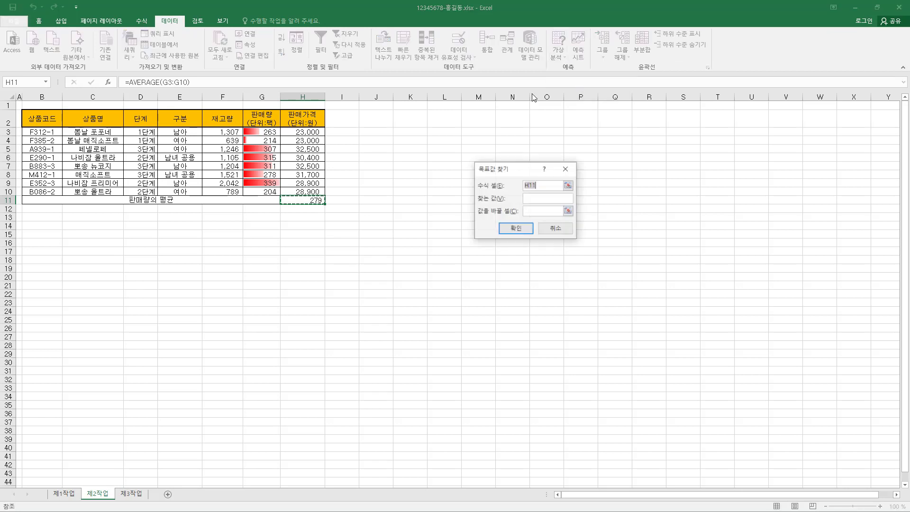
pyautogui.moveTo(530, 172); pyautogui.dragTo(438, 146)
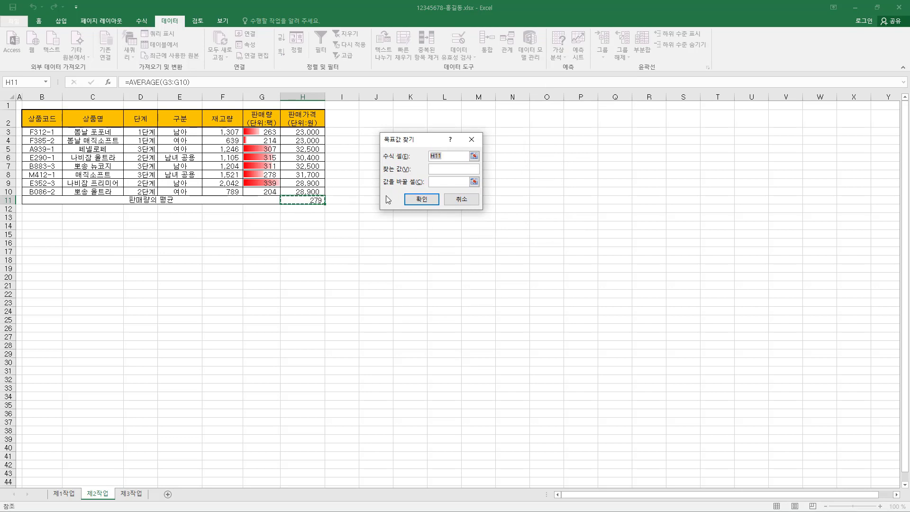
pyautogui.click(445, 172)
pyautogui.click(270, 191)
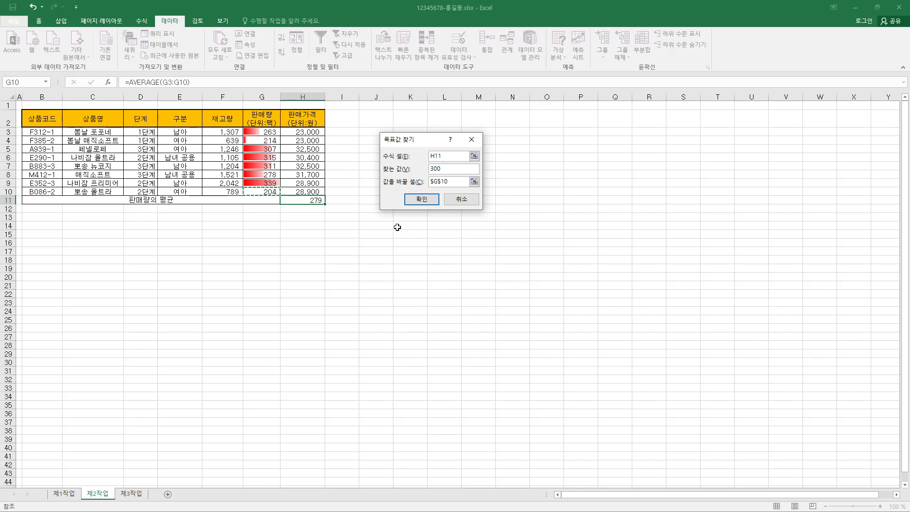
pyautogui.click(422, 199)
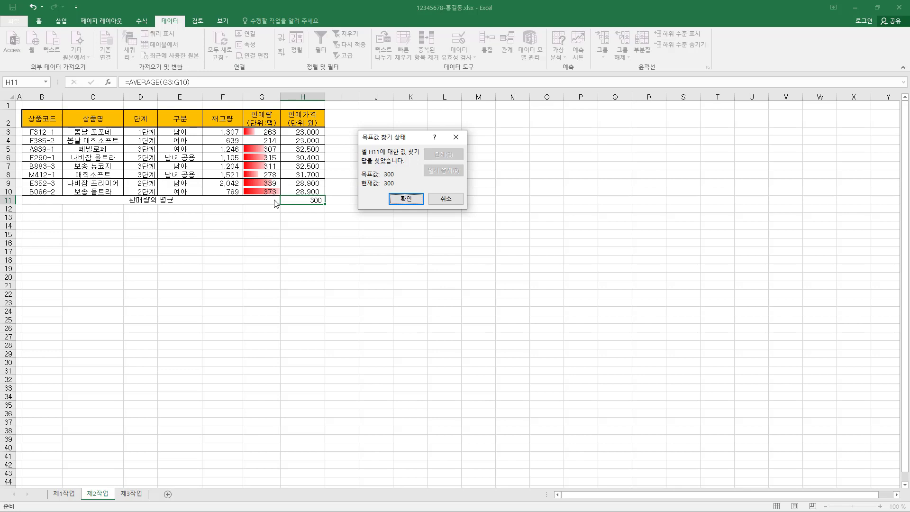
pyautogui.click(406, 199)
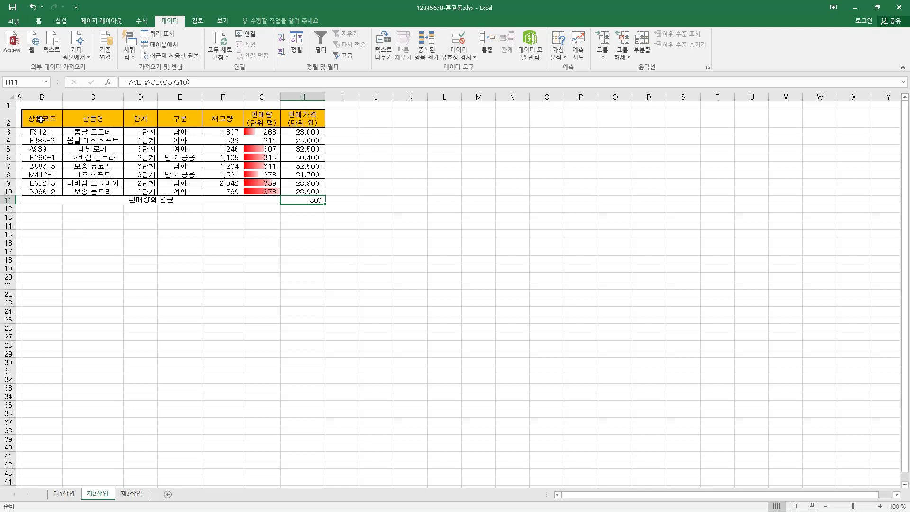
# Copy the 판매량 and 판매가격 headers from G2:H2 to B13:C13 as the filter criteria headers.
pyautogui.moveTo(41, 120); pyautogui.dragTo(312, 114)
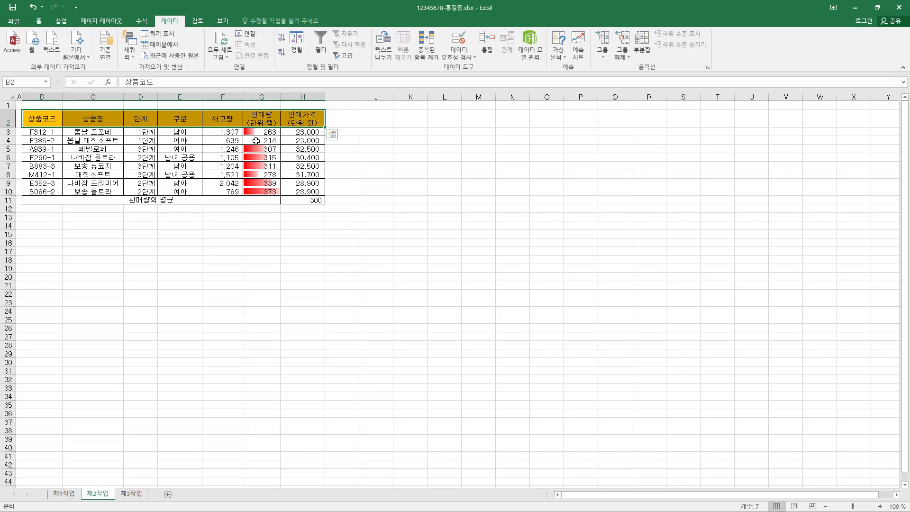
pyautogui.click(267, 123)
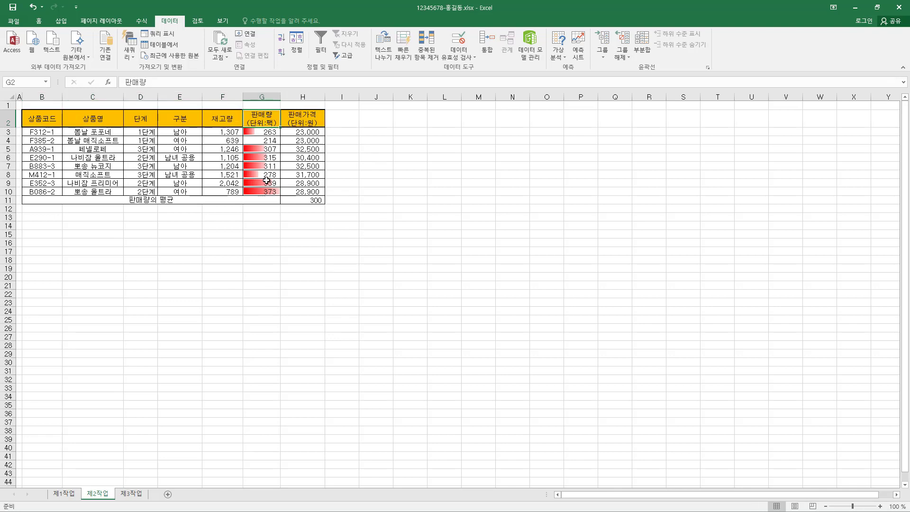
pyautogui.keyDown('ctrl'); pyautogui.click(307, 121); pyautogui.keyUp('ctrl')
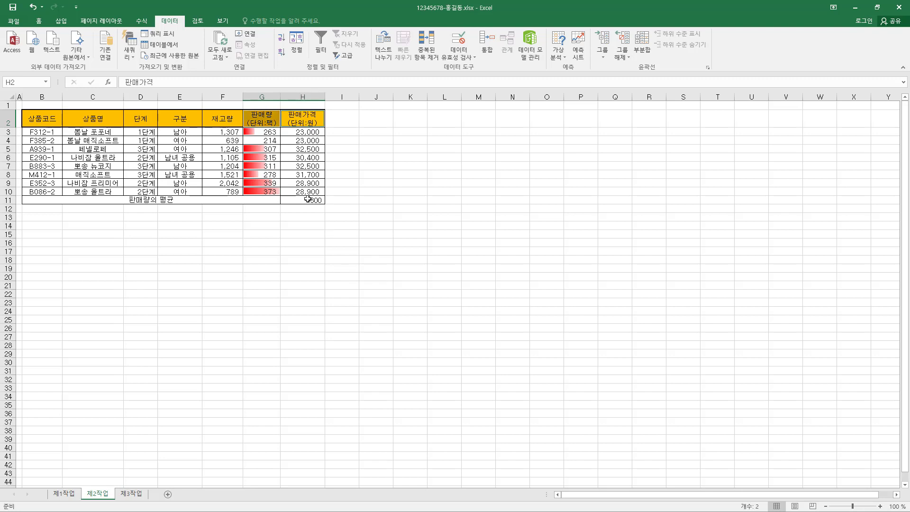
pyautogui.hotkey('ctrl', 'c')
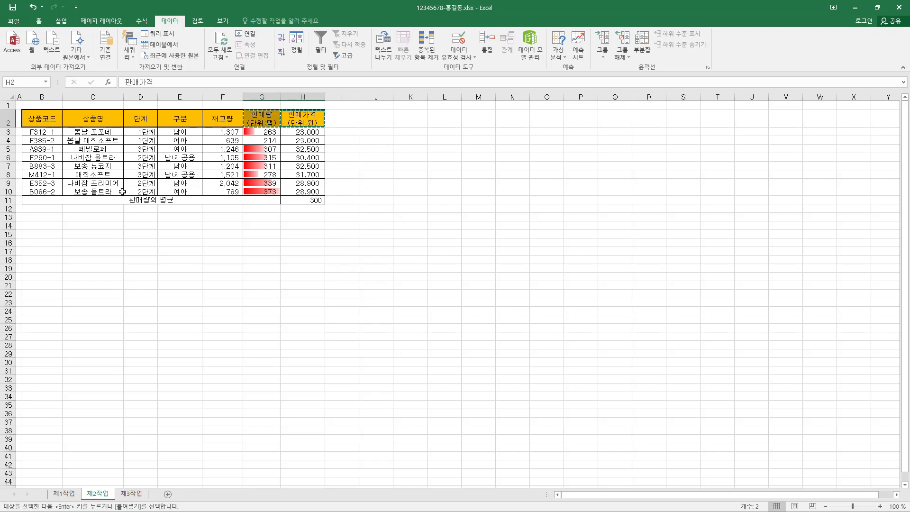
pyautogui.click(43, 219)
pyautogui.hotkey('ctrl', 'v')
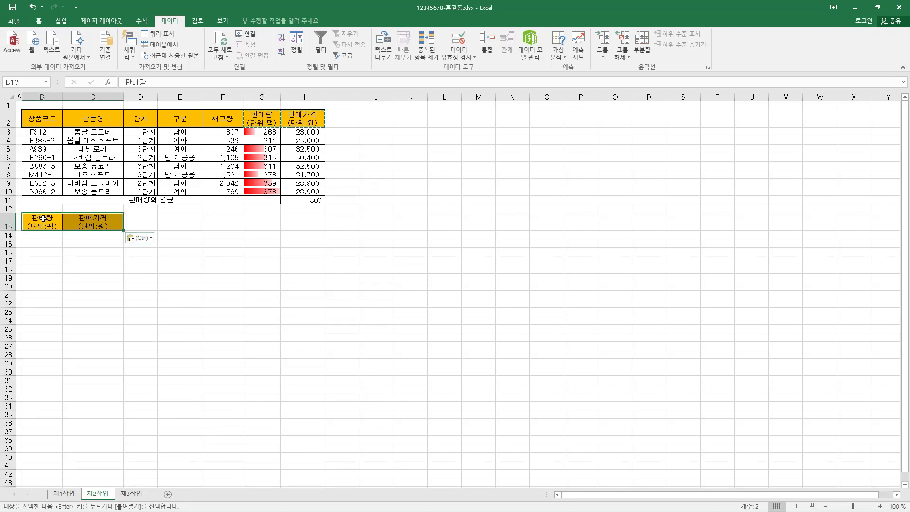
pyautogui.press('ctrl')
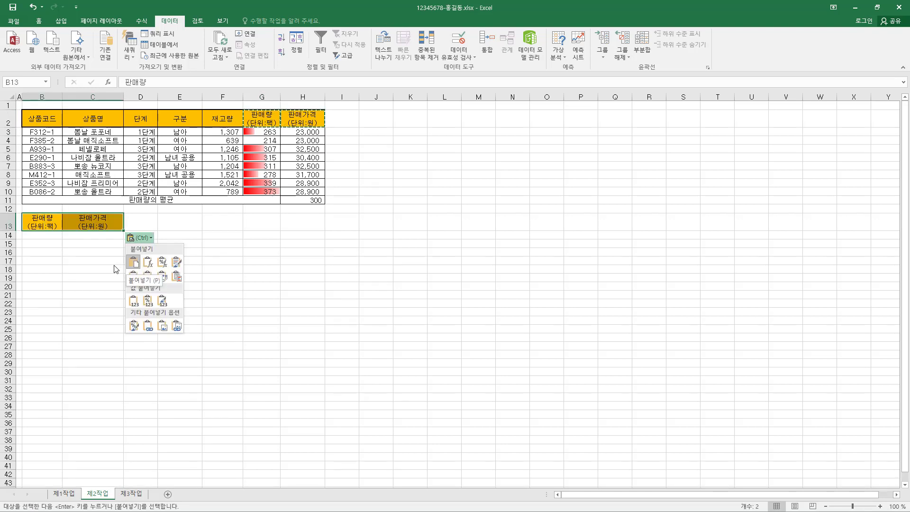
pyautogui.press('ctrl')
# Enter the filter conditions >=300 in B14 and >=30000 in C14.
pyautogui.click(45, 236)
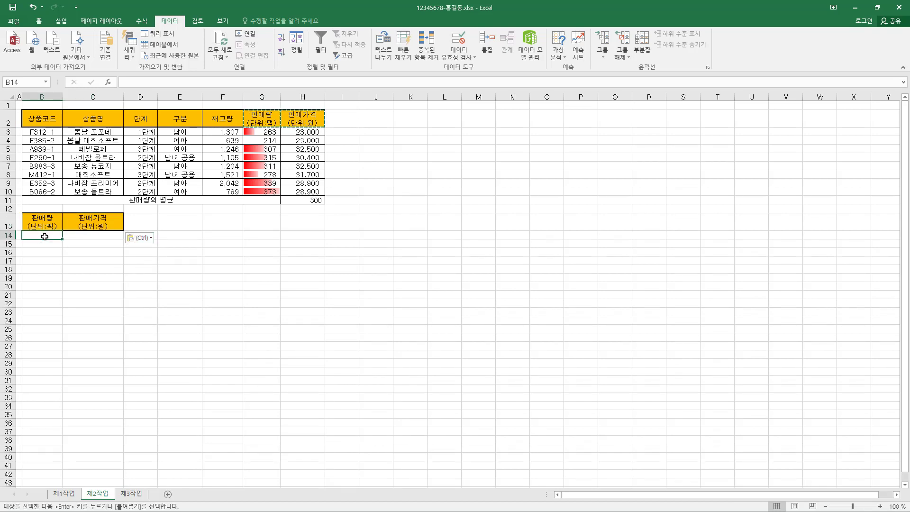
pyautogui.write('>=300')
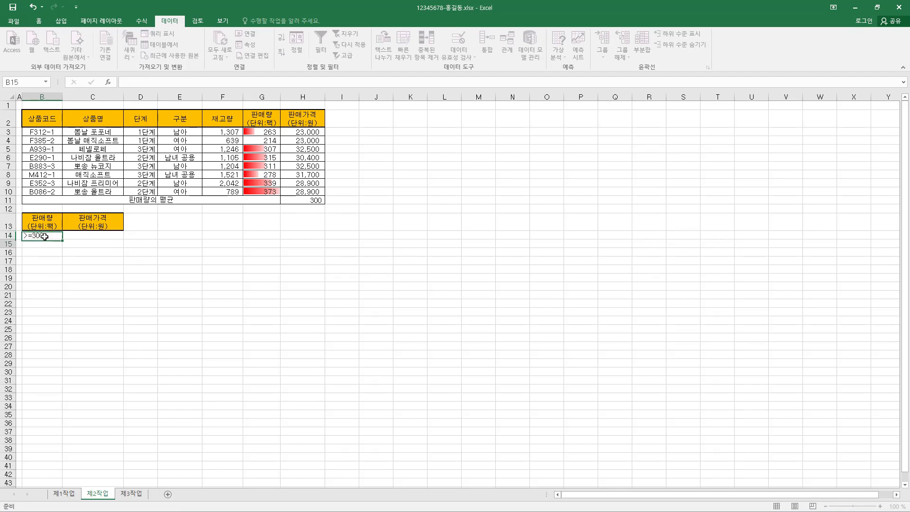
pyautogui.press('Return')
pyautogui.click(87, 236)
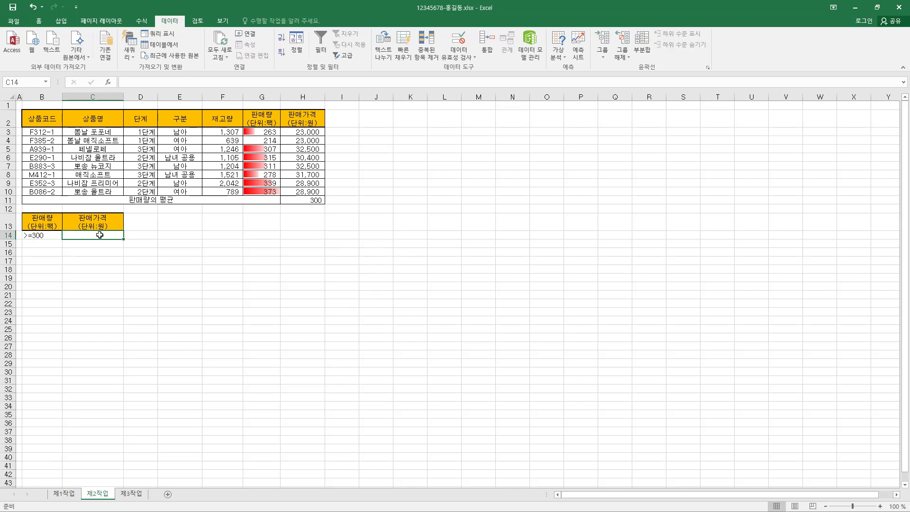
pyautogui.write('>')
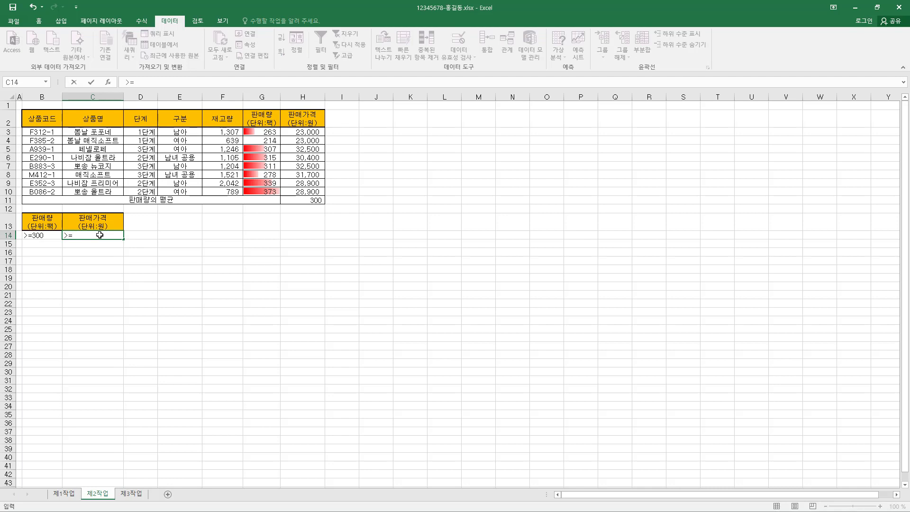
pyautogui.write('=30000')
pyautogui.press('Return')
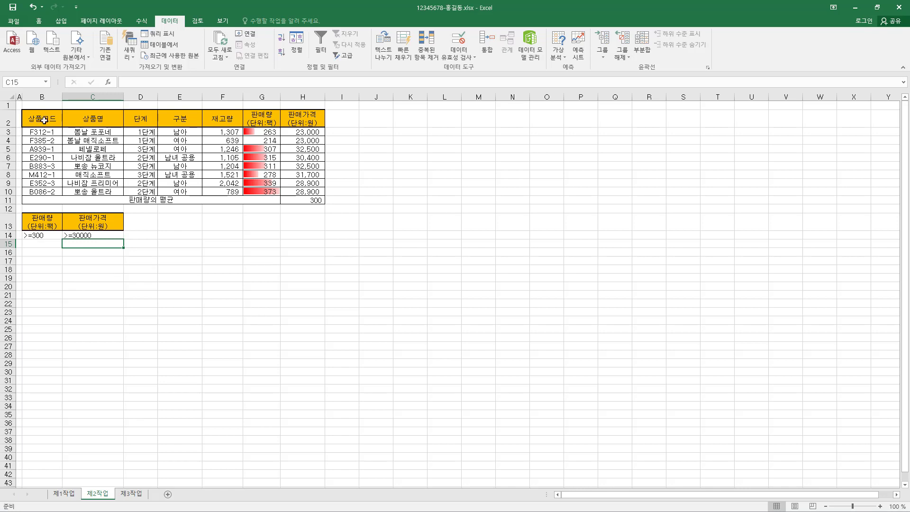
# Apply an advanced filter to B2:H10 with criteria range B13:C14, copying the results to B18.
pyautogui.moveTo(45, 120); pyautogui.dragTo(306, 190)
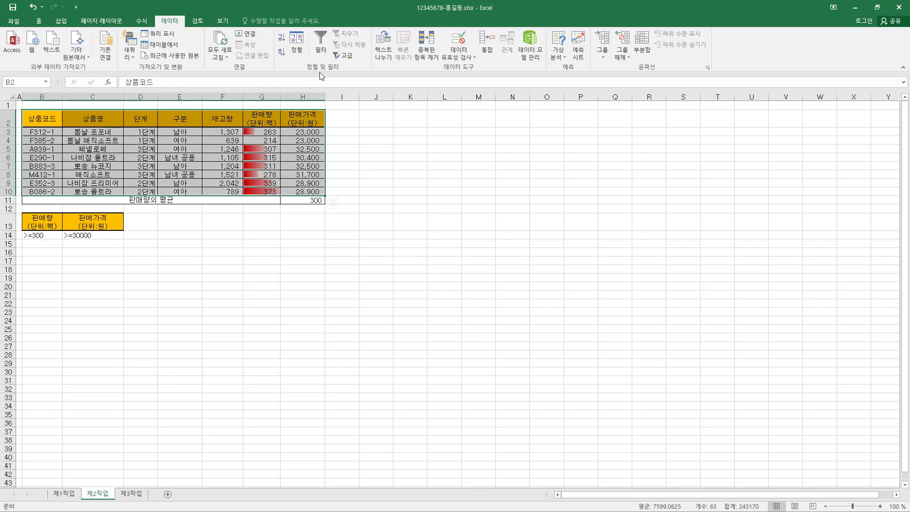
pyautogui.click(340, 56)
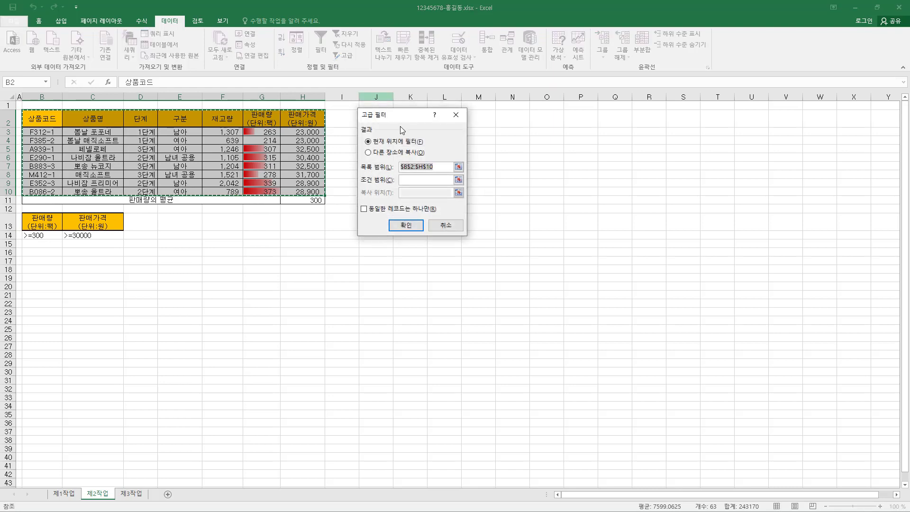
pyautogui.moveTo(403, 120); pyautogui.dragTo(399, 141)
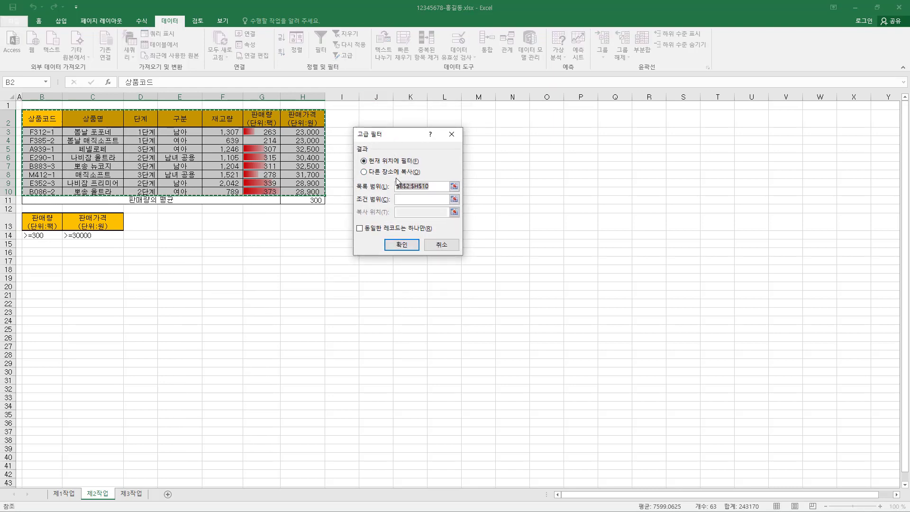
pyautogui.click(382, 172)
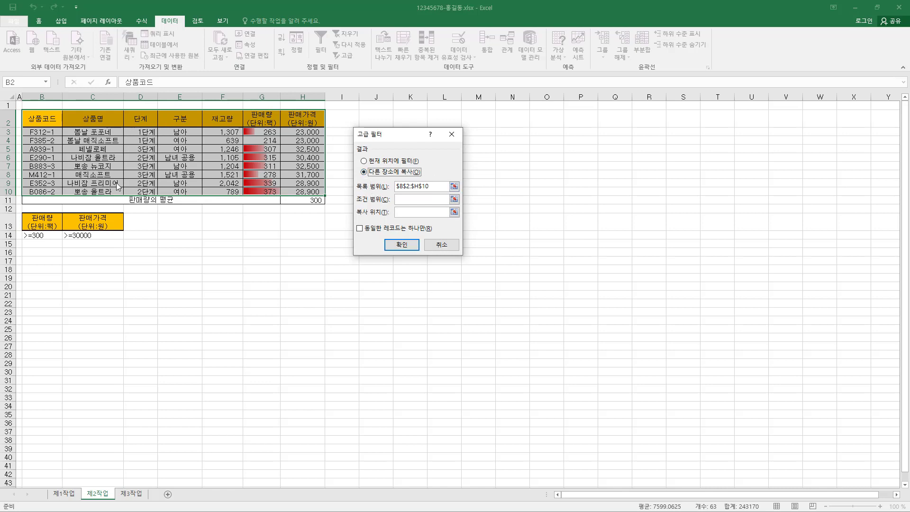
pyautogui.click(410, 200)
pyautogui.moveTo(36, 221); pyautogui.dragTo(98, 233)
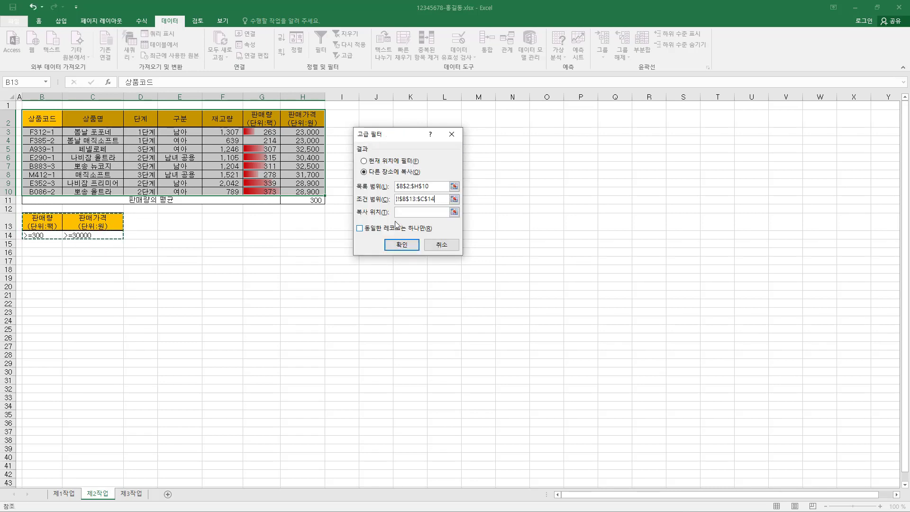
pyautogui.click(405, 213)
pyautogui.click(406, 213)
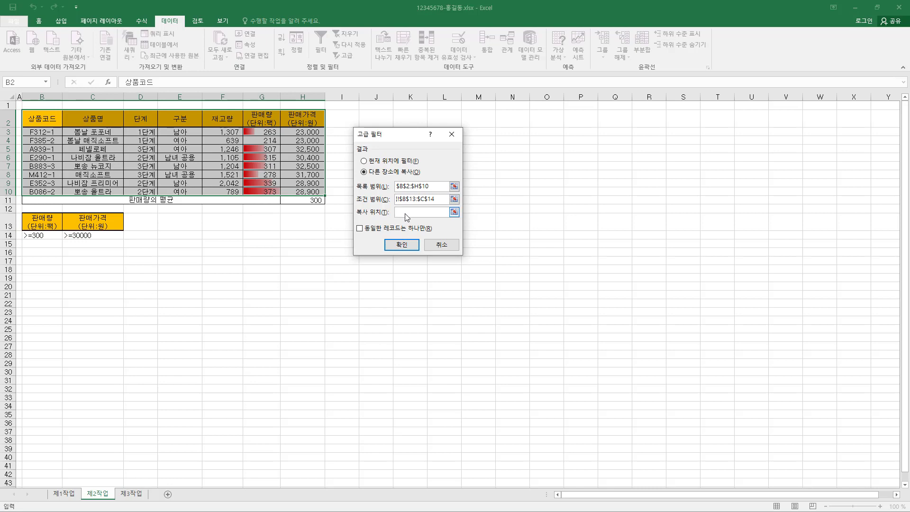
pyautogui.click(31, 270)
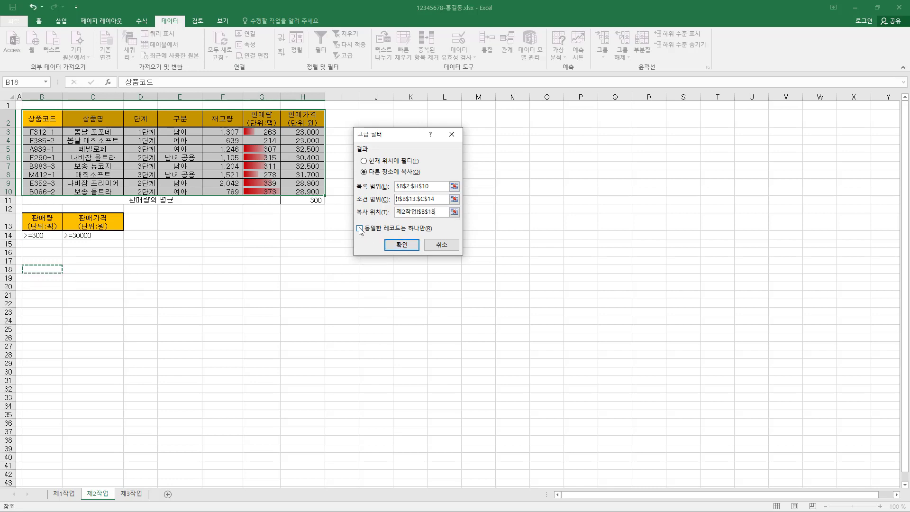
pyautogui.click(408, 247)
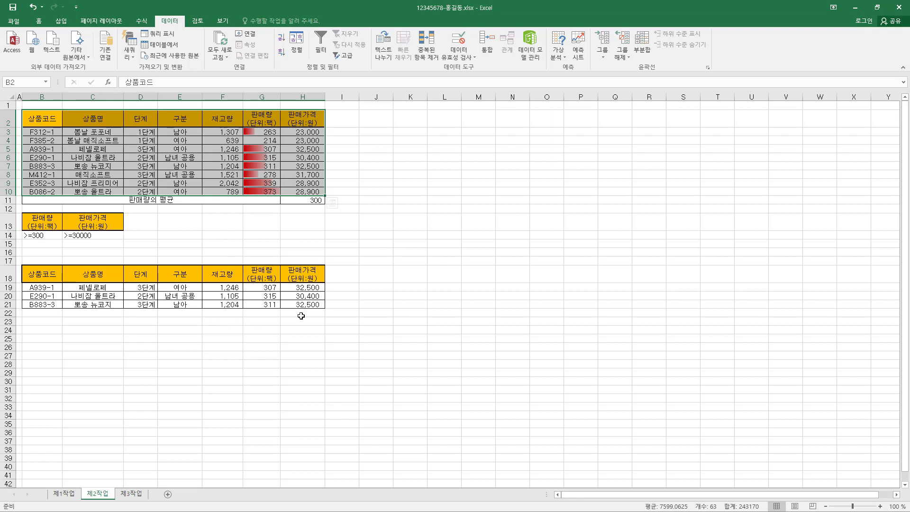
pyautogui.click(301, 314)
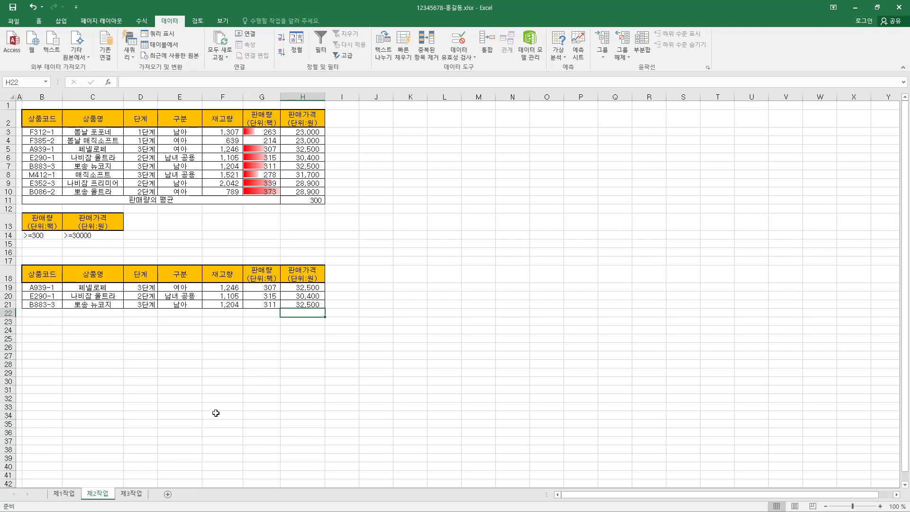
# Copy the table range B4:H12 from the 제1작업 sheet and paste it at B2 of the 제3작업 sheet.
pyautogui.click(64, 494)
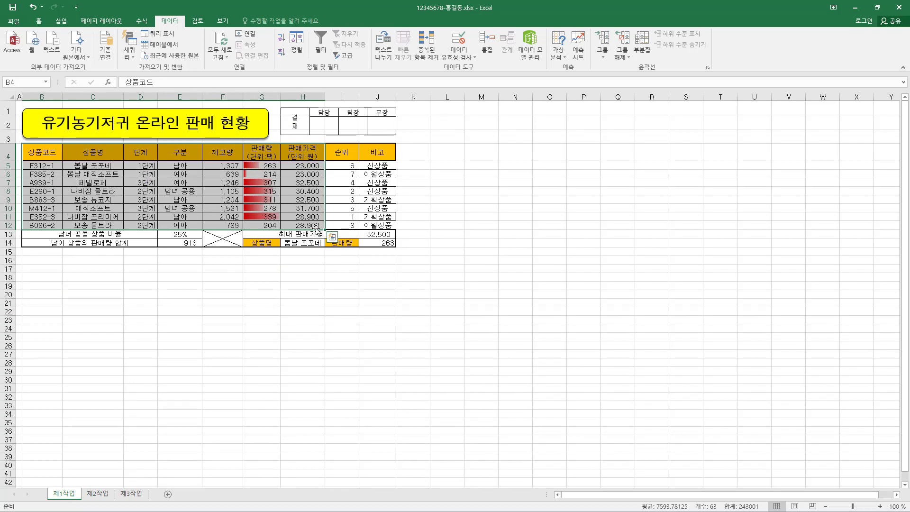
pyautogui.hotkey('ctrl', 'c')
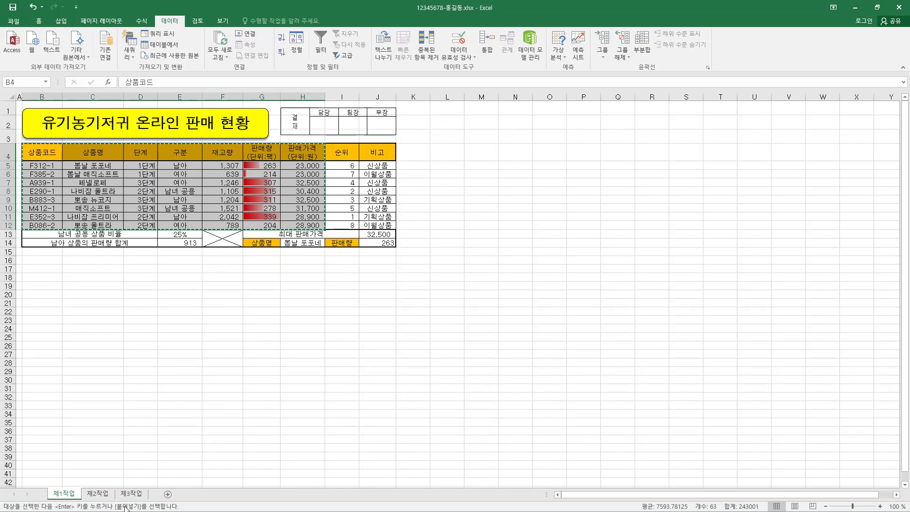
pyautogui.click(131, 493)
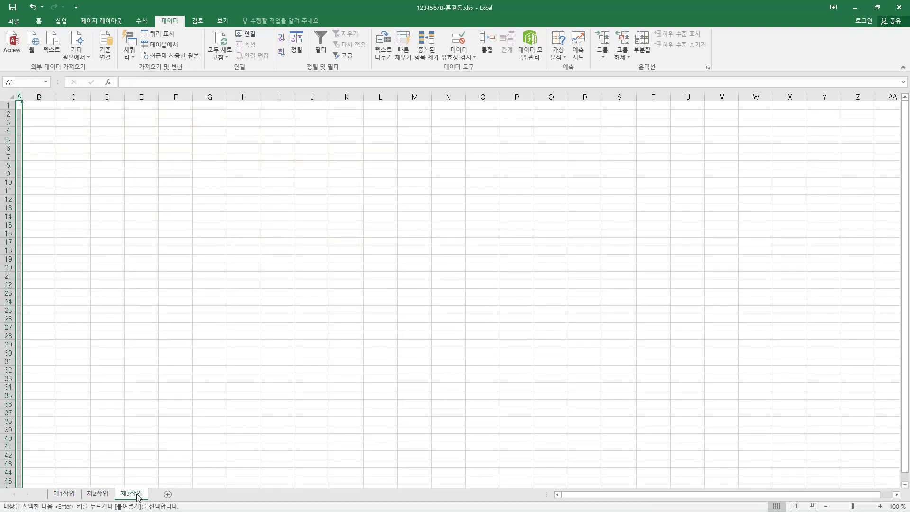
pyautogui.click(37, 114)
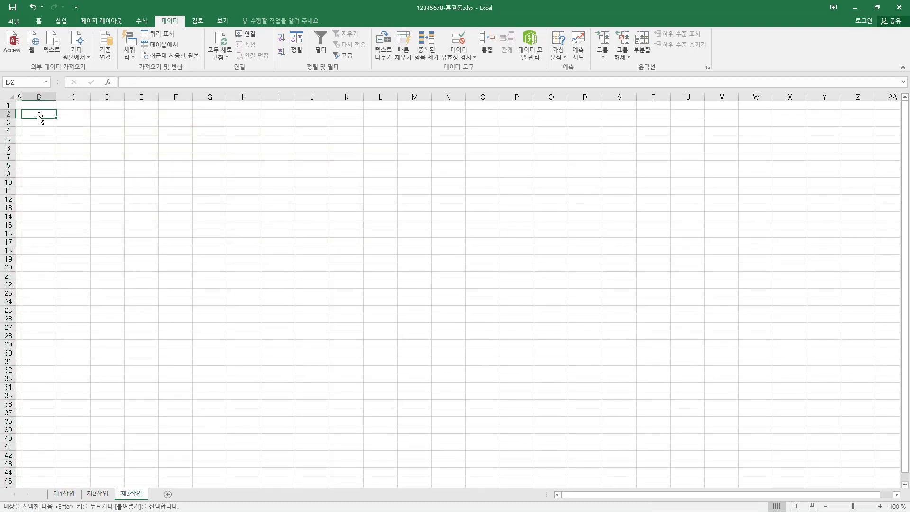
pyautogui.hotkey('ctrl', 'v')
# Apply the source table's column widths to the pasted table with Paste Special's 열 너비 option.
pyautogui.click(42, 22)
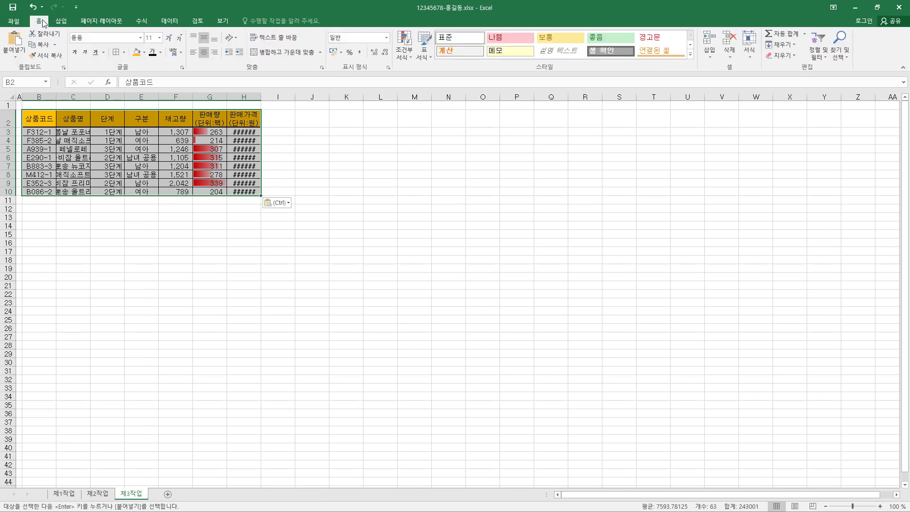
pyautogui.click(15, 53)
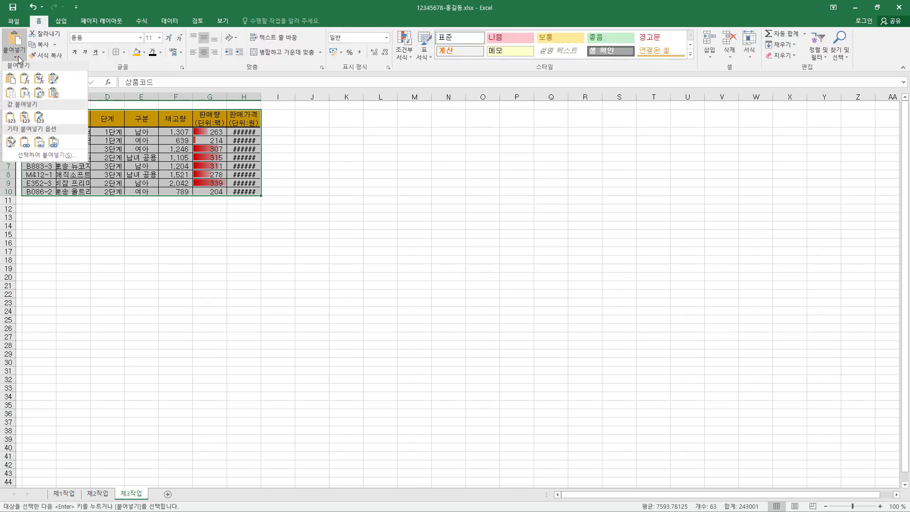
pyautogui.click(37, 157)
pyautogui.click(433, 157)
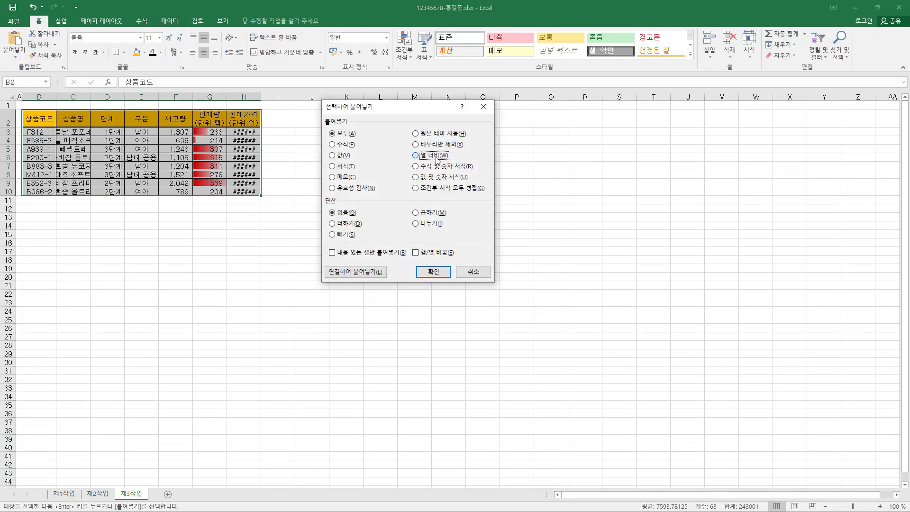
pyautogui.click(434, 274)
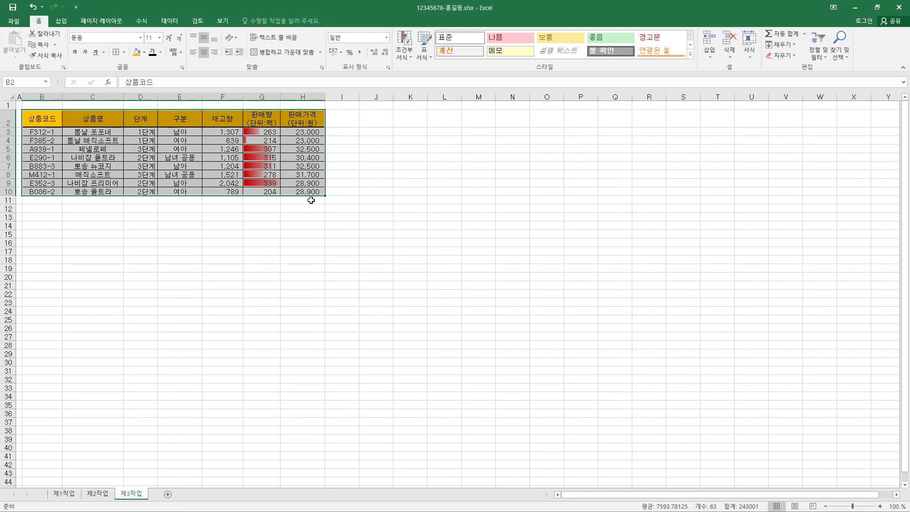
# Set up a sort of the 제3작업 table using the values of the 구분 column as the key.
pyautogui.click(196, 122)
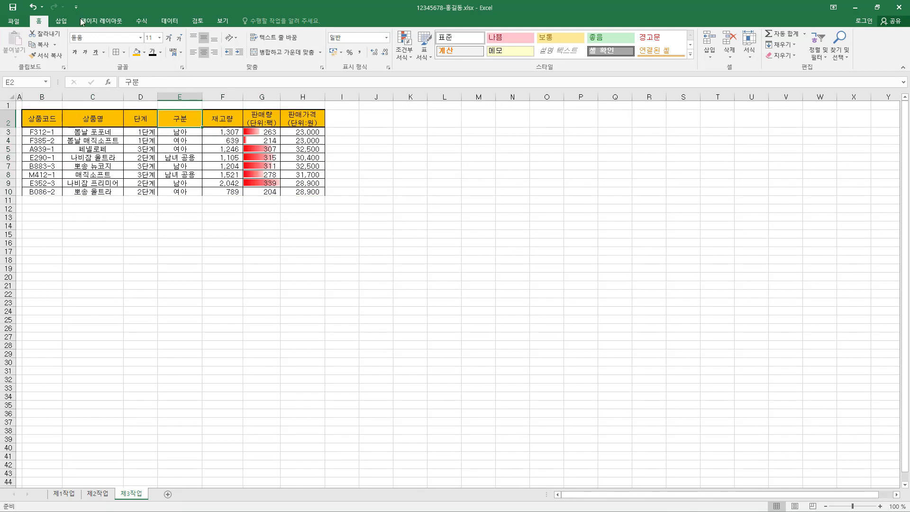
pyautogui.click(166, 22)
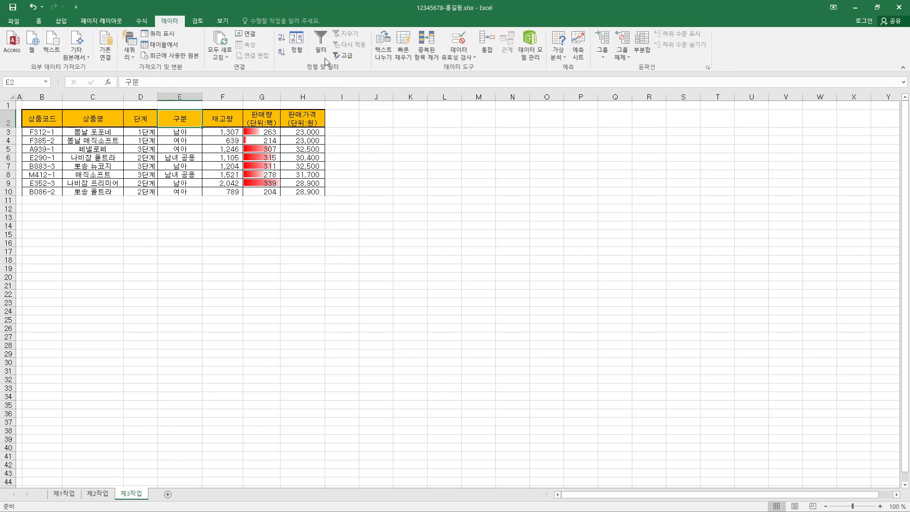
pyautogui.click(301, 49)
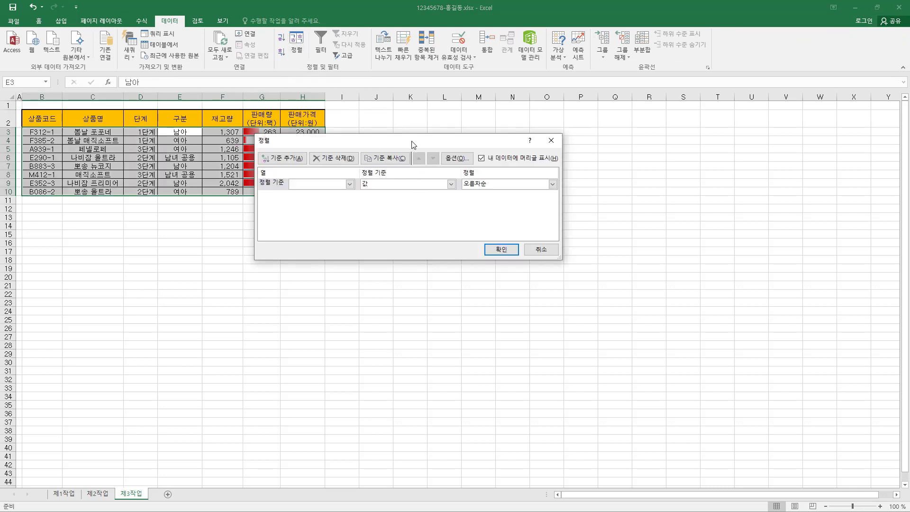
pyautogui.moveTo(413, 143); pyautogui.dragTo(485, 144)
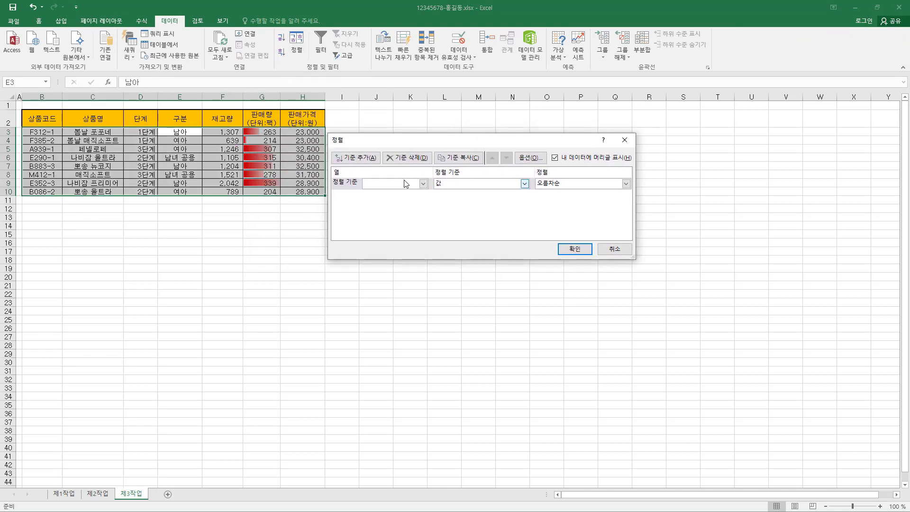
pyautogui.click(423, 183)
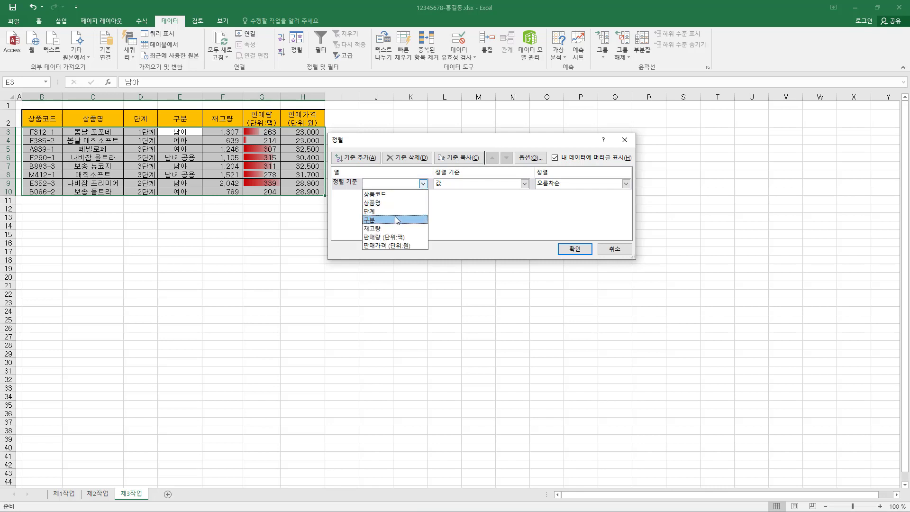
pyautogui.click(394, 217)
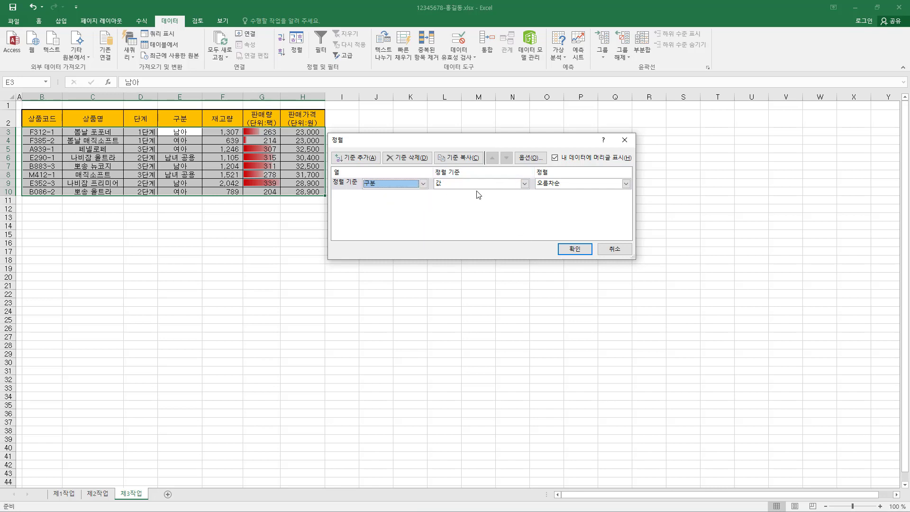
# Add the custom list 여아, 남녀 공용, 남아 as the sort order and sort the table by it.
pyautogui.click(577, 185)
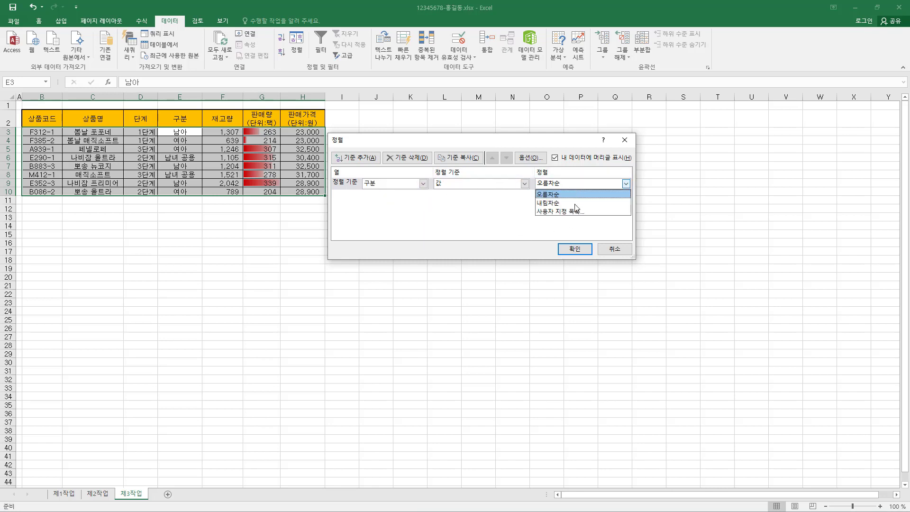
pyautogui.click(577, 212)
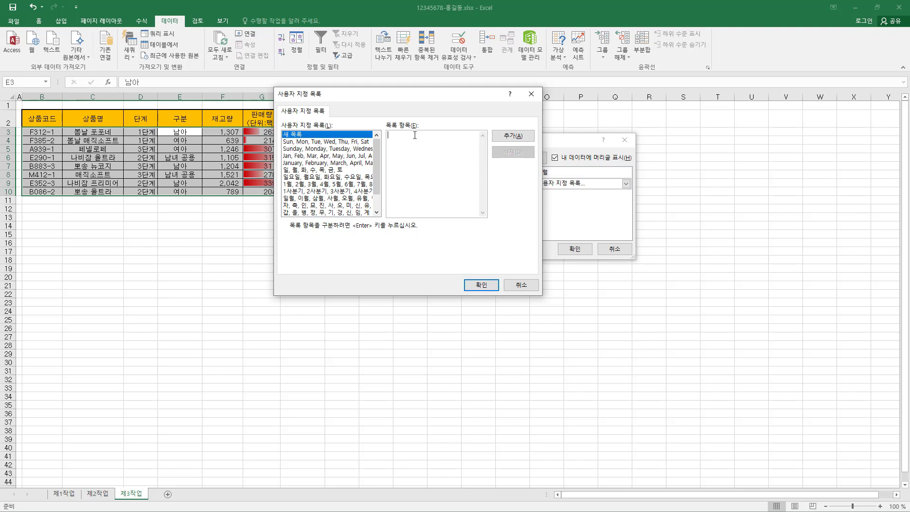
pyautogui.write('여아')
pyautogui.press('Return')
pyautogui.write('남녀 공용 남ㅇ')
pyautogui.click(510, 137)
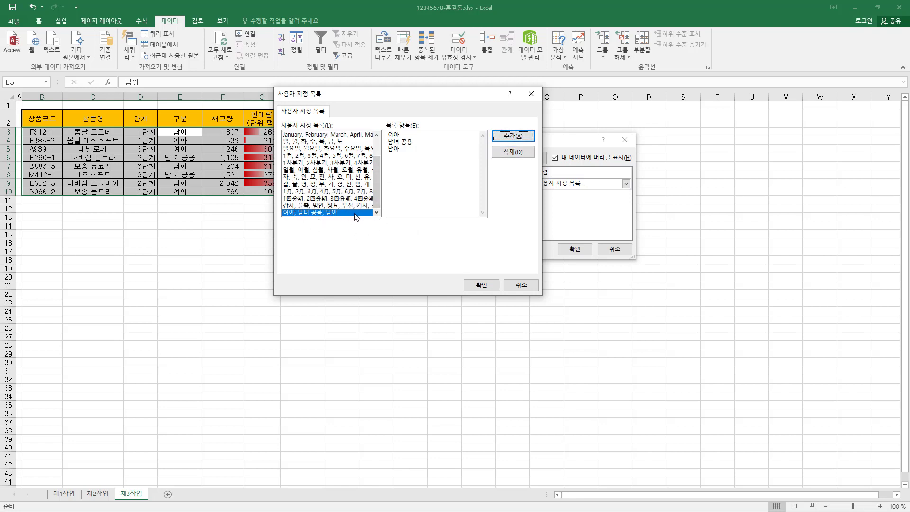
pyautogui.click(495, 291)
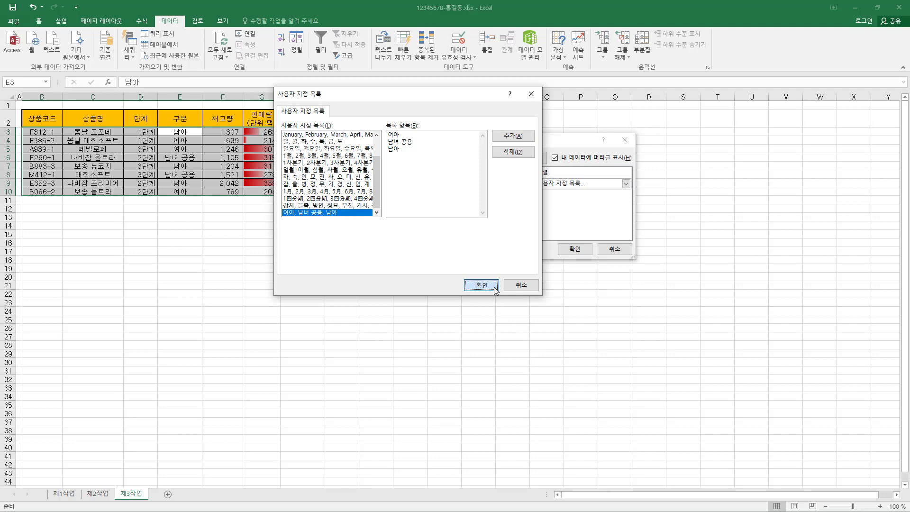
pyautogui.click(580, 251)
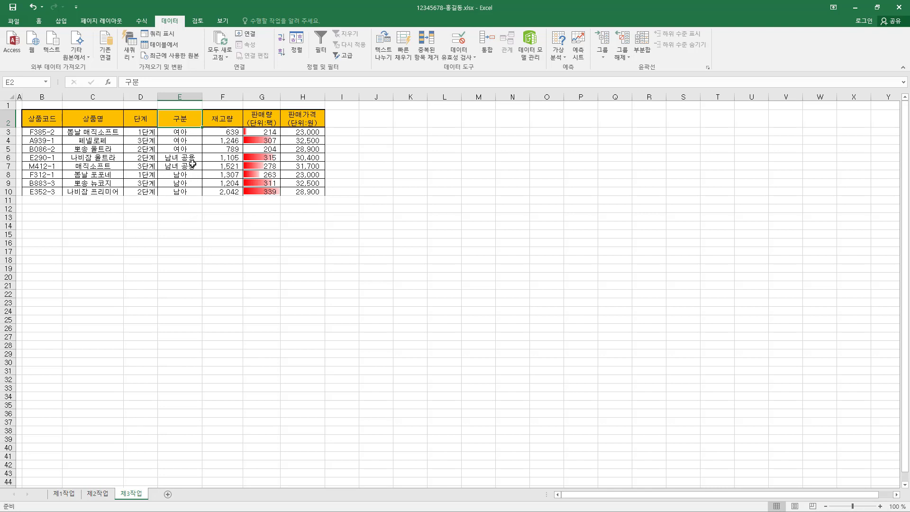
# Add a subtotal grouped by 구분 that uses the 개수 function on 상품명 only.
pyautogui.click(194, 144)
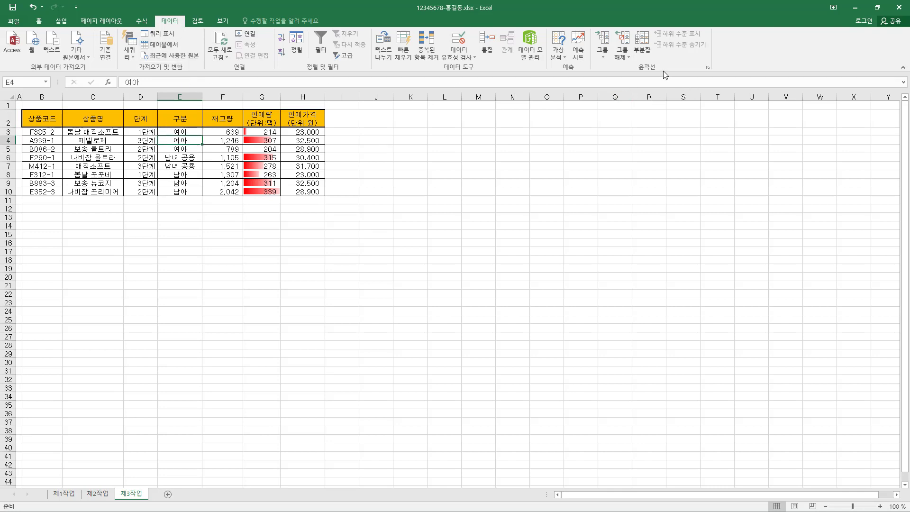
pyautogui.click(643, 53)
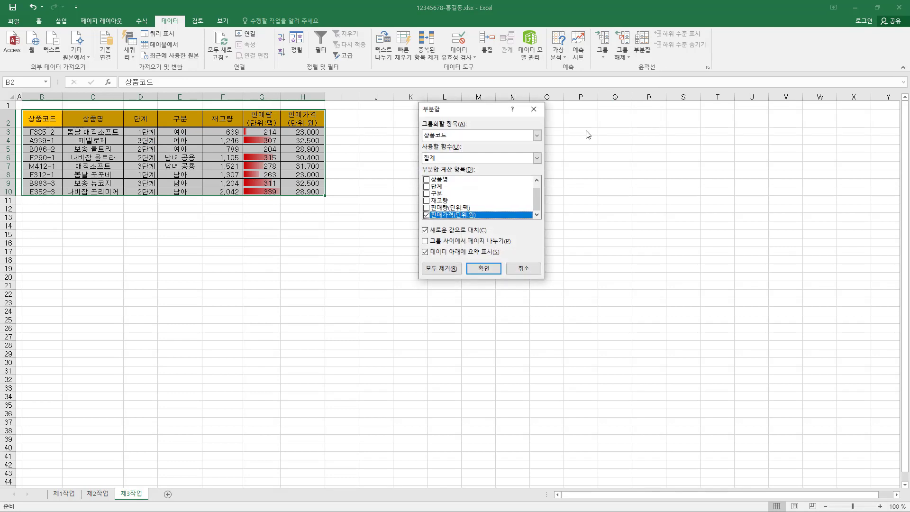
pyautogui.click(428, 215)
pyautogui.moveTo(536, 205)
pyautogui.mouseDown()
pyautogui.moveTo(538, 186)
pyautogui.moveTo(540, 201)
pyautogui.mouseUp()
pyautogui.click(451, 135)
pyautogui.click(450, 166)
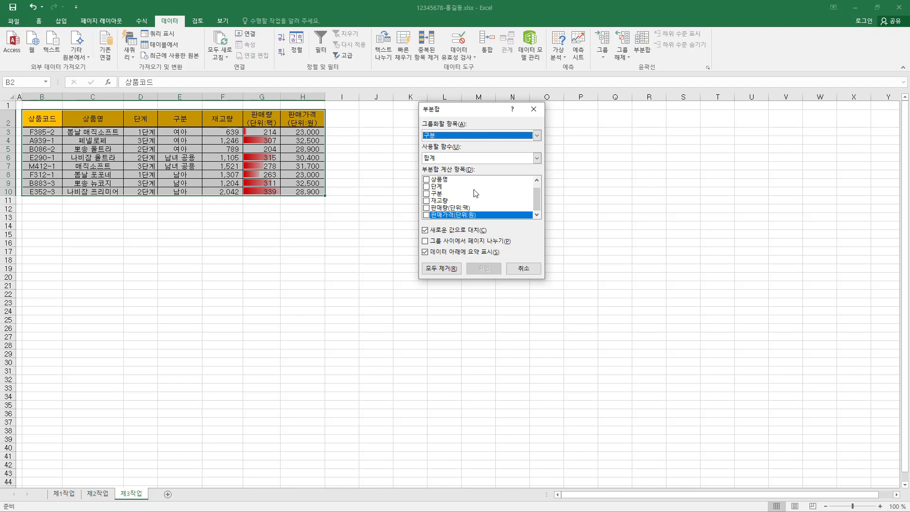
pyautogui.click(427, 180)
pyautogui.click(488, 160)
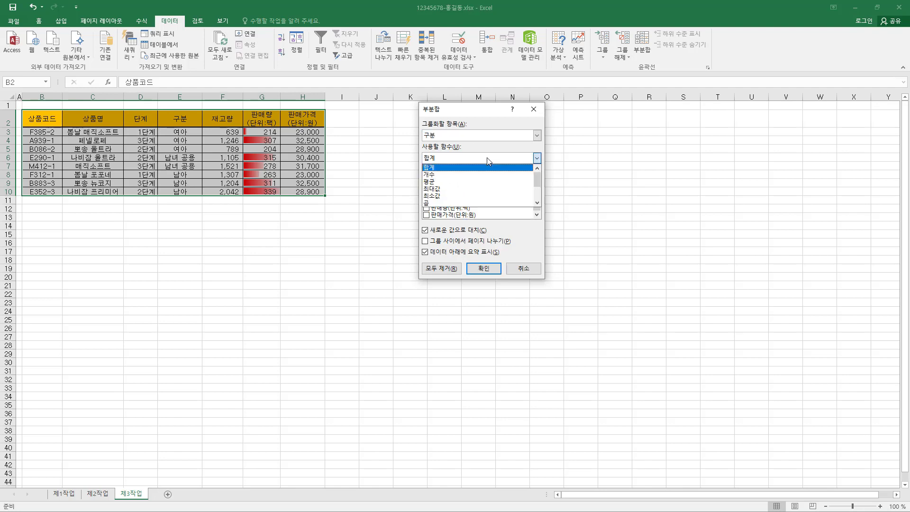
pyautogui.click(481, 175)
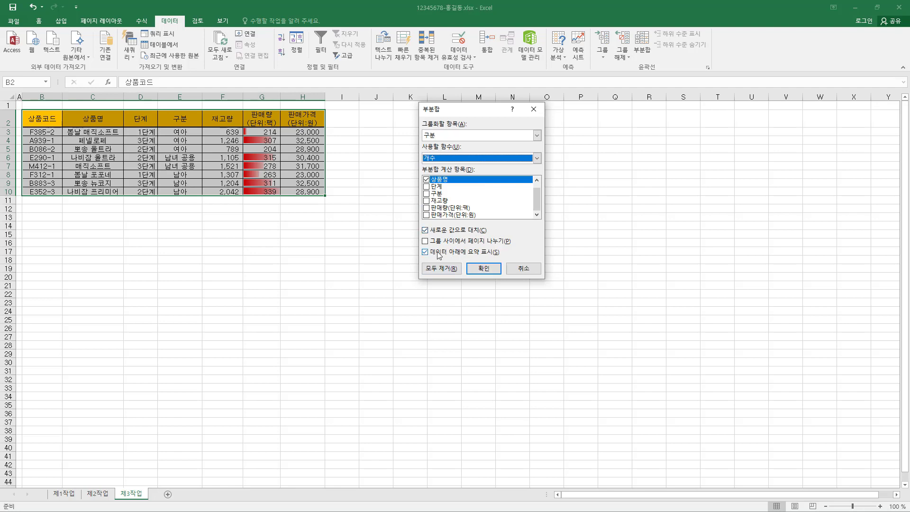
pyautogui.click(490, 270)
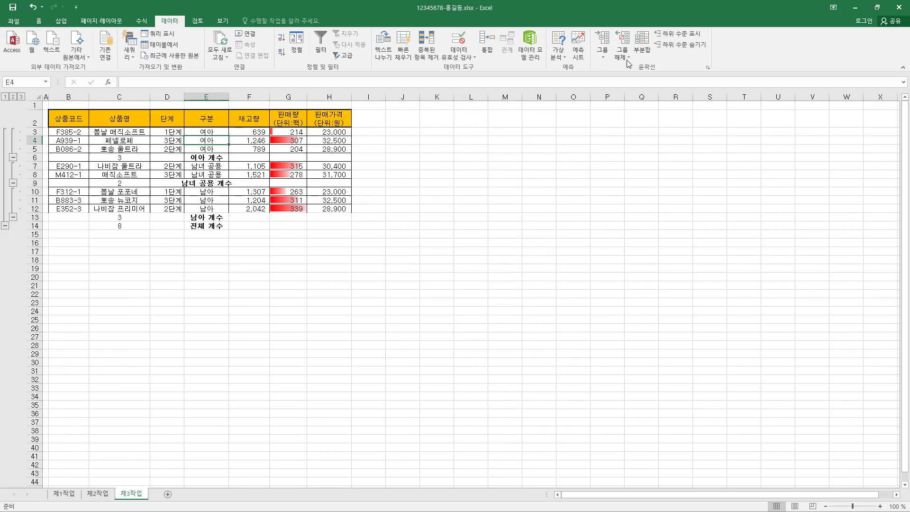
# Add a second 구분 subtotal with the 평균 of 판매량 without replacing the existing one, and clear the outline.
pyautogui.click(643, 52)
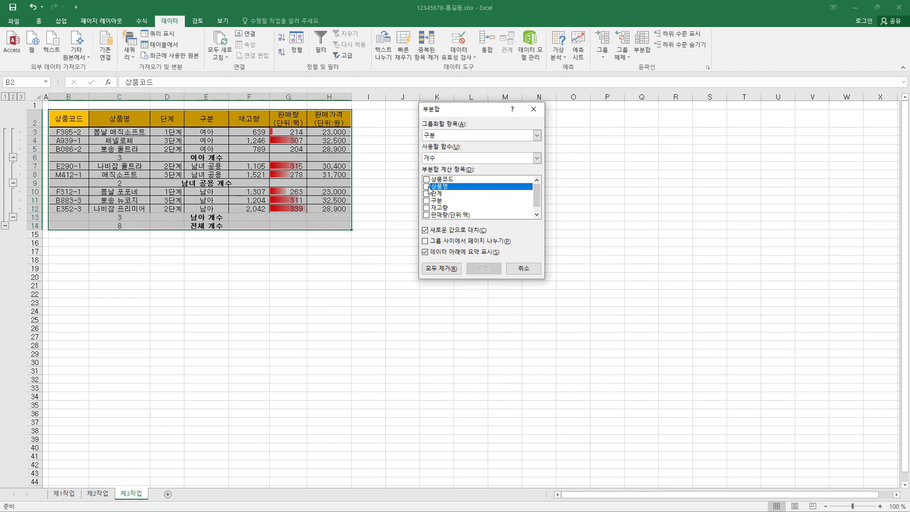
pyautogui.click(427, 214)
pyautogui.click(482, 158)
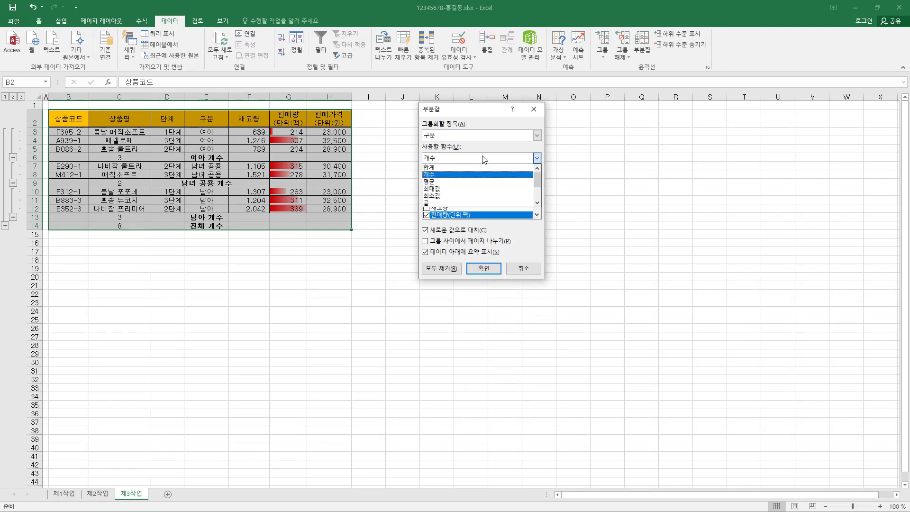
pyautogui.click(454, 182)
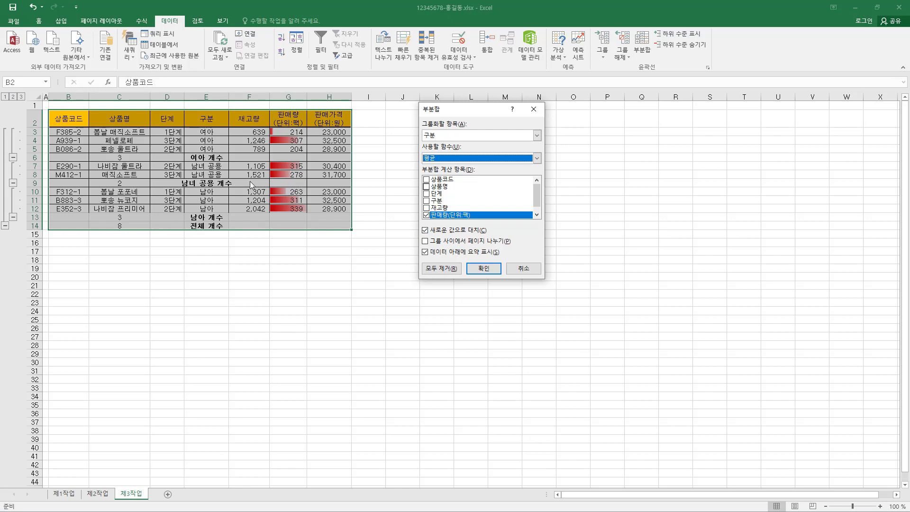
pyautogui.click(435, 233)
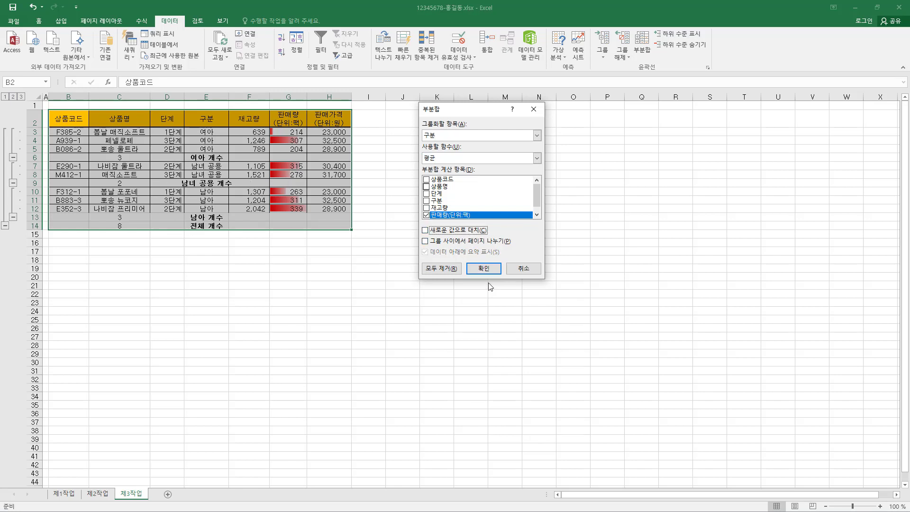
pyautogui.click(485, 268)
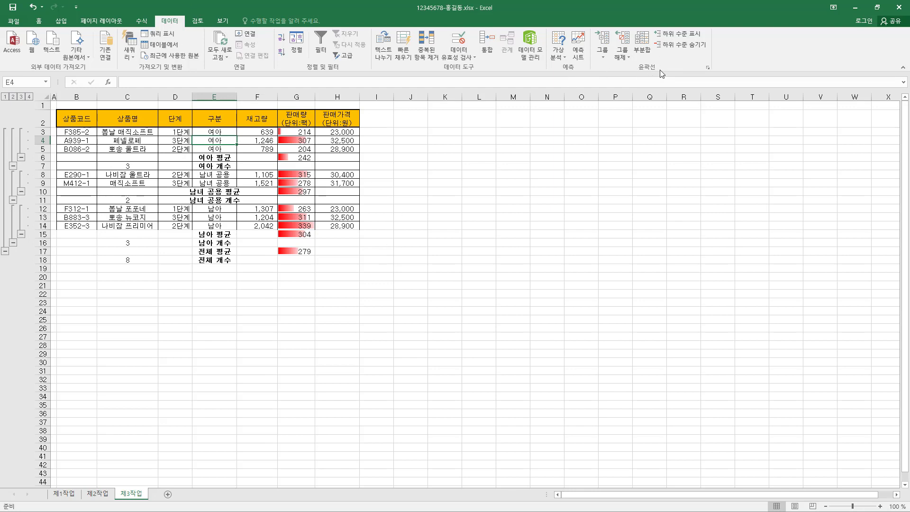
pyautogui.click(628, 54)
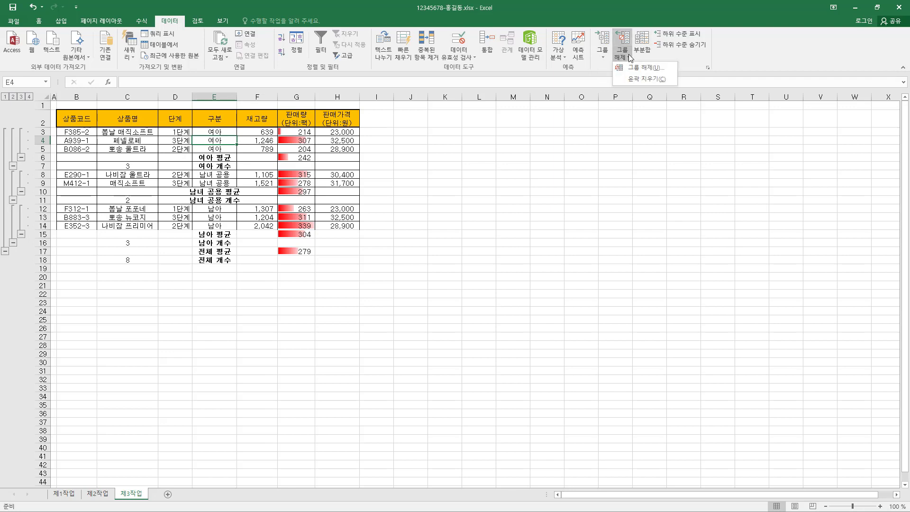
pyautogui.click(644, 79)
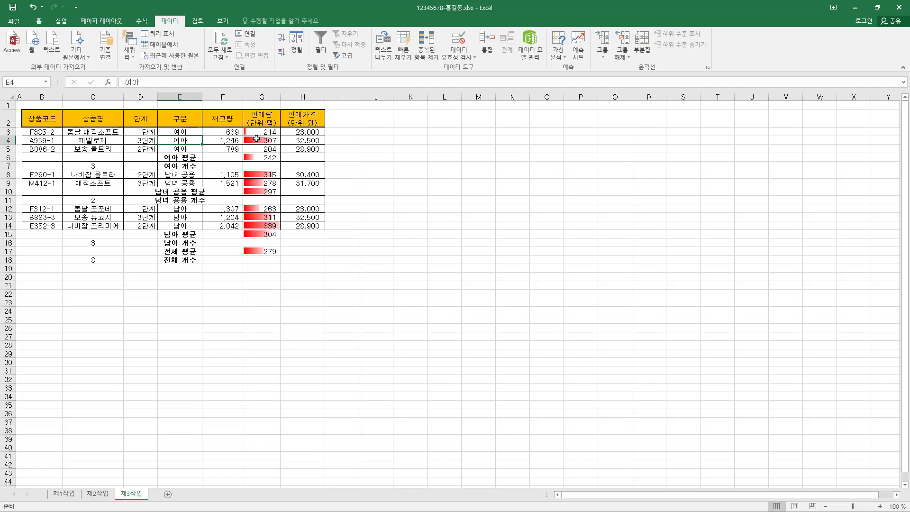
# Add left and bottom outer borders to the range B2:H14.
pyautogui.moveTo(47, 119); pyautogui.dragTo(295, 222)
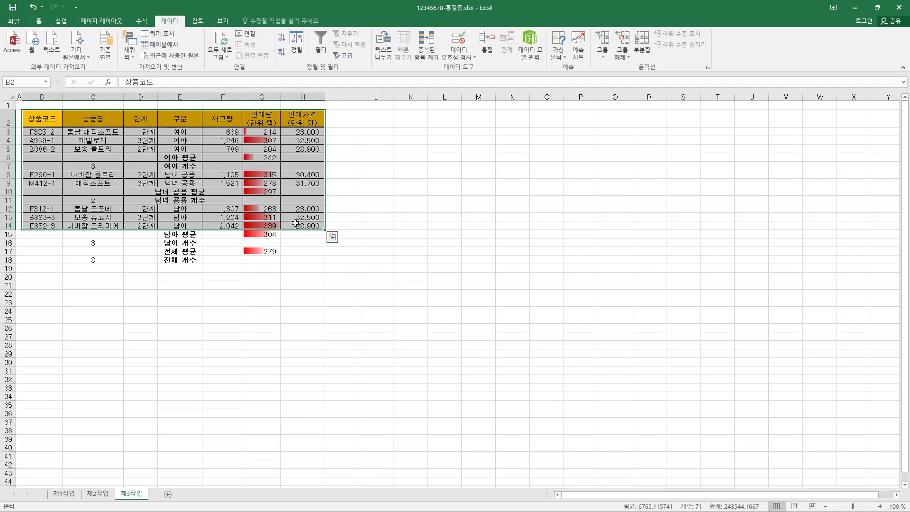
pyautogui.hotkey('ctrl', '1')
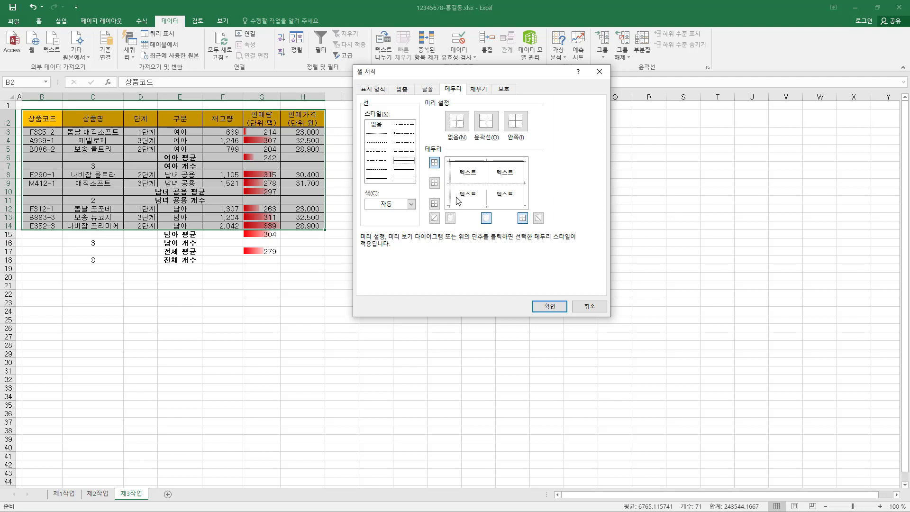
pyautogui.click(450, 218)
pyautogui.click(434, 203)
pyautogui.click(552, 308)
pyautogui.click(304, 235)
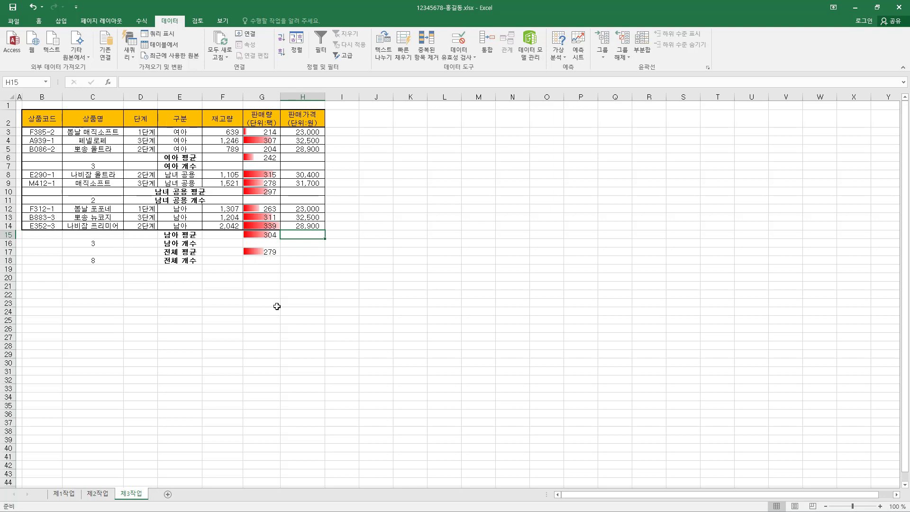
# Insert a clustered column chart on 제1작업 from the 상품명, 판매량 and 판매가격 cells of rows 4 to 7, 9, 11 and 12.
pyautogui.click(67, 495)
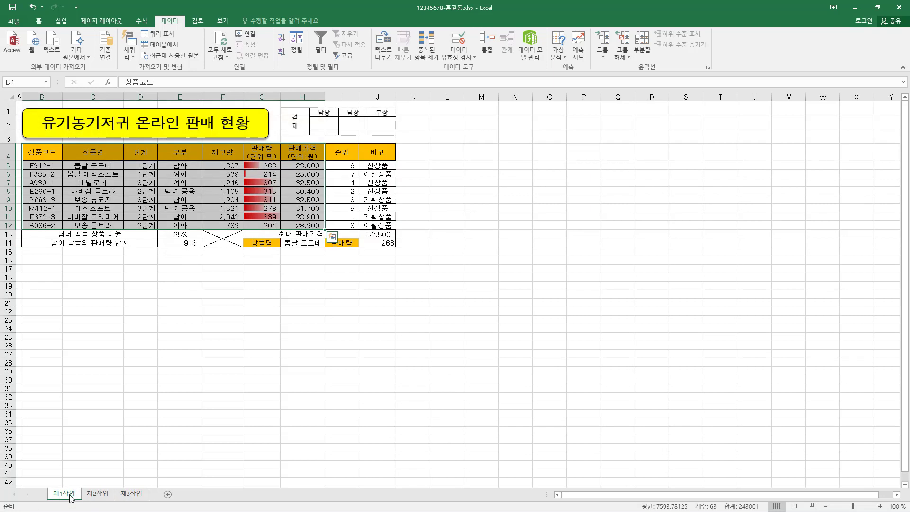
pyautogui.click(224, 265)
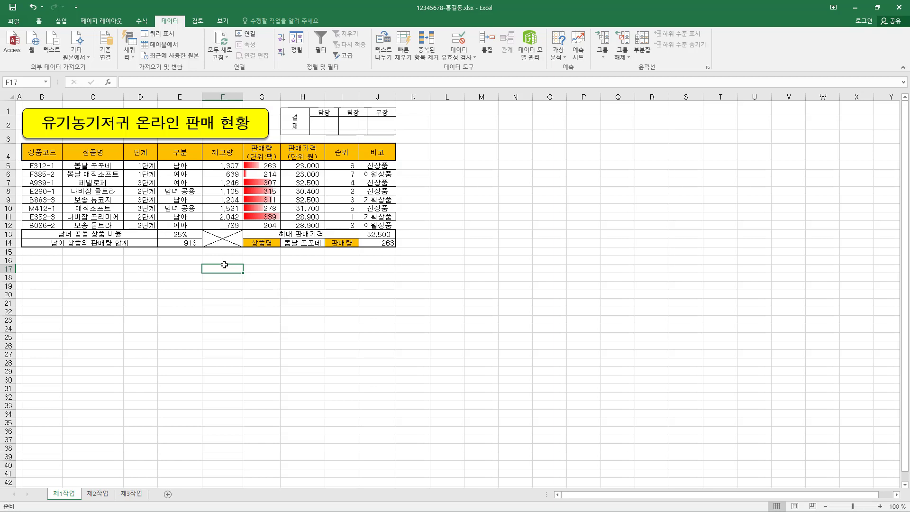
pyautogui.click(92, 152)
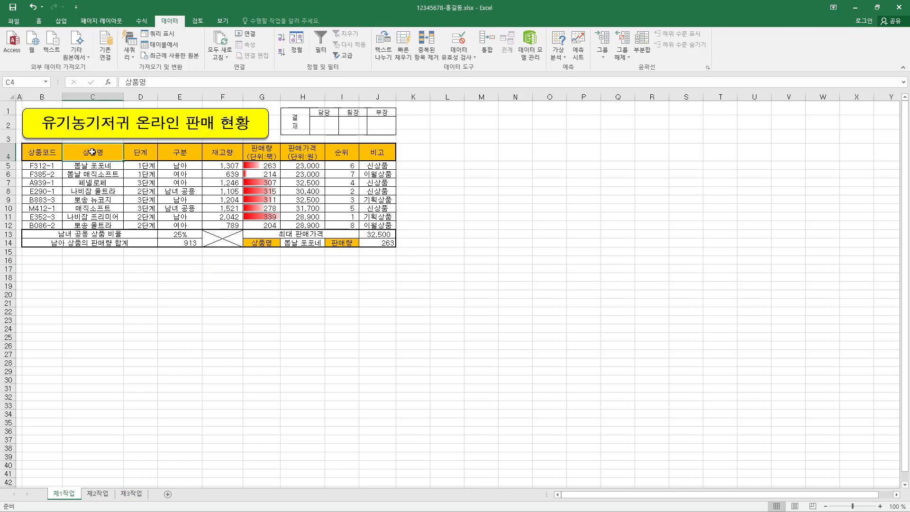
pyautogui.moveTo(92, 152); pyautogui.dragTo(94, 184)
pyautogui.hotkey('ctrl', 'q')
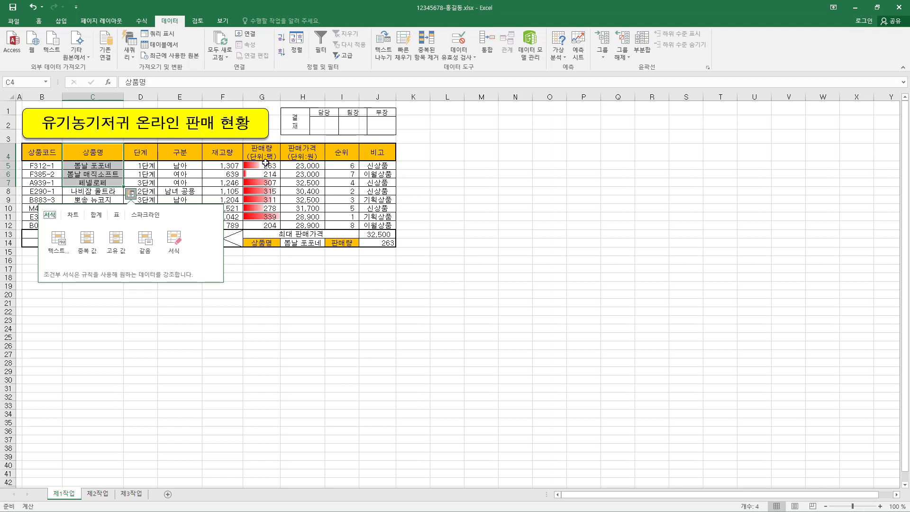
pyautogui.moveTo(259, 152); pyautogui.dragTo(304, 182)
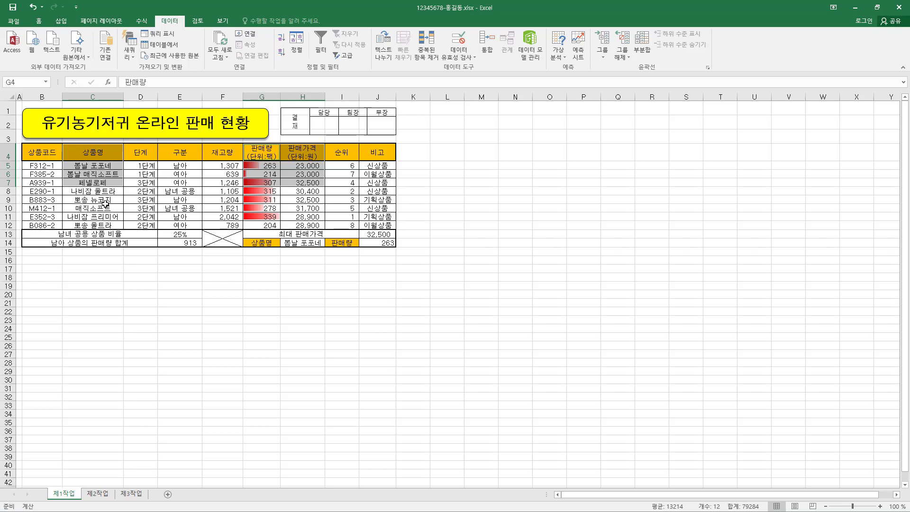
pyautogui.moveTo(93, 199)
pyautogui.keyDown('ctrl'); pyautogui.mouseDown()
pyautogui.moveTo(94, 212)
pyautogui.moveTo(97, 201)
pyautogui.mouseUp(); pyautogui.keyUp('ctrl')
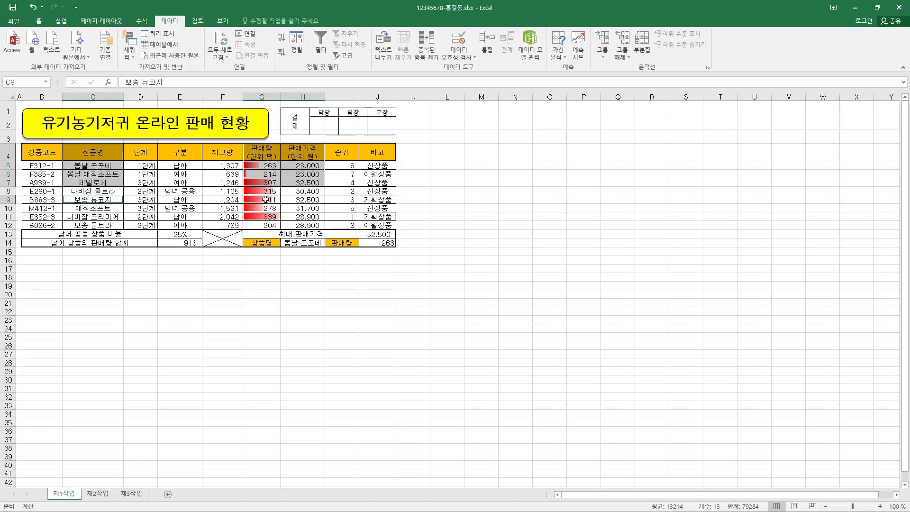
pyautogui.keyDown('ctrl'); pyautogui.moveTo(266, 199); pyautogui.dragTo(294, 203); pyautogui.keyUp('ctrl')
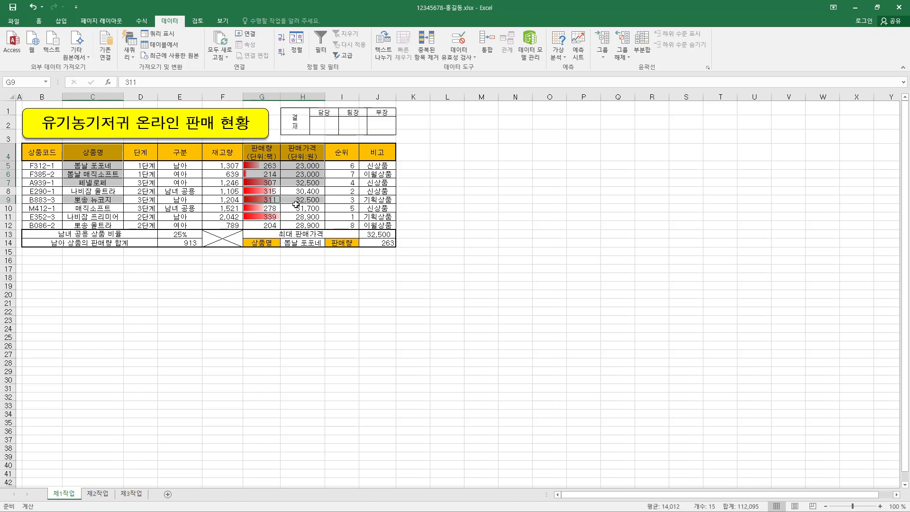
pyautogui.keyDown('ctrl'); pyautogui.click(107, 217); pyautogui.keyUp('ctrl')
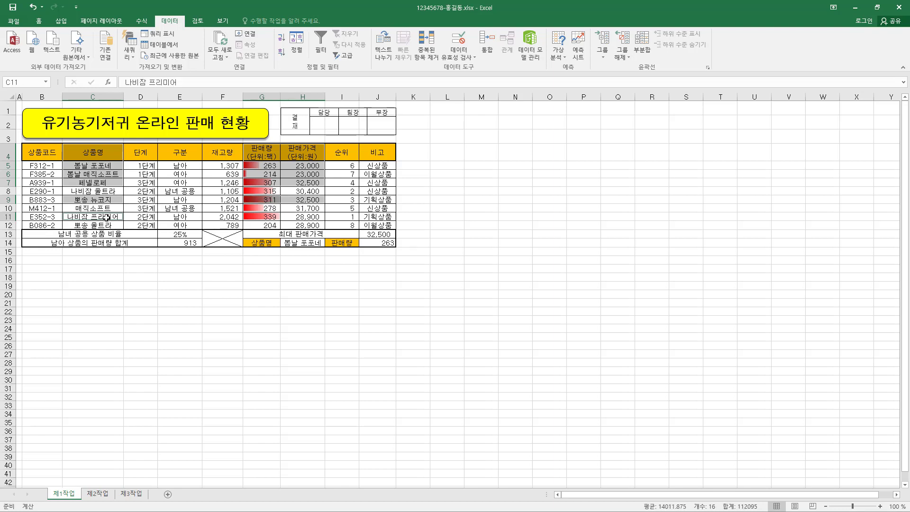
pyautogui.keyDown('ctrl'); pyautogui.moveTo(106, 218); pyautogui.dragTo(107, 226); pyautogui.keyUp('ctrl')
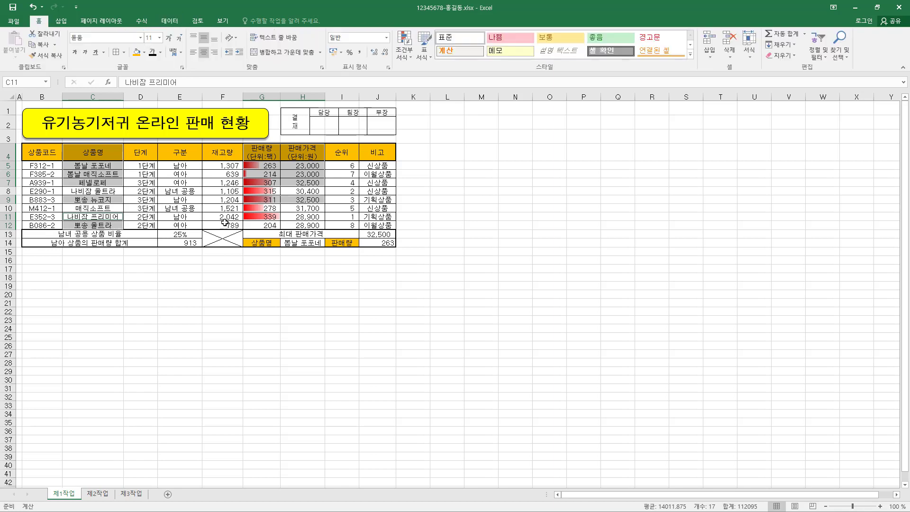
pyautogui.keyDown('ctrl'); pyautogui.moveTo(249, 217); pyautogui.dragTo(311, 222); pyautogui.keyUp('ctrl')
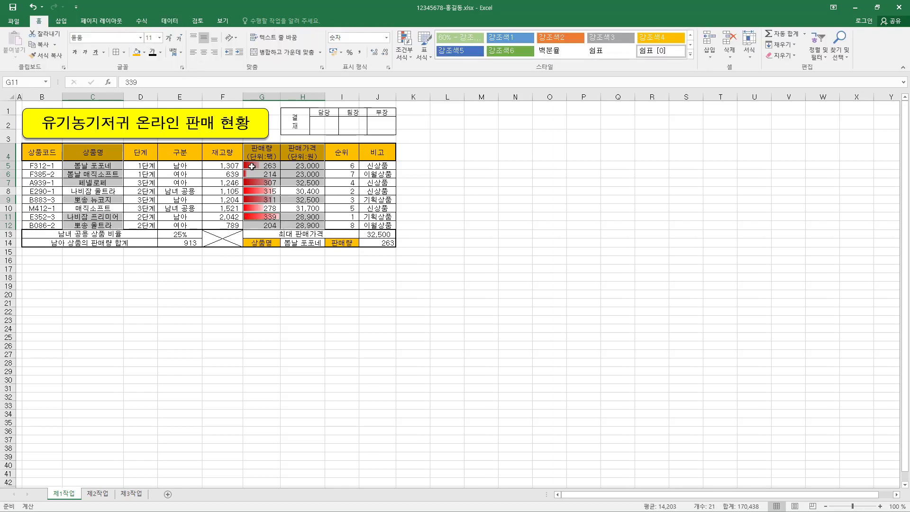
pyautogui.click(66, 21)
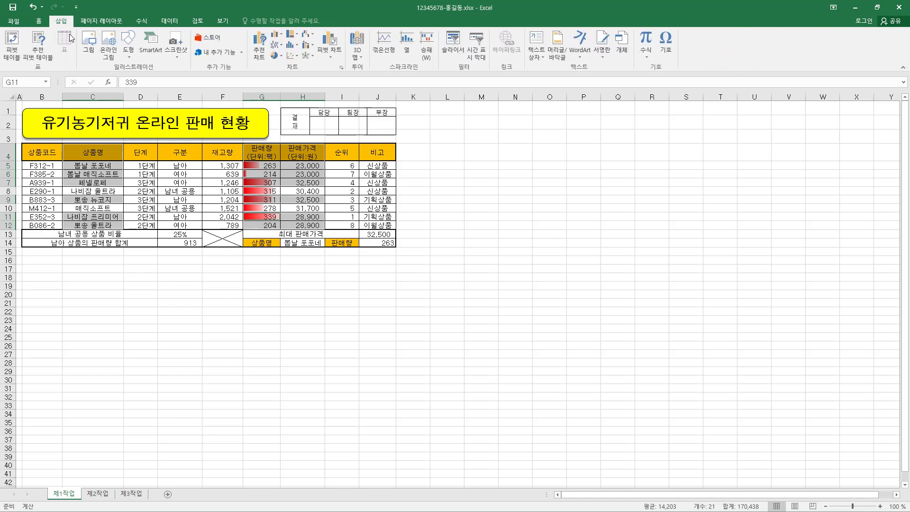
pyautogui.click(281, 41)
pyautogui.click(277, 60)
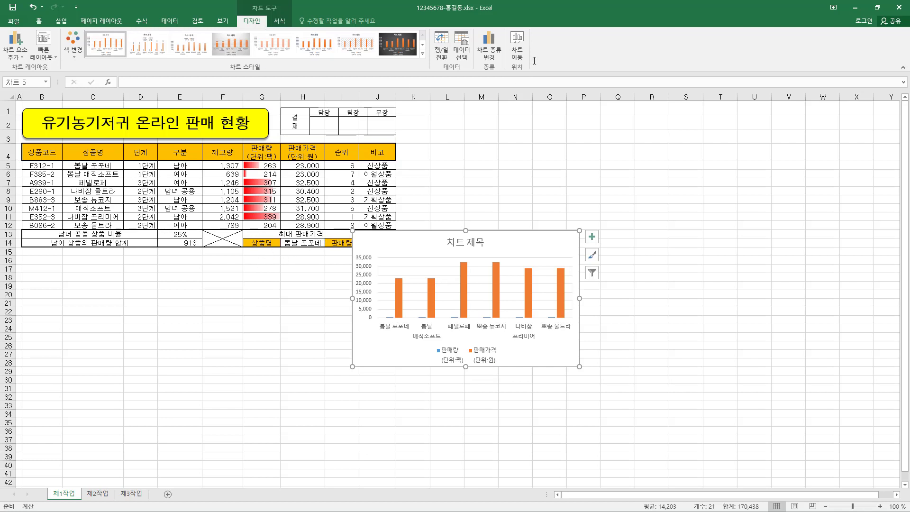
# Move the chart to a new sheet named 제4작업 and place that sheet after 제3작업.
pyautogui.click(520, 47)
pyautogui.click(415, 183)
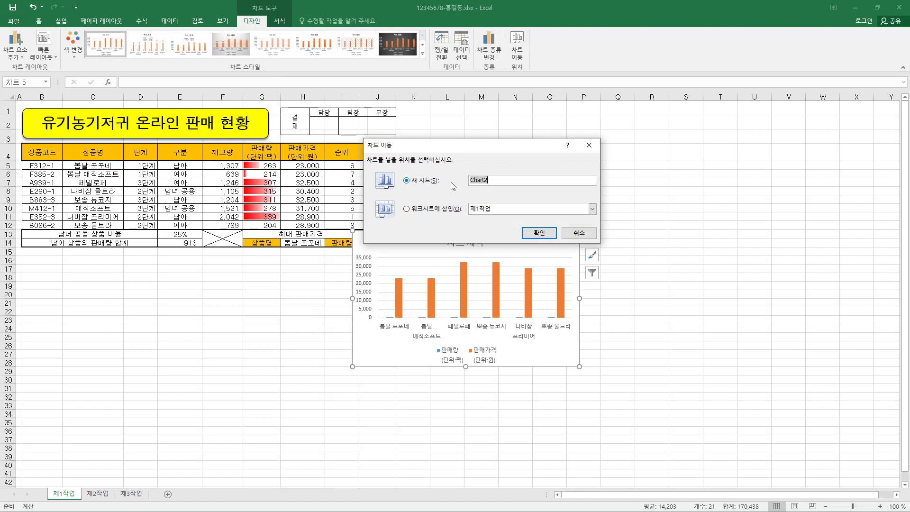
pyautogui.write('ㅈ')
pyautogui.write('4작업')
pyautogui.click(539, 232)
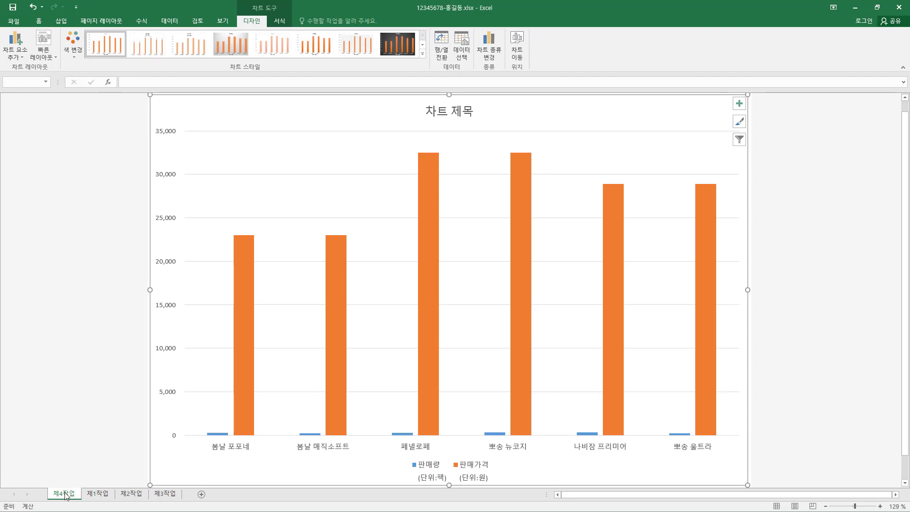
pyautogui.moveTo(65, 497); pyautogui.dragTo(189, 498)
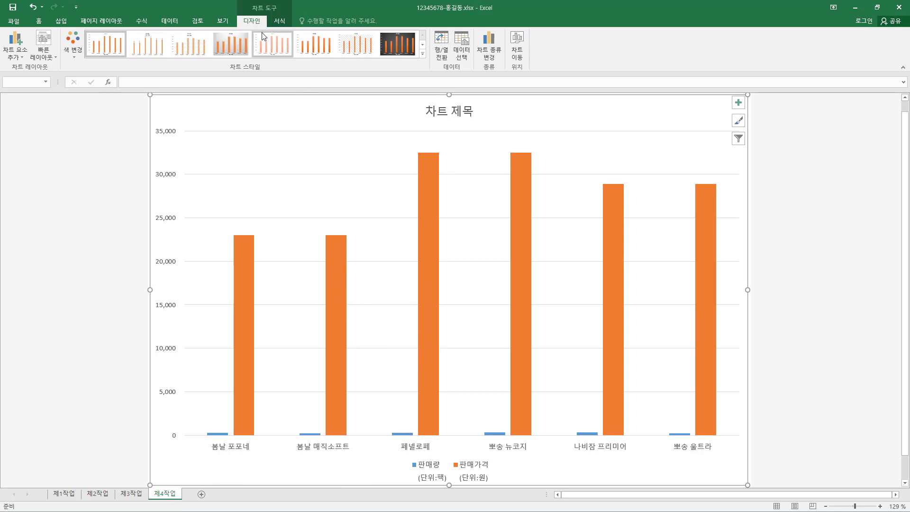
# Apply the third quick layout to the chart and open the chart area formatting options.
pyautogui.click(47, 56)
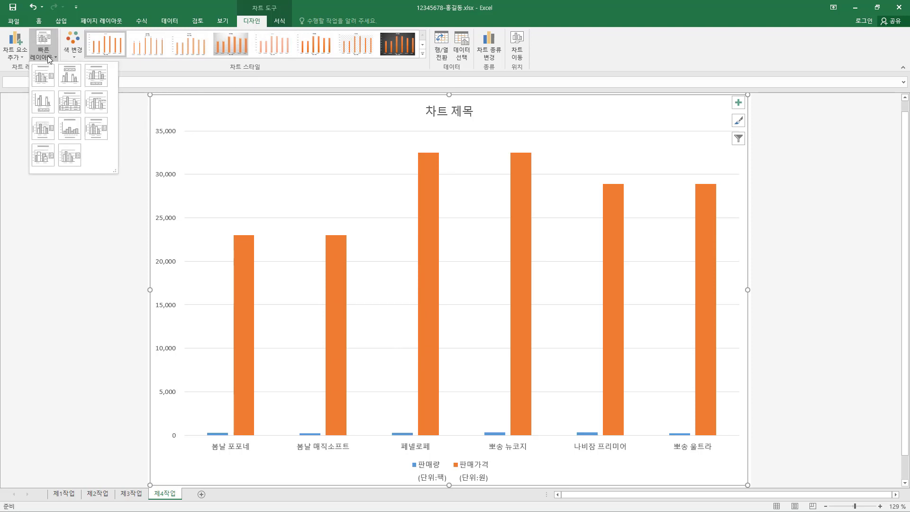
pyautogui.click(101, 85)
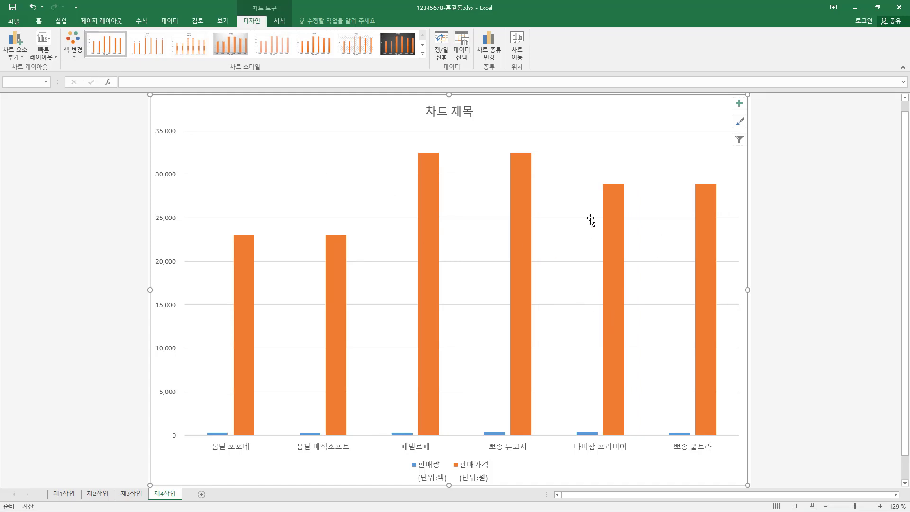
pyautogui.rightClick(654, 114)
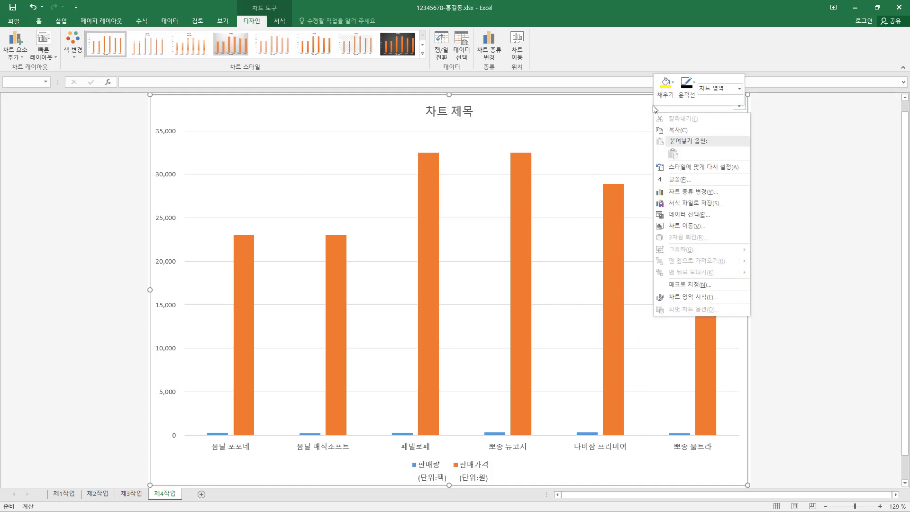
pyautogui.click(700, 298)
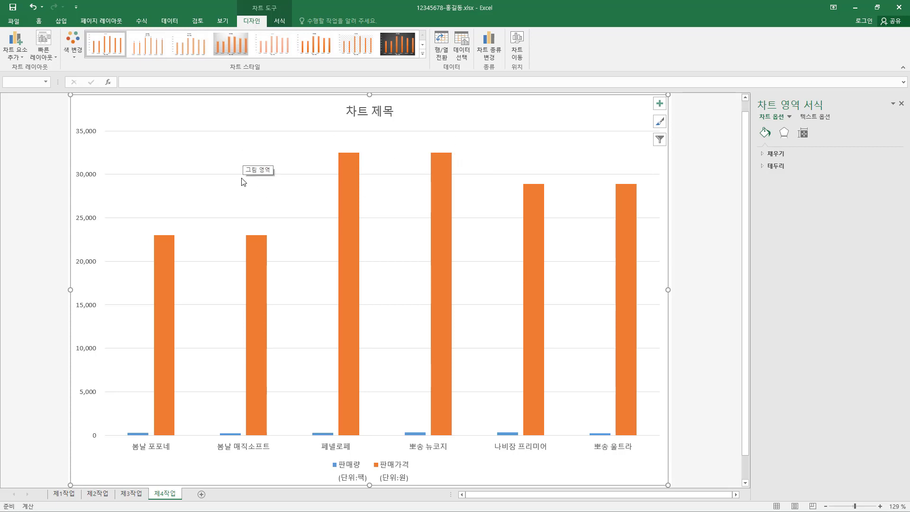
# Set all chart text to the 돋움 font, size 11, in black.
pyautogui.click(39, 21)
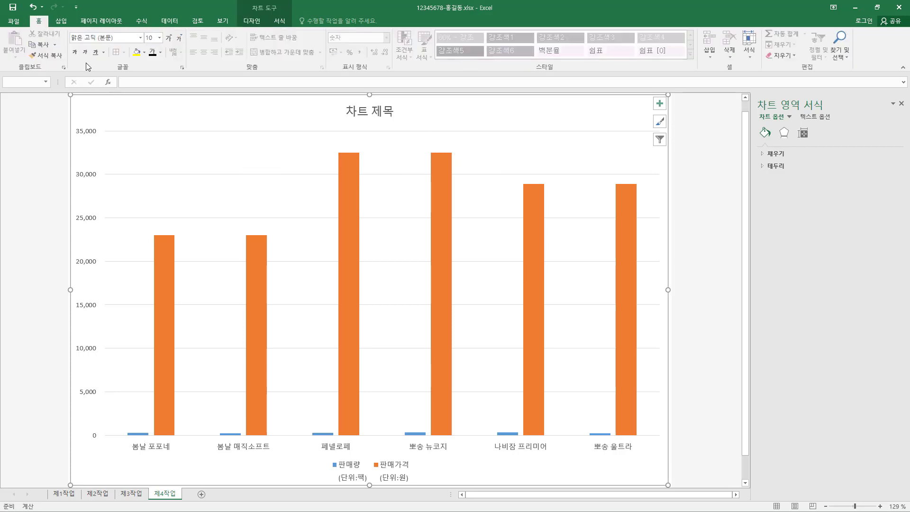
pyautogui.click(141, 38)
pyautogui.click(93, 116)
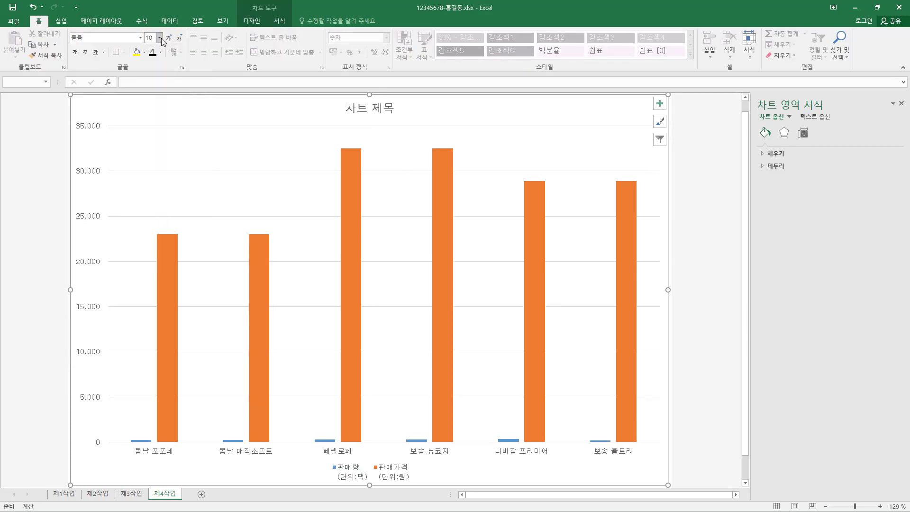
pyautogui.click(160, 38)
pyautogui.click(152, 84)
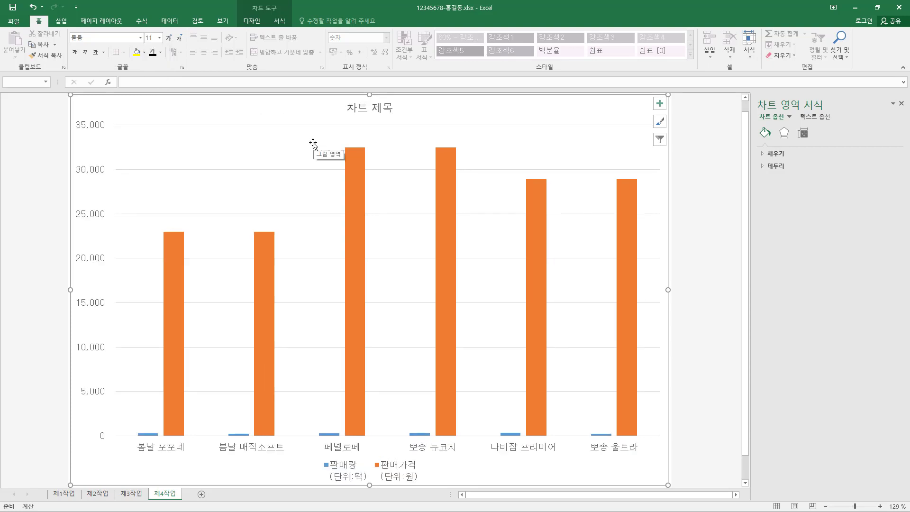
pyautogui.click(160, 52)
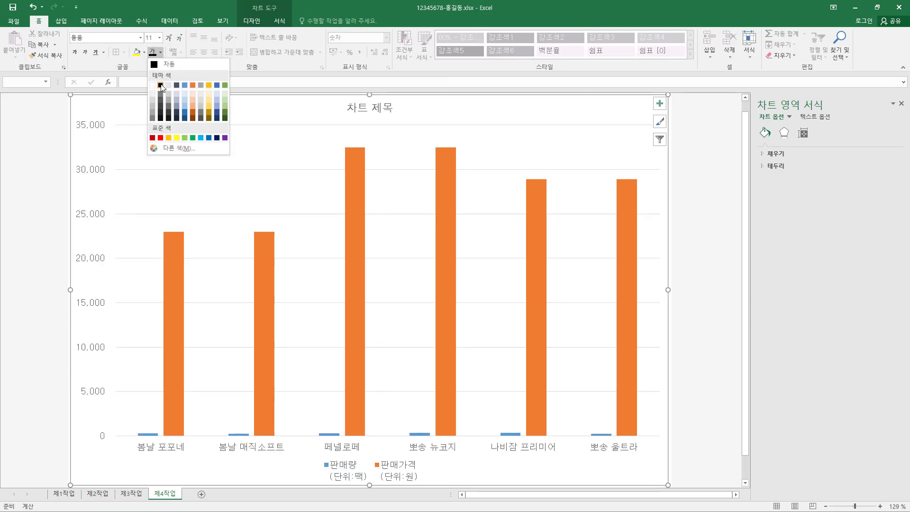
pyautogui.click(160, 85)
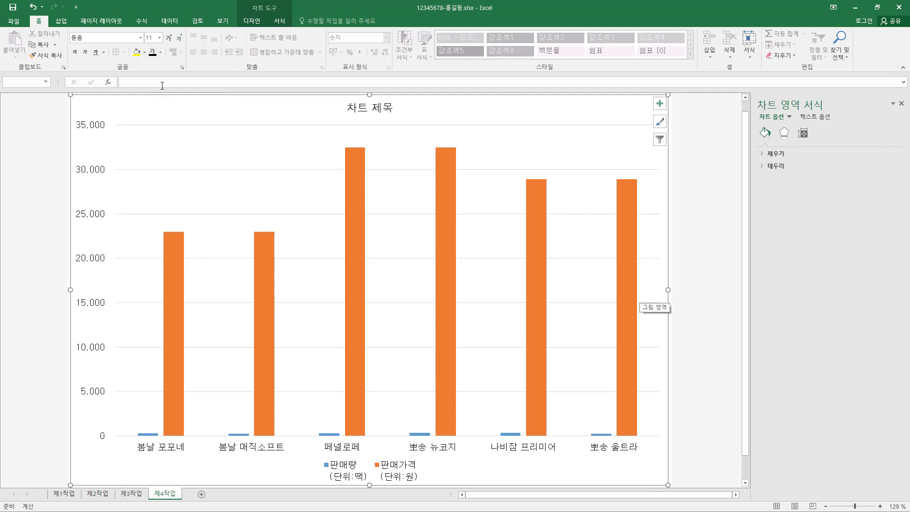
# Fill the chart area with the mottled pale blue-pink bouquet texture.
pyautogui.click(281, 21)
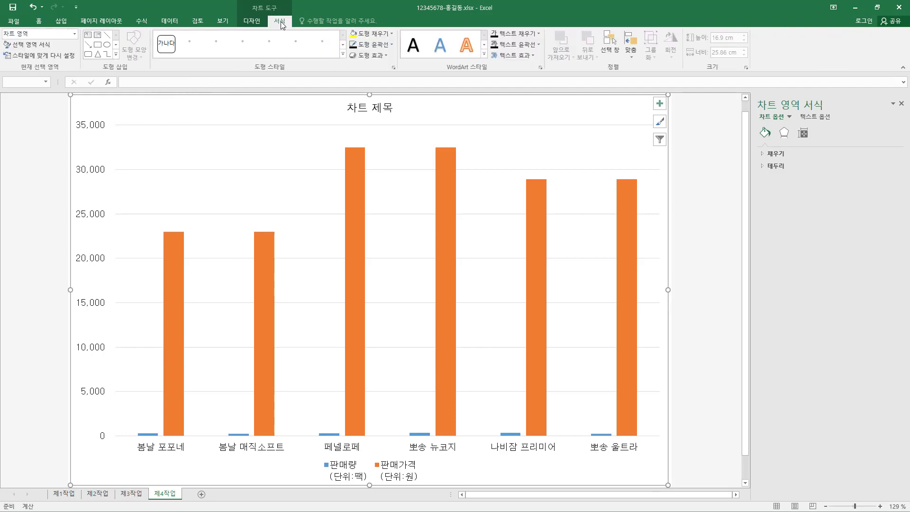
pyautogui.click(392, 35)
pyautogui.moveTo(393, 175)
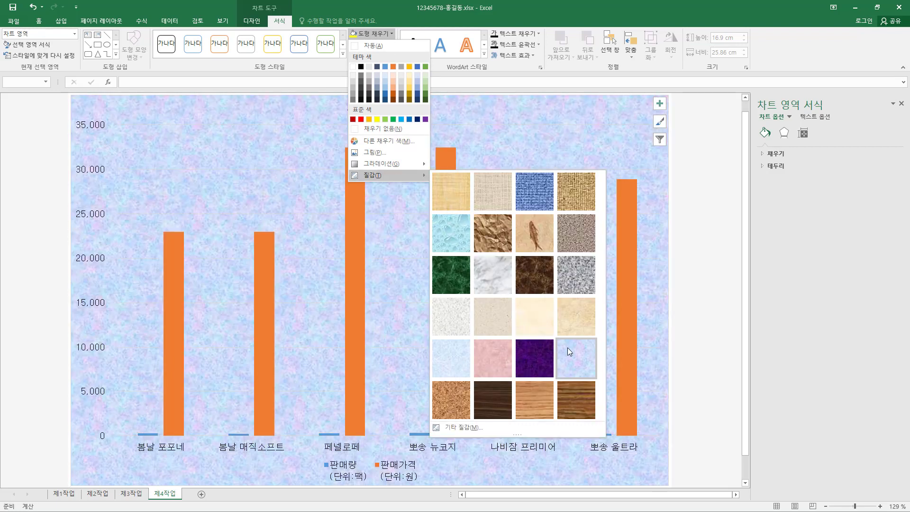
pyautogui.click(568, 348)
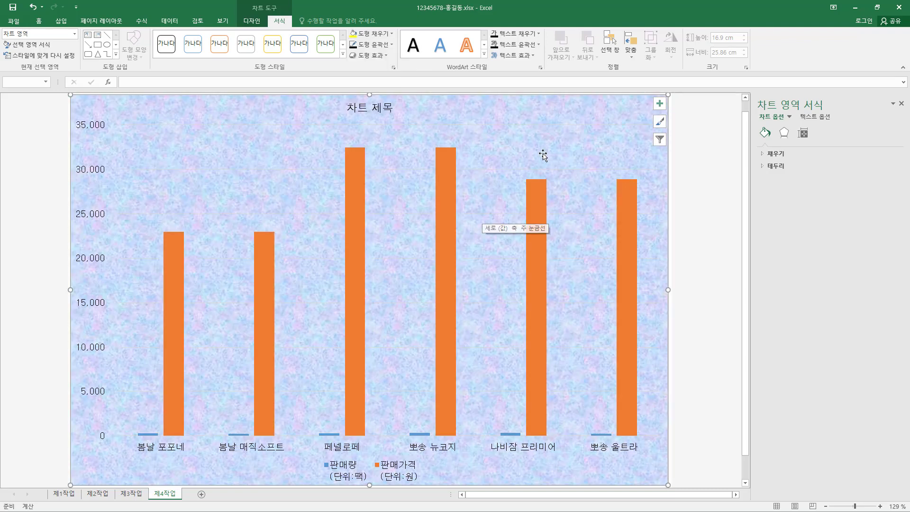
# Fill the chart's plot area with solid white.
pyautogui.click(405, 258)
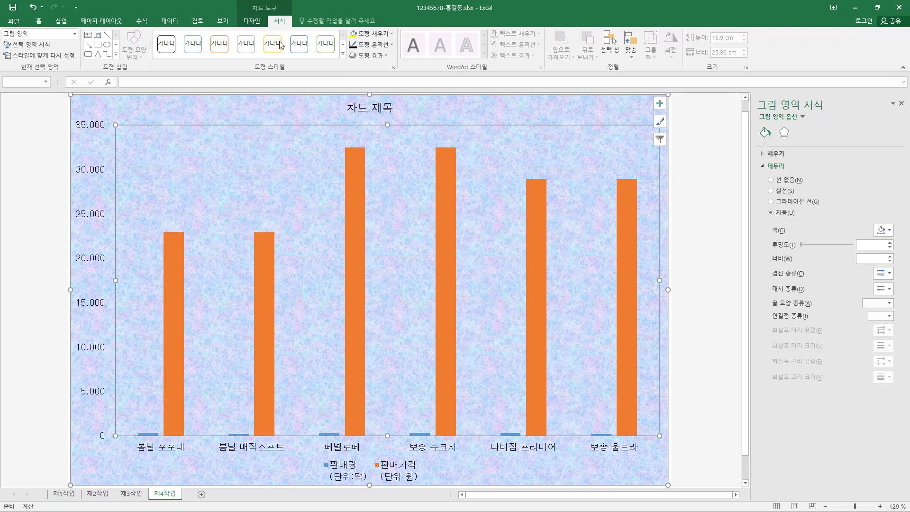
pyautogui.click(391, 34)
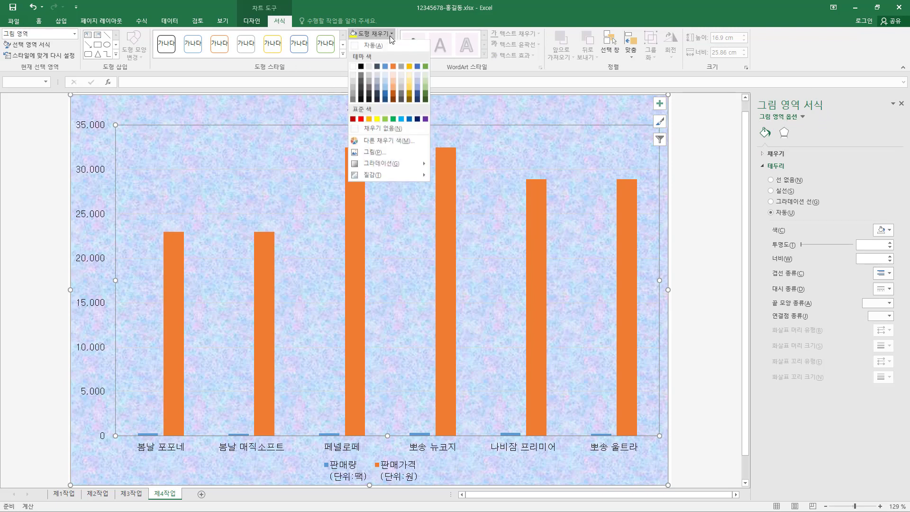
pyautogui.click(353, 68)
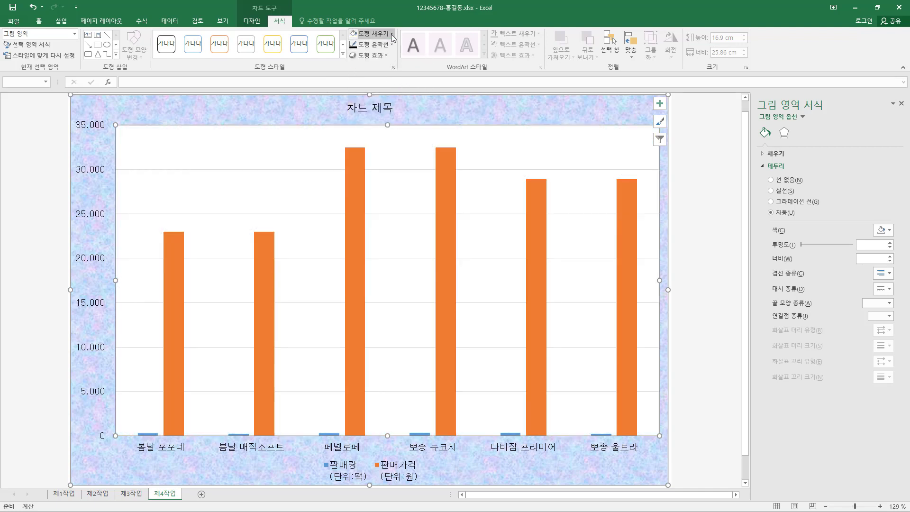
pyautogui.click(372, 33)
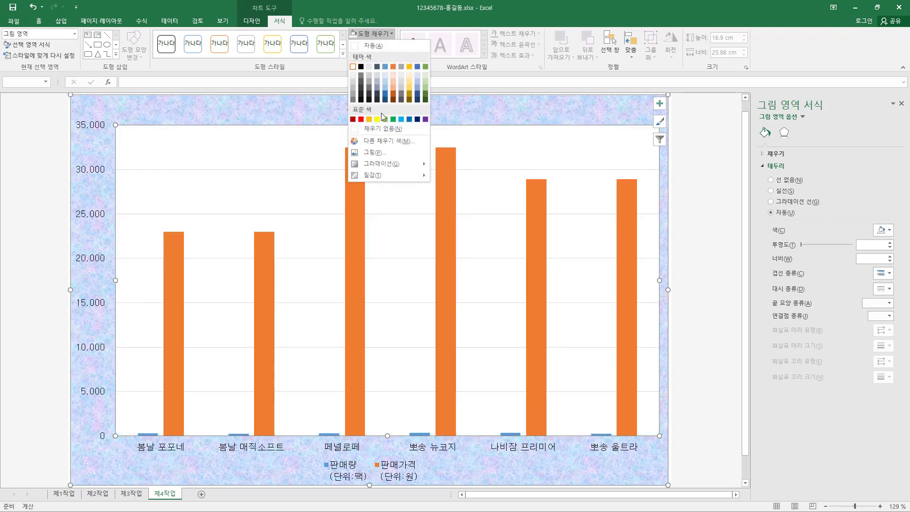
pyautogui.click(355, 67)
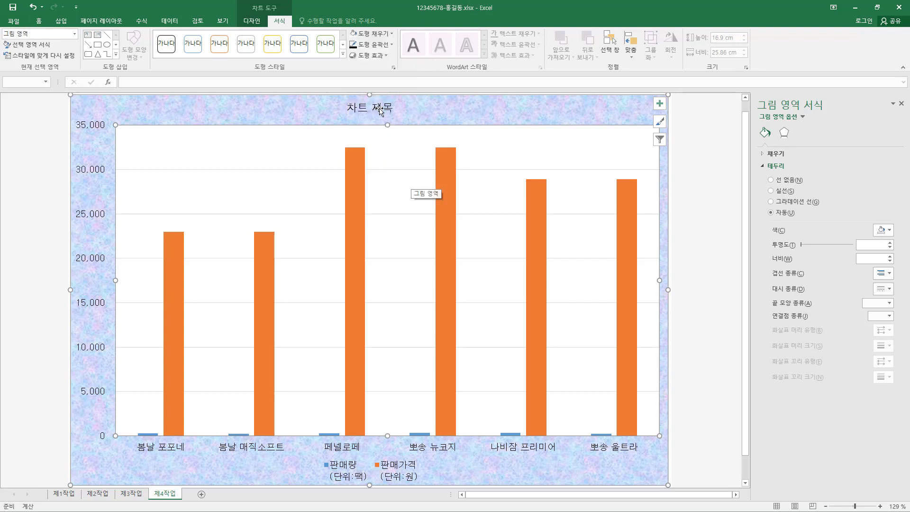
# Replace the chart title text with 유기농기저귀 판매 현황 and select the title box.
pyautogui.click(390, 109)
pyautogui.moveTo(393, 109); pyautogui.dragTo(348, 110)
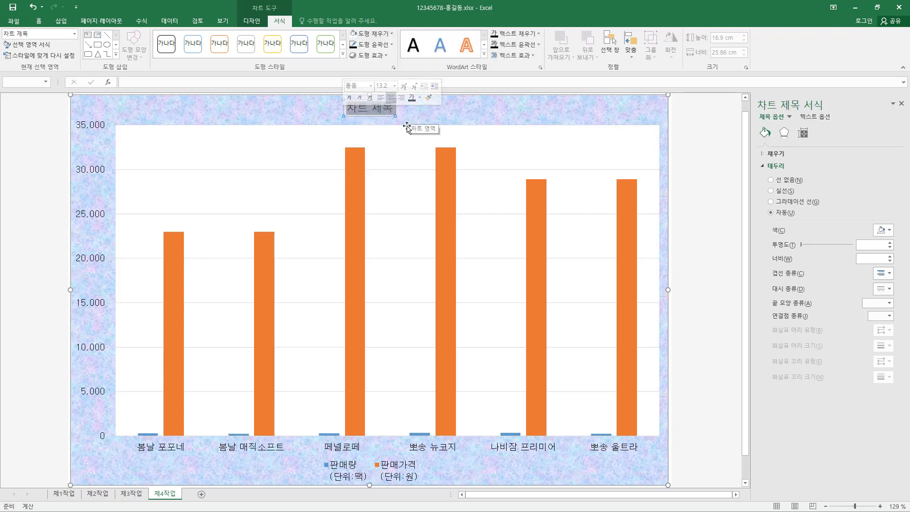
pyautogui.write('유기농기저귀 판매 현황')
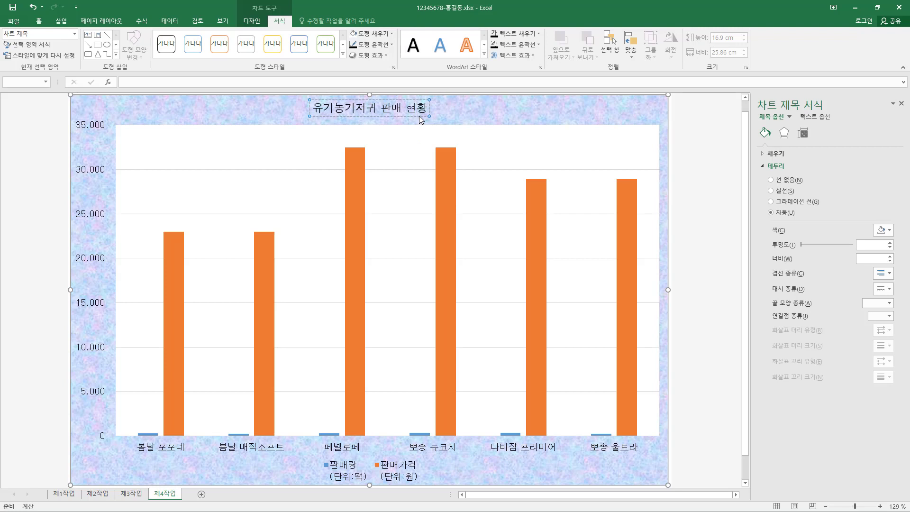
pyautogui.click(419, 116)
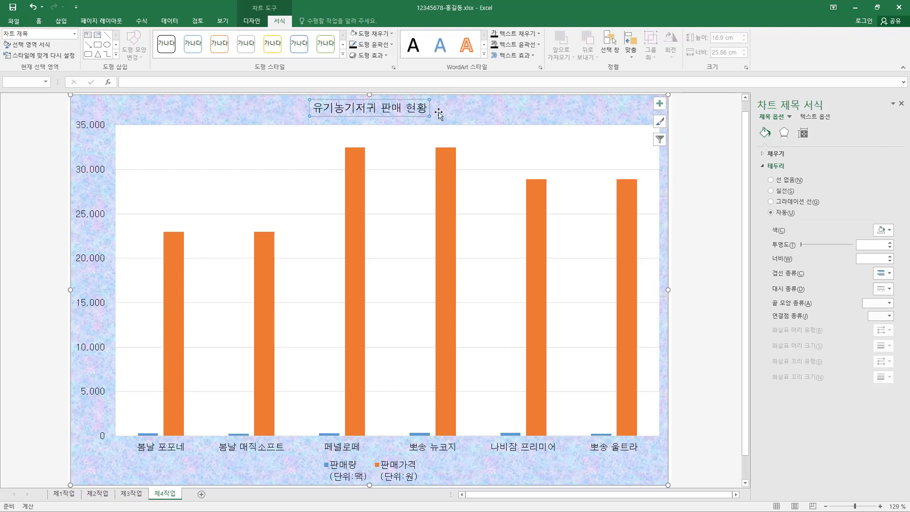
# Format the chart title in bold 돋움 at size 20.
pyautogui.click(38, 22)
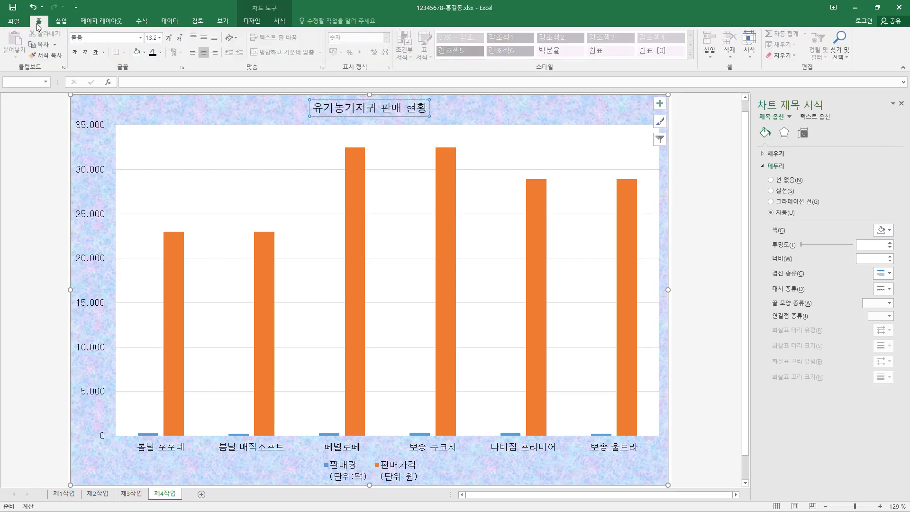
pyautogui.click(141, 37)
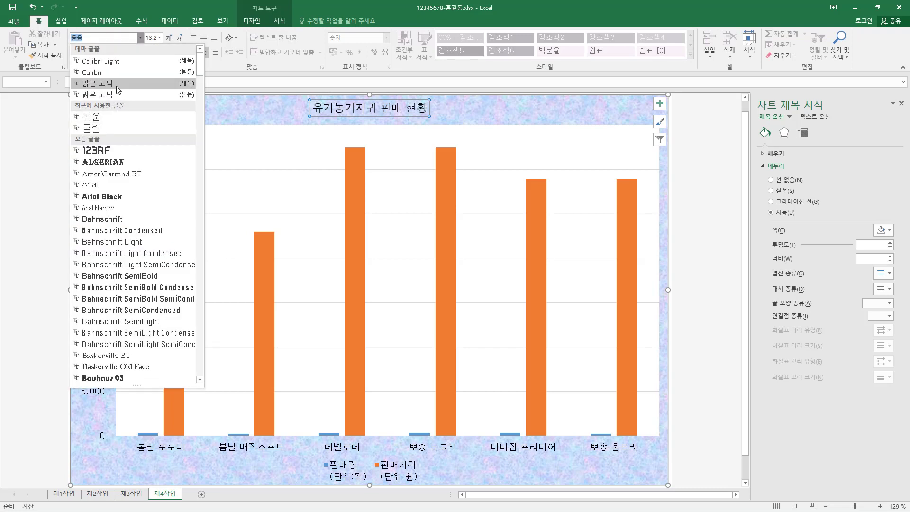
pyautogui.click(103, 118)
pyautogui.click(159, 37)
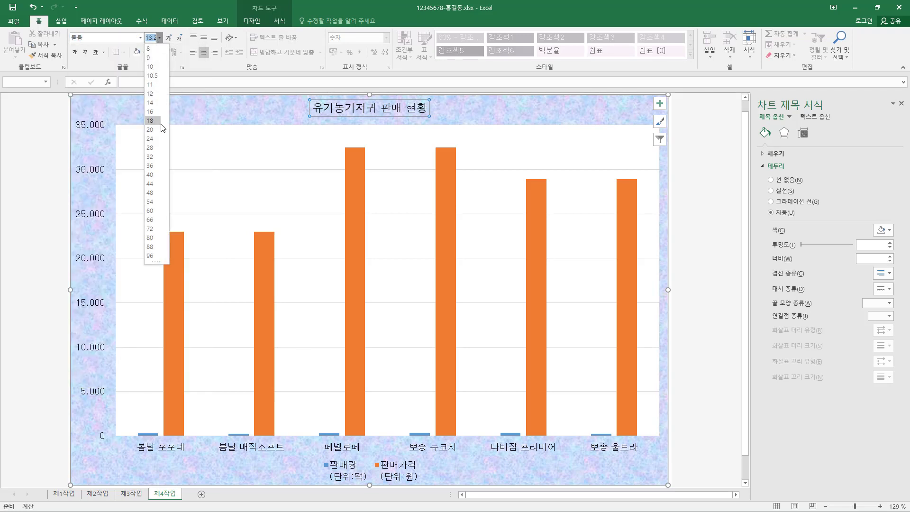
pyautogui.click(154, 164)
pyautogui.click(76, 53)
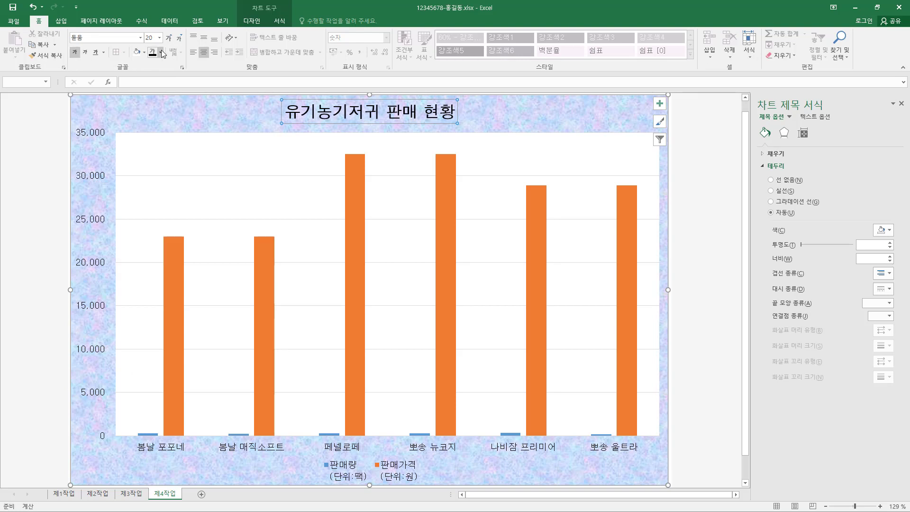
# Give the chart title box a solid white fill and a black outline.
pyautogui.click(280, 21)
pyautogui.click(372, 33)
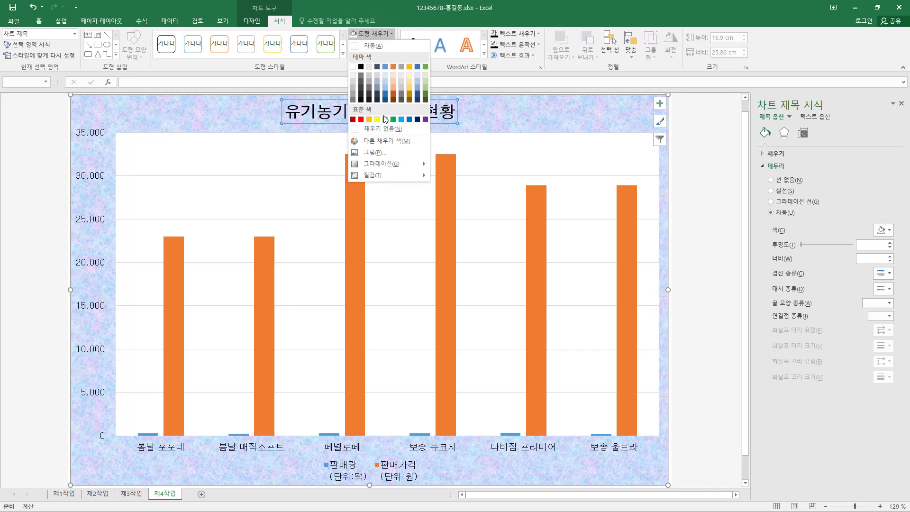
pyautogui.click(353, 66)
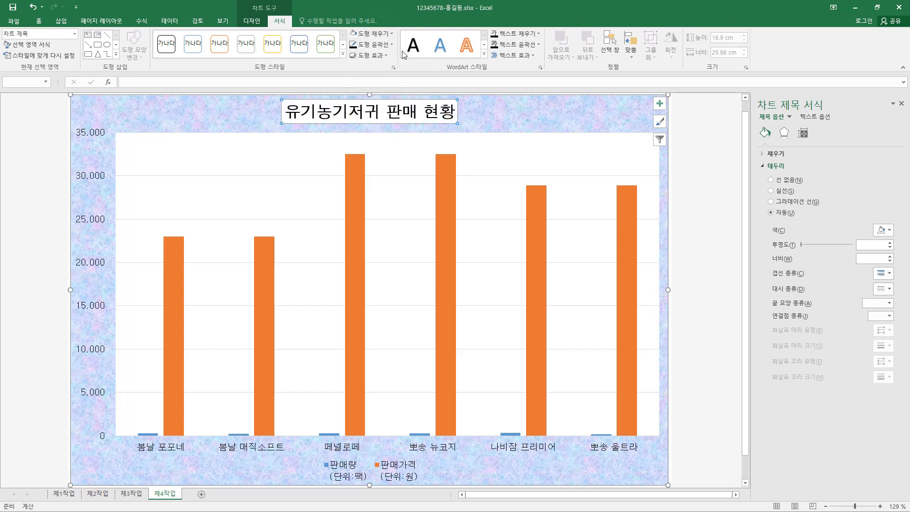
pyautogui.click(388, 46)
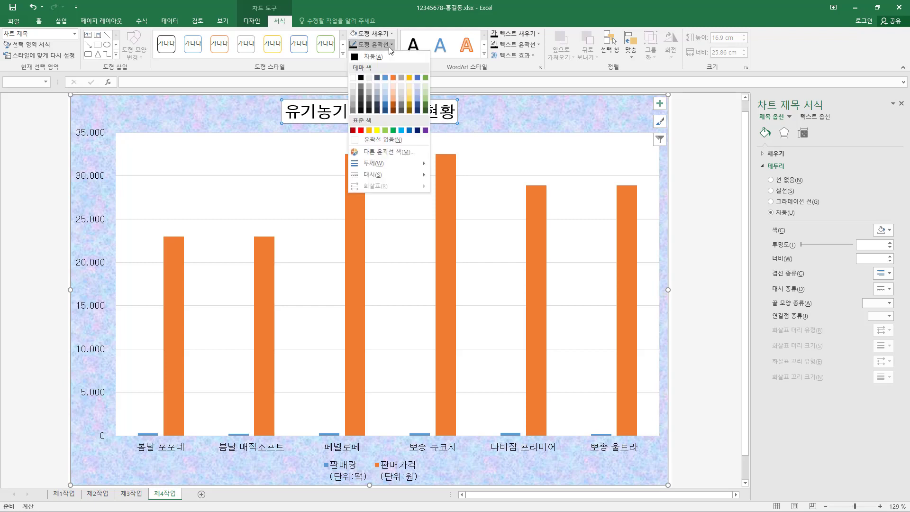
pyautogui.click(362, 78)
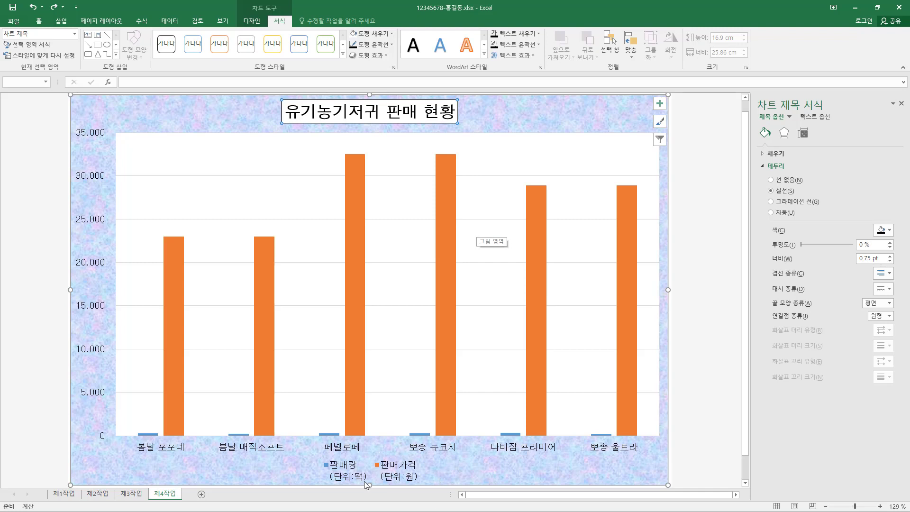
# Change the 판매가격 series to a line with markers (표식이 있는 꺾은선형) on the secondary axis, using larger square markers.
pyautogui.click(355, 371)
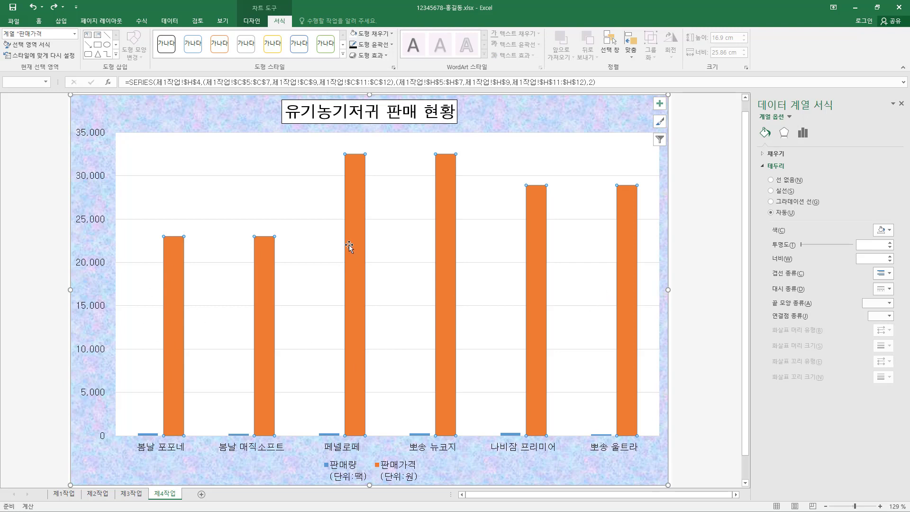
pyautogui.rightClick(355, 201)
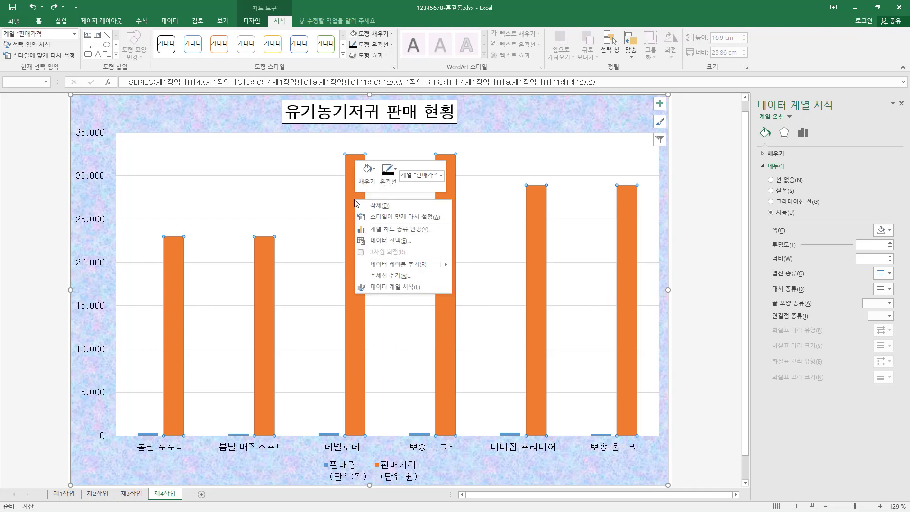
pyautogui.click(412, 232)
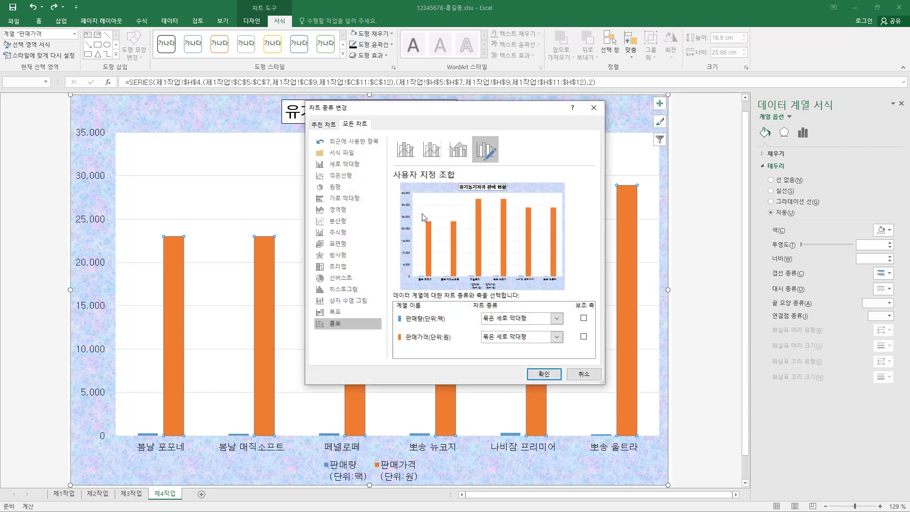
pyautogui.click(543, 338)
pyautogui.click(574, 261)
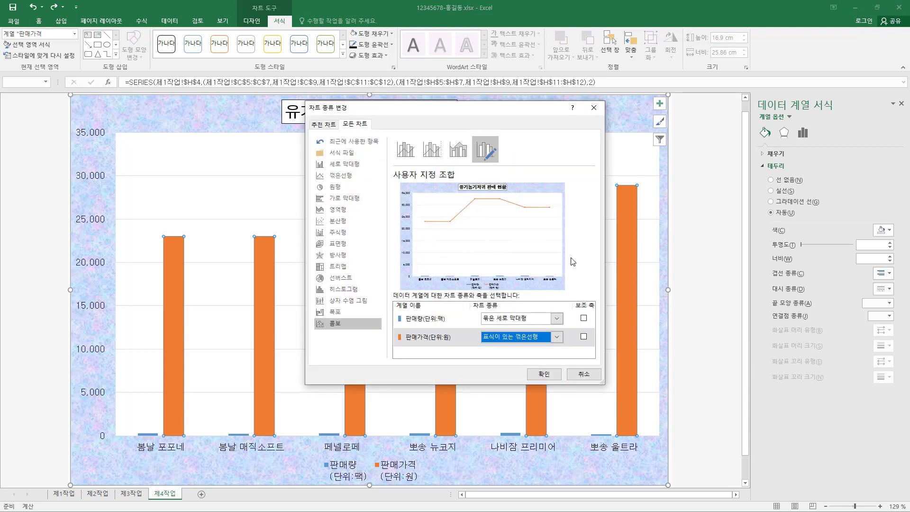
pyautogui.click(583, 337)
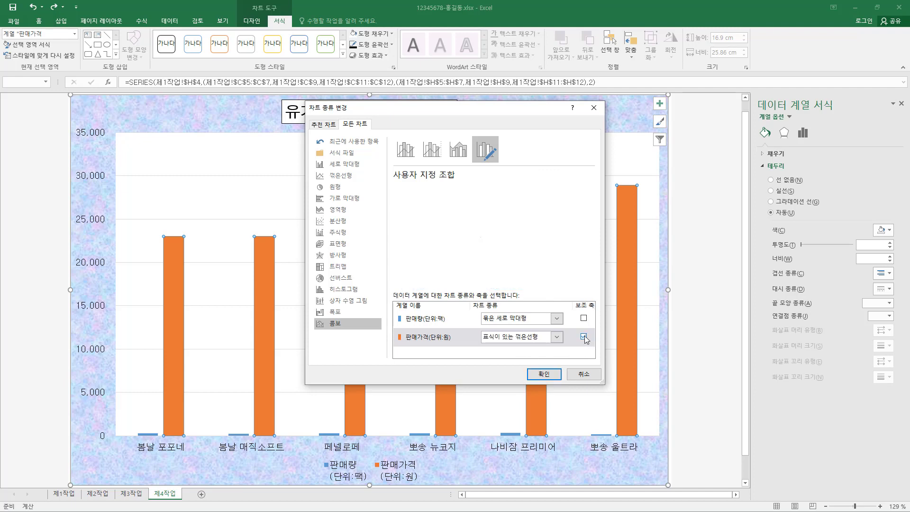
pyautogui.click(544, 375)
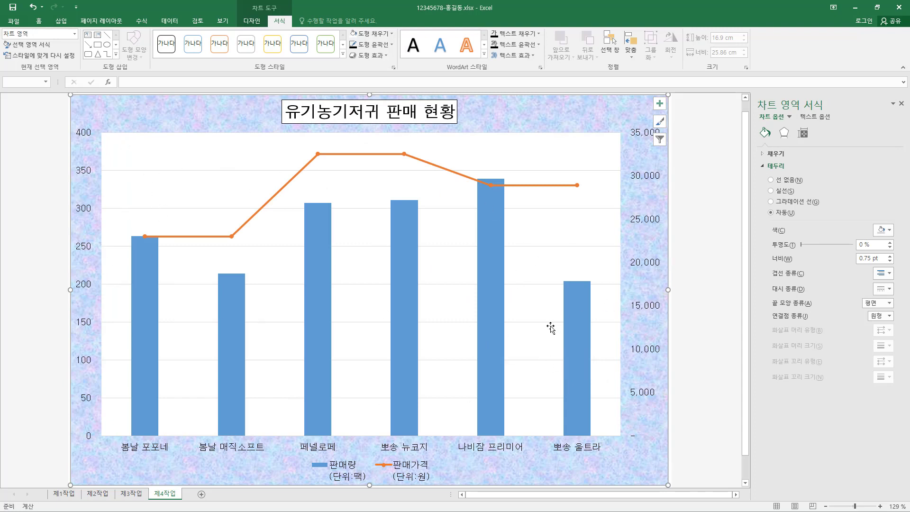
pyautogui.click(491, 185)
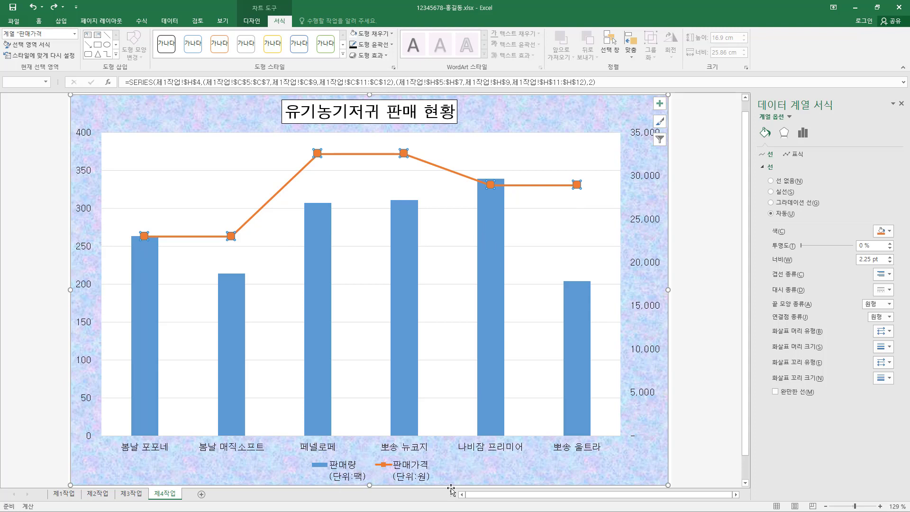
# Add a data label at the outside end (바깥쪽 끝에) of only the 나비잠 프리미어 column in the 판매량 series.
pyautogui.click(494, 306)
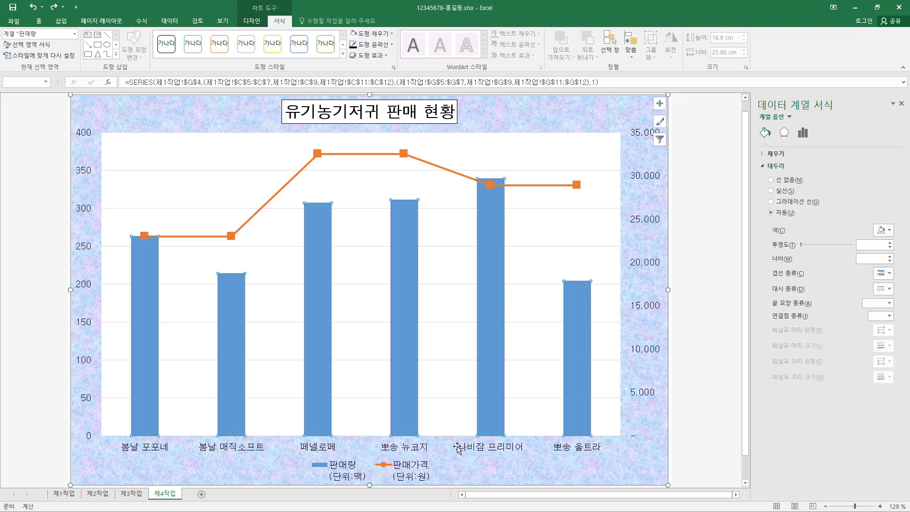
pyautogui.click(496, 208)
pyautogui.click(660, 103)
pyautogui.click(738, 140)
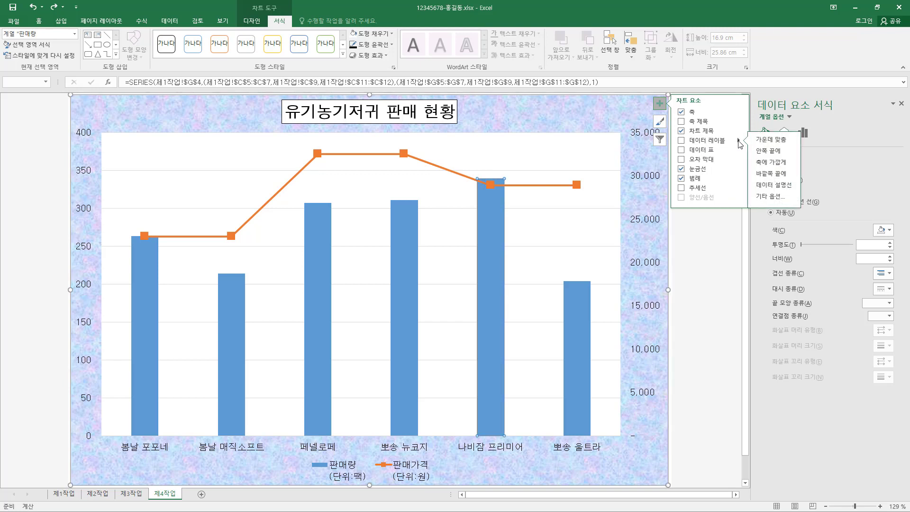
pyautogui.click(784, 175)
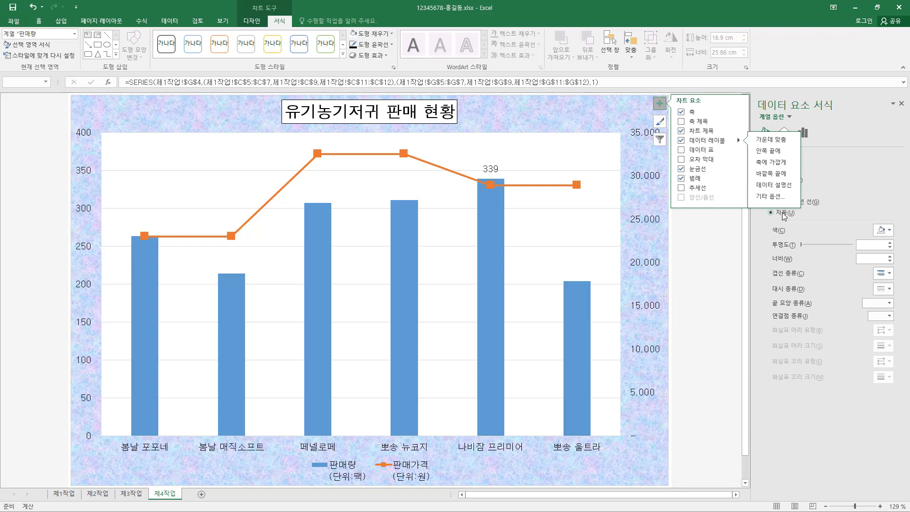
pyautogui.click(662, 106)
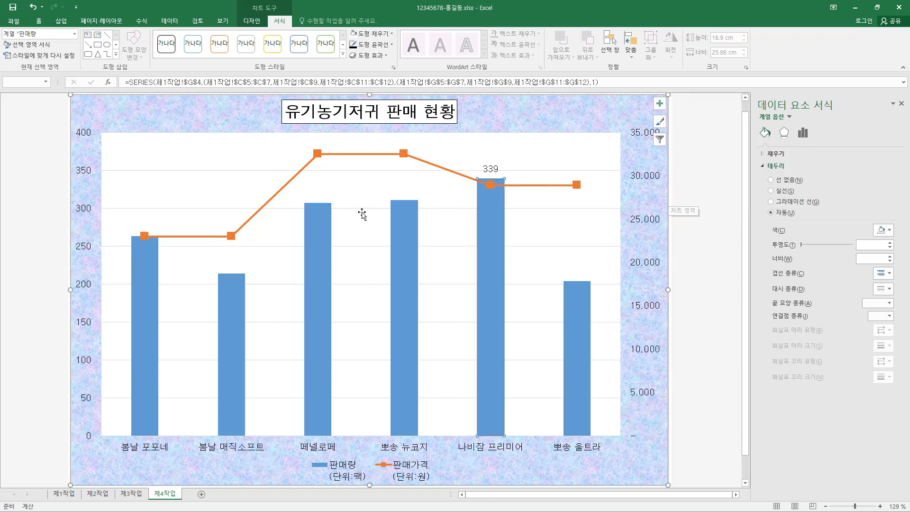
# Make the chart's major horizontal gridlines dashed and black.
pyautogui.click(357, 170)
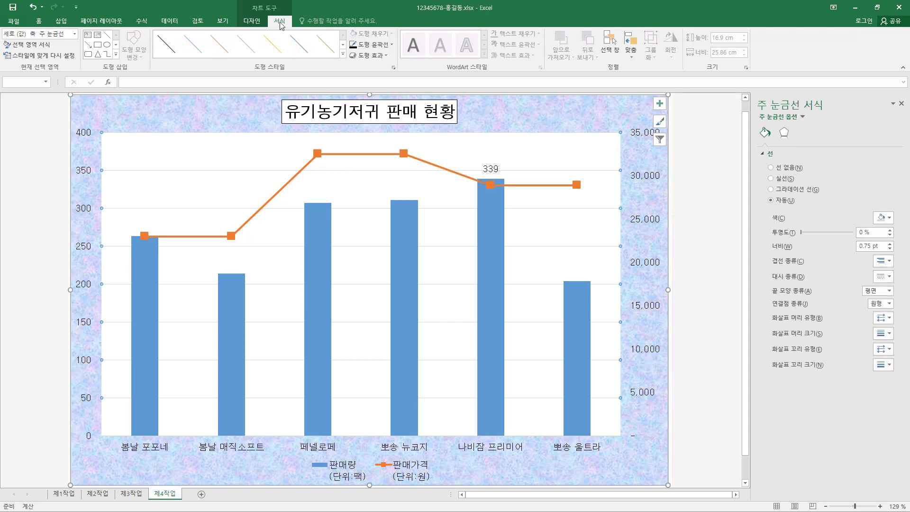
pyautogui.click(372, 45)
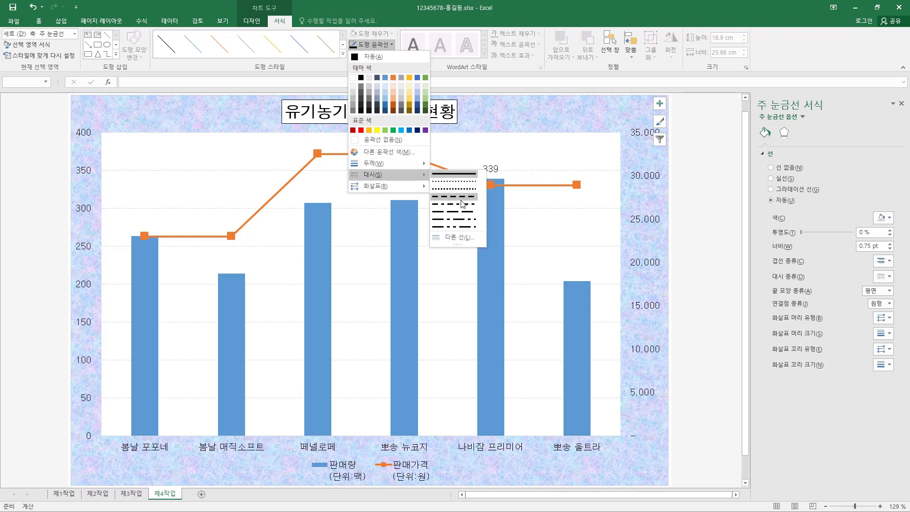
pyautogui.click(467, 192)
pyautogui.click(390, 44)
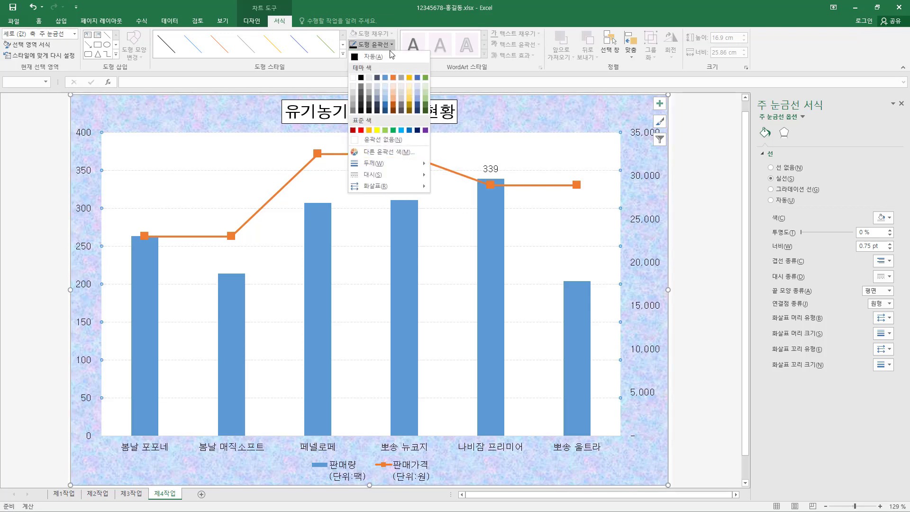
pyautogui.click(361, 77)
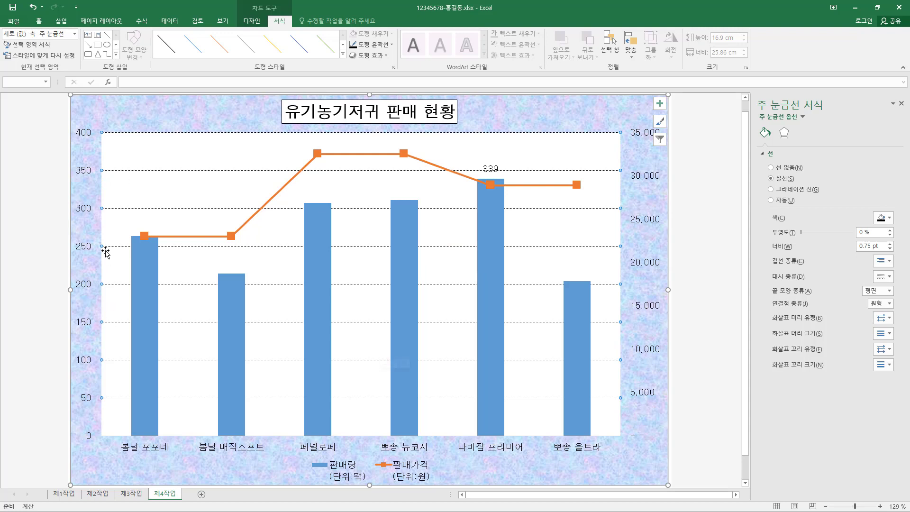
# Fix the primary vertical axis bounds at minimum 0 and maximum 400, with a major unit of 50.
pyautogui.click(88, 250)
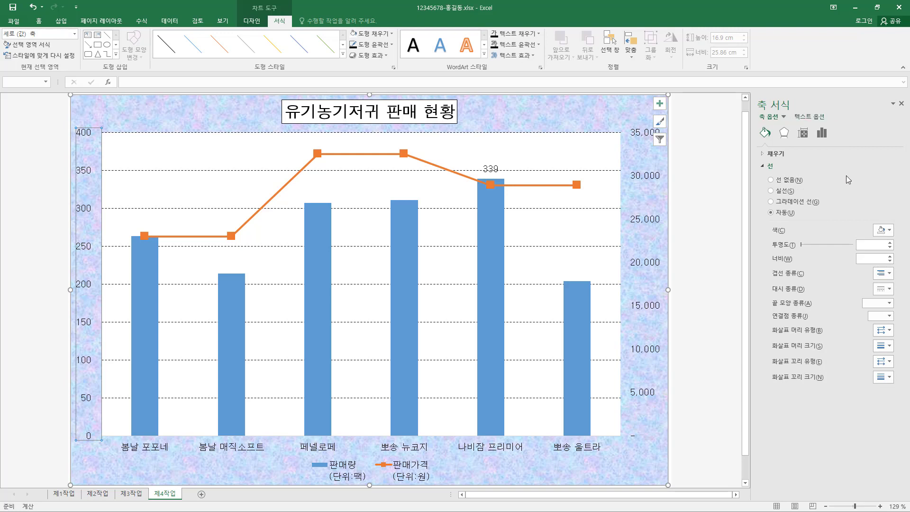
pyautogui.click(823, 135)
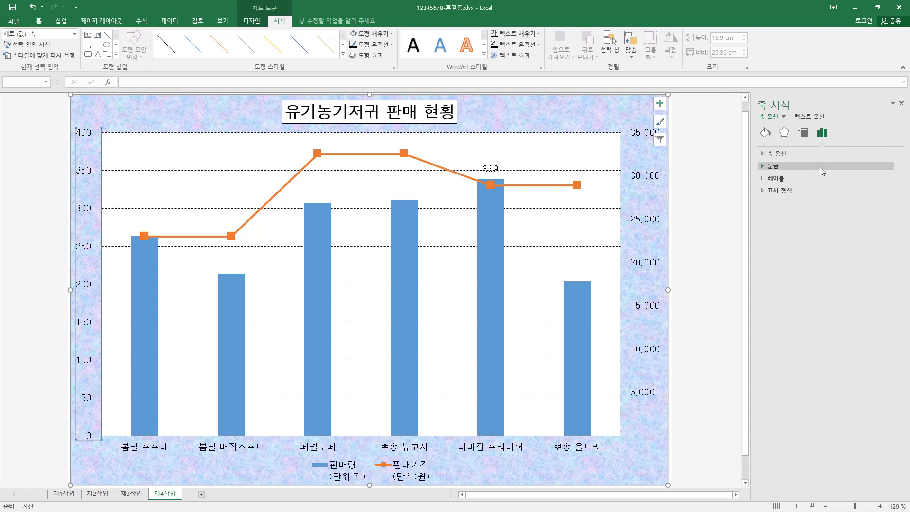
pyautogui.click(763, 154)
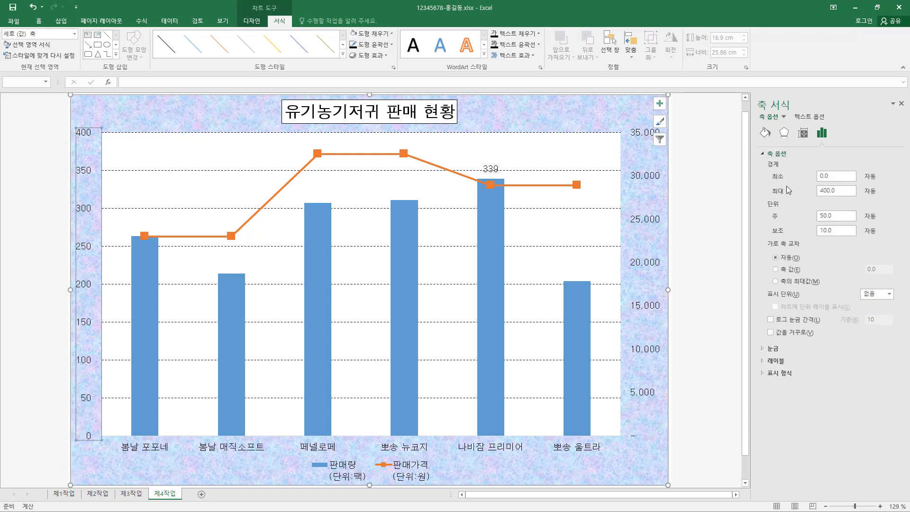
pyautogui.click(837, 175)
pyautogui.press('Return')
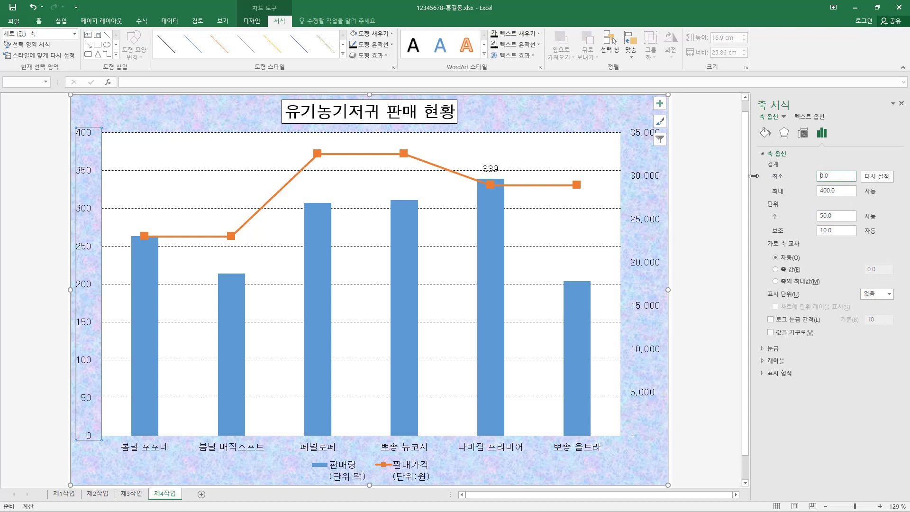
pyautogui.click(844, 190)
pyautogui.write('40')
pyautogui.press('Return')
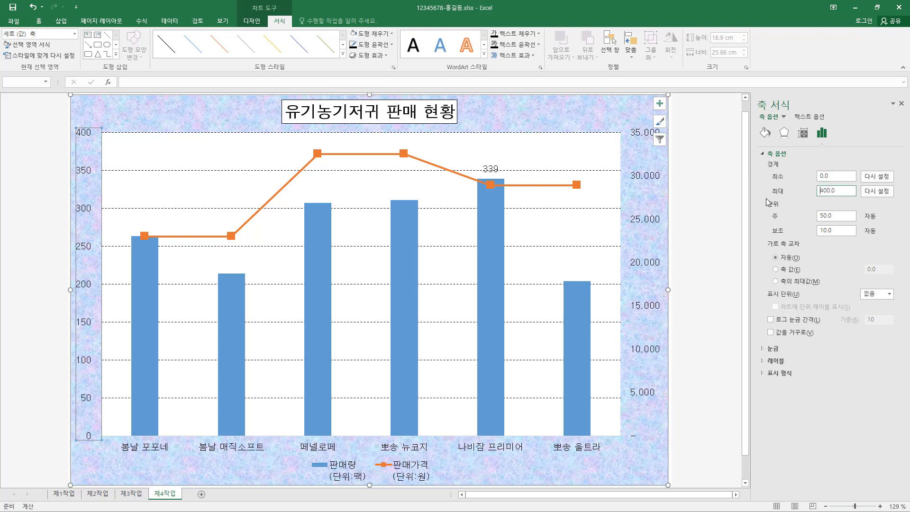
pyautogui.click(837, 216)
pyautogui.write('50')
pyautogui.press('Return')
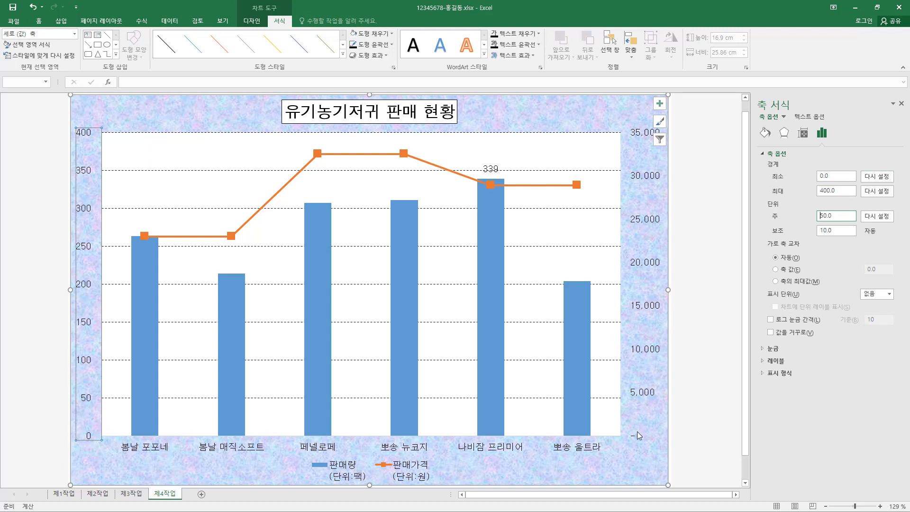
# Set the primary vertical axis number format to 회계 with the symbol 없음, and color the axis line black.
pyautogui.click(764, 374)
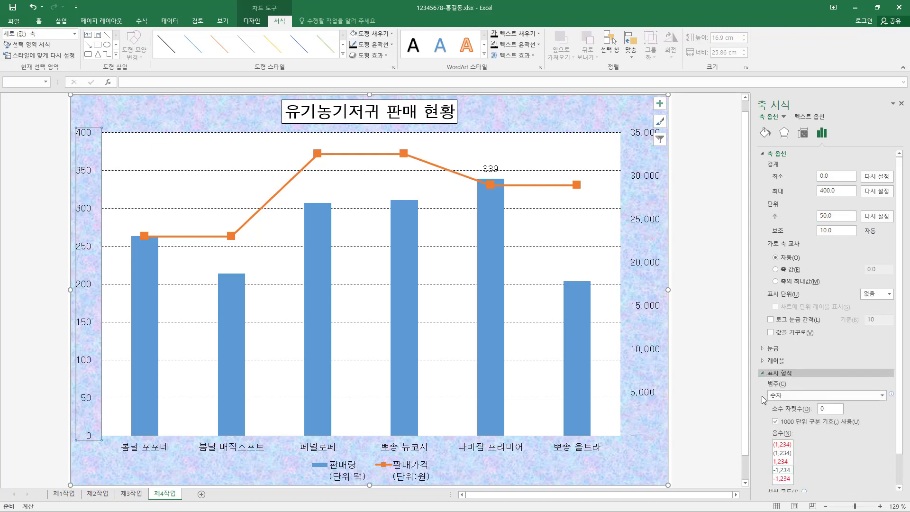
pyautogui.click(787, 397)
pyautogui.click(785, 433)
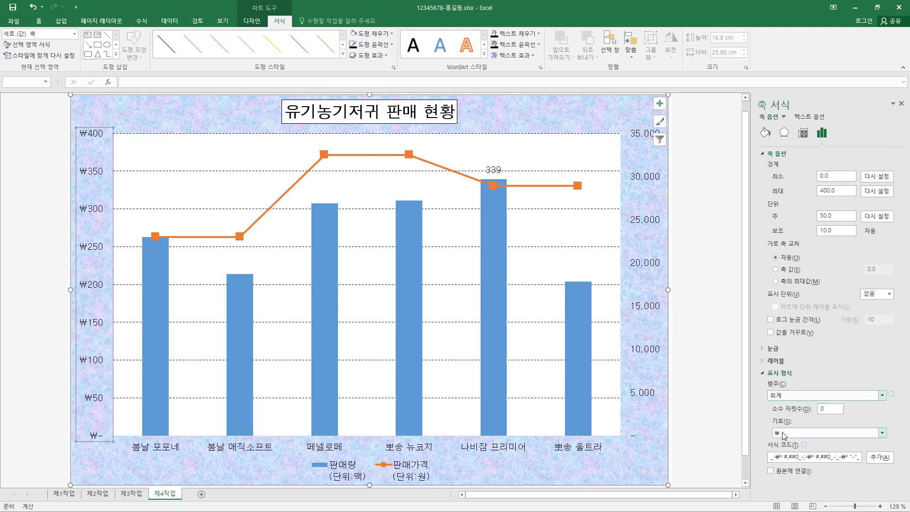
pyautogui.click(807, 433)
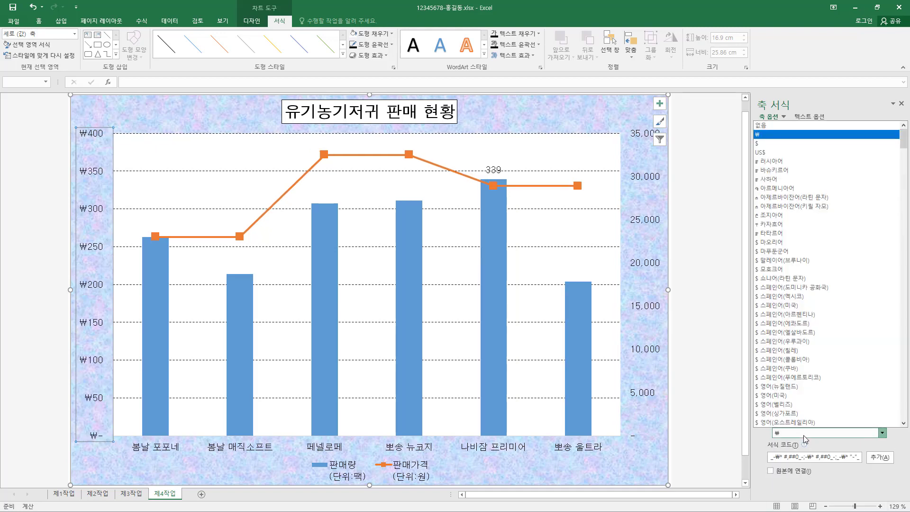
pyautogui.click(762, 125)
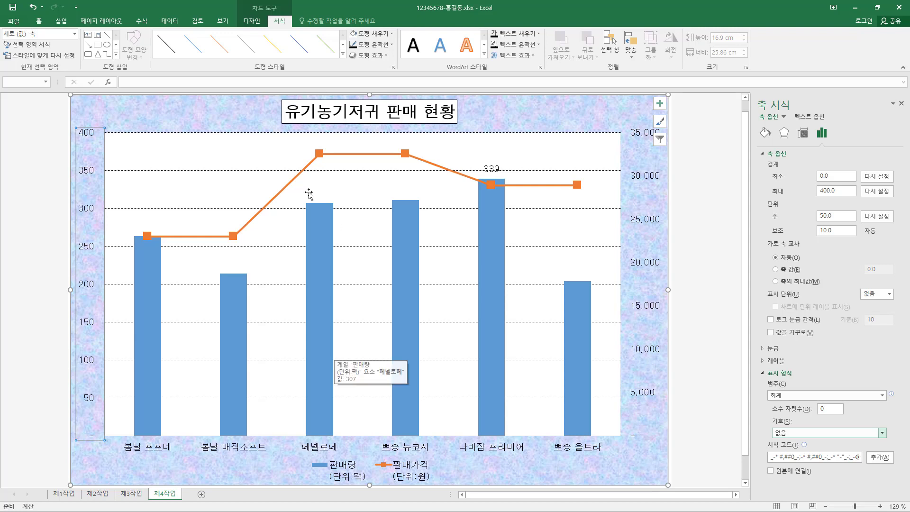
pyautogui.click(387, 47)
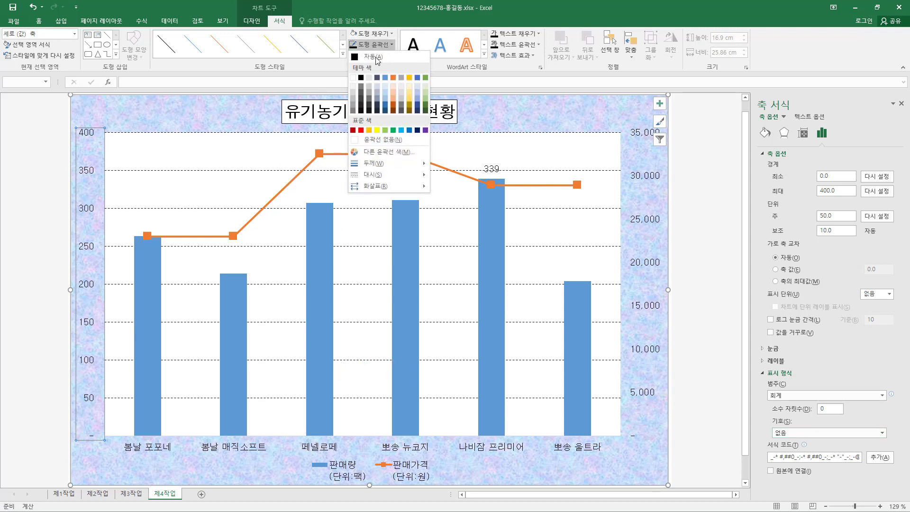
pyautogui.click(362, 79)
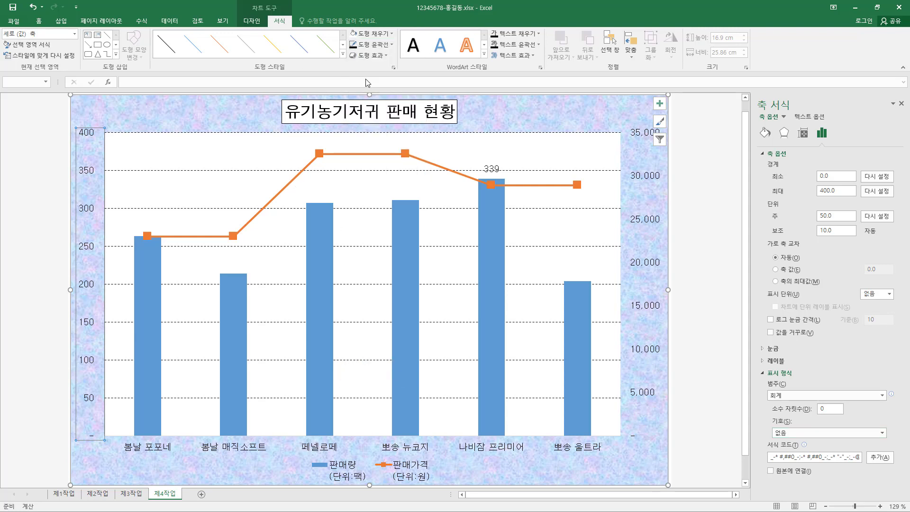
# Set the major tick marks (주 눈금) of the secondary vertical axis to 바깥쪽.
pyautogui.click(75, 206)
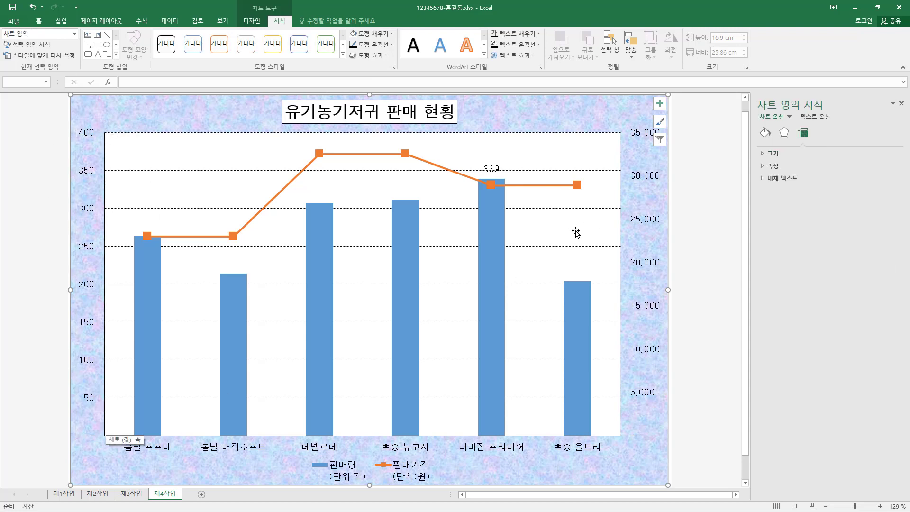
pyautogui.click(653, 180)
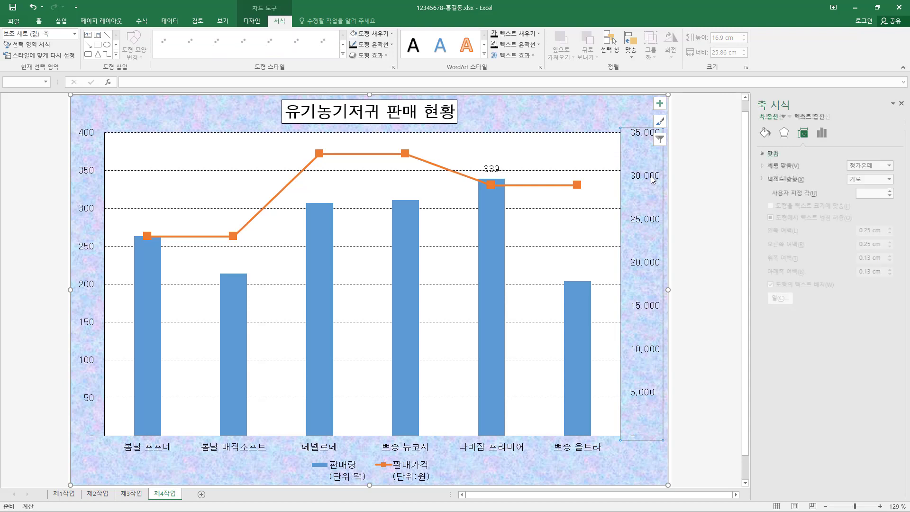
pyautogui.click(825, 132)
pyautogui.click(764, 153)
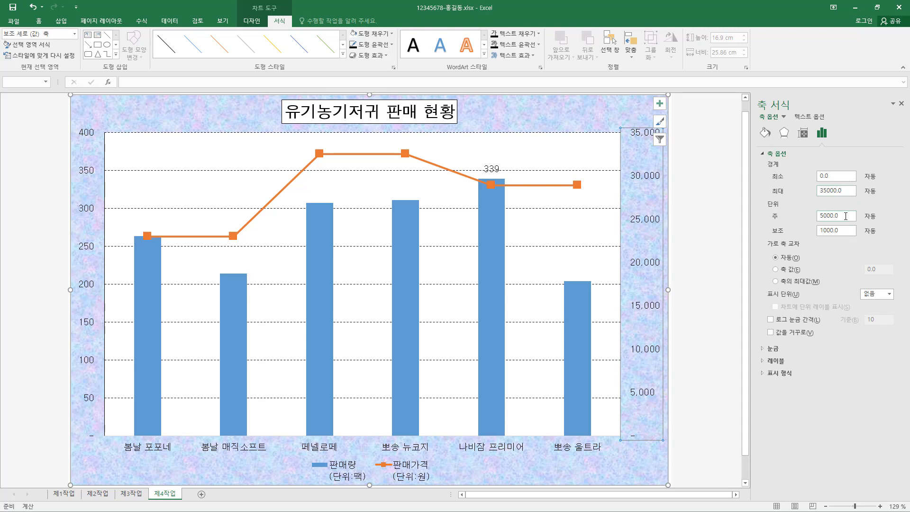
pyautogui.click(761, 373)
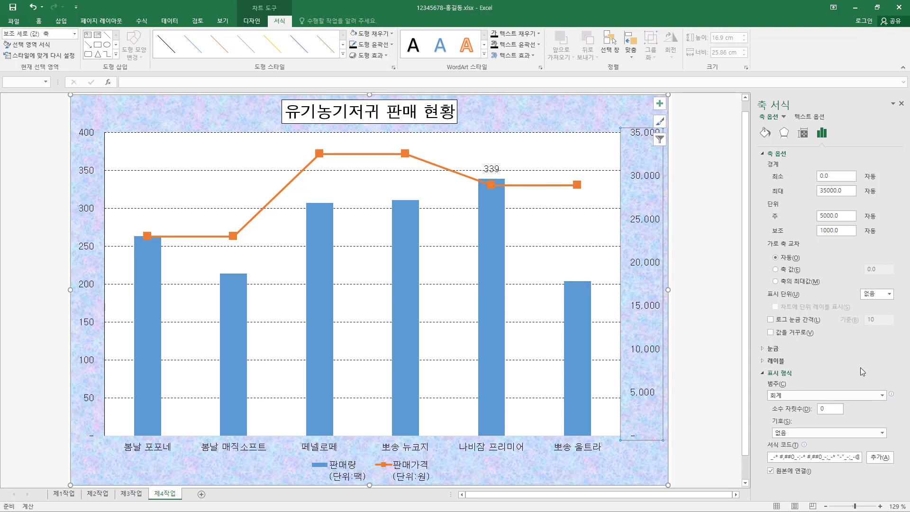
pyautogui.click(764, 349)
pyautogui.click(890, 360)
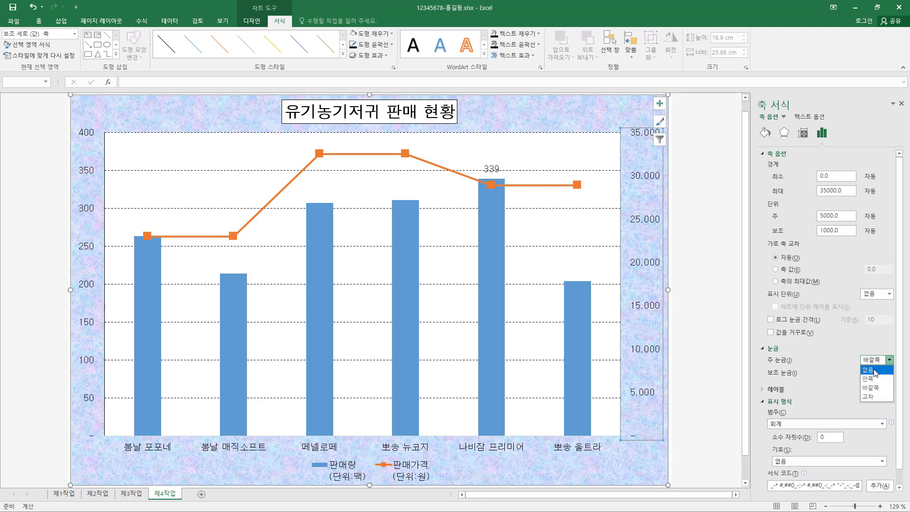
pyautogui.click(871, 370)
pyautogui.click(889, 360)
pyautogui.click(880, 388)
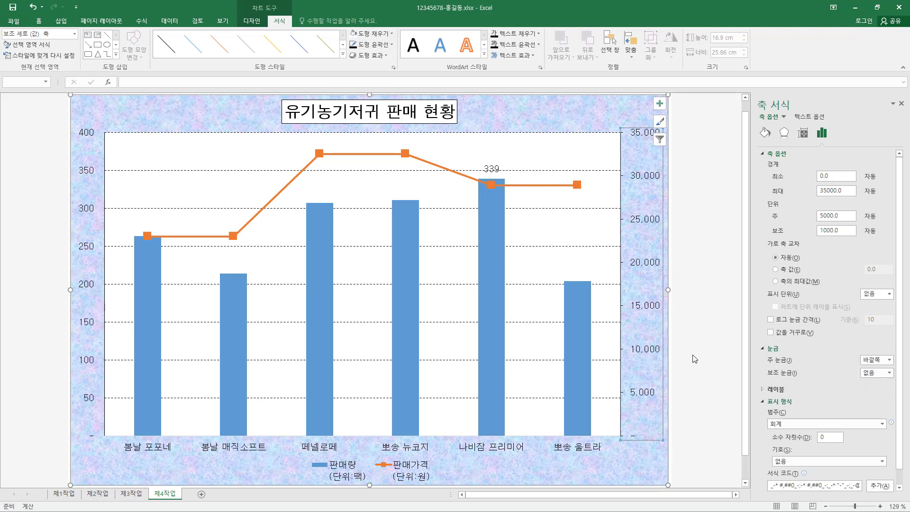
# Color the lines of the secondary vertical axis and the horizontal category axis black.
pyautogui.click(389, 45)
pyautogui.click(363, 82)
pyautogui.click(161, 451)
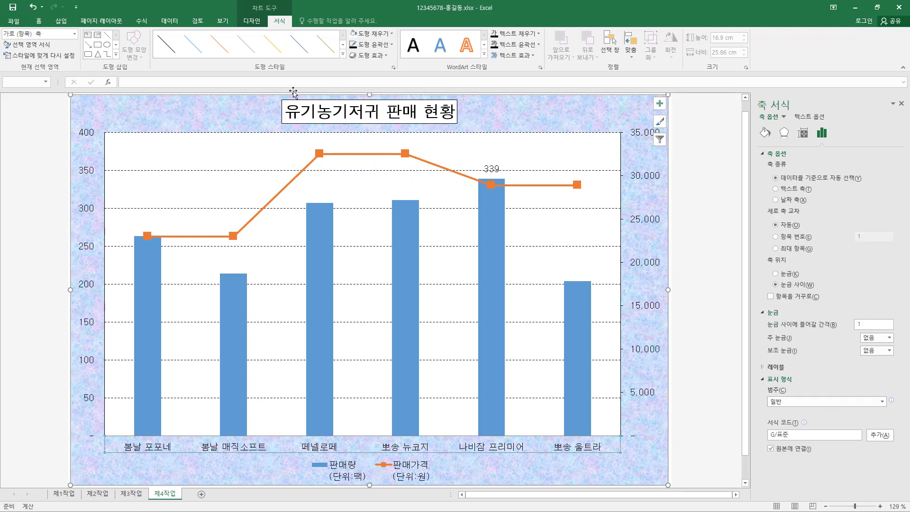
pyautogui.click(387, 44)
pyautogui.click(363, 82)
pyautogui.click(641, 425)
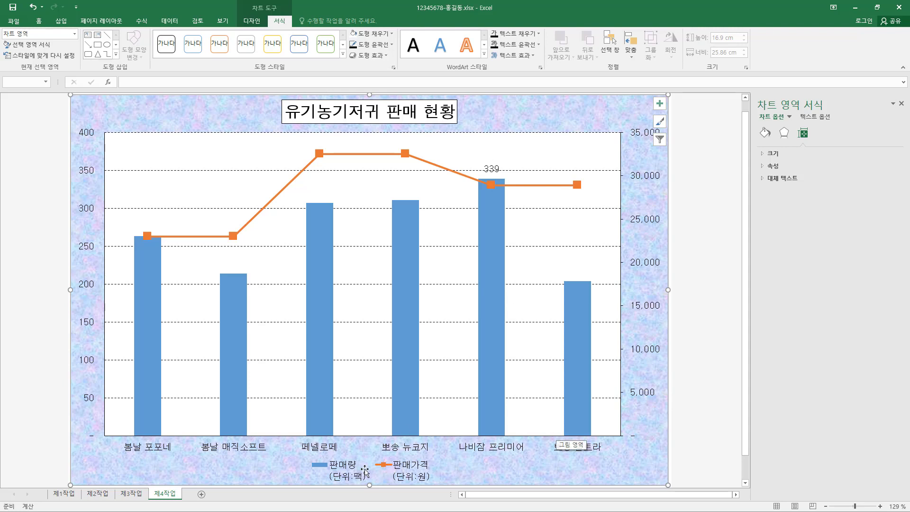
# Rename the 판매량(단위:팩) series to 판매량 in the chart's data source settings.
pyautogui.click(392, 467)
pyautogui.rightClick(391, 467)
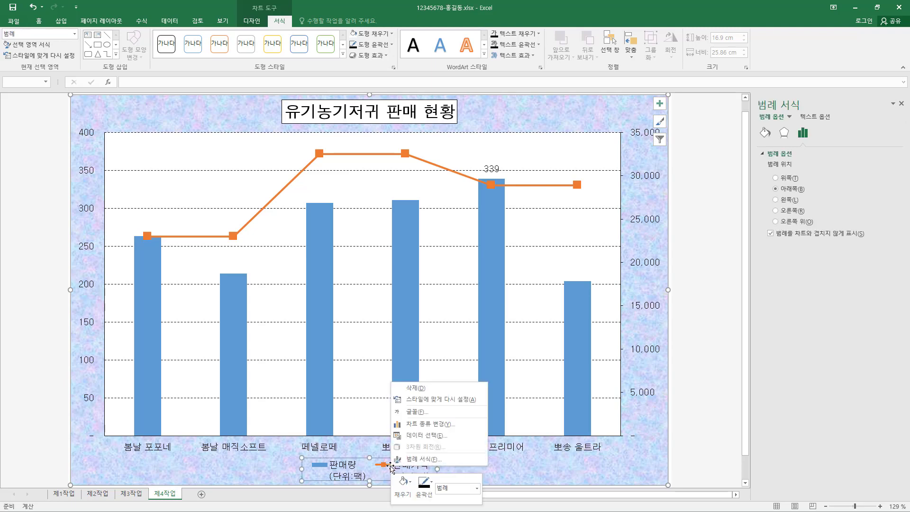
pyautogui.click(426, 435)
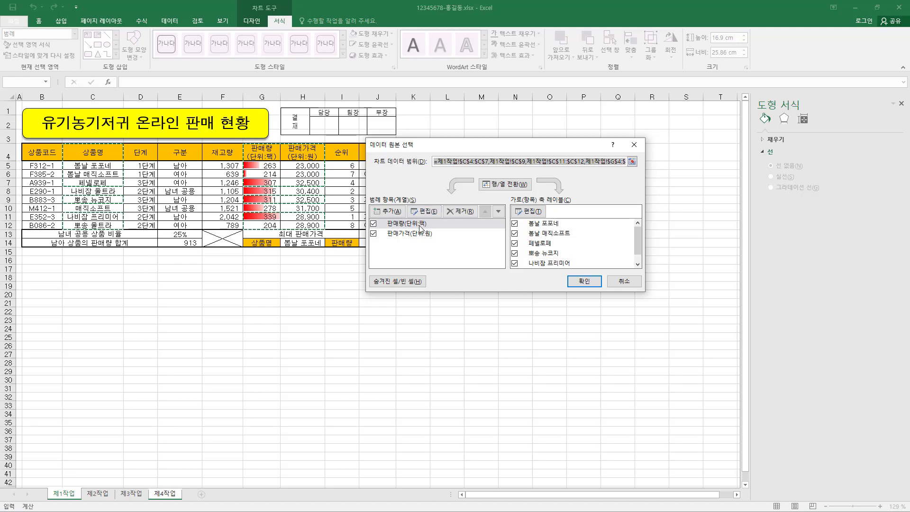
pyautogui.click(427, 225)
pyautogui.click(435, 212)
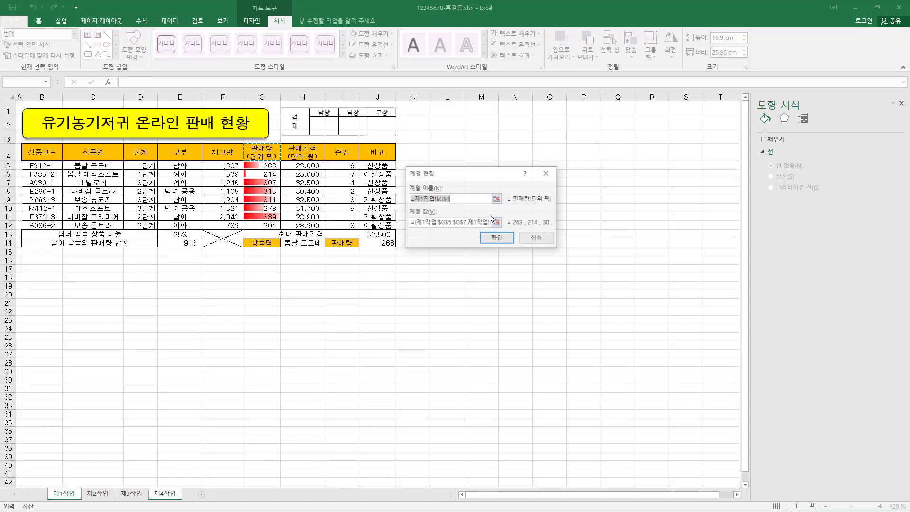
pyautogui.write('판매량')
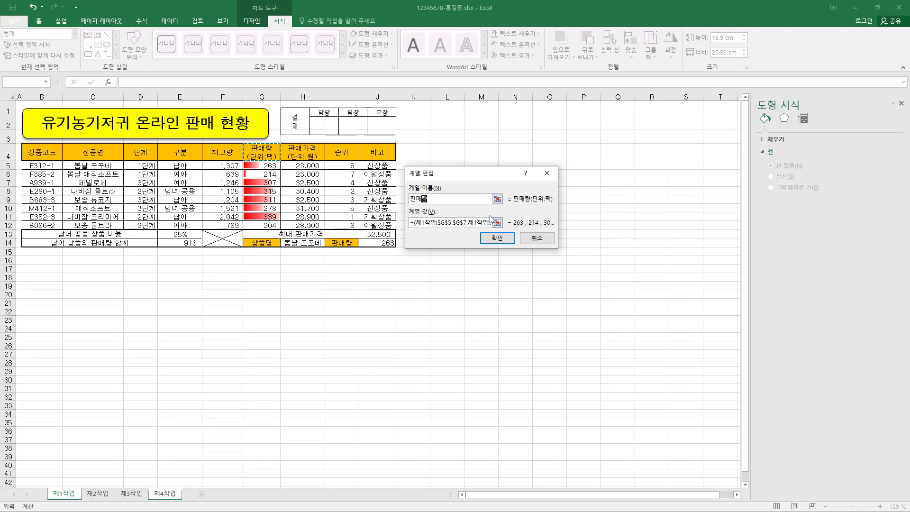
pyautogui.click(498, 238)
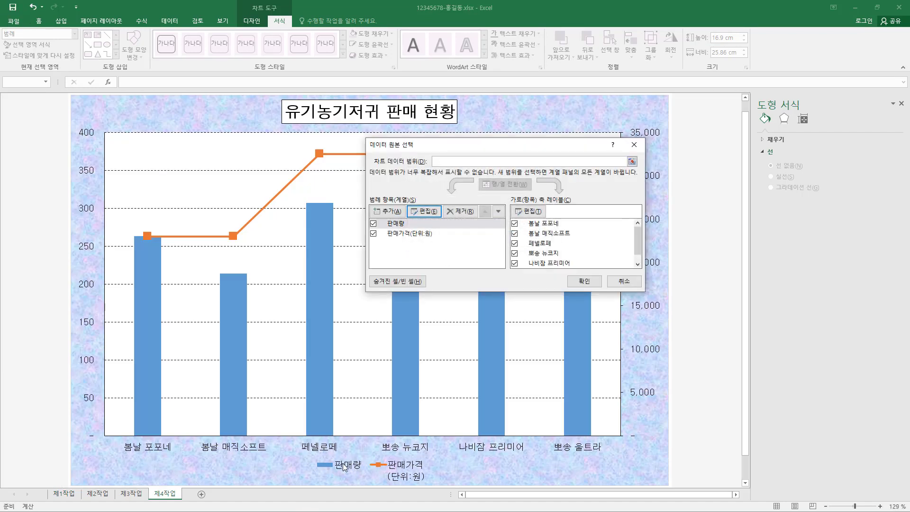
# Rename the 판매가격(단위:원) series to 판매가격 and apply the data source changes.
pyautogui.click(417, 234)
pyautogui.click(424, 211)
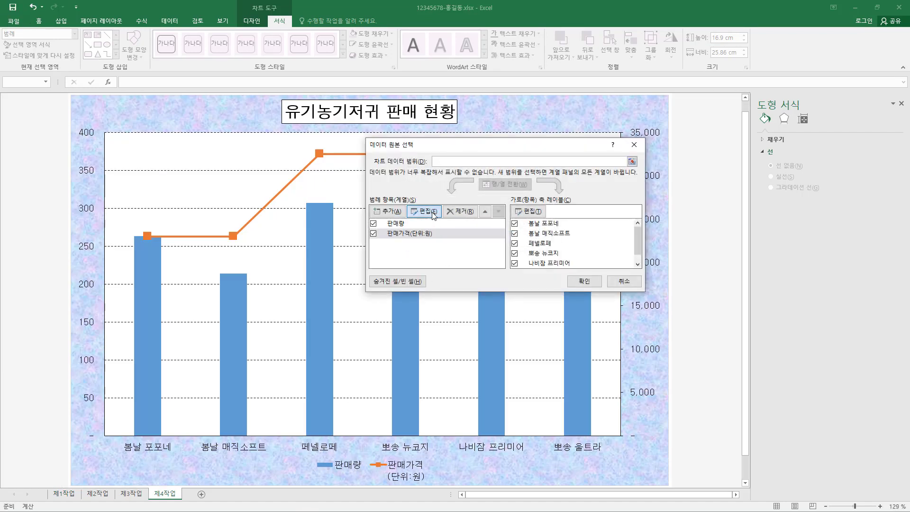
pyautogui.write('판매가격')
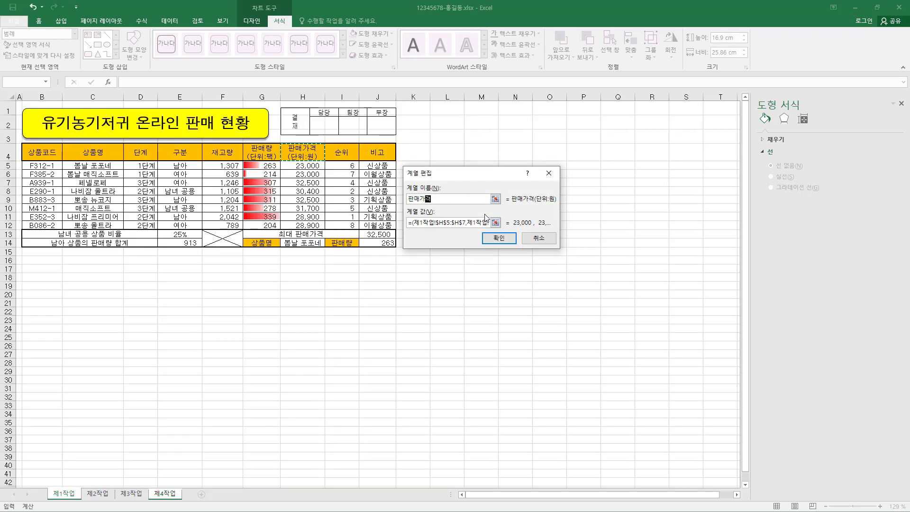
pyautogui.click(499, 238)
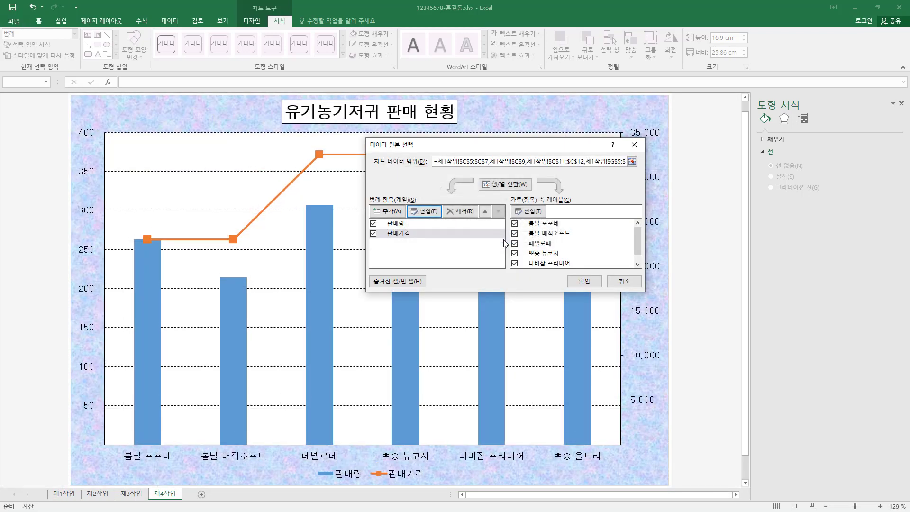
pyautogui.click(584, 282)
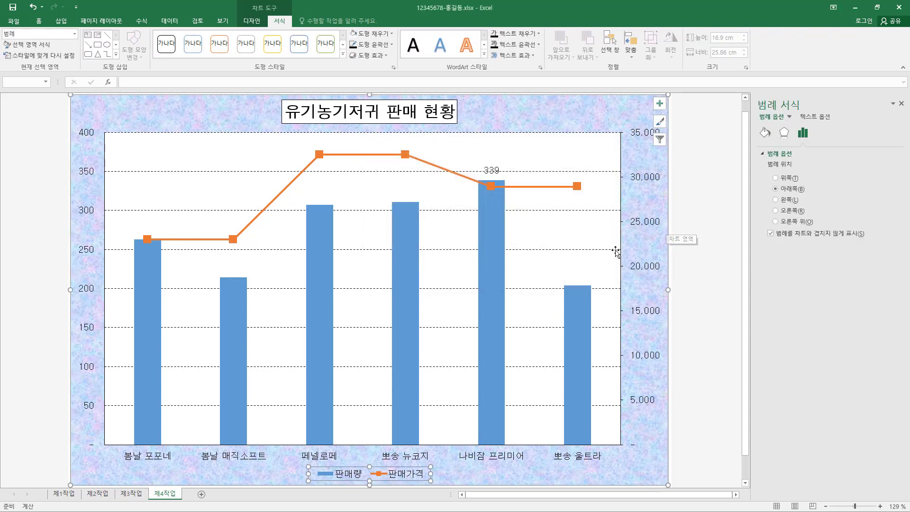
# Draw an oval callout about 3.86 cm wide and 0.94 cm high above the 뽀송 울트라 column, its tail pointing at the 339 label.
pyautogui.click(69, 23)
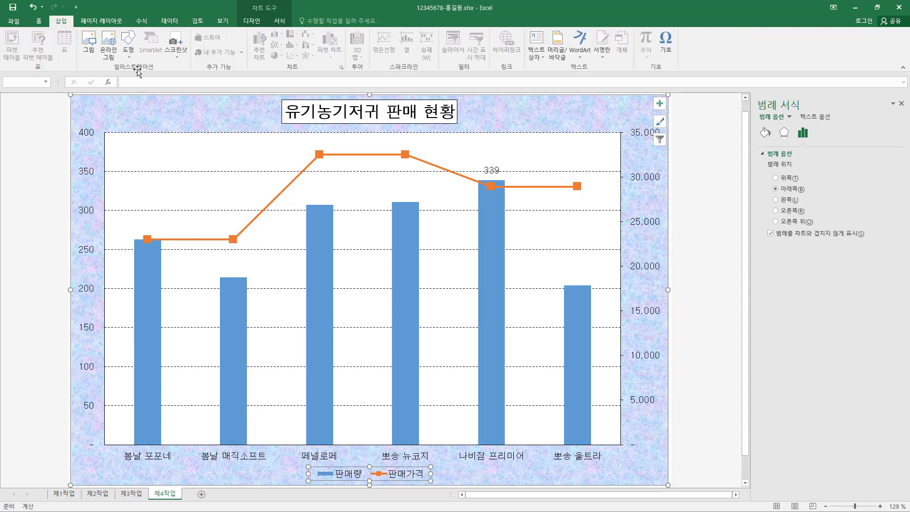
pyautogui.click(131, 48)
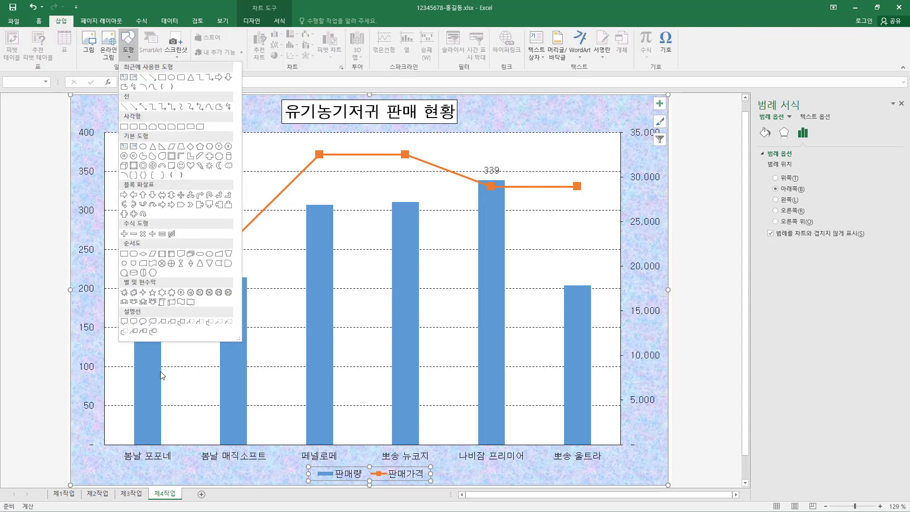
pyautogui.click(143, 322)
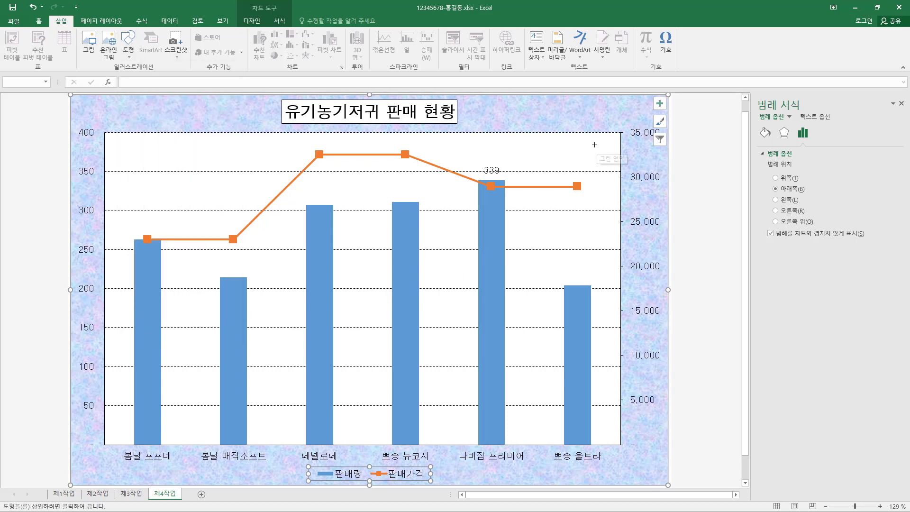
pyautogui.moveTo(595, 142); pyautogui.dragTo(496, 163)
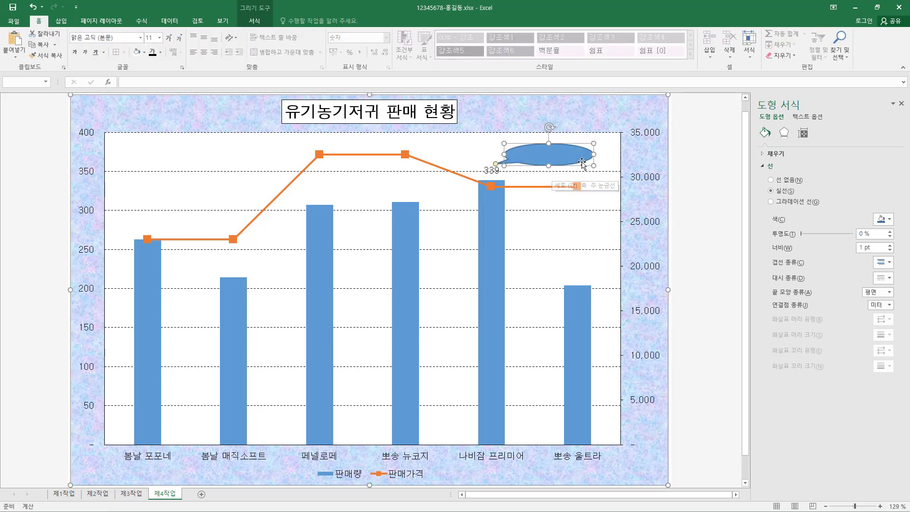
# Enter 최다판매 in the oval callout, using the 돋움 font and black text.
pyautogui.click(140, 37)
pyautogui.click(124, 118)
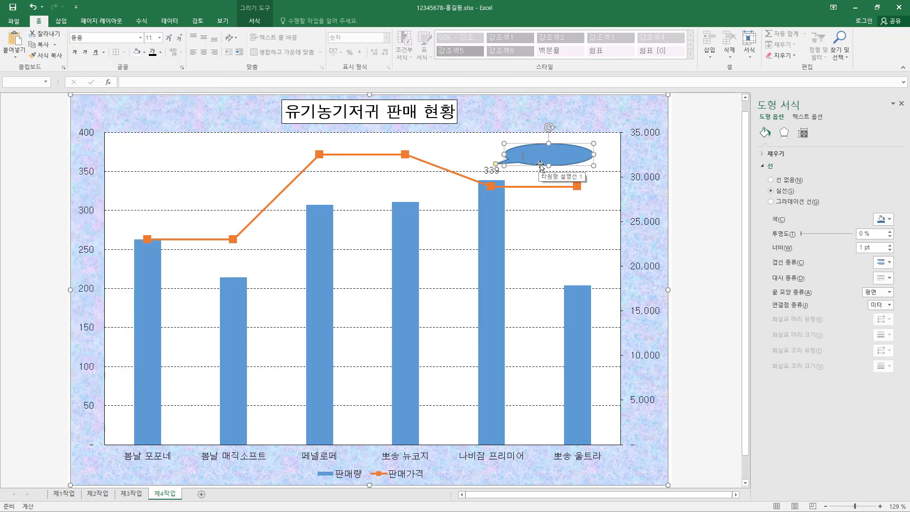
pyautogui.write('최다판매')
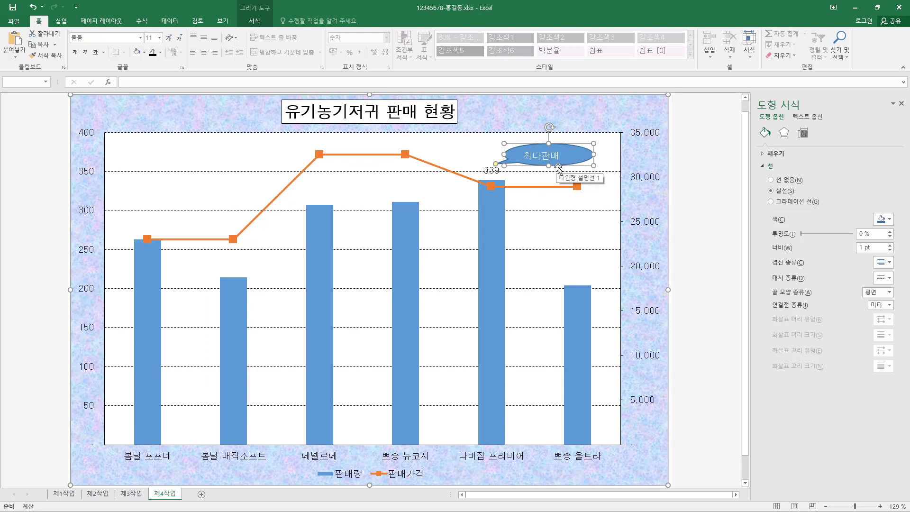
pyautogui.click(157, 55)
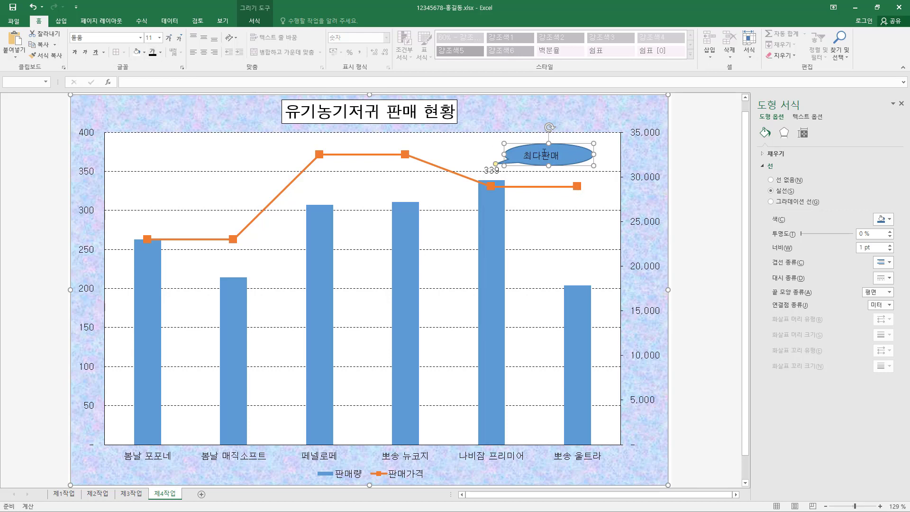
# Fill the 최다판매 callout with white and give it a black outline ¾ pt thick.
pyautogui.click(256, 21)
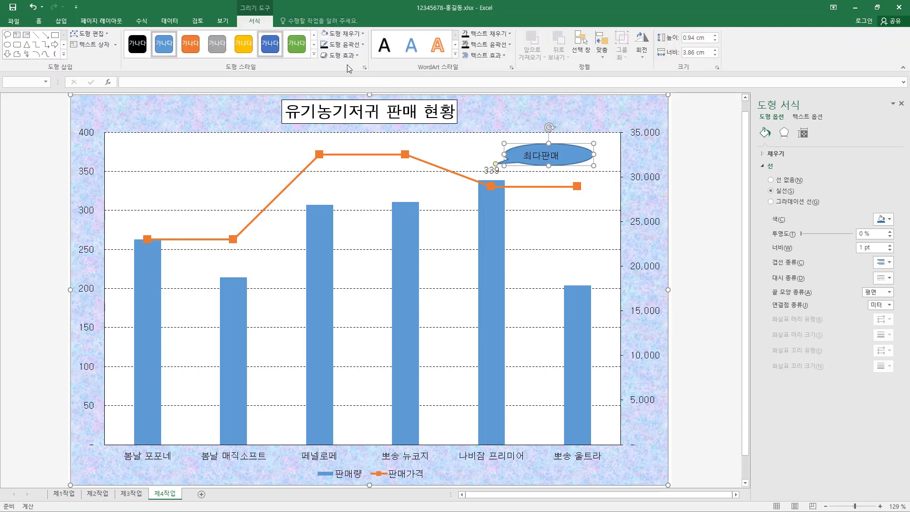
pyautogui.click(363, 35)
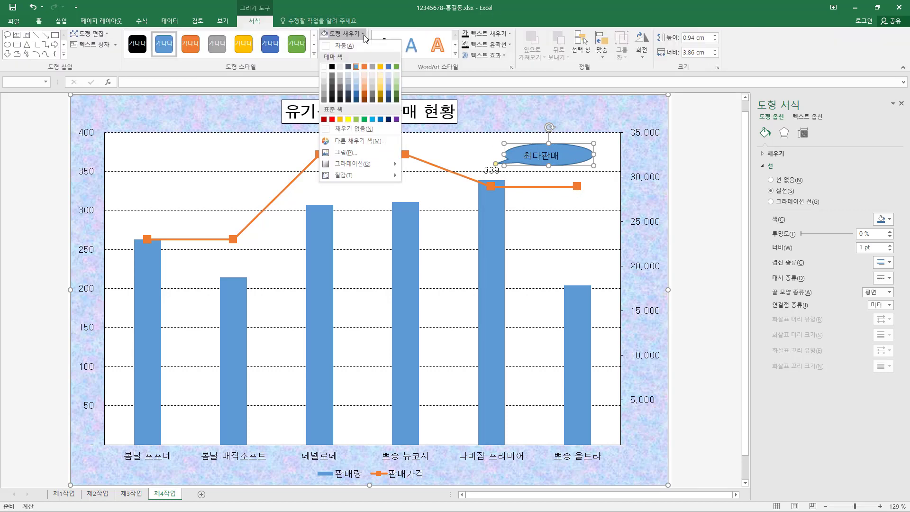
pyautogui.click(324, 67)
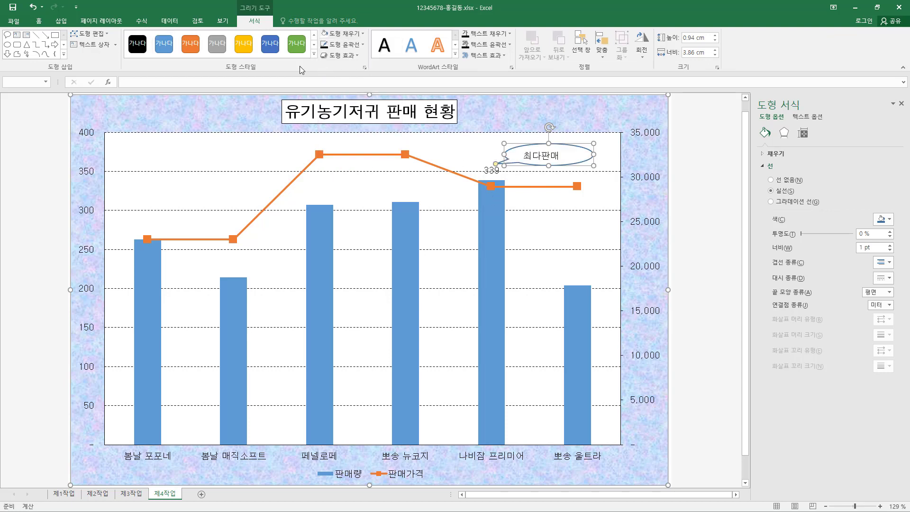
pyautogui.click(363, 45)
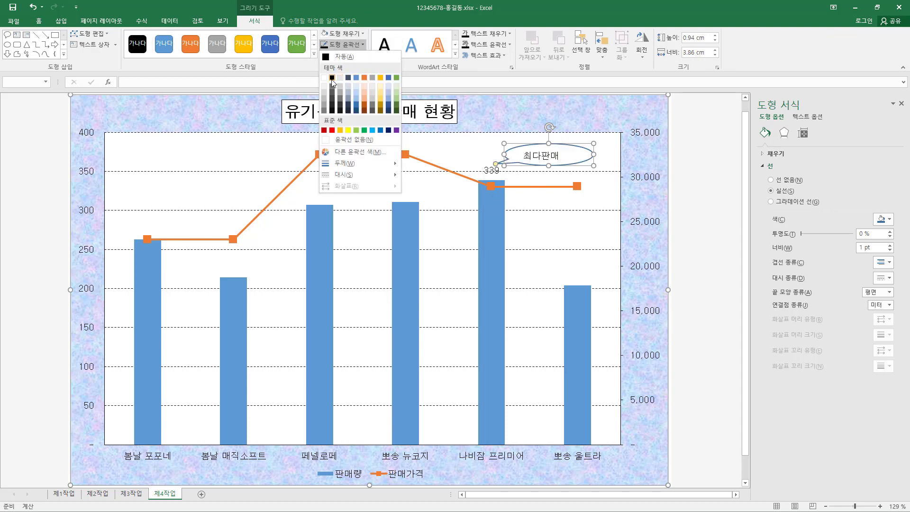
pyautogui.click(335, 80)
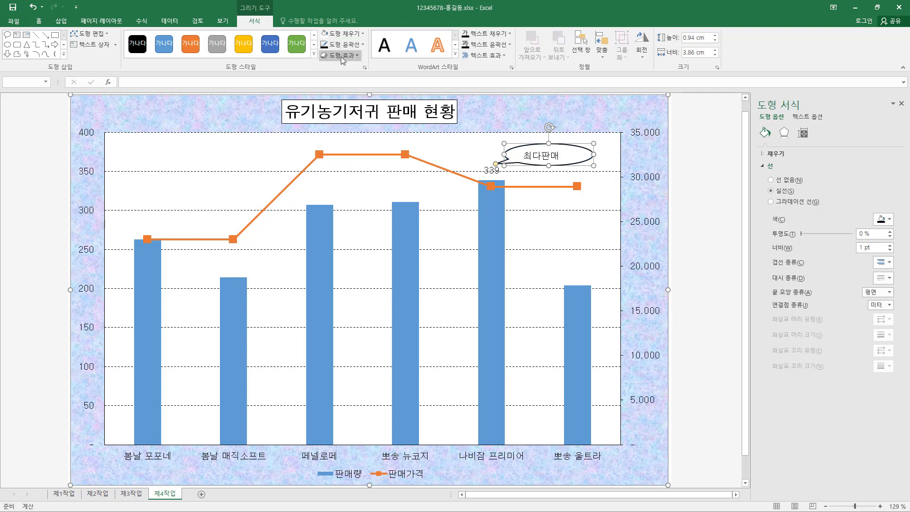
pyautogui.click(362, 44)
pyautogui.moveTo(351, 164)
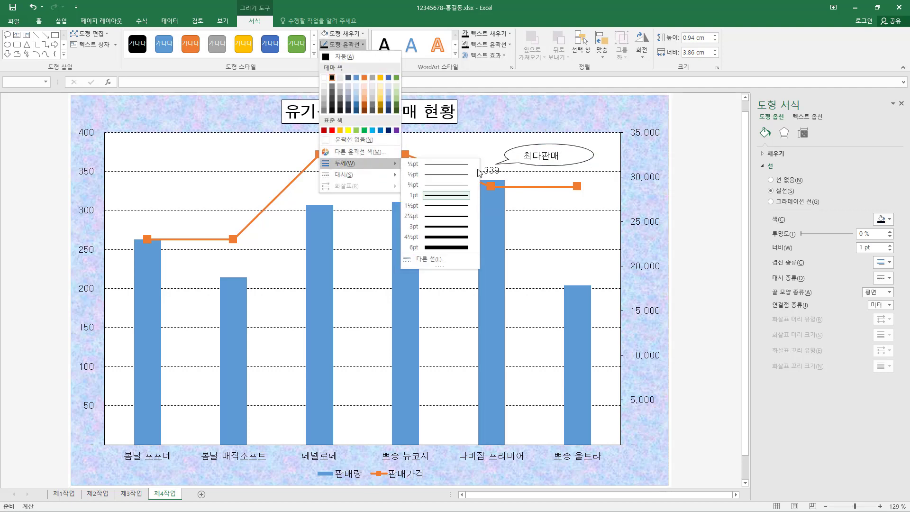
pyautogui.click(448, 189)
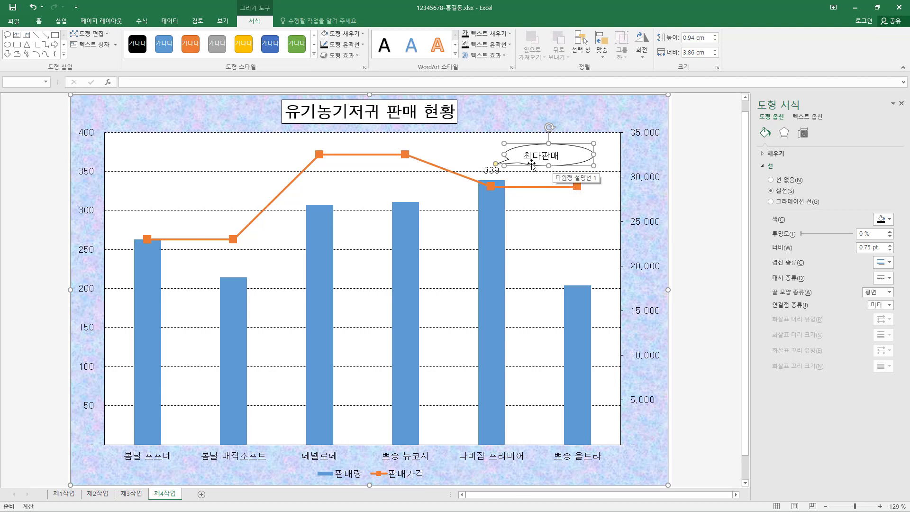
# Center the 최다판매 text both vertically and horizontally inside the callout.
pyautogui.hotkey('alt', 'h')
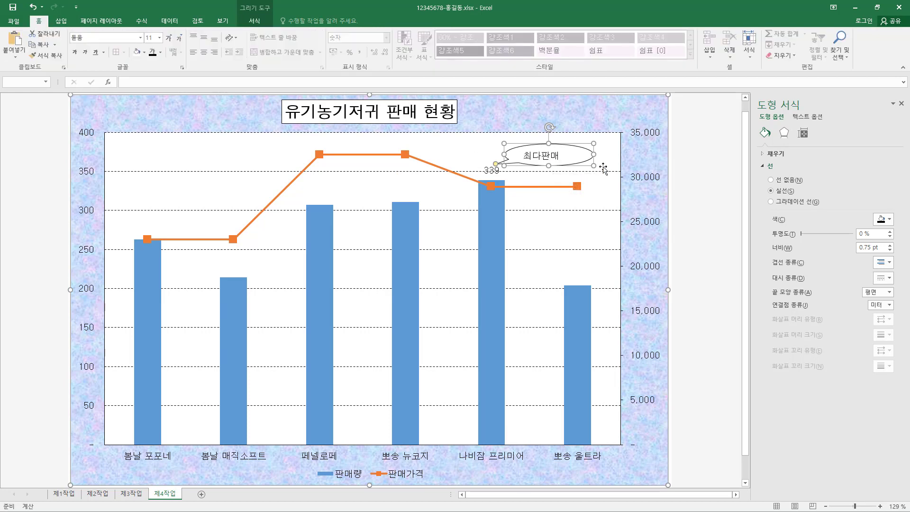
pyautogui.click(204, 38)
pyautogui.click(204, 52)
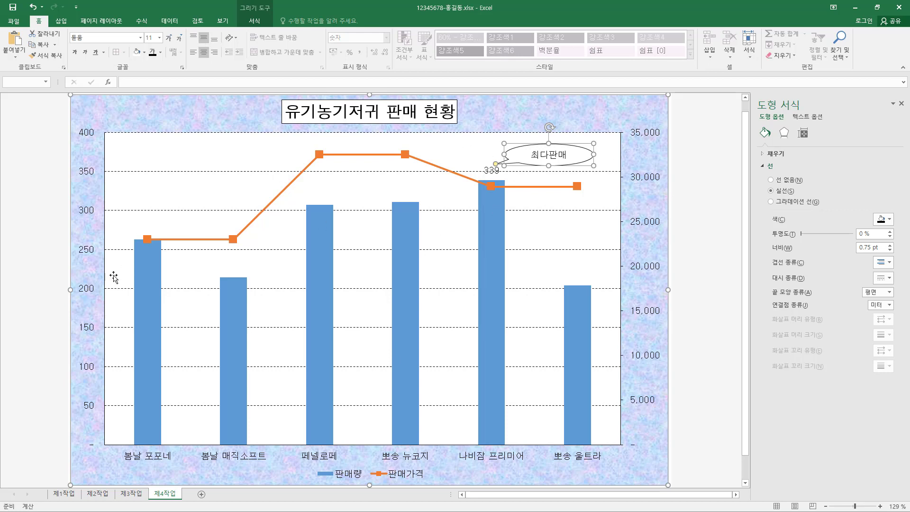
# Add axis titles to the primary and secondary vertical axes of the chart.
pyautogui.click(89, 249)
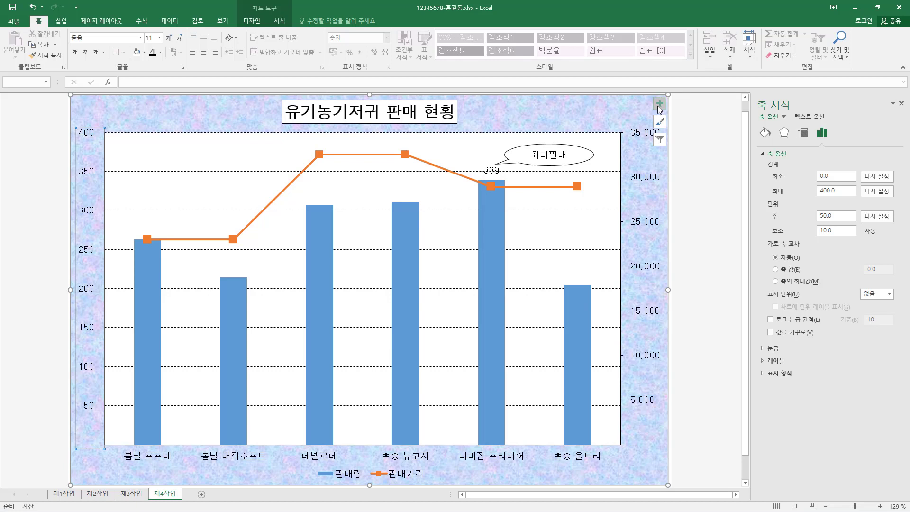
pyautogui.click(659, 109)
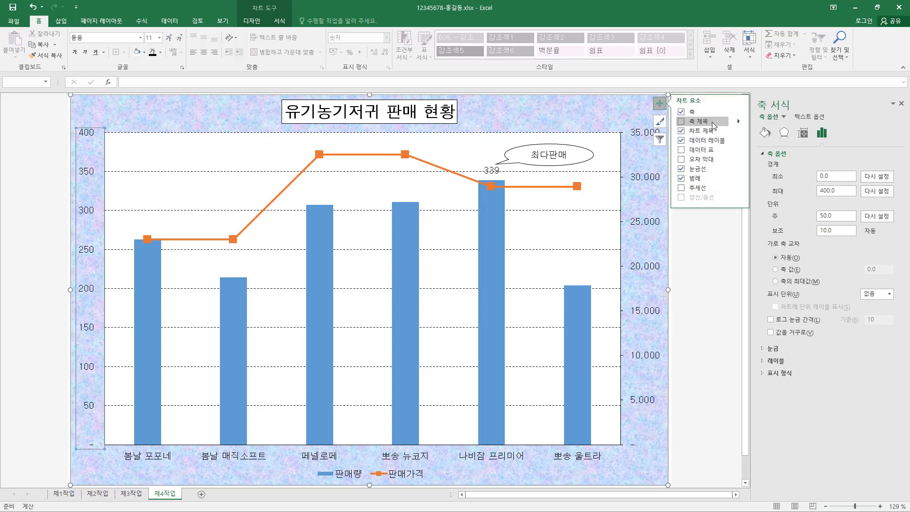
pyautogui.click(738, 119)
pyautogui.moveTo(738, 118)
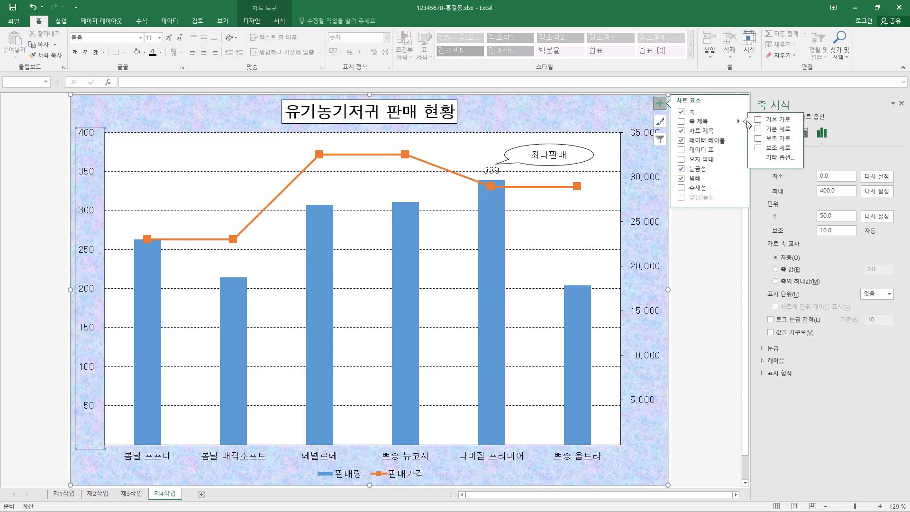
pyautogui.click(771, 130)
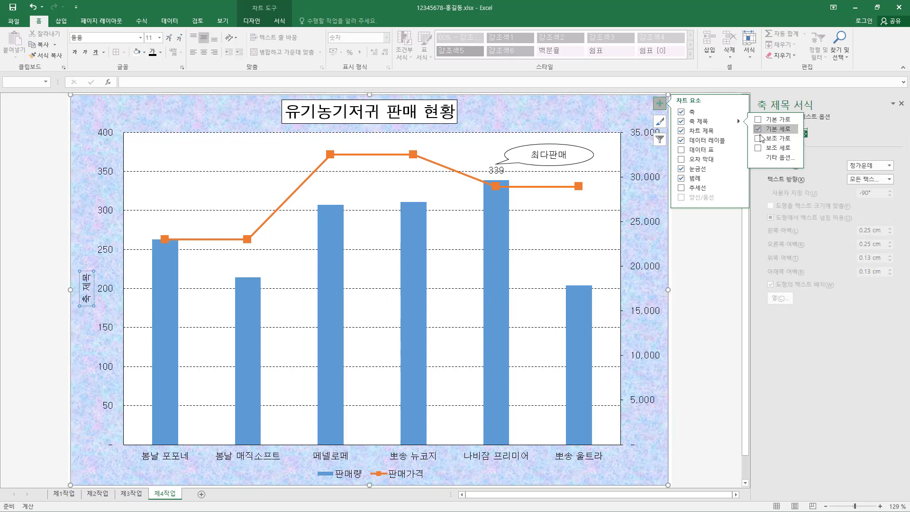
pyautogui.click(762, 148)
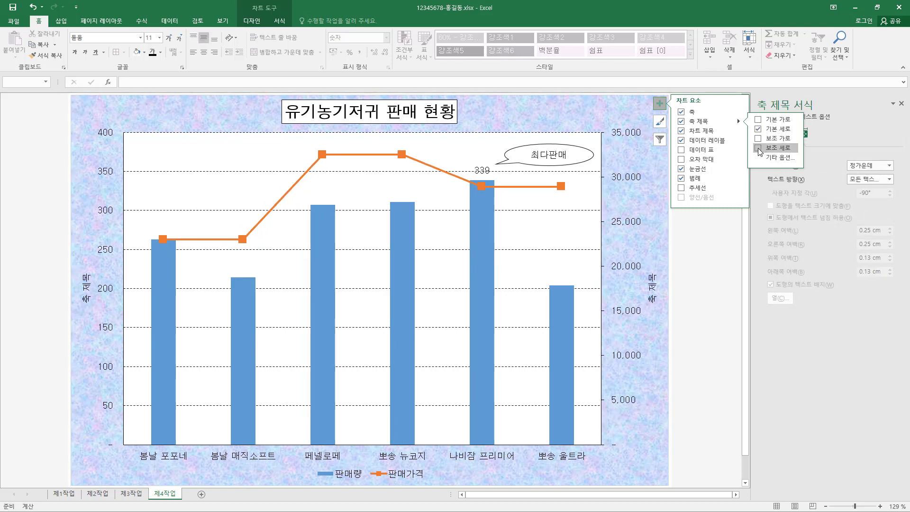
pyautogui.click(759, 148)
# Set the text direction of both vertical axis titles to horizontal (가로).
pyautogui.click(784, 158)
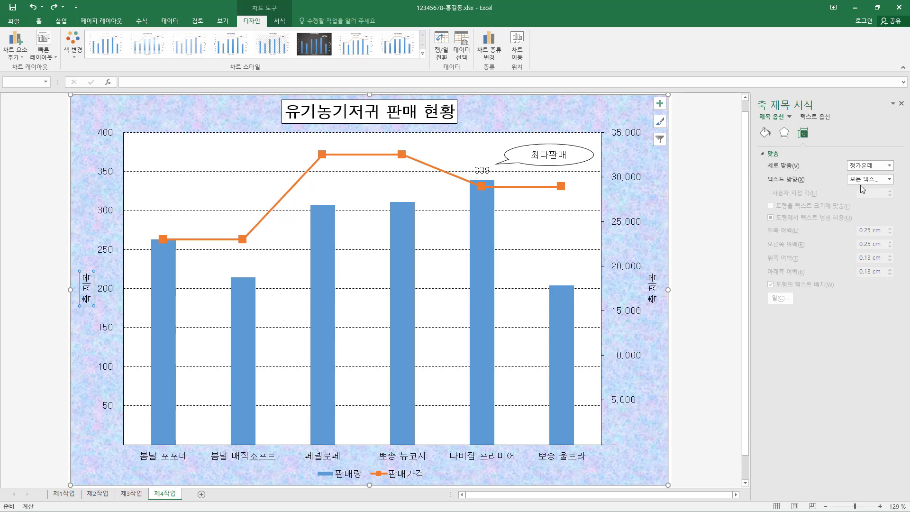
pyautogui.click(885, 179)
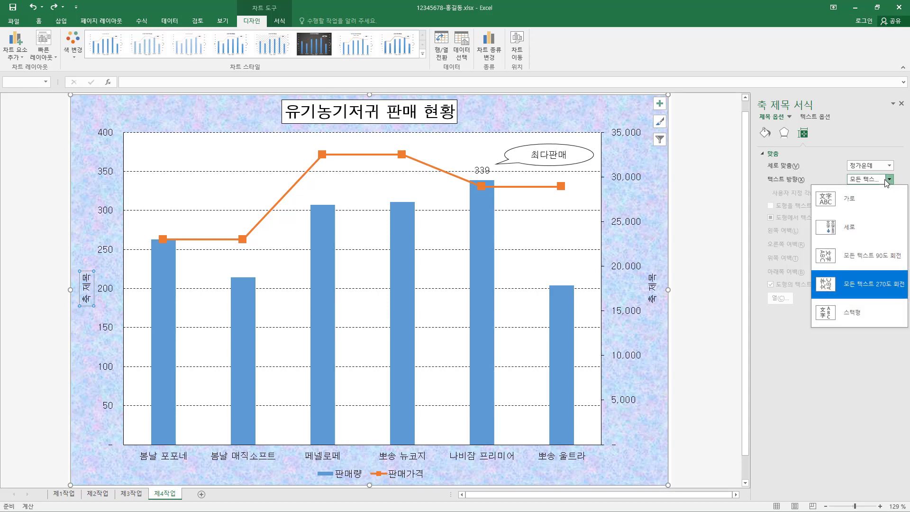
pyautogui.click(849, 201)
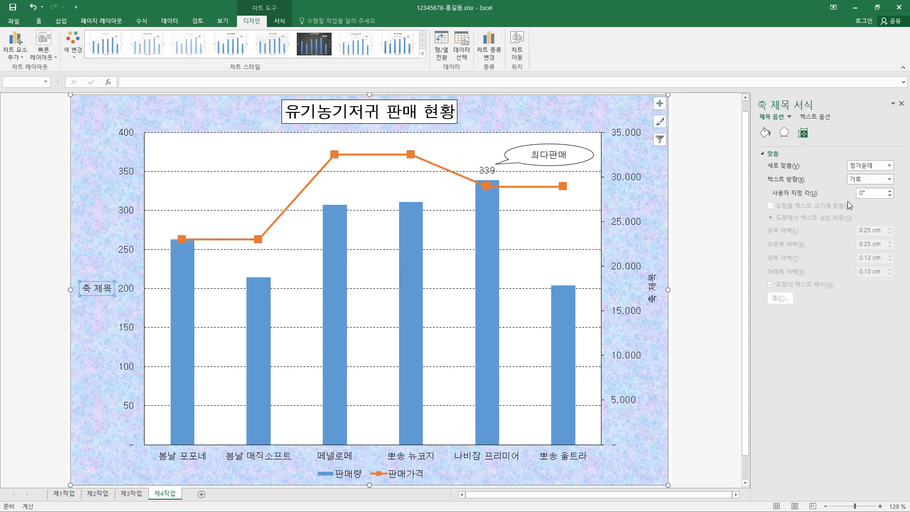
pyautogui.click(654, 289)
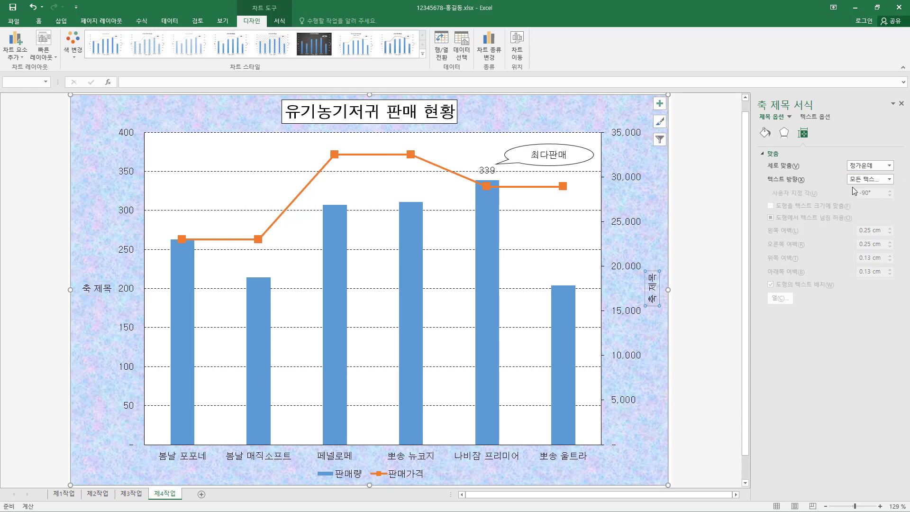
pyautogui.click(868, 179)
pyautogui.click(864, 203)
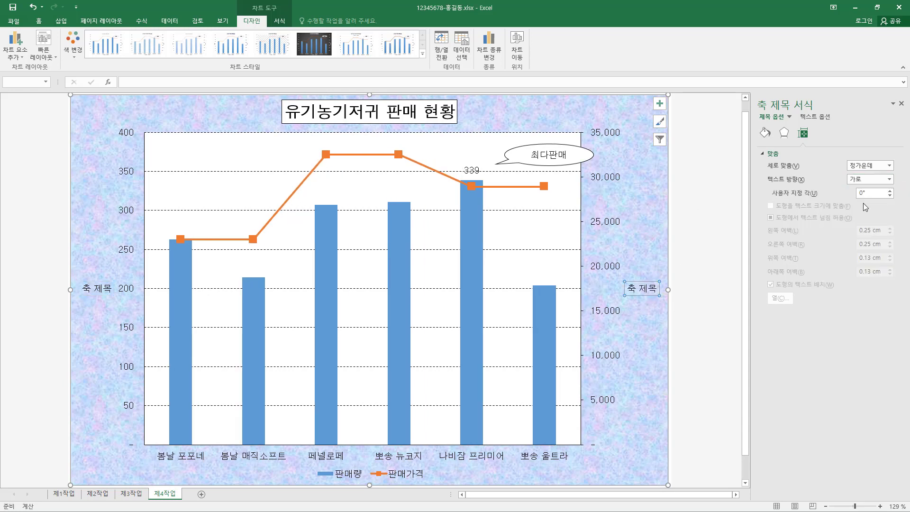
# Name the primary vertical axis title (단위:팩) and the secondary one (단위 : 원), and place each just above its axis.
pyautogui.click(101, 288)
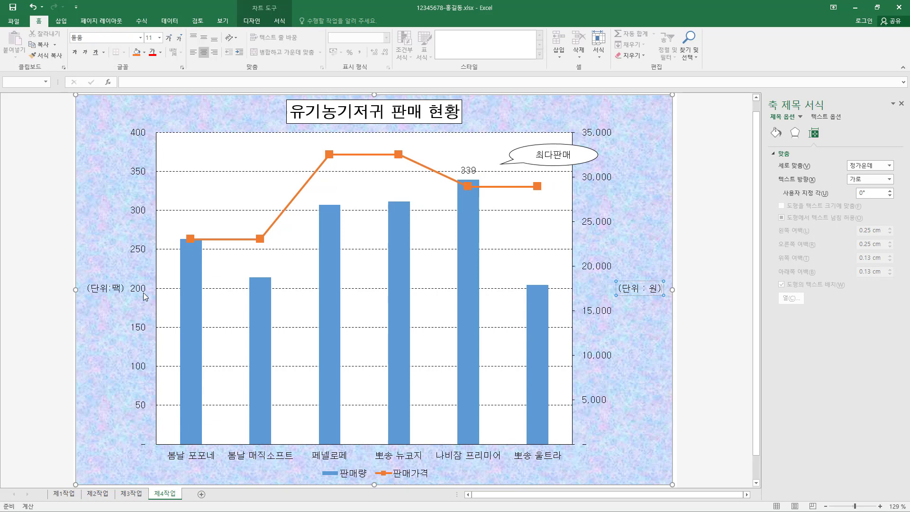
pyautogui.click(117, 294)
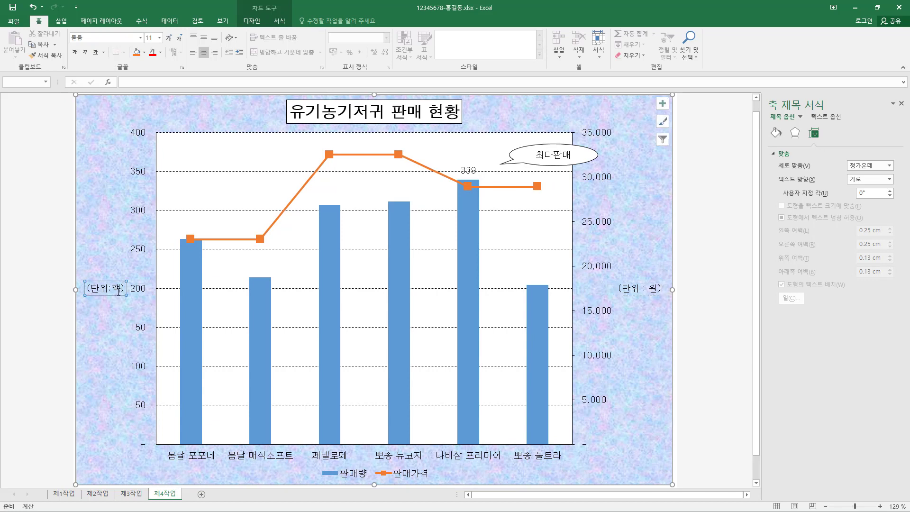
pyautogui.moveTo(117, 294); pyautogui.dragTo(132, 127)
pyautogui.moveTo(634, 282); pyautogui.dragTo(583, 172)
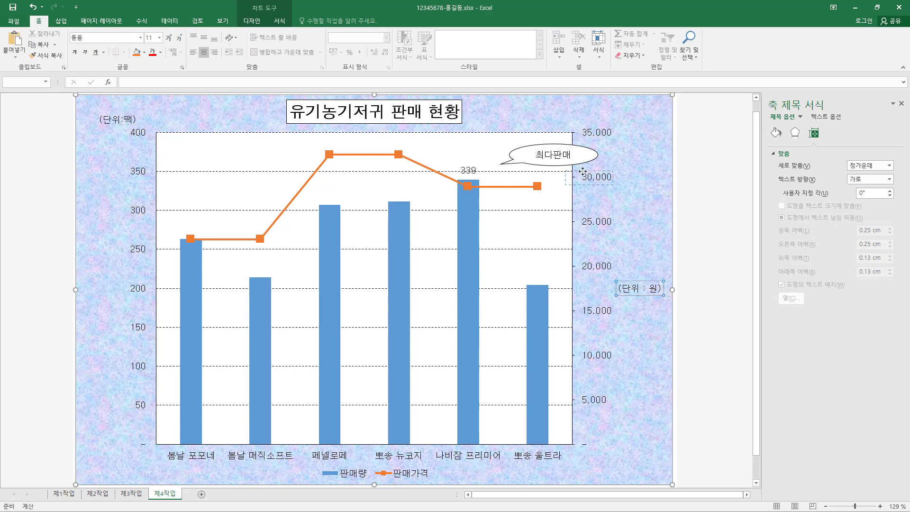
pyautogui.moveTo(575, 131); pyautogui.dragTo(578, 123)
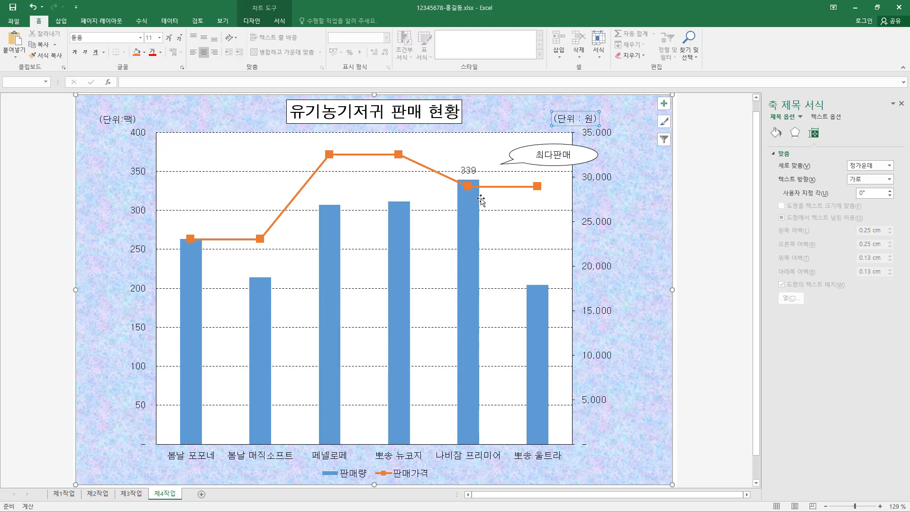
# Narrow the 최다판매 callout and reposition it inside the plot area with its tail pointing at the 339 label.
pyautogui.moveTo(573, 165); pyautogui.dragTo(558, 154)
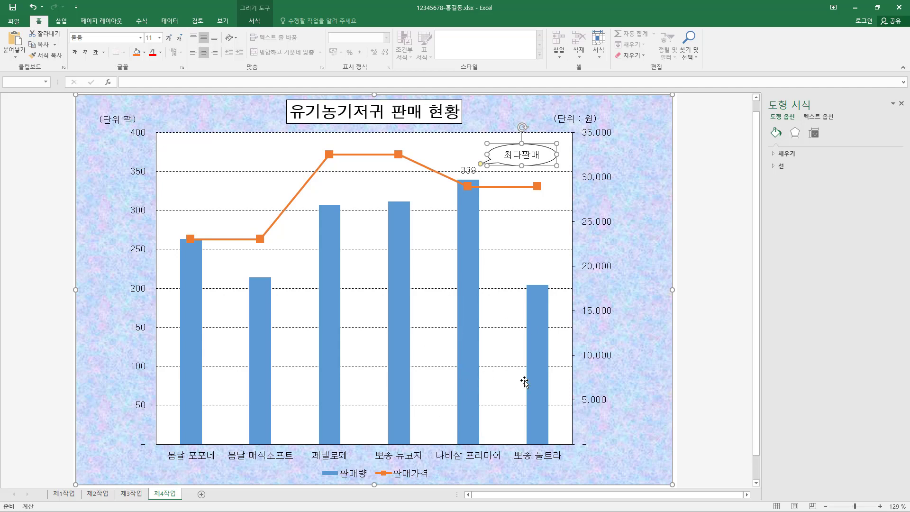
pyautogui.click(553, 377)
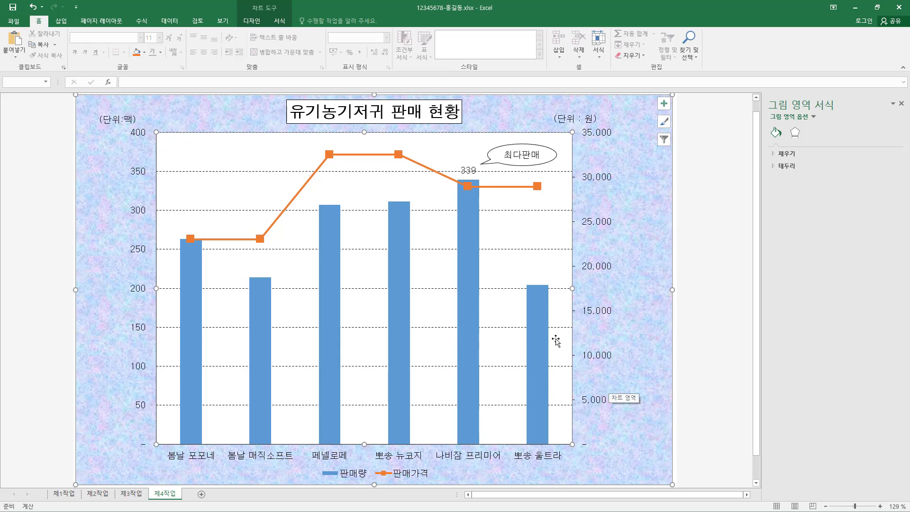
pyautogui.click(692, 325)
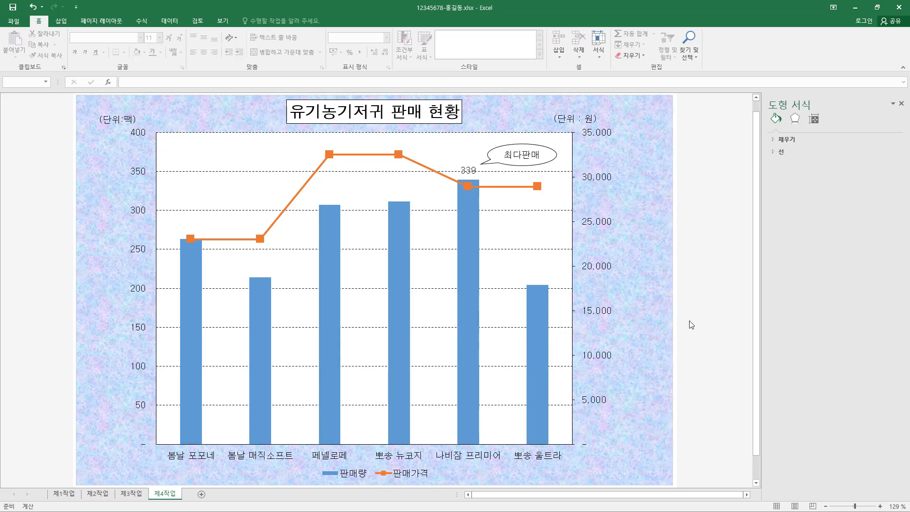